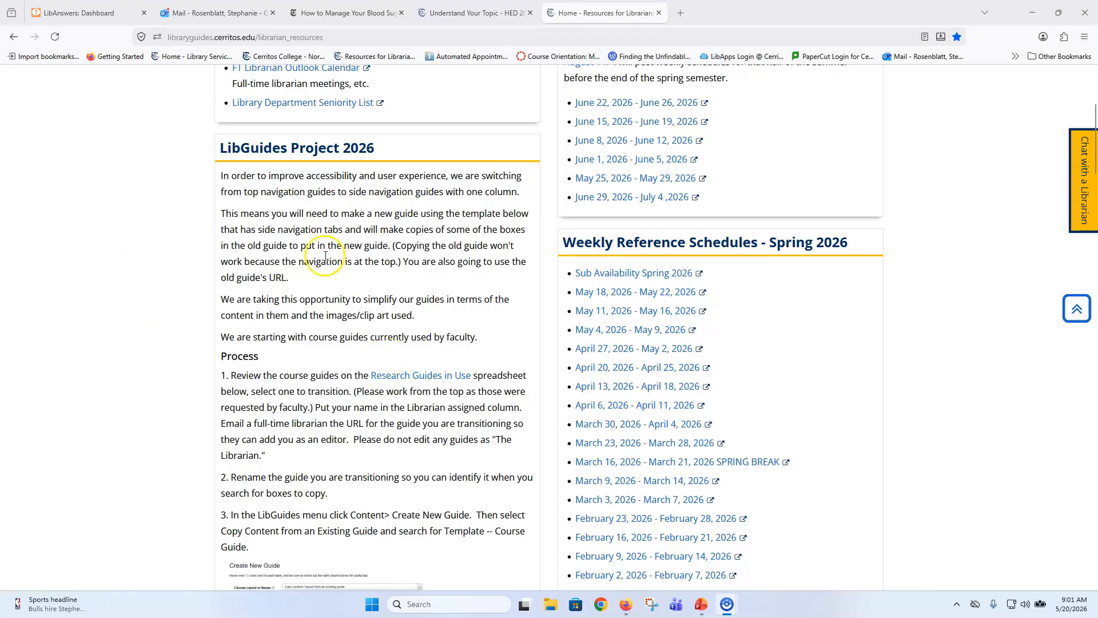
Open the Research Guides in Use spreadsheet and enter the librarian's first name followed by HED202 as the librarian assigned in row 4
{"action": "scroll", "coordinate": [307, 263], "scroll_direction": "down", "scroll_amount": 1}
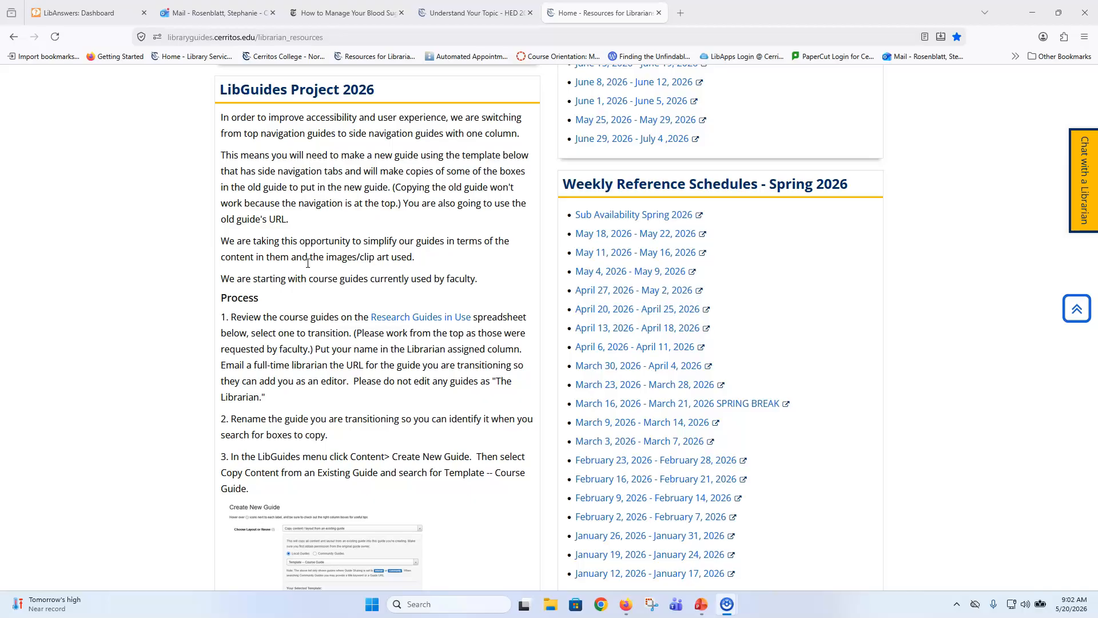
{"action": "left_click", "coordinate": [392, 318]}
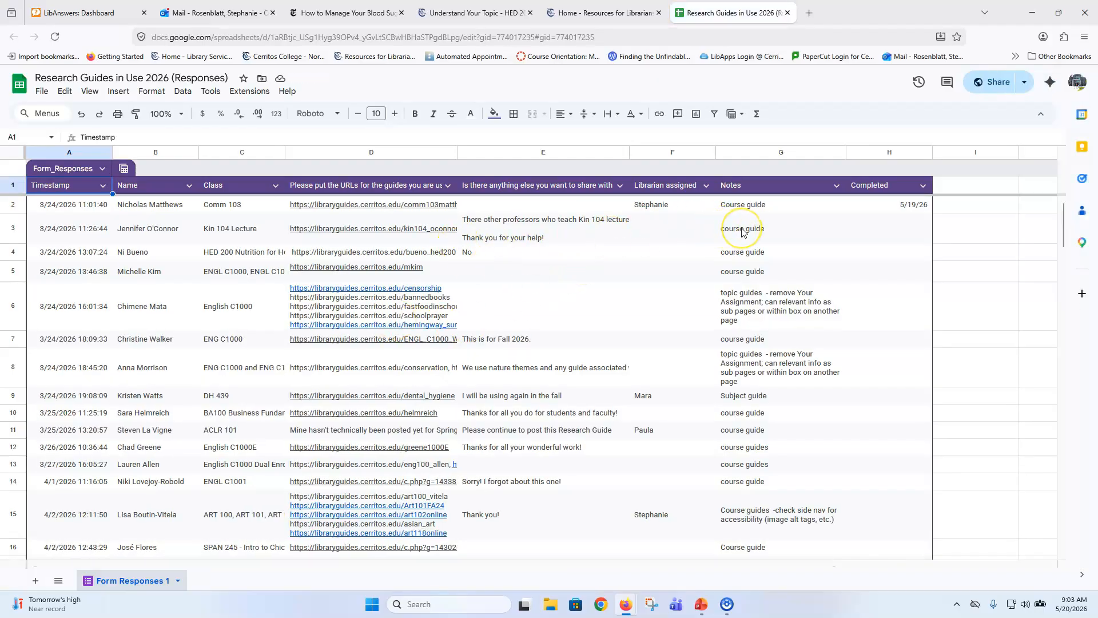
{"action": "left_click", "coordinate": [347, 258]}
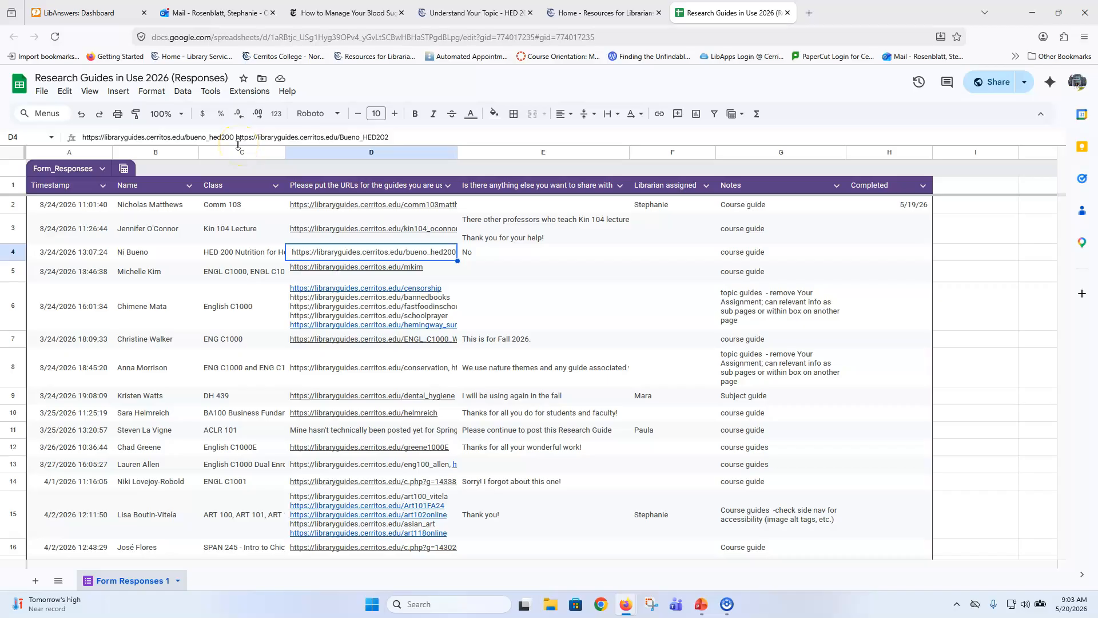
{"action": "left_click", "coordinate": [674, 252]}
{"action": "type", "text": "Stephanie "}
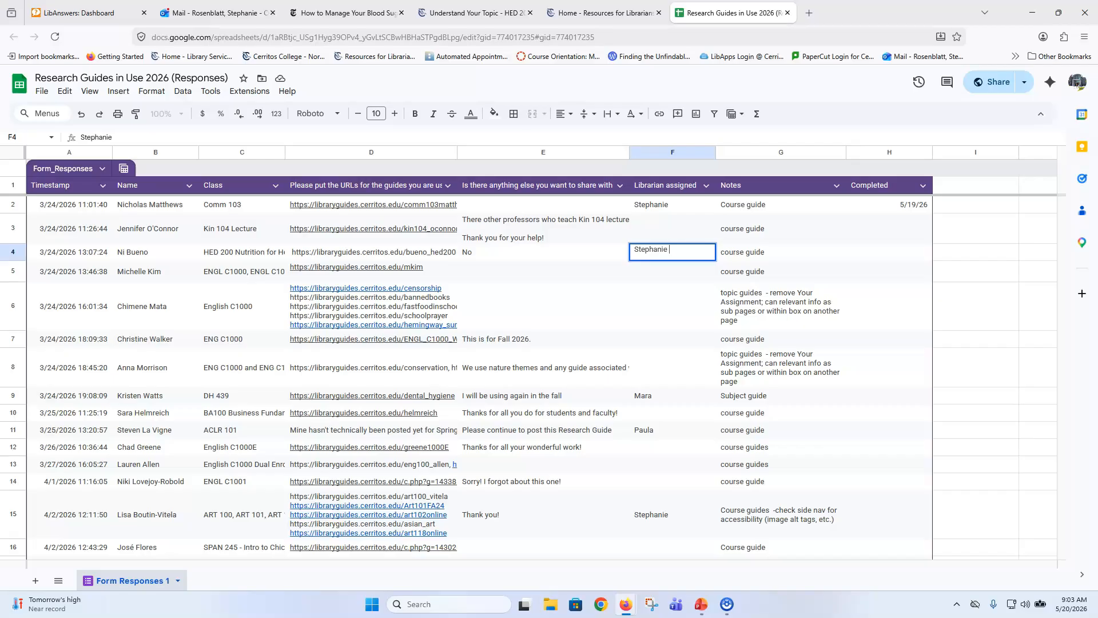
{"action": "type", "text": "HED202"}
Select the second guide URL in cell D4 and bring up the already open HED 202 research guide
{"action": "left_click", "coordinate": [420, 253]}
{"action": "left_click_drag", "start_coordinate": [397, 137], "coordinate": [235, 137]}
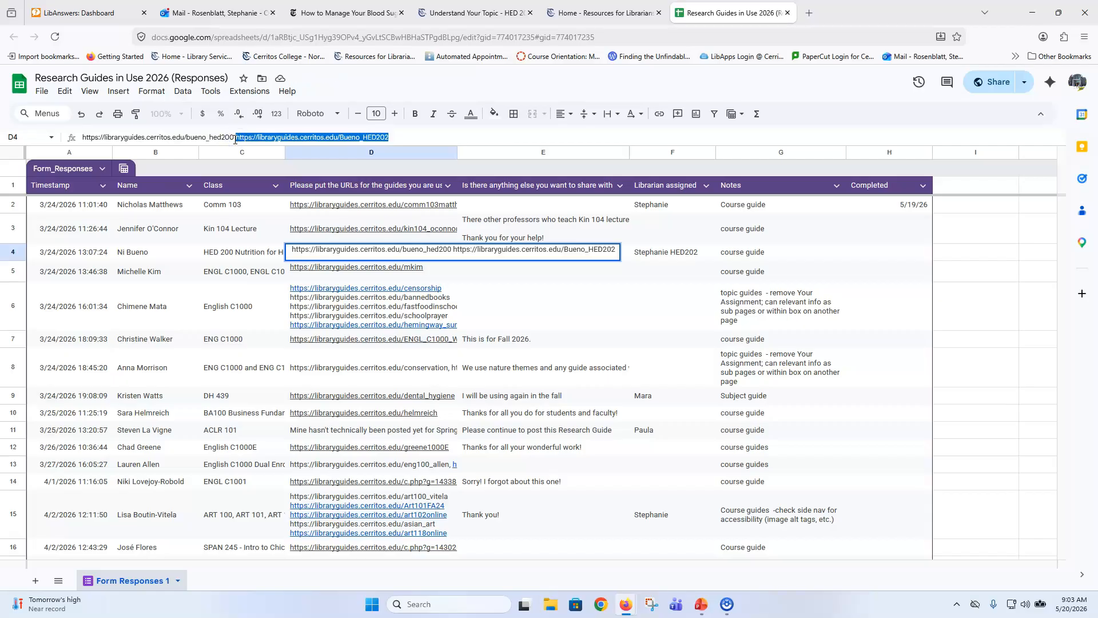
{"action": "left_click", "coordinate": [809, 12]}
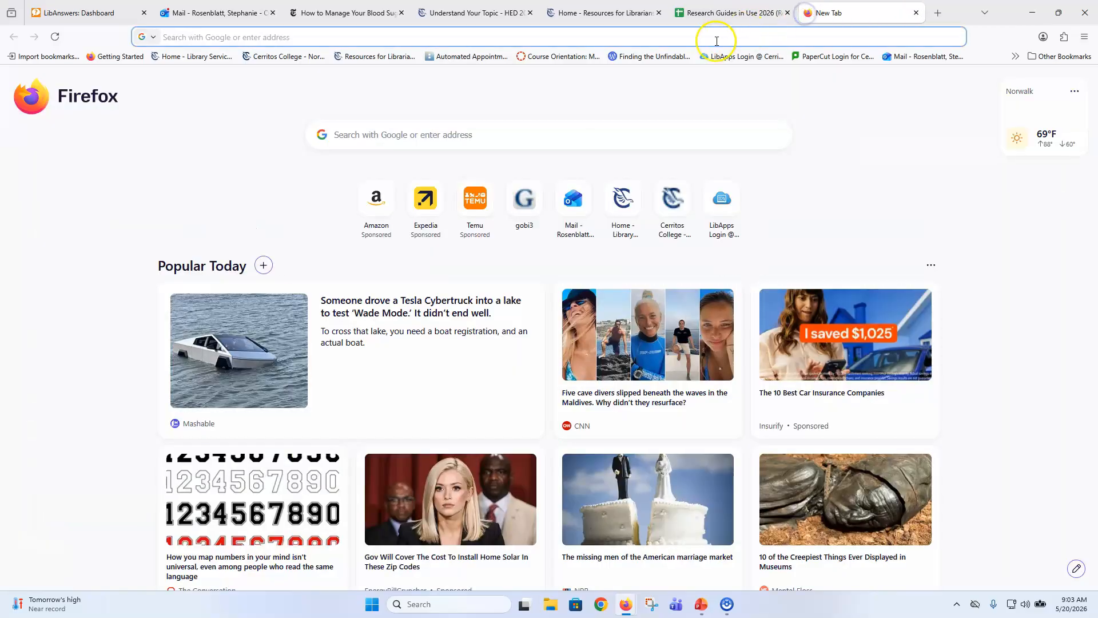
{"action": "left_click", "coordinate": [523, 13]}
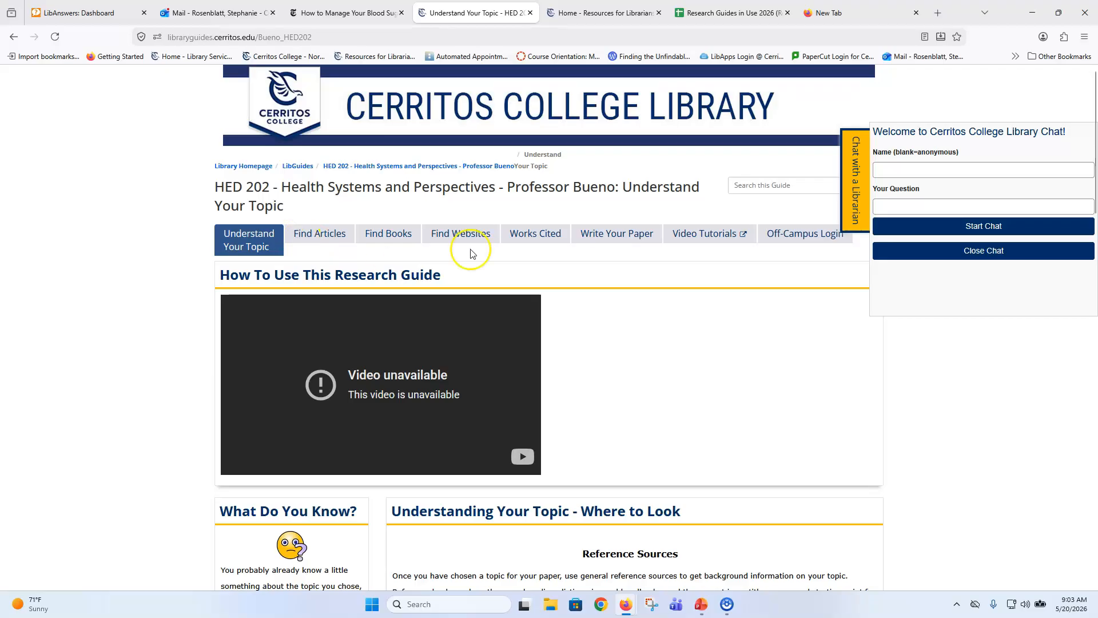
Examine the Understand Your Topic page of the HED 202 guide, from the intro video down to The Thesis Statement box
{"action": "scroll", "coordinate": [652, 367], "scroll_direction": "down", "scroll_amount": 1}
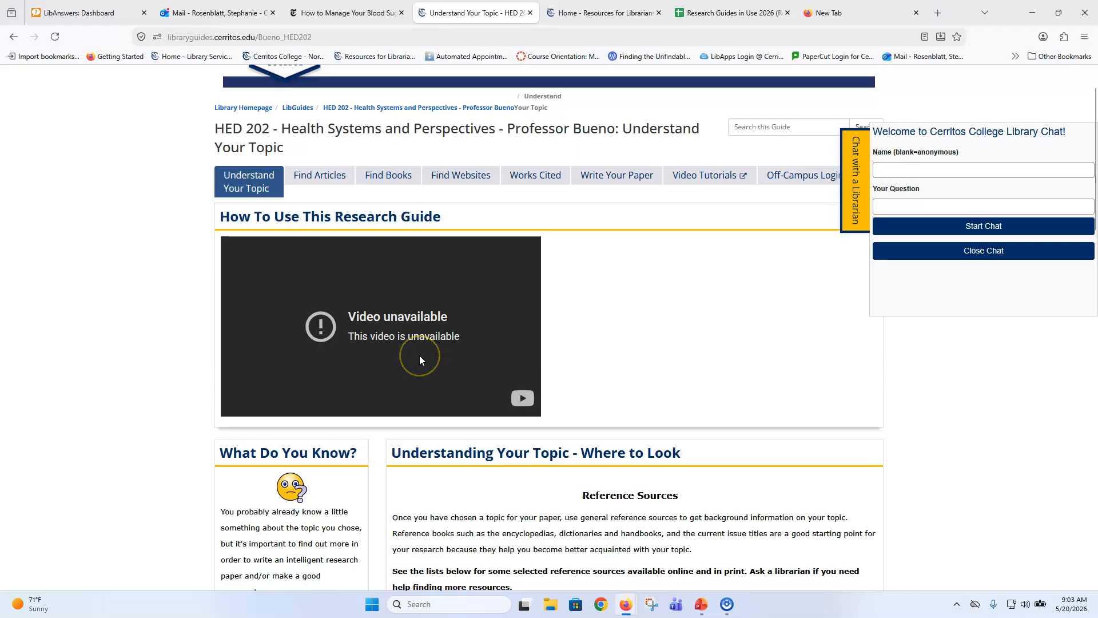
{"action": "scroll", "coordinate": [420, 355], "scroll_direction": "down", "scroll_amount": 4}
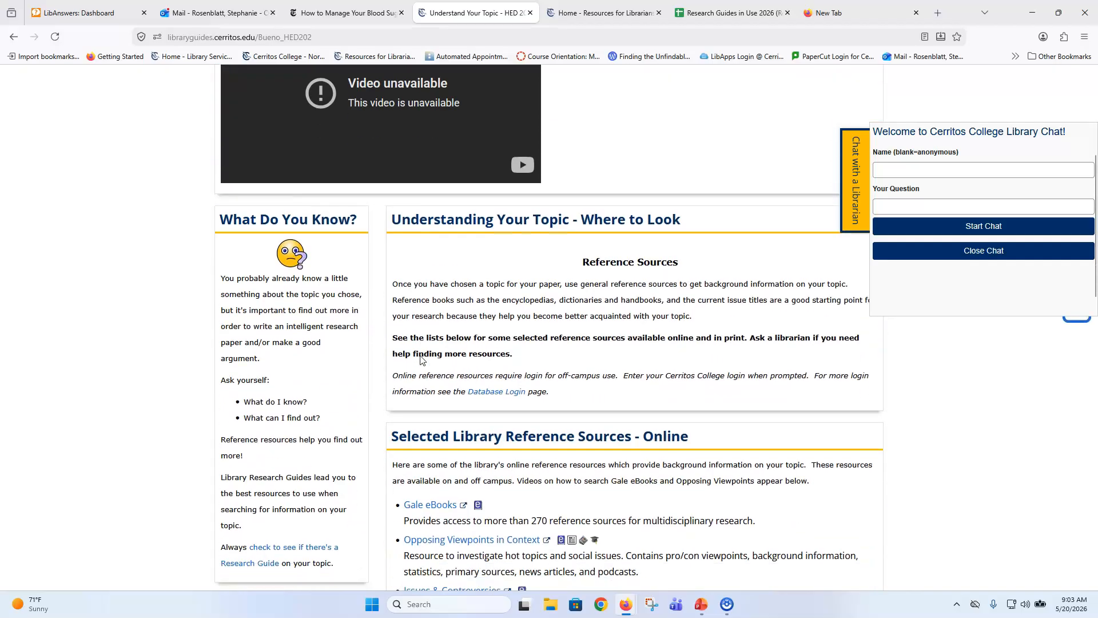
{"action": "scroll", "coordinate": [419, 359], "scroll_direction": "down", "scroll_amount": 1}
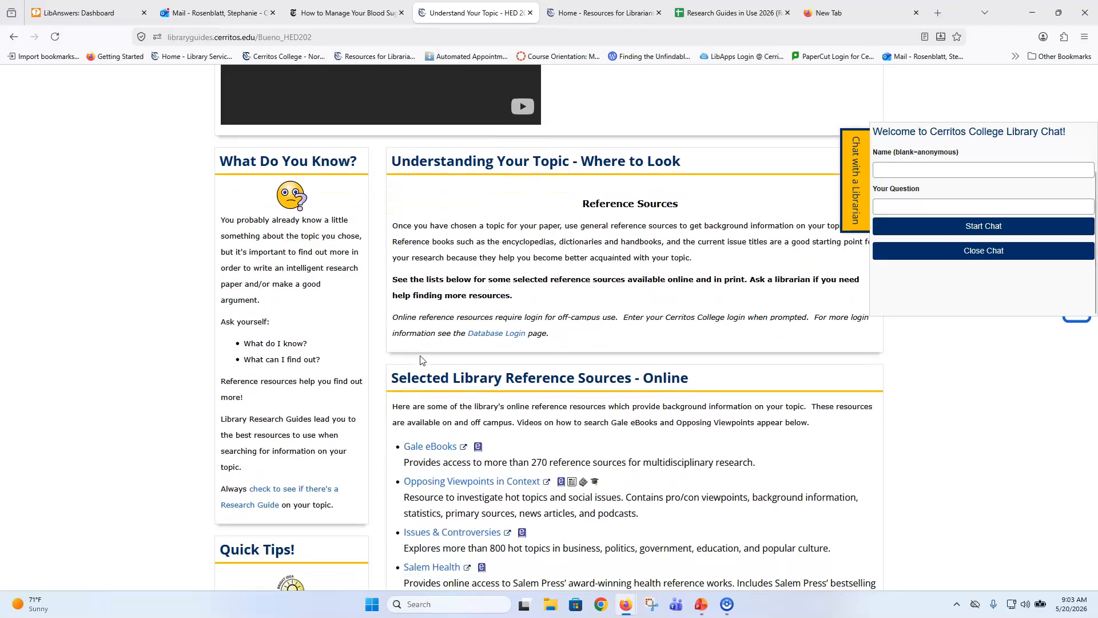
{"action": "scroll", "coordinate": [310, 264], "scroll_direction": "down", "scroll_amount": 3}
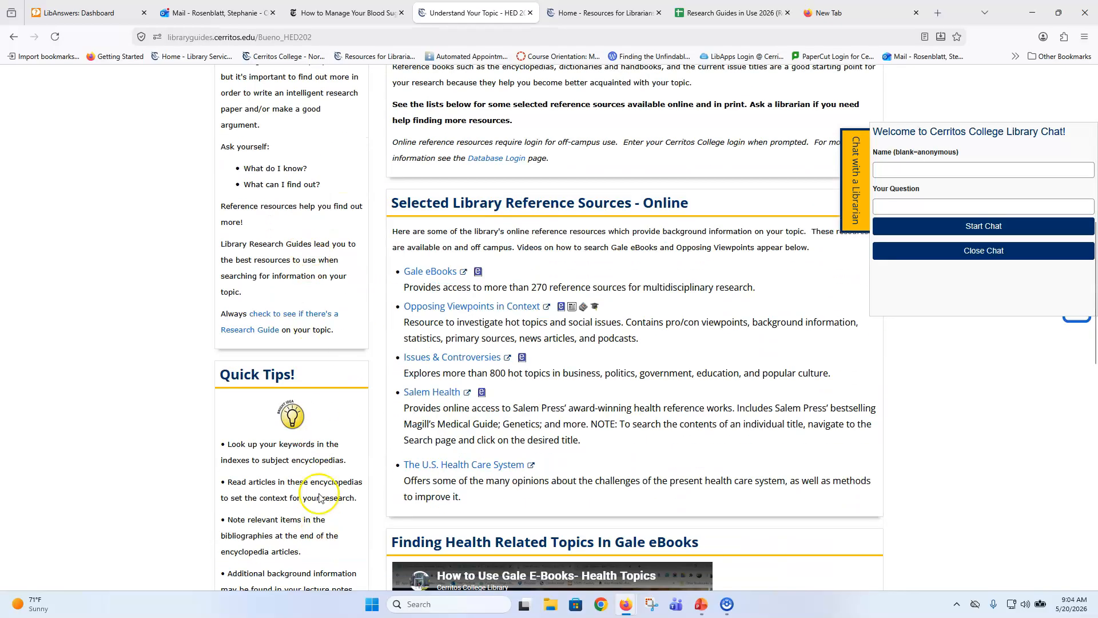
{"action": "scroll", "coordinate": [319, 466], "scroll_direction": "down", "scroll_amount": 5}
{"action": "scroll", "coordinate": [319, 466], "scroll_direction": "down", "scroll_amount": 6}
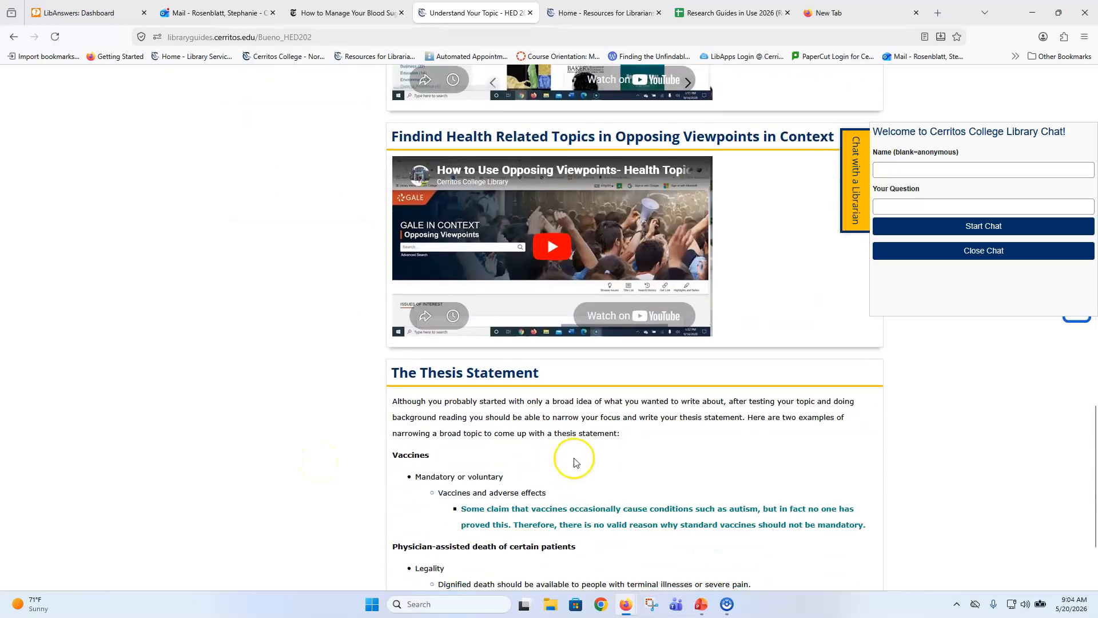
{"action": "scroll", "coordinate": [575, 460], "scroll_direction": "down", "scroll_amount": 2}
{"action": "scroll", "coordinate": [574, 461], "scroll_direction": "up", "scroll_amount": 4}
{"action": "scroll", "coordinate": [580, 411], "scroll_direction": "up", "scroll_amount": 14}
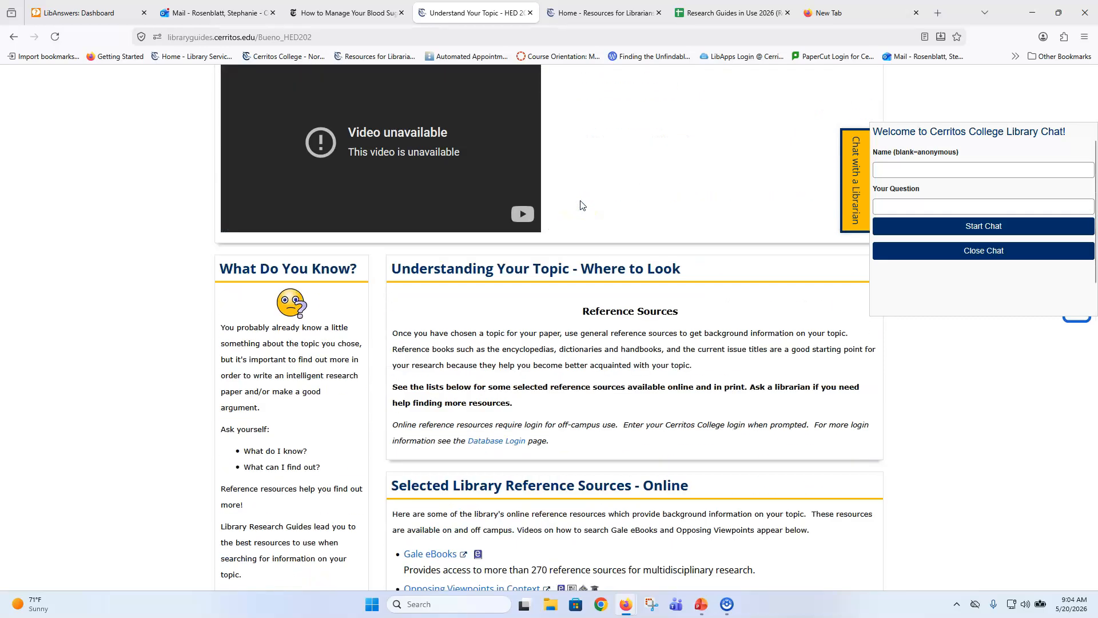
{"action": "scroll", "coordinate": [580, 205], "scroll_direction": "up", "scroll_amount": 3}
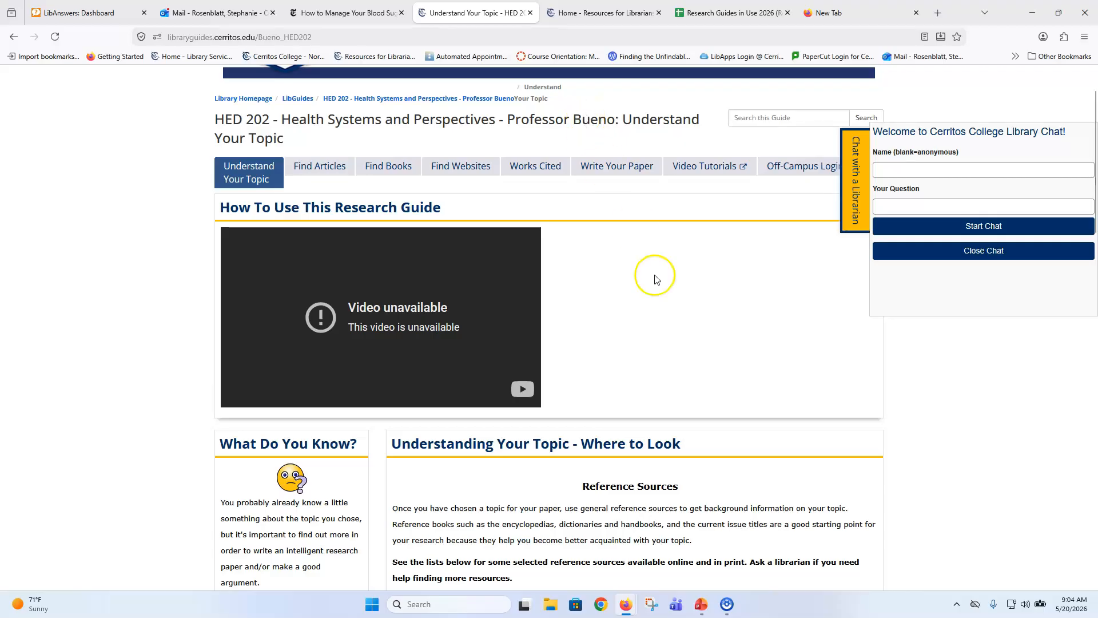
{"action": "scroll", "coordinate": [684, 331], "scroll_direction": "down", "scroll_amount": 15}
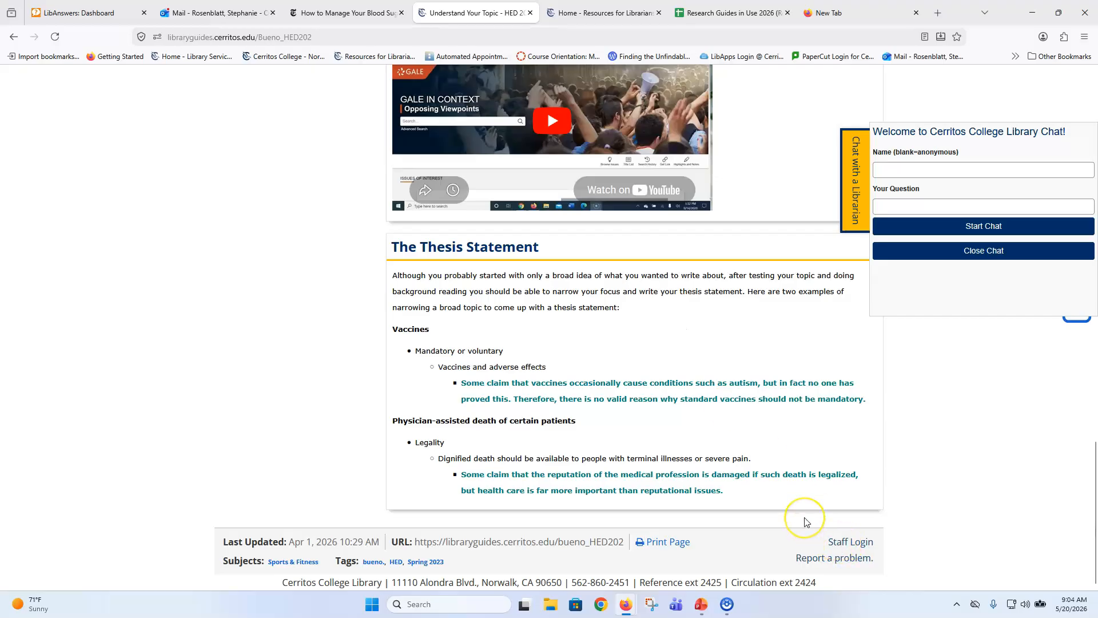
{"action": "scroll", "coordinate": [805, 522], "scroll_direction": "up", "scroll_amount": 10}
{"action": "scroll", "coordinate": [805, 522], "scroll_direction": "up", "scroll_amount": 5}
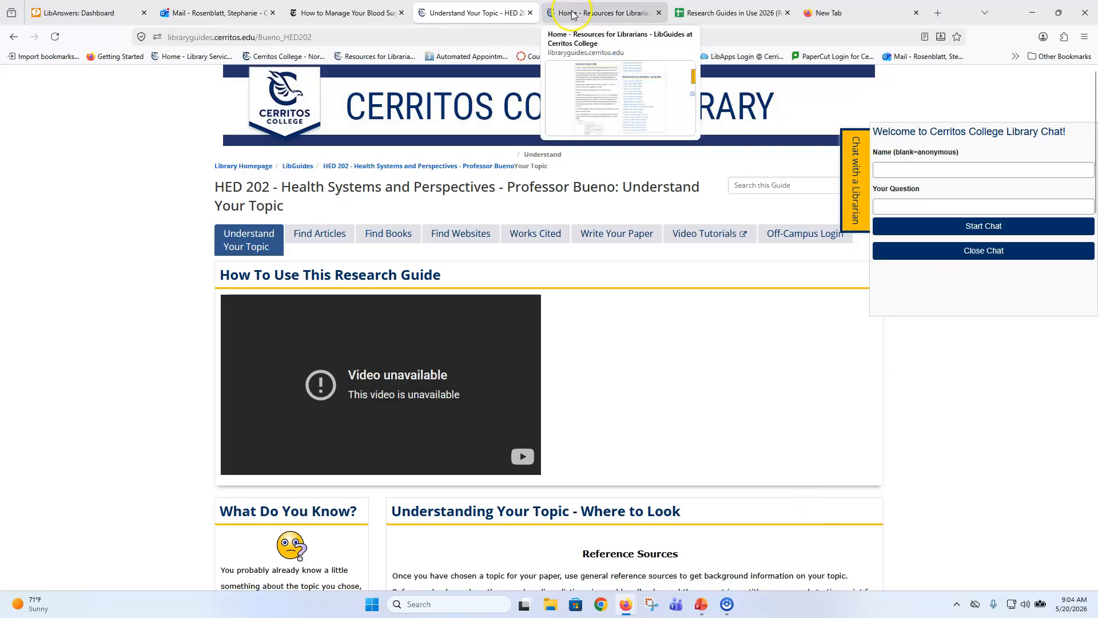
Enter the HED 202 guide's editing view through its Staff Login link
{"action": "scroll", "coordinate": [784, 478], "scroll_direction": "down", "scroll_amount": 15}
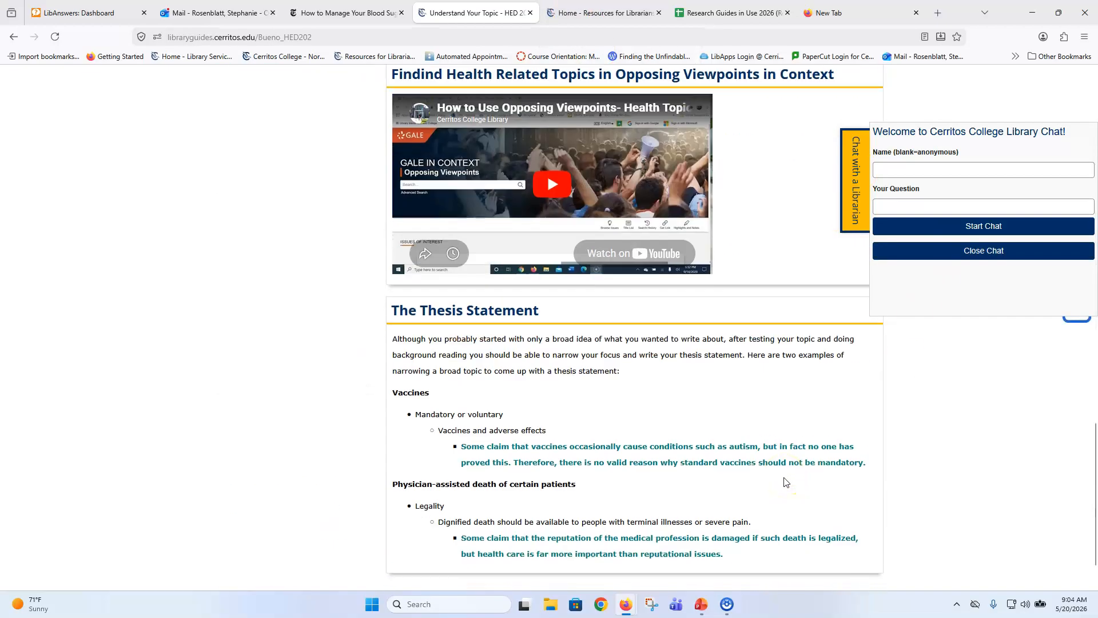
{"action": "scroll", "coordinate": [784, 479], "scroll_direction": "down", "scroll_amount": 2}
{"action": "left_click", "coordinate": [842, 544]}
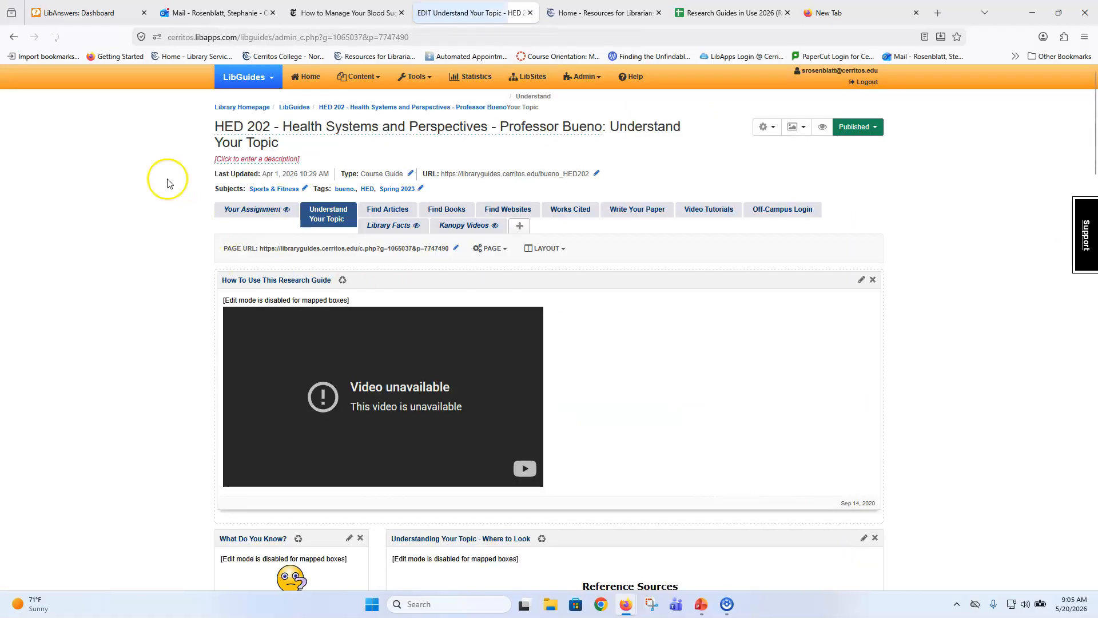
Rename the old HED 202 guide by adding "A " in front of its title and save it
{"action": "left_click", "coordinate": [507, 127]}
{"action": "left_click", "coordinate": [635, 129]}
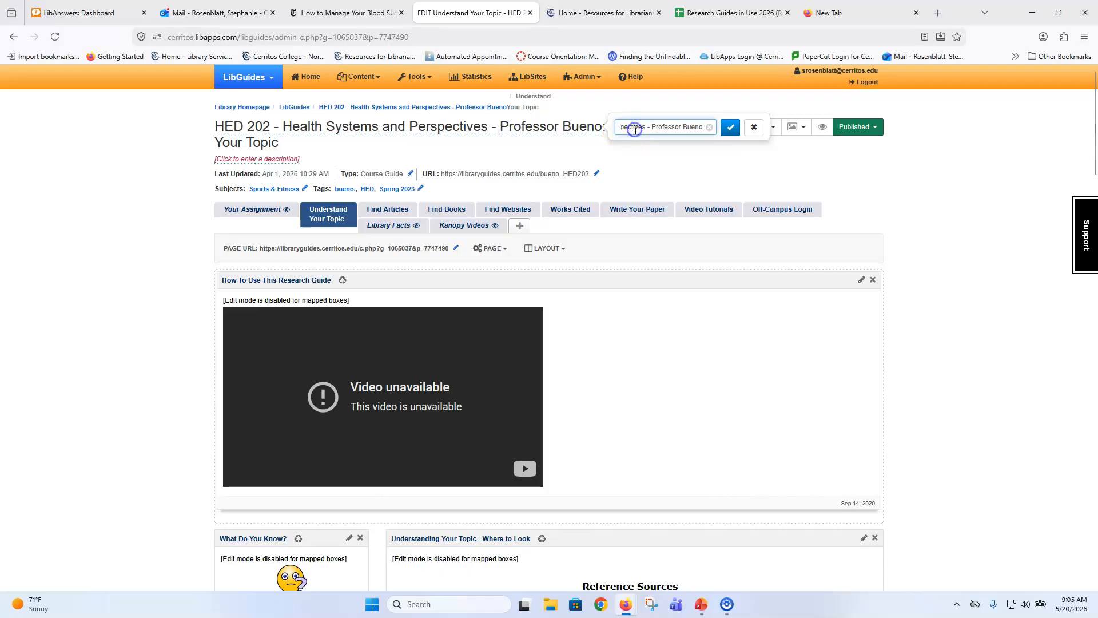
{"action": "key", "text": "Left"}
{"action": "key", "text": "Left"}
{"action": "key", "text": "Left"}
{"action": "key", "text": "Left"}
{"action": "key", "text": "Left"}
{"action": "key", "text": "Left"}
{"action": "key", "text": "Left"}
{"action": "key", "text": "Left"}
{"action": "key", "text": "Left"}
{"action": "key", "text": "Left"}
{"action": "key", "text": "Left"}
{"action": "key", "text": "Left"}
{"action": "key", "text": "Left"}
{"action": "key", "text": "Left"}
{"action": "key", "text": "Left"}
{"action": "key", "text": "Left"}
{"action": "key", "text": "Left"}
{"action": "key", "text": "Left"}
{"action": "key", "text": "Left"}
{"action": "key", "text": "Left"}
{"action": "type", "text": "A"}
{"action": "left_click", "coordinate": [731, 127]}
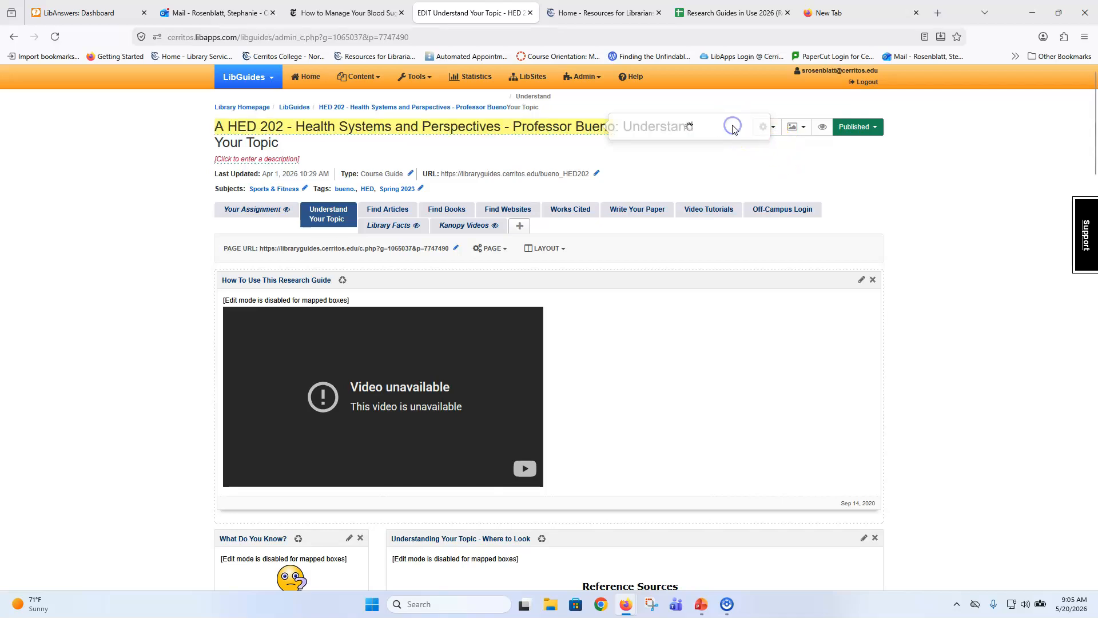
Read the renaming and new guide creation instructions in the LibGuides Project 2026 box of the Resources for Librarians page
{"action": "left_click", "coordinate": [592, 15]}
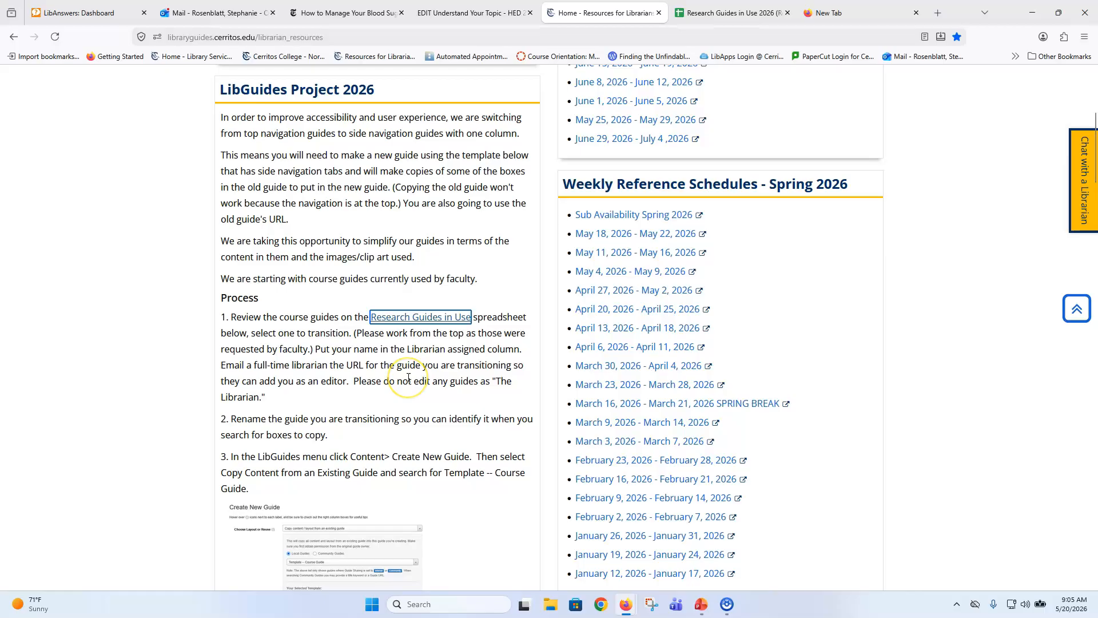
{"action": "scroll", "coordinate": [408, 377], "scroll_direction": "down", "scroll_amount": 1}
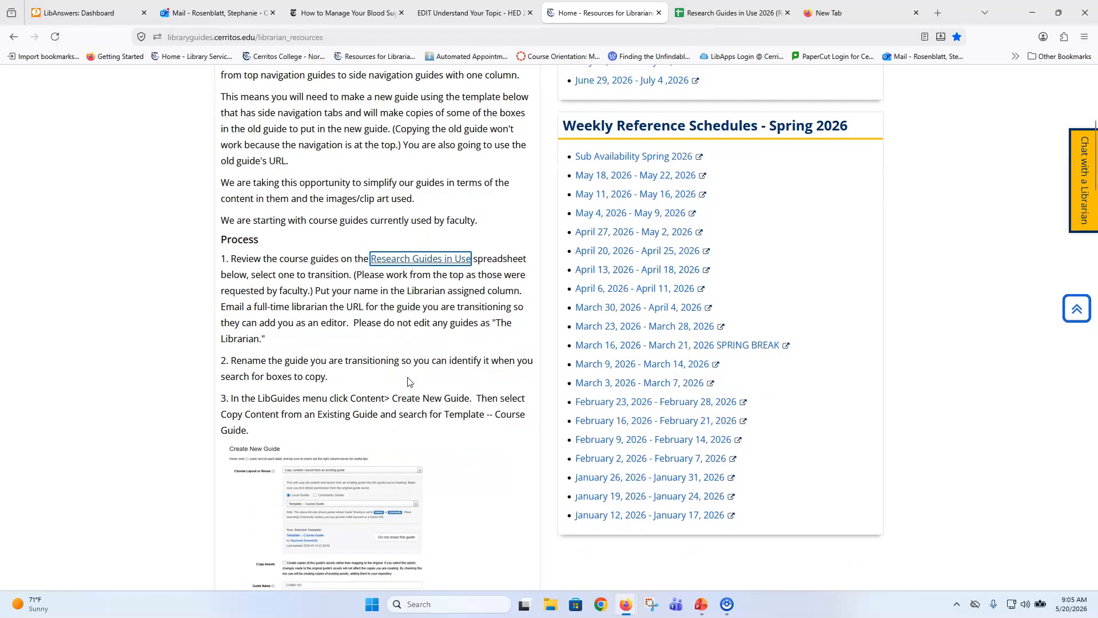
{"action": "scroll", "coordinate": [408, 382], "scroll_direction": "down", "scroll_amount": 1}
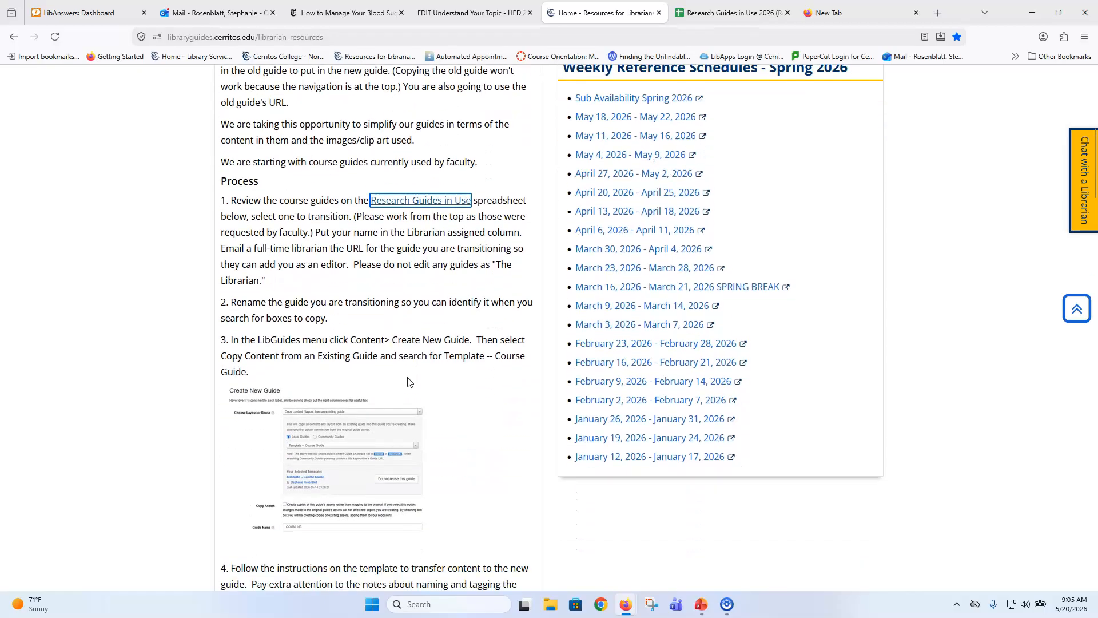
{"action": "scroll", "coordinate": [408, 381], "scroll_direction": "down", "scroll_amount": 1}
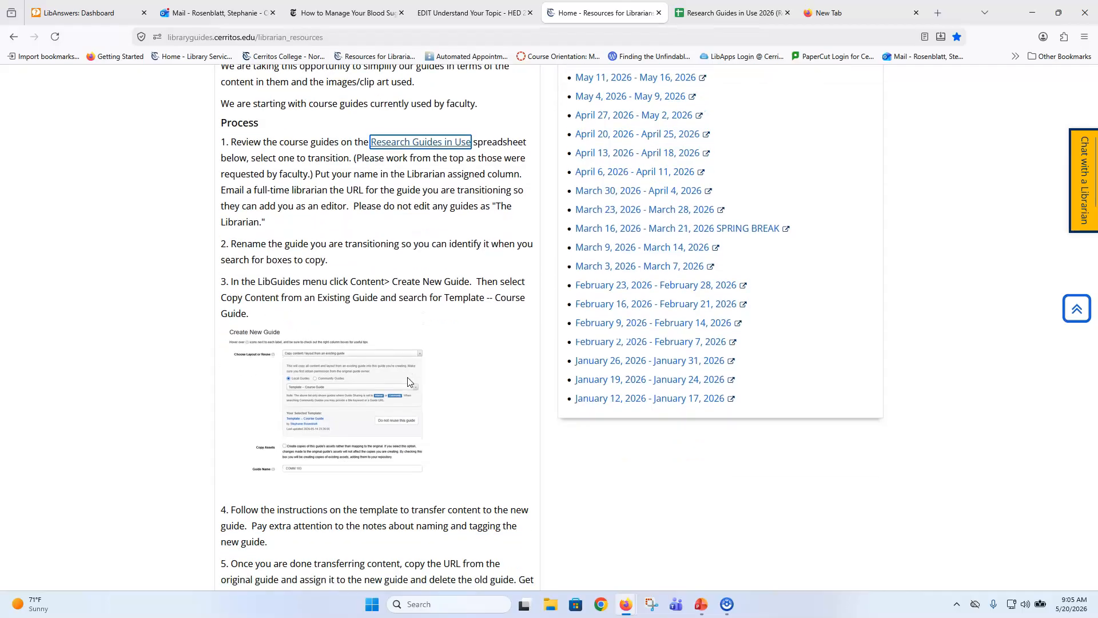
{"action": "scroll", "coordinate": [369, 358], "scroll_direction": "up", "scroll_amount": 2}
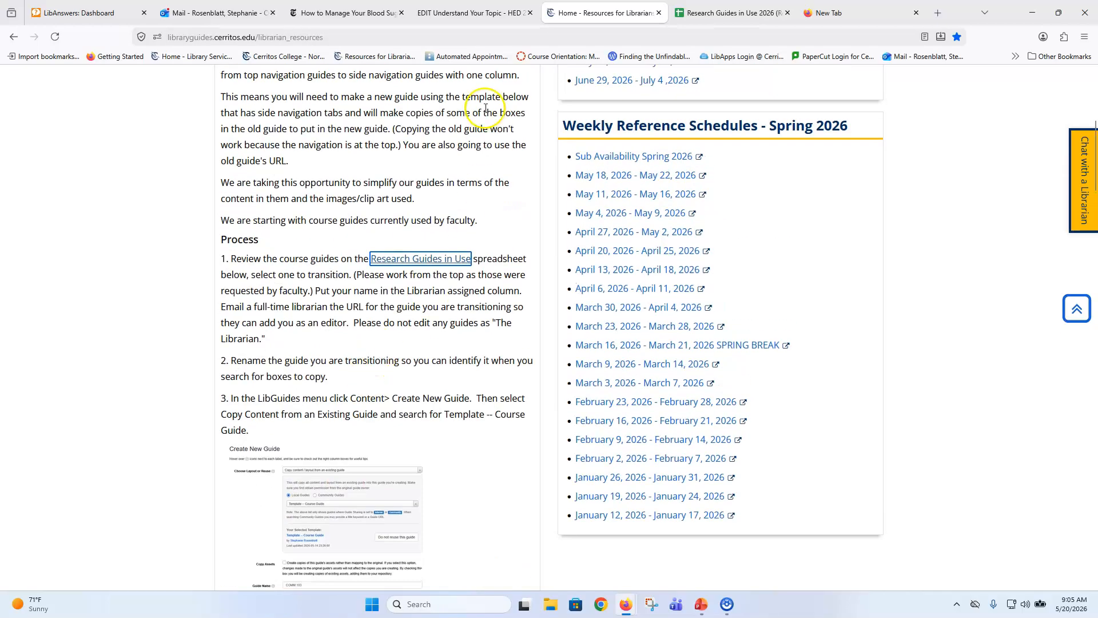
Load the library homepage in the blank browser tab and enter its editing view through Staff Login
{"action": "left_click", "coordinate": [830, 13]}
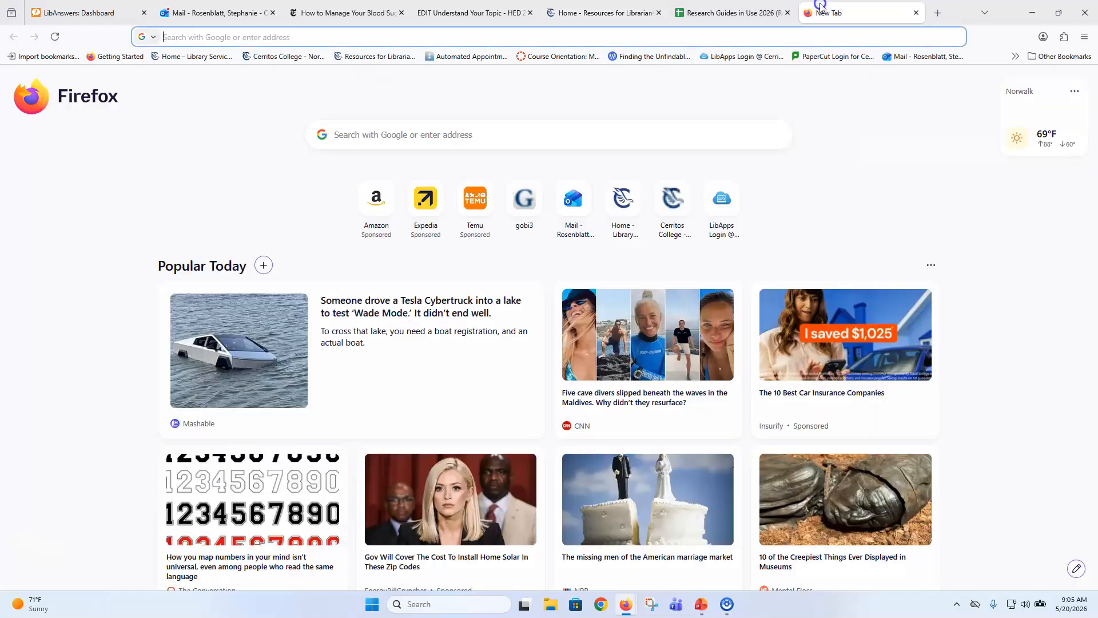
{"action": "left_click", "coordinate": [218, 56]}
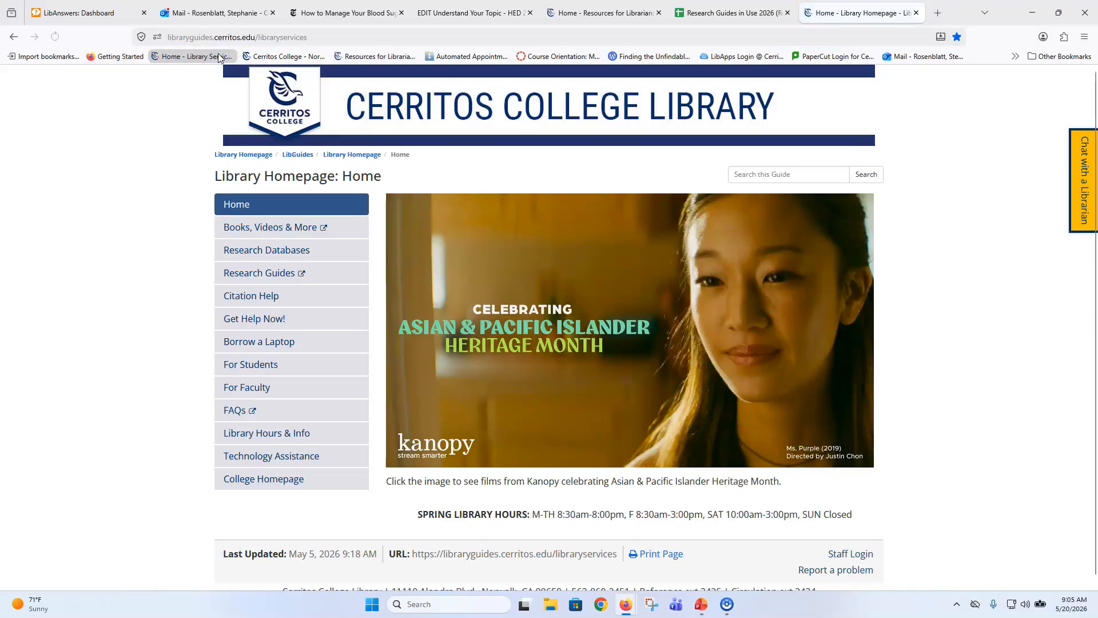
{"action": "scroll", "coordinate": [300, 336], "scroll_direction": "down", "scroll_amount": 1}
{"action": "left_click", "coordinate": [849, 547]}
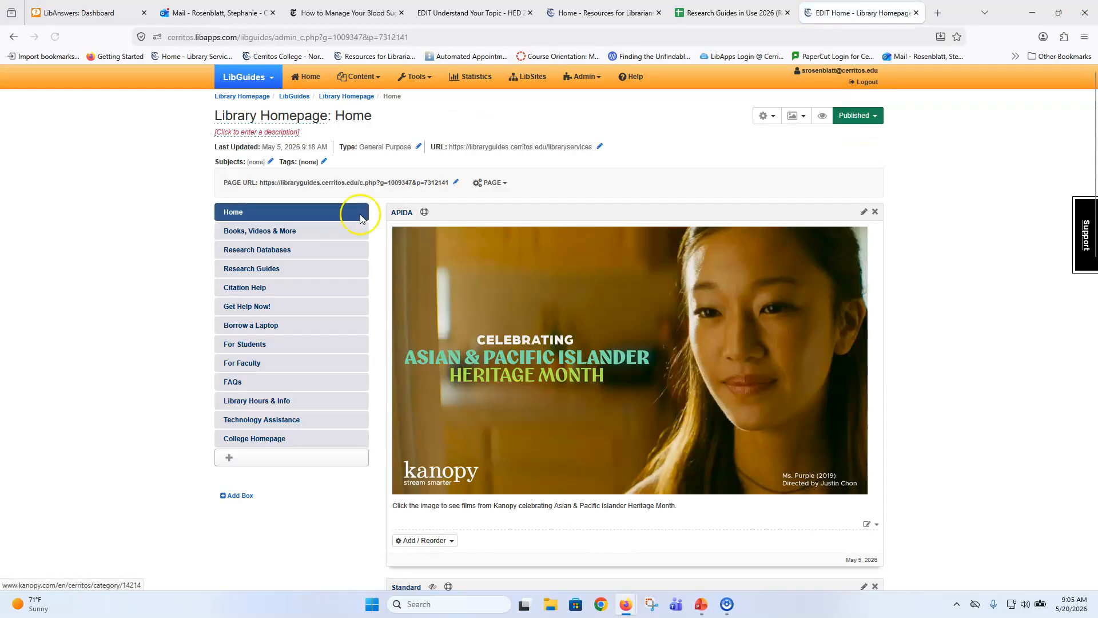
Start a new guide from the guides list, copying content and layout from the local guide Template -- Course Guide
{"action": "left_click", "coordinate": [359, 77]}
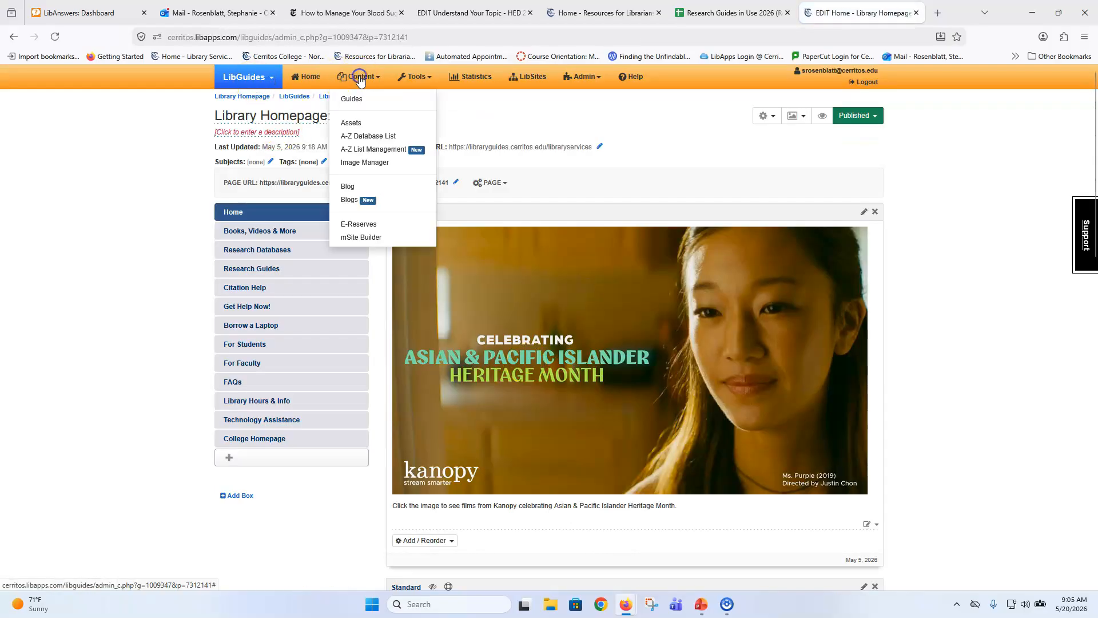
{"action": "left_click", "coordinate": [360, 100]}
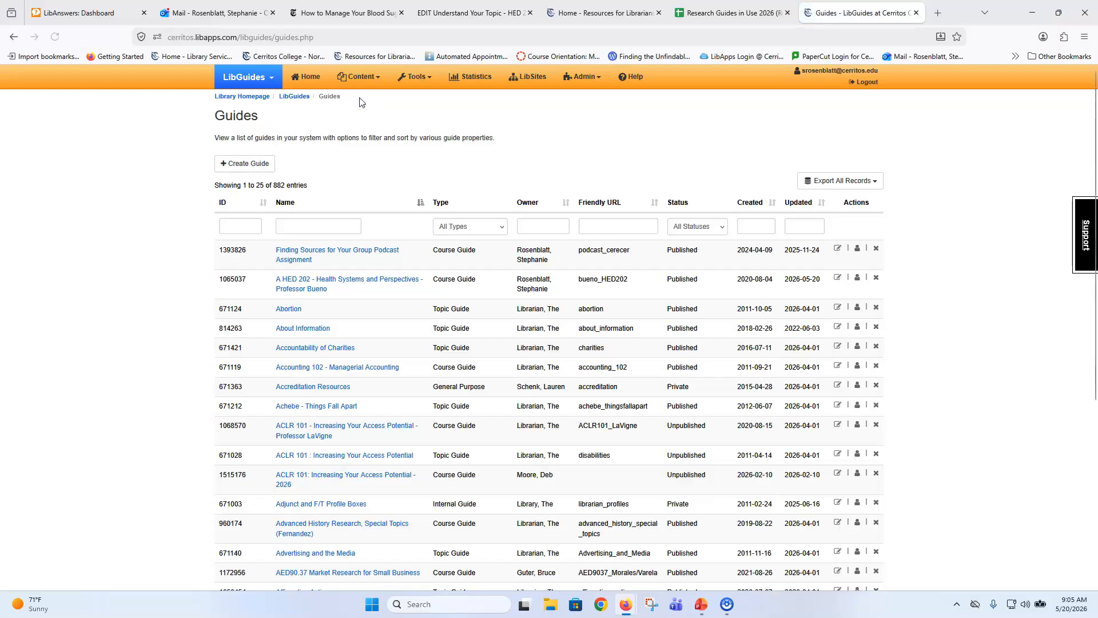
{"action": "left_click", "coordinate": [246, 163]}
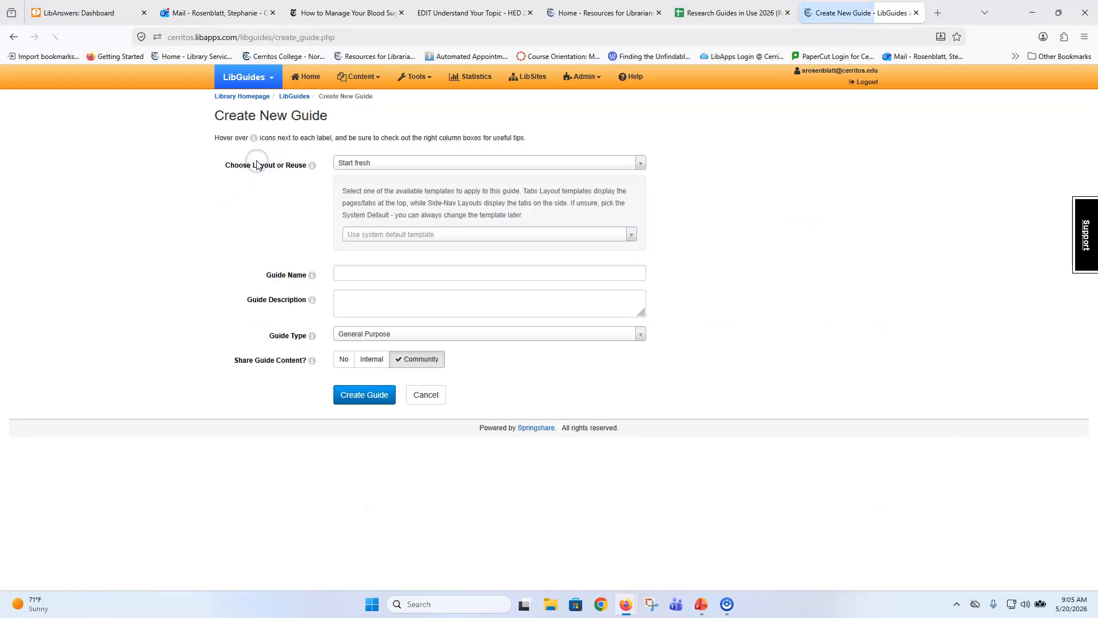
{"action": "left_click", "coordinate": [415, 165]}
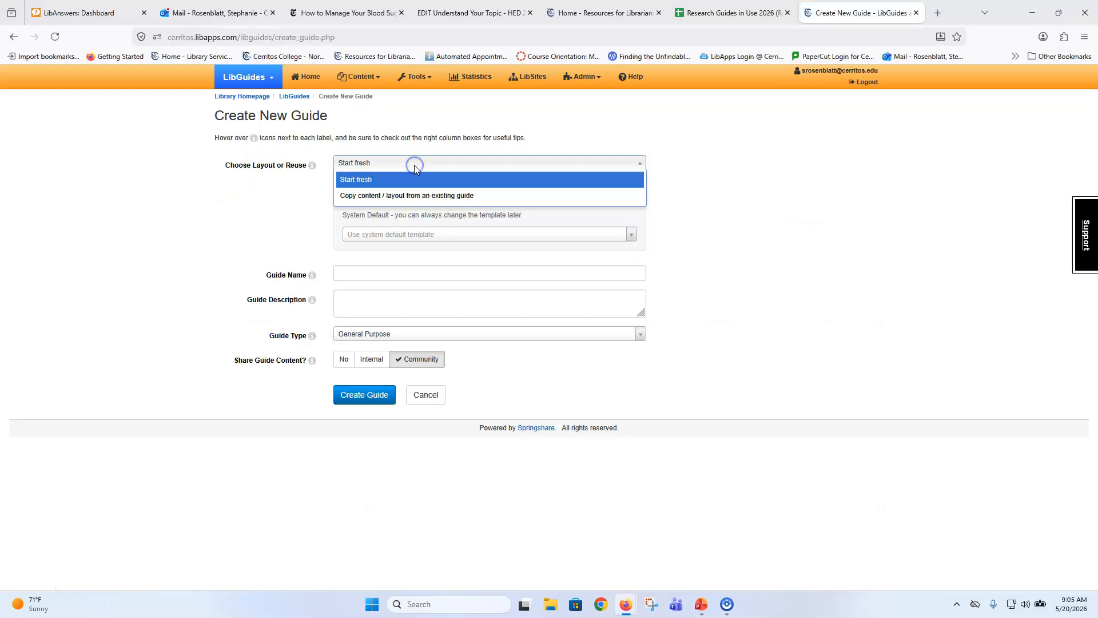
{"action": "left_click", "coordinate": [415, 195]}
{"action": "left_click", "coordinate": [402, 238]}
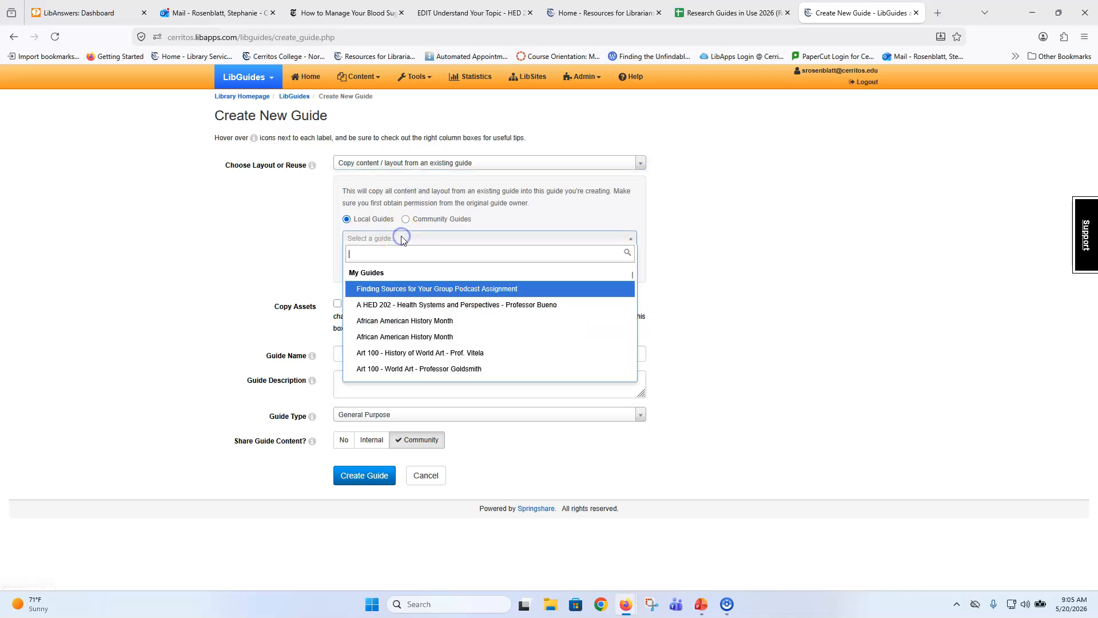
{"action": "type", "text": "Template"}
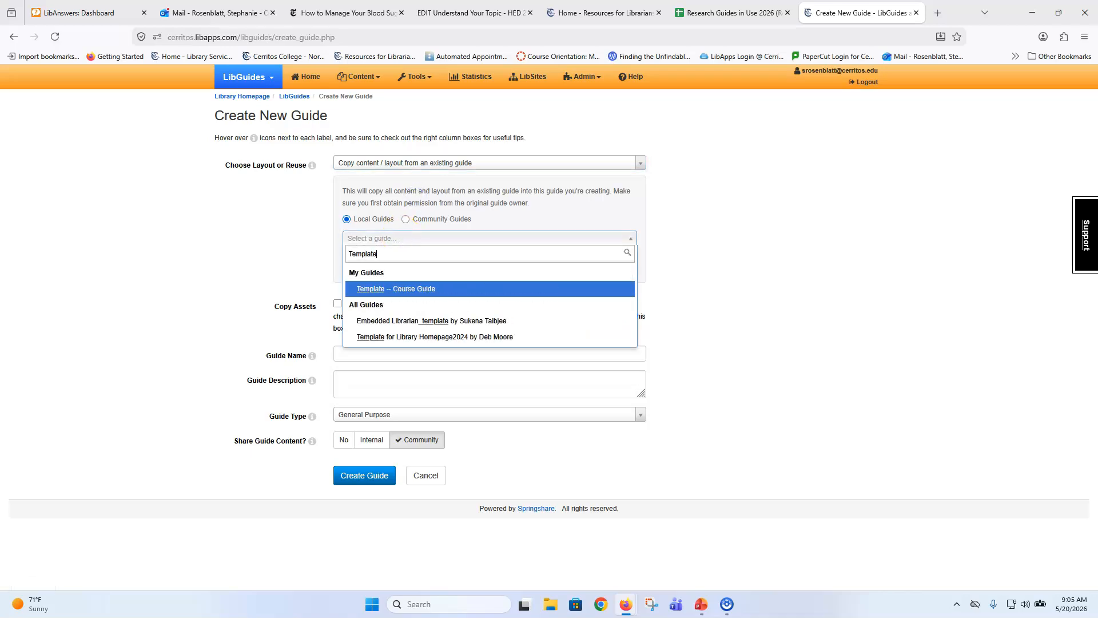
{"action": "left_click", "coordinate": [392, 289]}
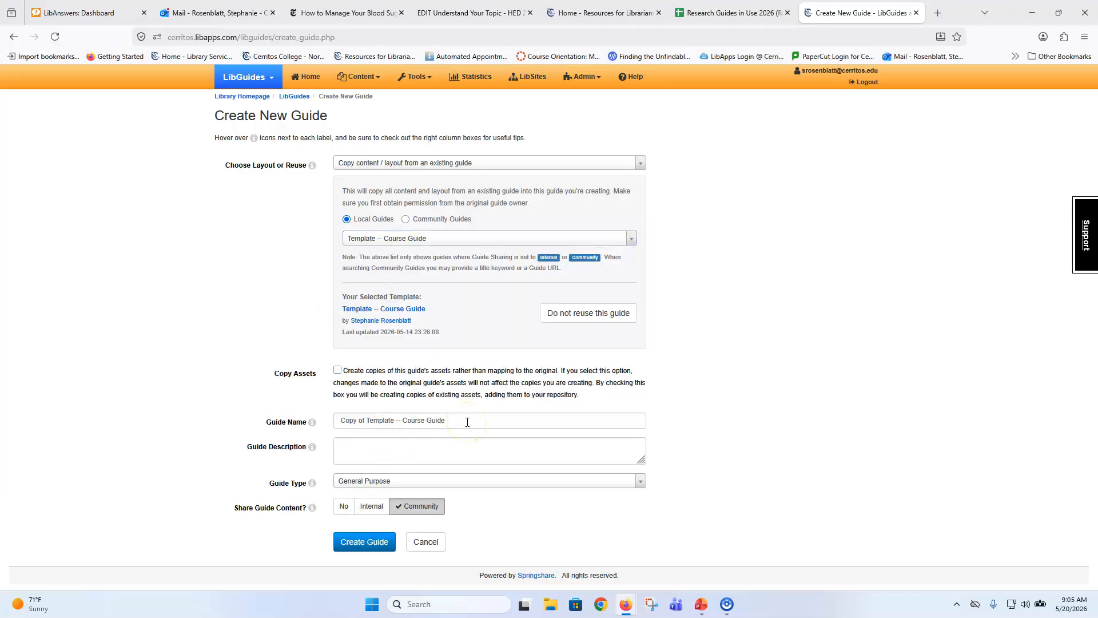
Try to replace the new guide's default name with the title copied from the old HED 202 guide
{"action": "left_click", "coordinate": [487, 16]}
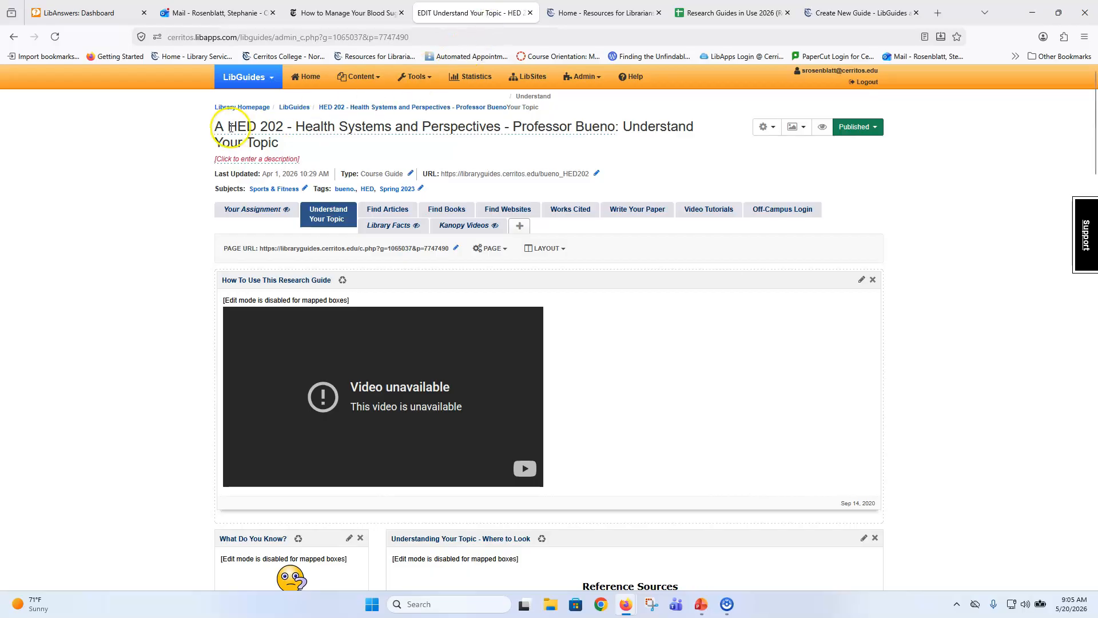
{"action": "left_click_drag", "start_coordinate": [229, 126], "coordinate": [614, 131]}
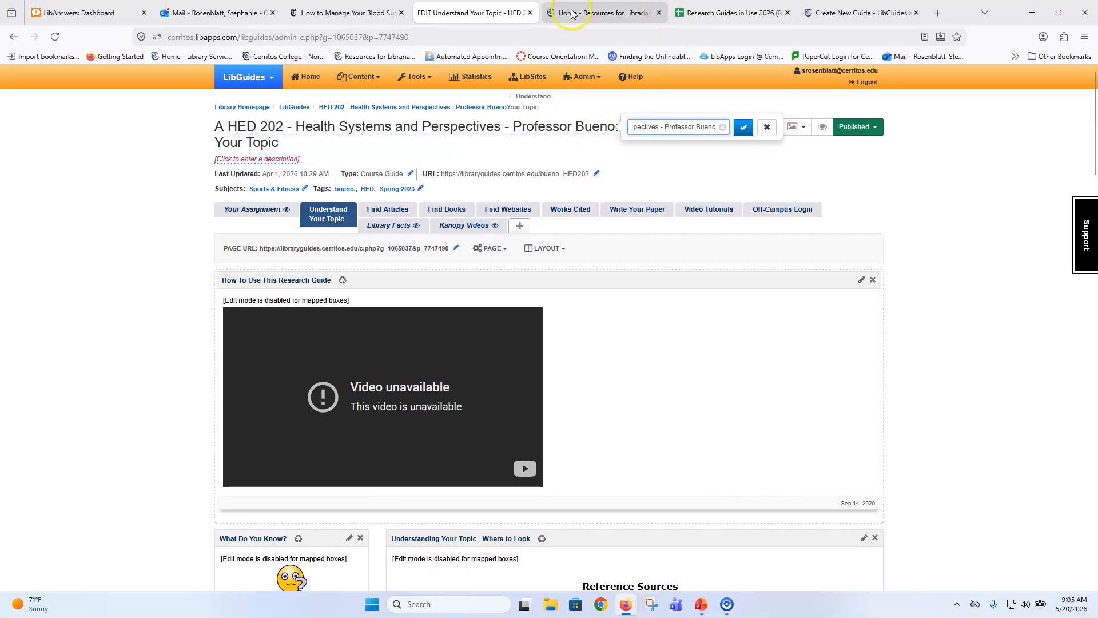
{"action": "left_click", "coordinate": [852, 12]}
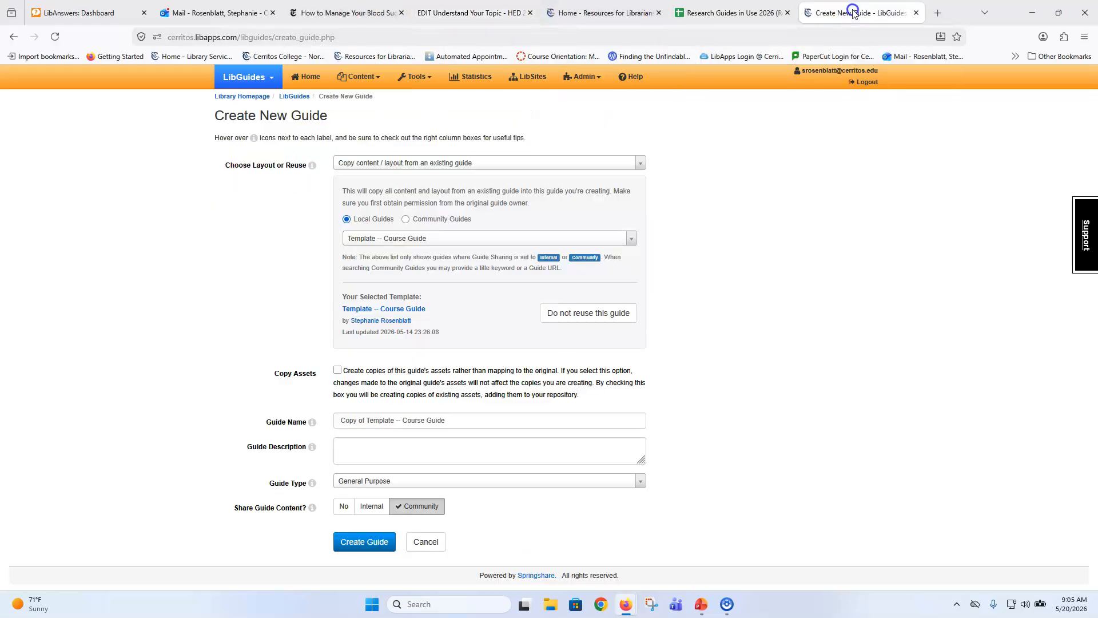
{"action": "left_click", "coordinate": [442, 420]}
{"action": "left_click_drag", "start_coordinate": [441, 419], "coordinate": [277, 421]}
{"action": "type", "text": "https://libraryguides.cerritos.edu/Bueno_HED202"}
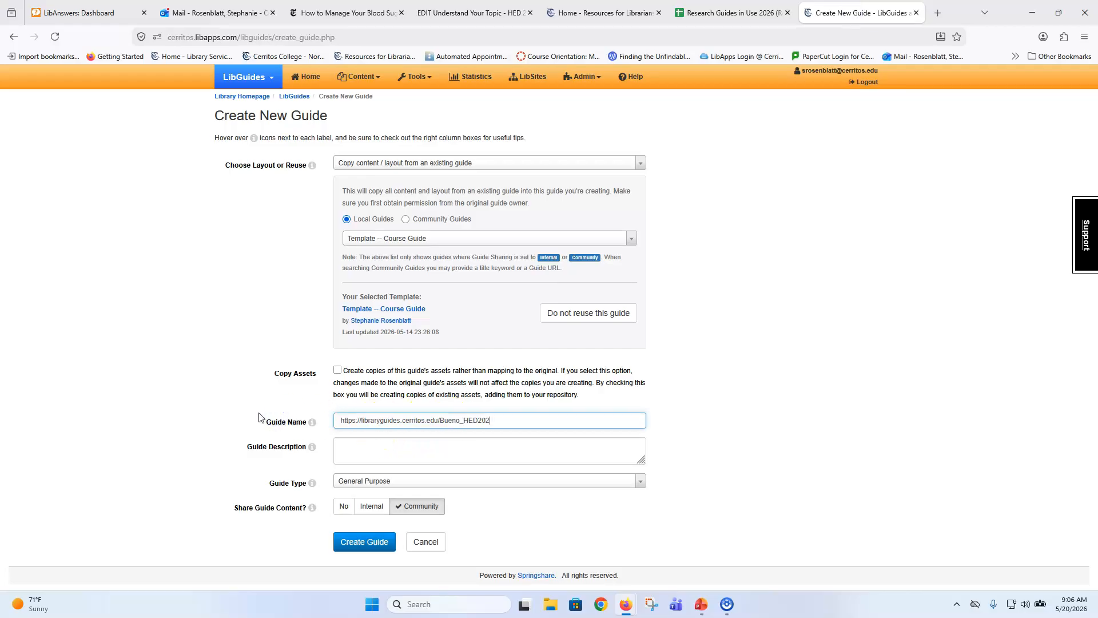
Copy the old guide's title without the leading "A", from "HED 202 - Health Systems and Perspectives" through the professor's name, into the new guide's name
{"action": "left_click", "coordinate": [471, 12]}
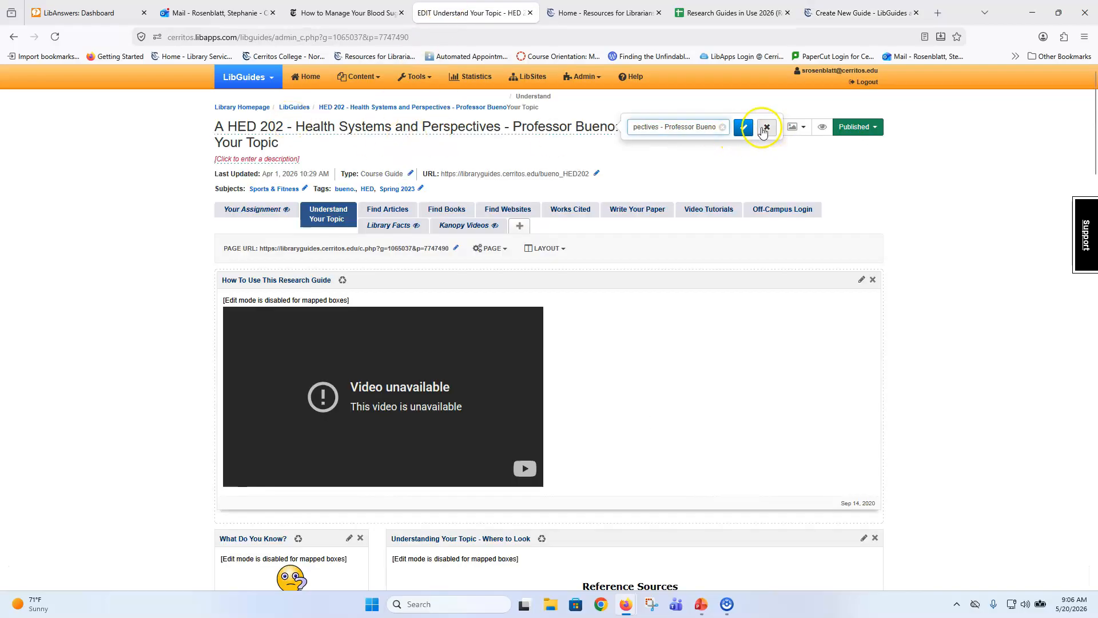
{"action": "left_click", "coordinate": [767, 127]}
{"action": "left_click_drag", "start_coordinate": [228, 129], "coordinate": [615, 131]}
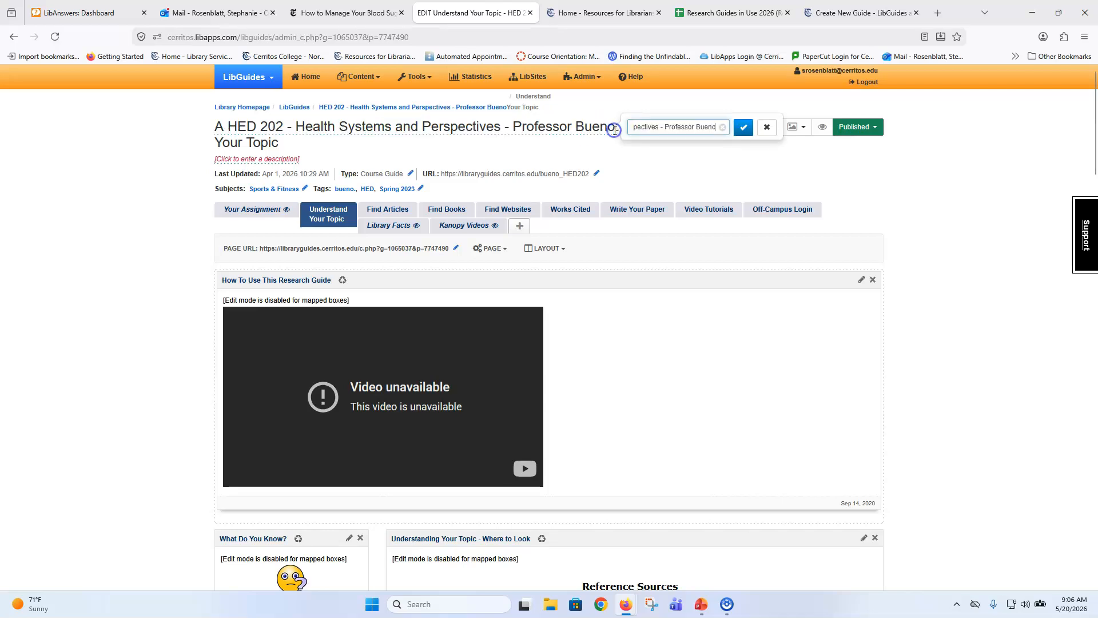
{"action": "left_click", "coordinate": [659, 126]}
{"action": "left_click_drag", "start_coordinate": [695, 126], "coordinate": [617, 129]}
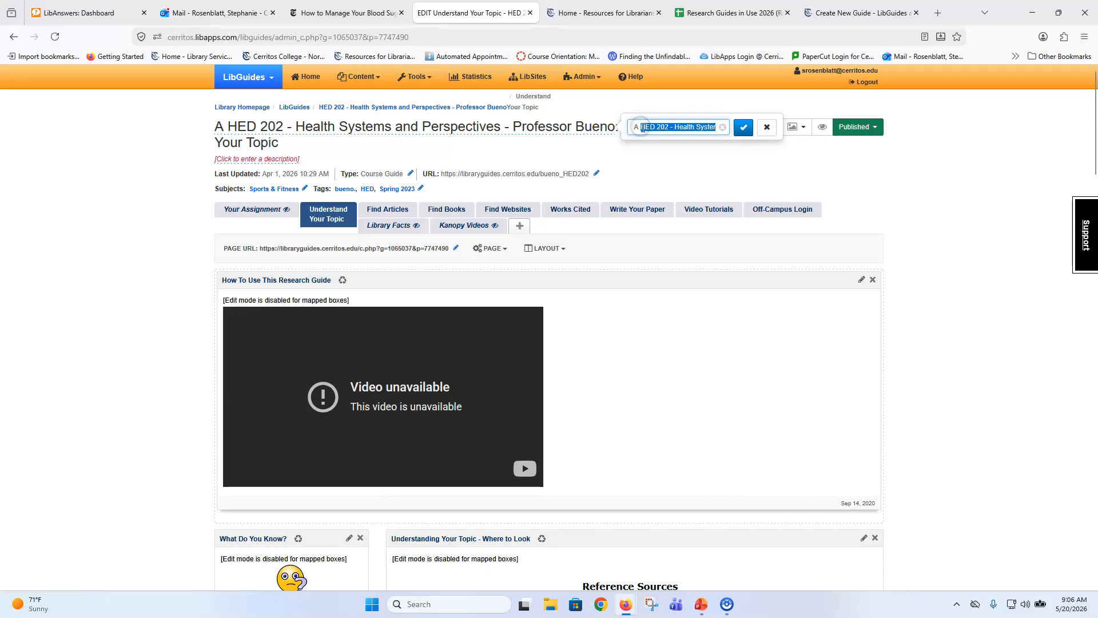
{"action": "left_click", "coordinate": [830, 12]}
{"action": "left_click", "coordinate": [323, 430]}
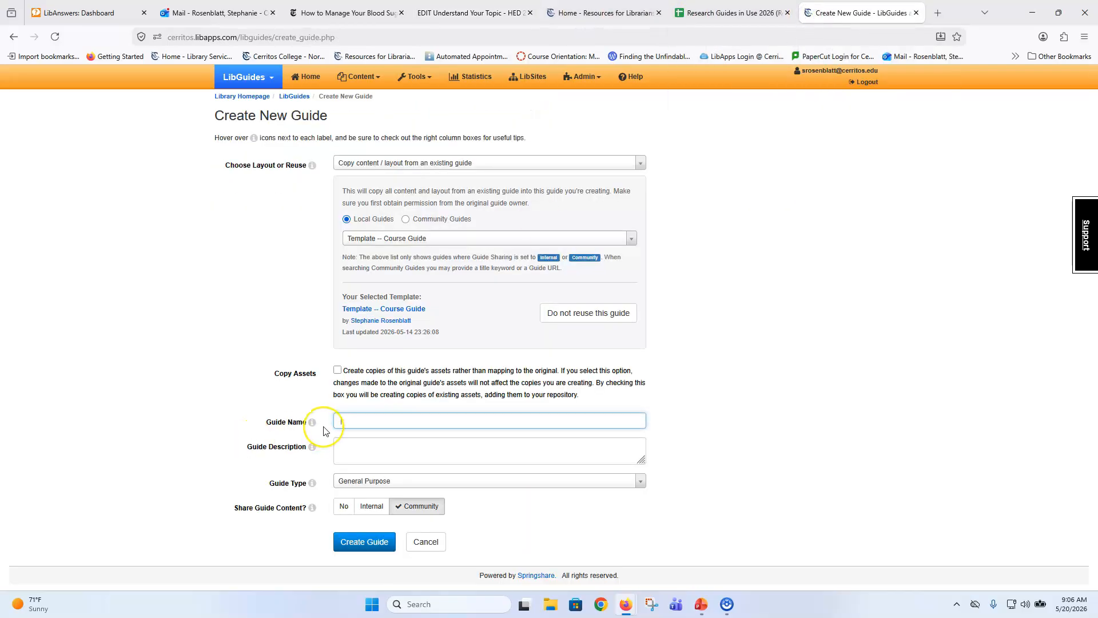
{"action": "type", "text": "HED 202 - Health Systems and Perspectives - Professor Banks"}
Set the new guide's type to Course Guide and create the guide
{"action": "left_click", "coordinate": [405, 484]}
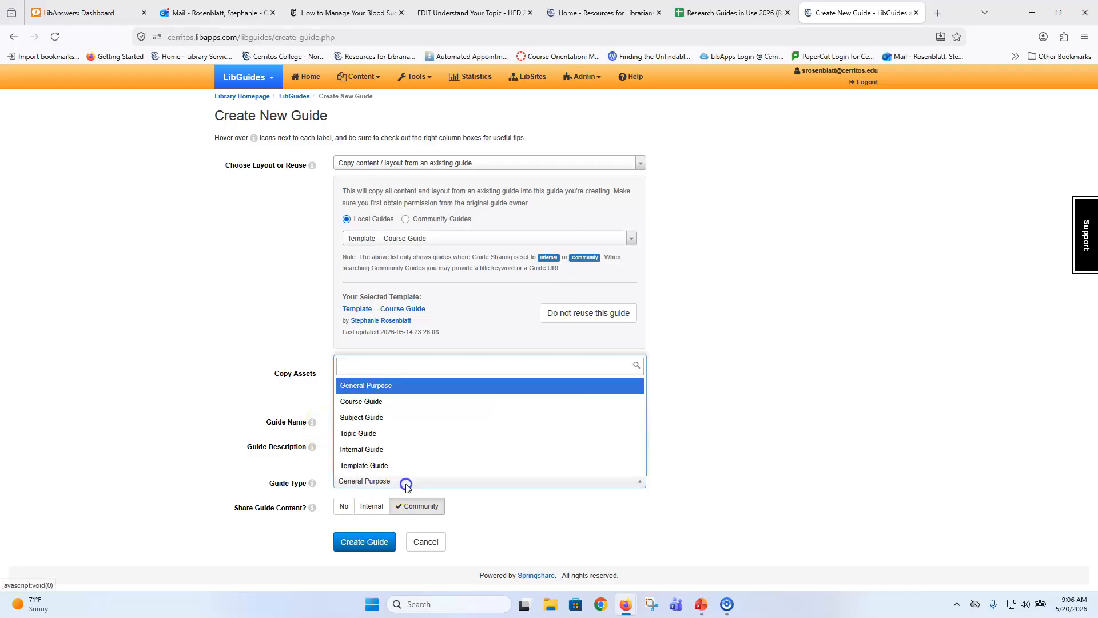
{"action": "left_click", "coordinate": [408, 403]}
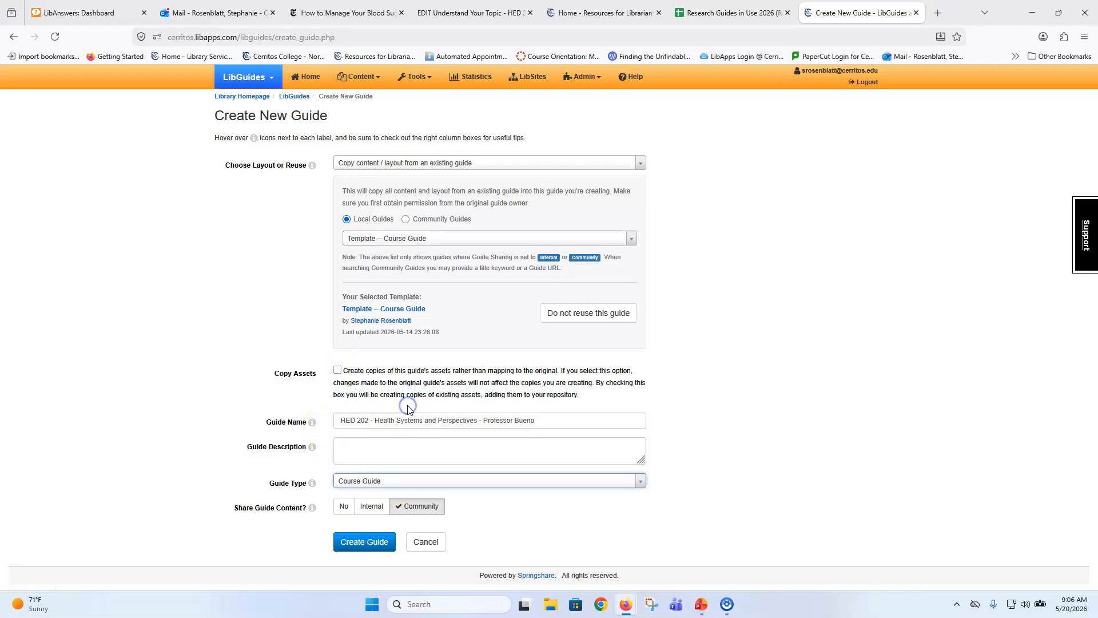
{"action": "left_click", "coordinate": [369, 544]}
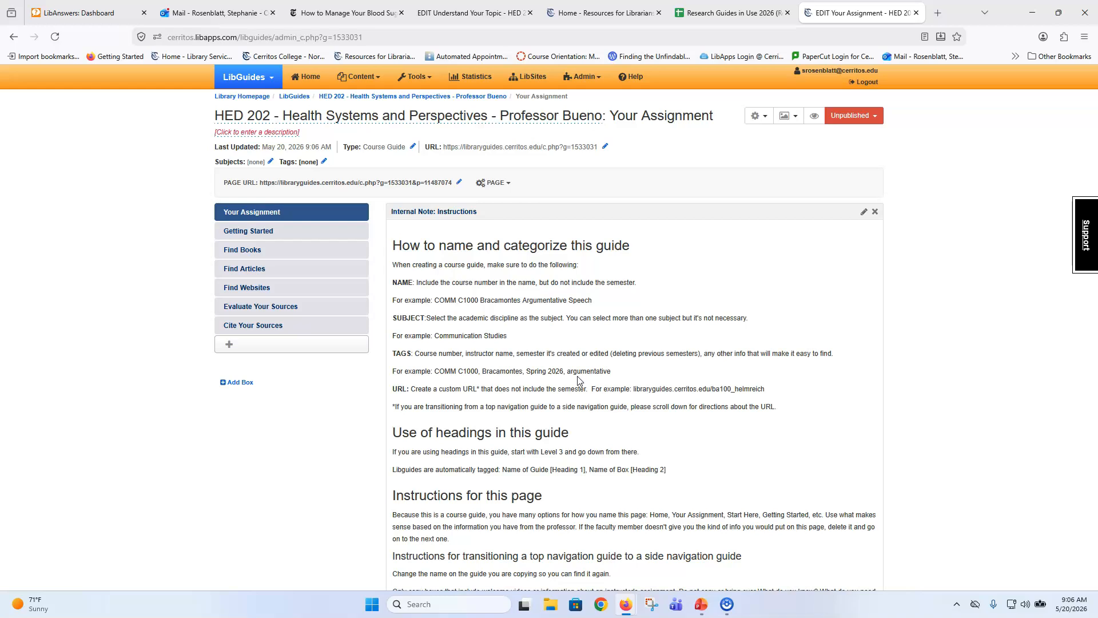
Check the old HED 202 guide's subject and assign Sports & Fitness as the new guide's subject
{"action": "left_click", "coordinate": [483, 12]}
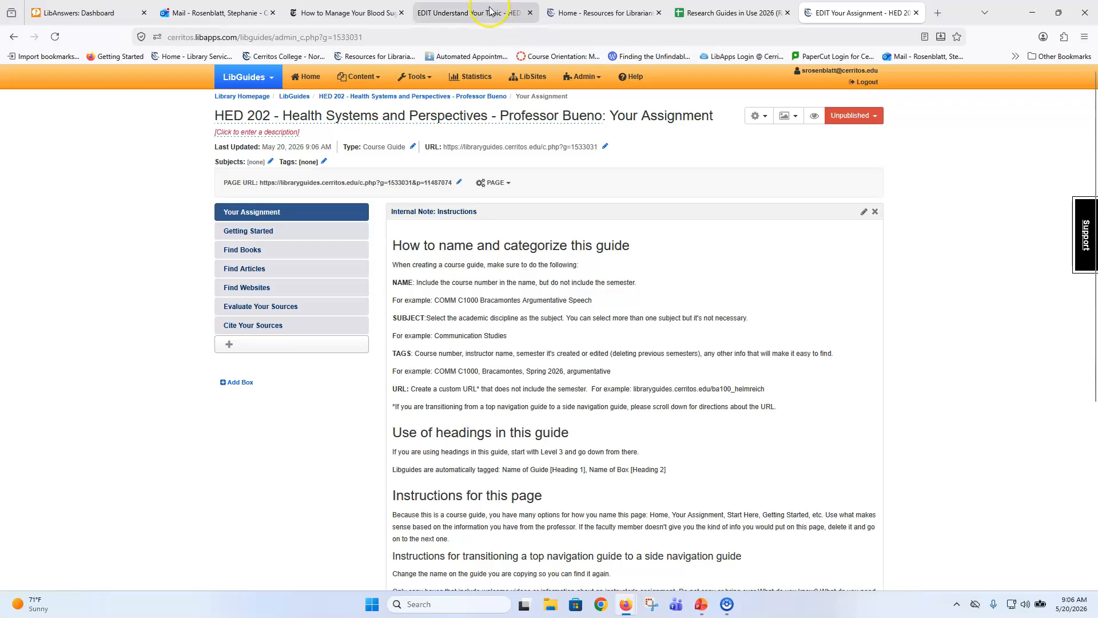
{"action": "left_click", "coordinate": [436, 115]}
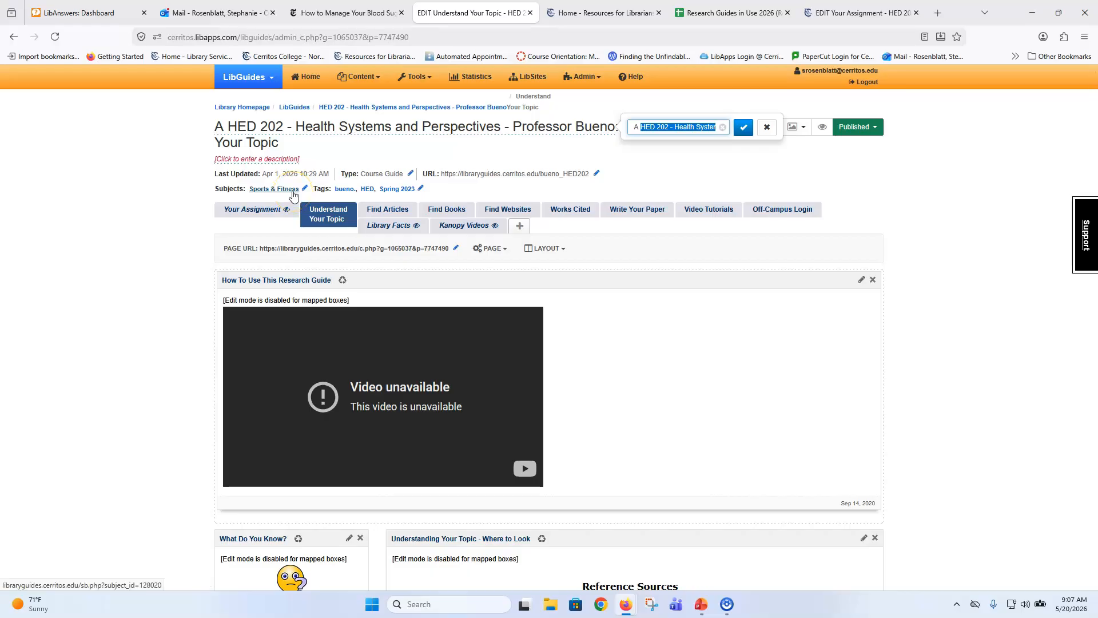
{"action": "scroll", "coordinate": [730, 462], "scroll_direction": "down", "scroll_amount": 2}
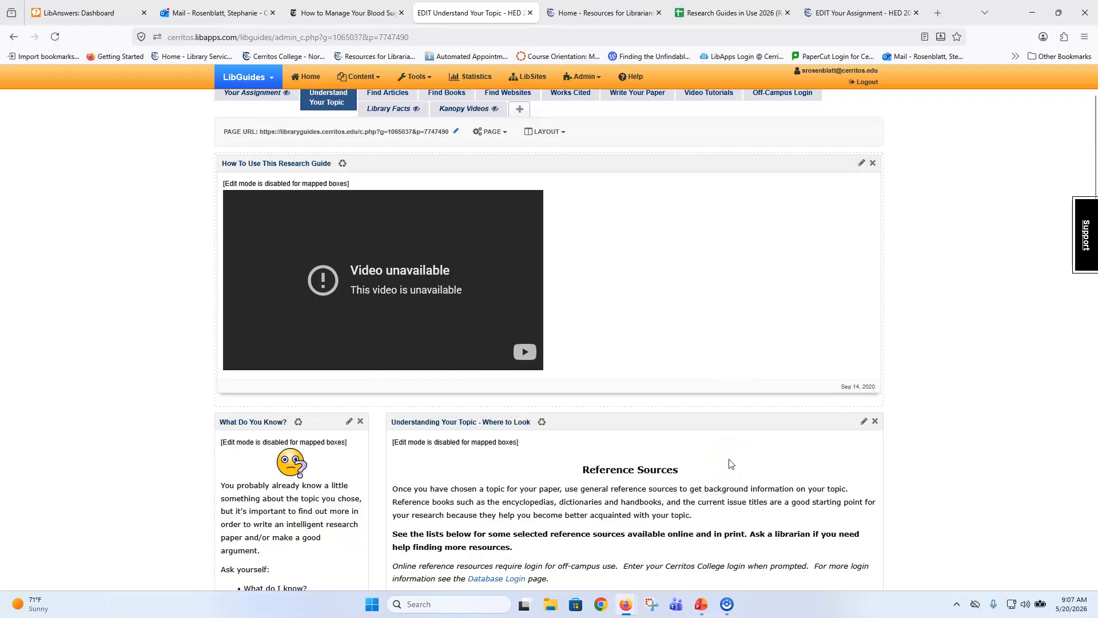
{"action": "scroll", "coordinate": [730, 464], "scroll_direction": "up", "scroll_amount": 2}
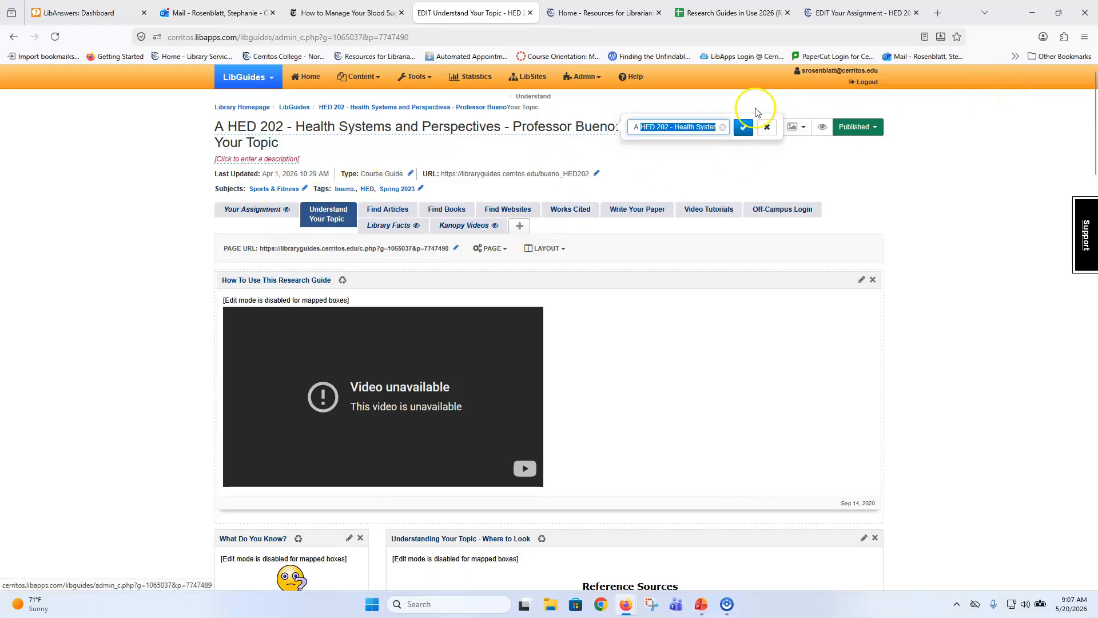
{"action": "left_click", "coordinate": [844, 13]}
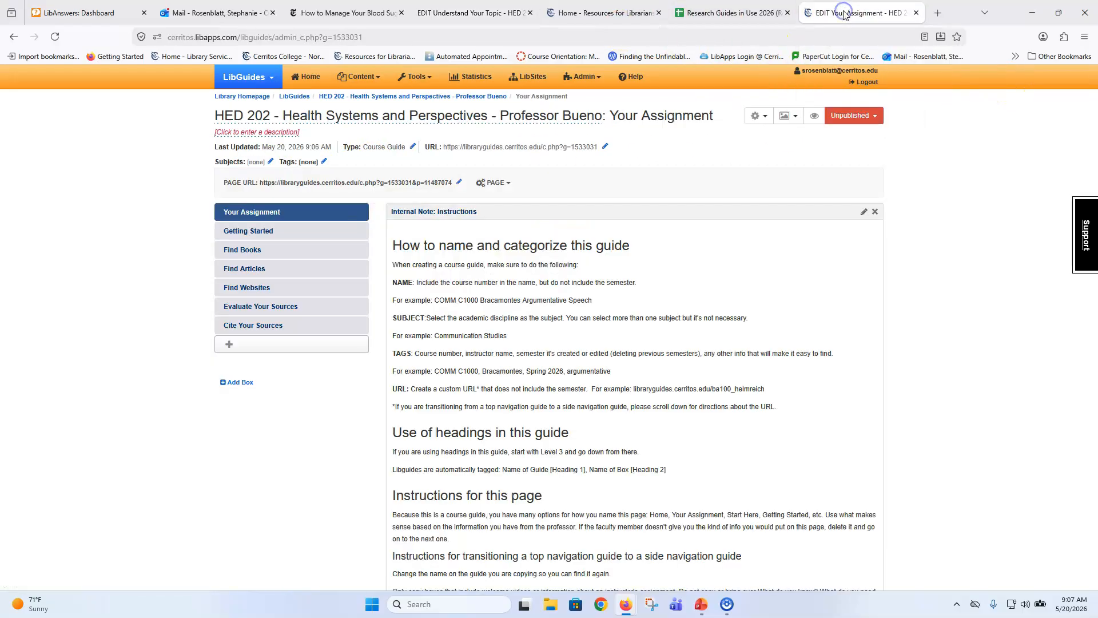
{"action": "left_click", "coordinate": [272, 162]}
{"action": "left_click", "coordinate": [417, 269]}
{"action": "scroll", "coordinate": [418, 324], "scroll_direction": "down", "scroll_amount": 5}
{"action": "scroll", "coordinate": [419, 335], "scroll_direction": "down", "scroll_amount": 6}
{"action": "scroll", "coordinate": [419, 335], "scroll_direction": "down", "scroll_amount": 3}
{"action": "scroll", "coordinate": [420, 335], "scroll_direction": "down", "scroll_amount": 8}
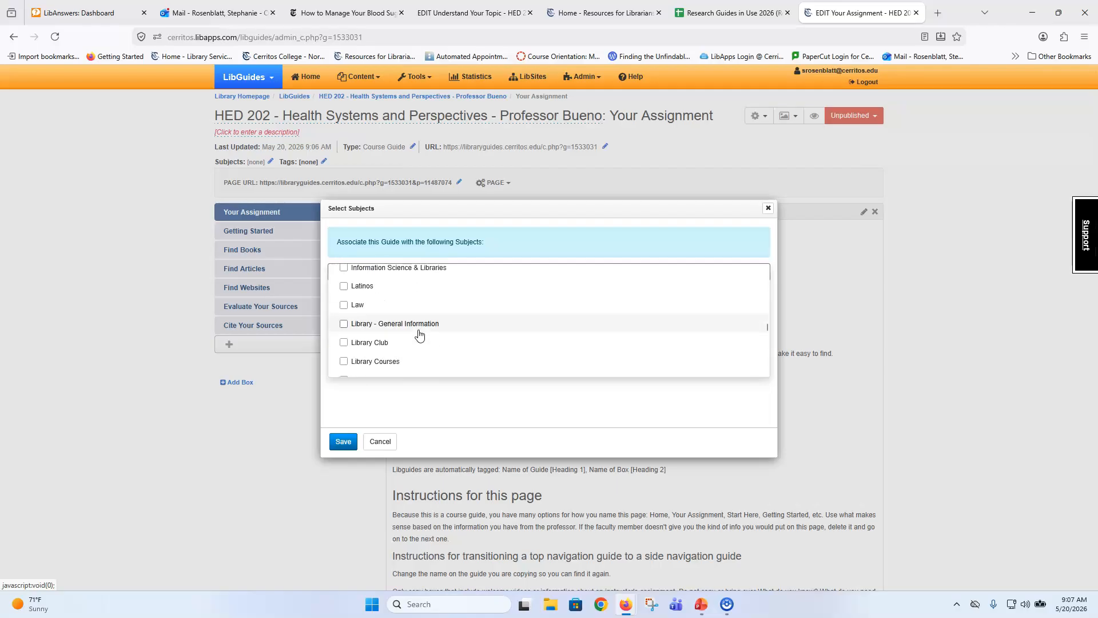
{"action": "scroll", "coordinate": [420, 335], "scroll_direction": "down", "scroll_amount": 5}
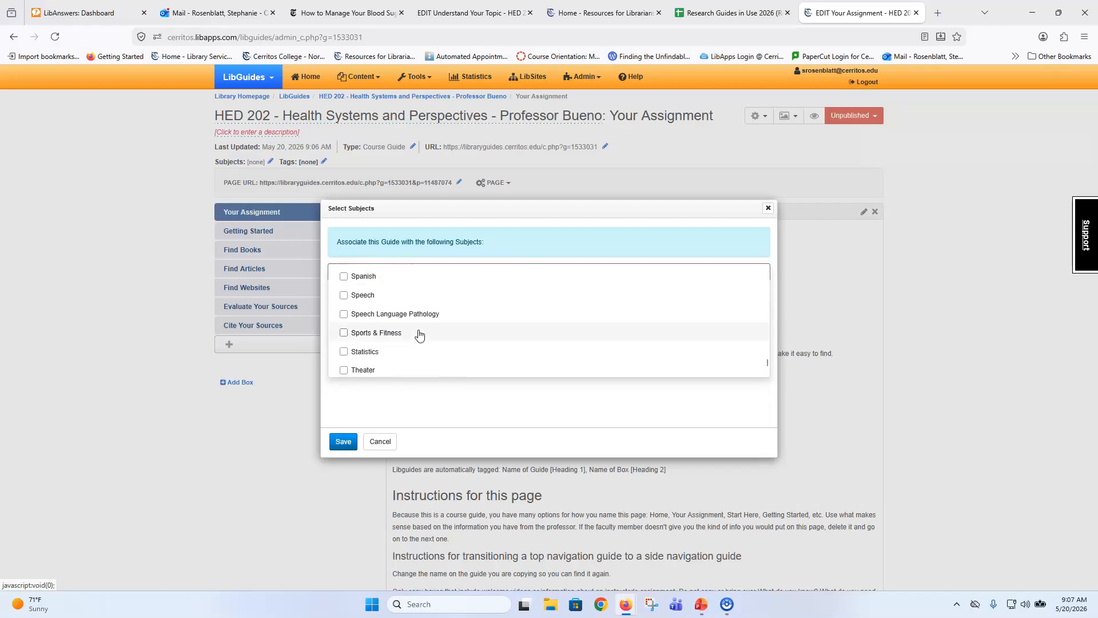
{"action": "left_click", "coordinate": [344, 333]}
{"action": "left_click", "coordinate": [342, 444]}
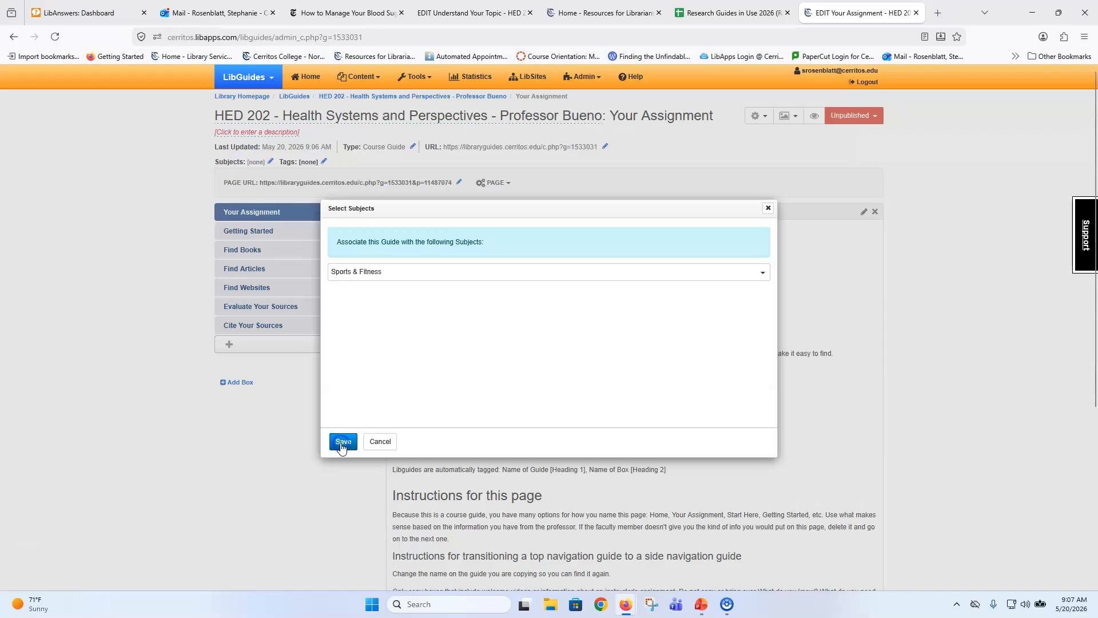
Open the This Guide Needs Help spreadsheet linked in the project instructions on the Resources for Librarians page
{"action": "left_click", "coordinate": [610, 16]}
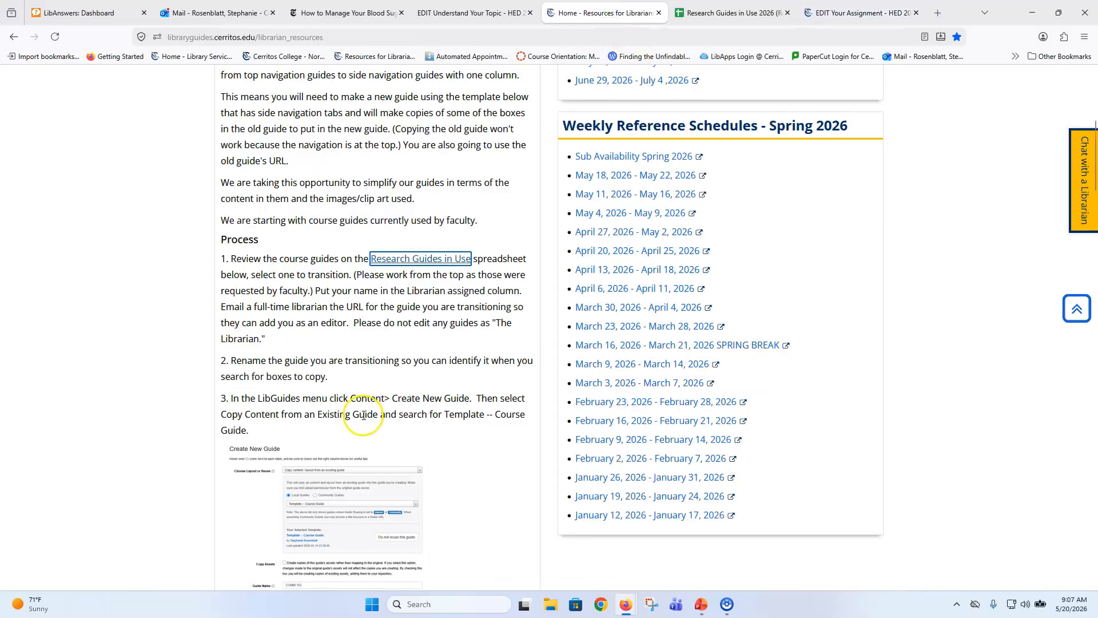
{"action": "scroll", "coordinate": [364, 416], "scroll_direction": "down", "scroll_amount": 7}
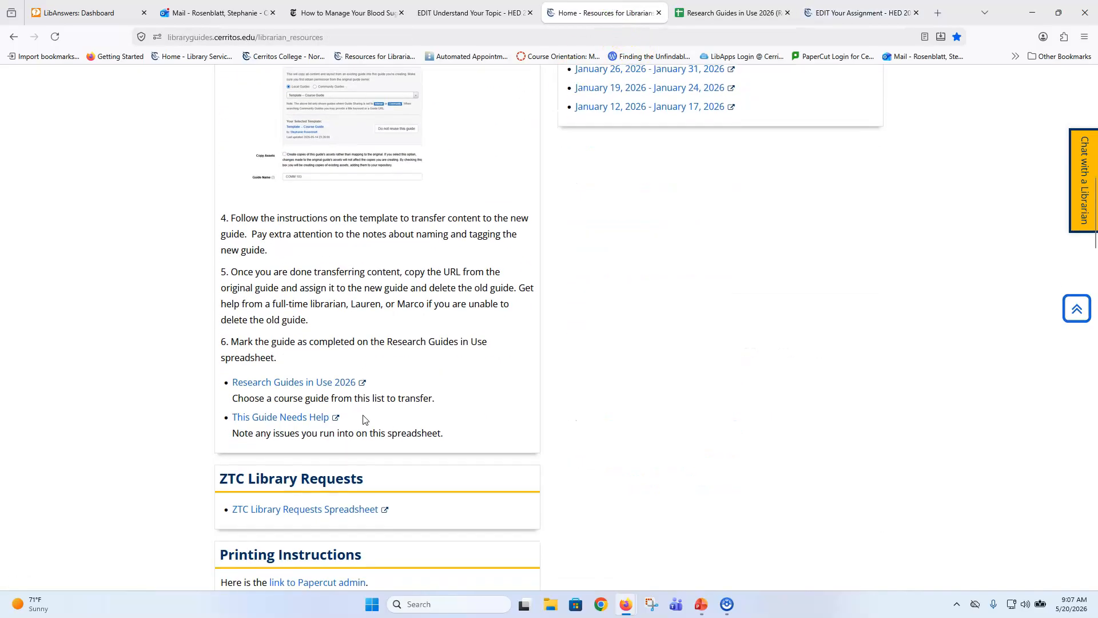
{"action": "left_click", "coordinate": [304, 418]}
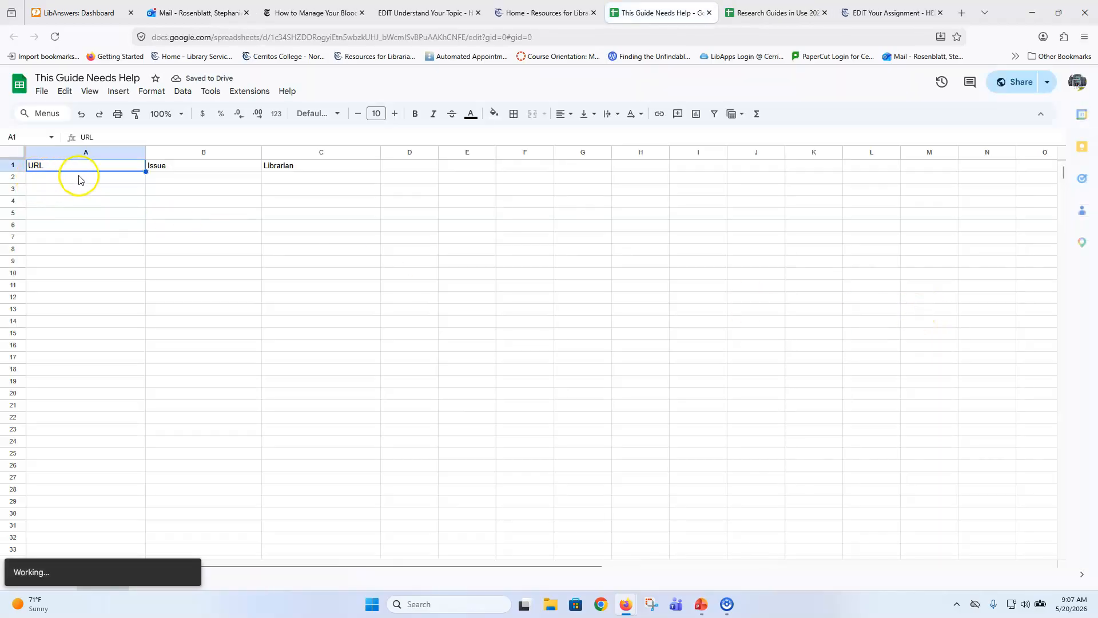
Log the issue "Health Education Subject needed" in row 2 and enter the librarian's first name beside it
{"action": "left_click", "coordinate": [199, 183]}
{"action": "type", "text": "needs Health Education Subject"}
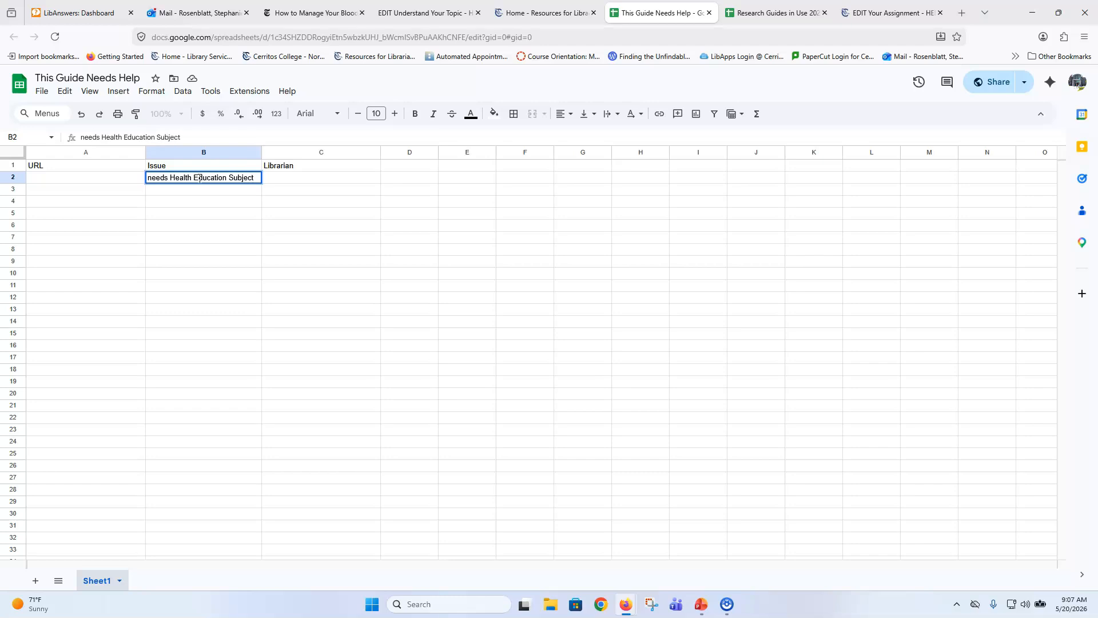
{"action": "left_click", "coordinate": [170, 177]}
{"action": "key", "text": "BackSpace"}
{"action": "key", "text": "BackSpace"}
{"action": "key", "text": "BackSpace"}
{"action": "key", "text": "BackSpace"}
{"action": "key", "text": "BackSpace"}
{"action": "key", "text": "BackSpace"}
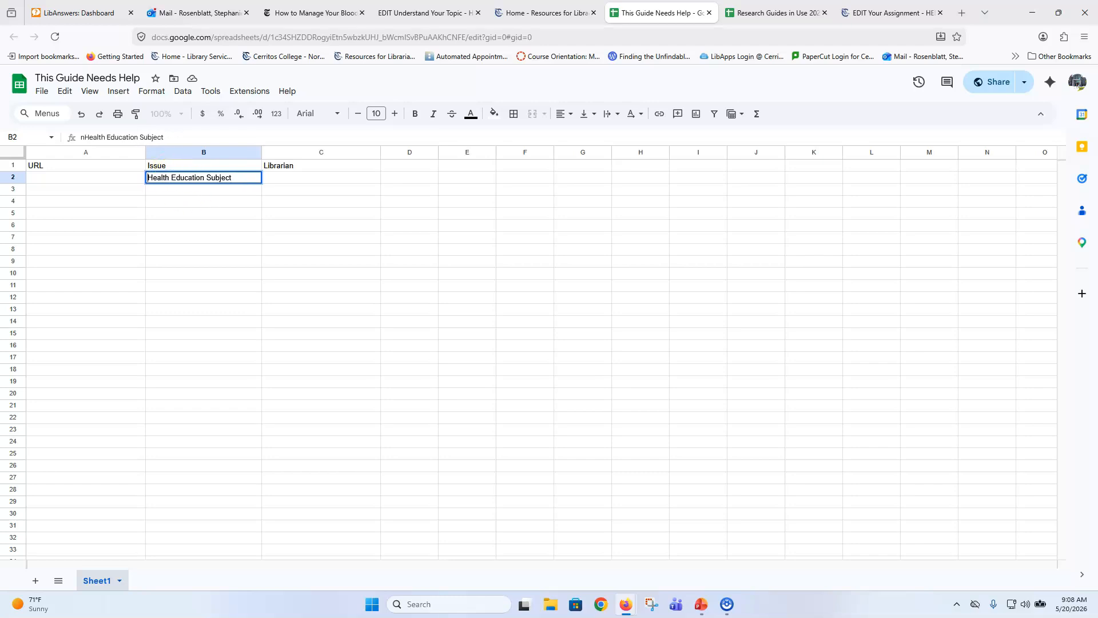
{"action": "left_click", "coordinate": [246, 178]}
{"action": "left_click", "coordinate": [278, 181]}
{"action": "type", "text": "Stephanie"}
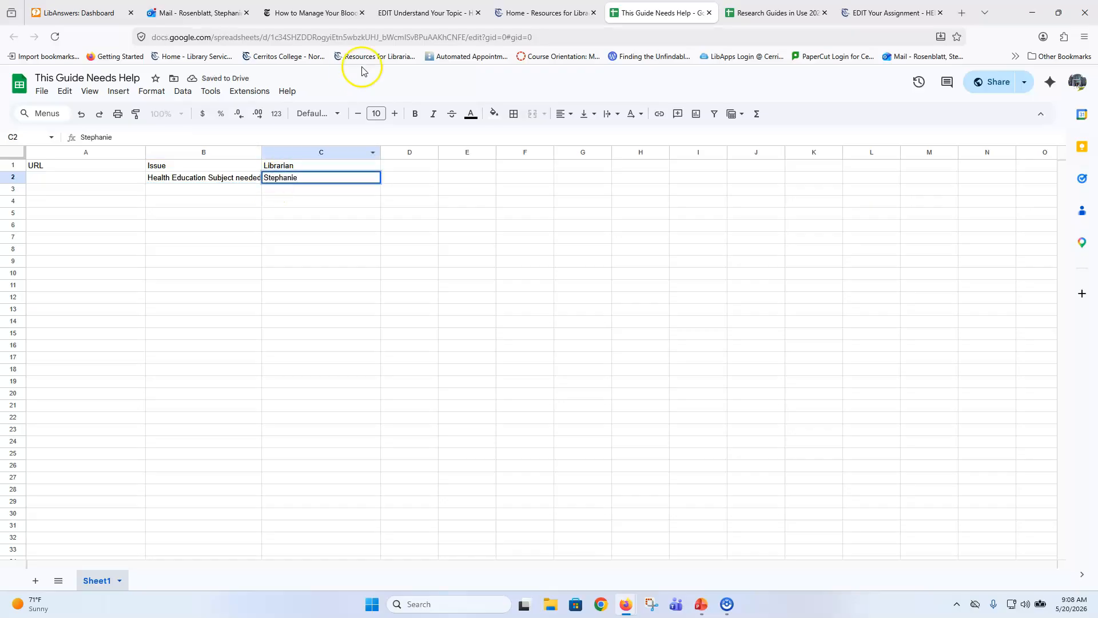
Copy the old HED 202 guide's custom URL into cell A2 of the This Guide Needs Help spreadsheet
{"action": "left_click", "coordinate": [426, 15]}
{"action": "left_click_drag", "start_coordinate": [590, 173], "coordinate": [439, 175]}
{"action": "key", "text": "ctrl+c"}
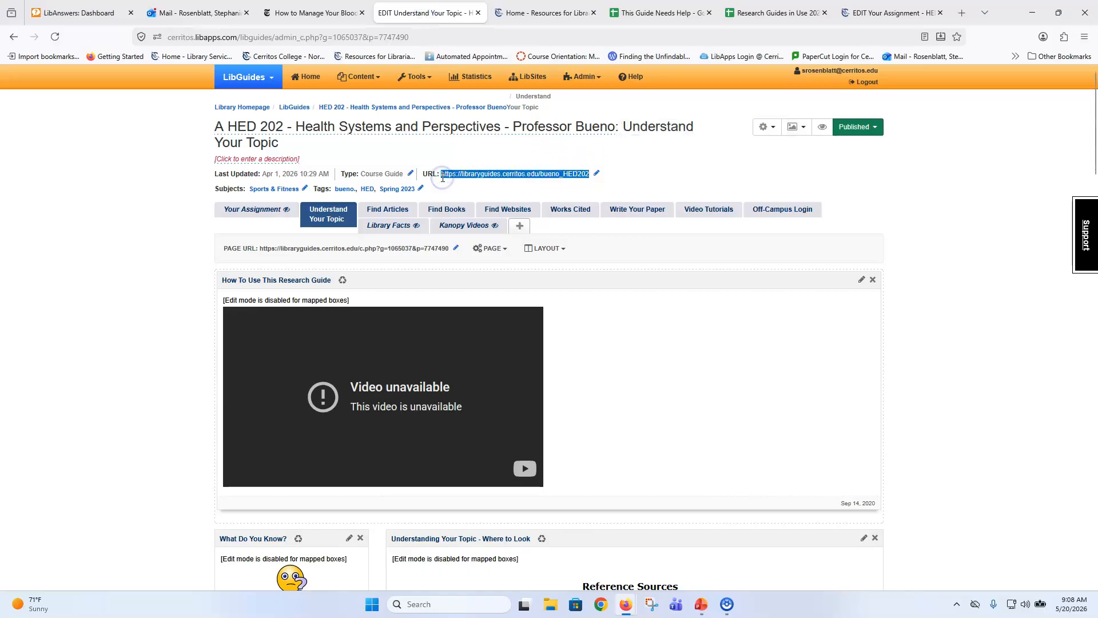
{"action": "left_click", "coordinate": [648, 15]}
{"action": "left_click", "coordinate": [90, 180]}
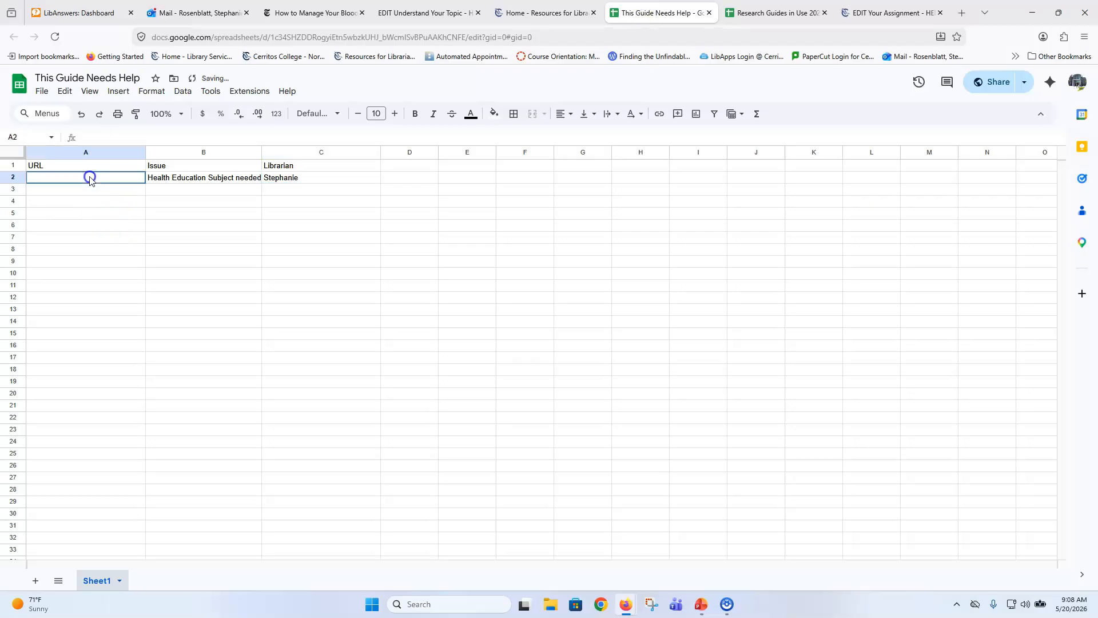
{"action": "key", "text": "ctrl+v"}
{"action": "left_click", "coordinate": [190, 239]}
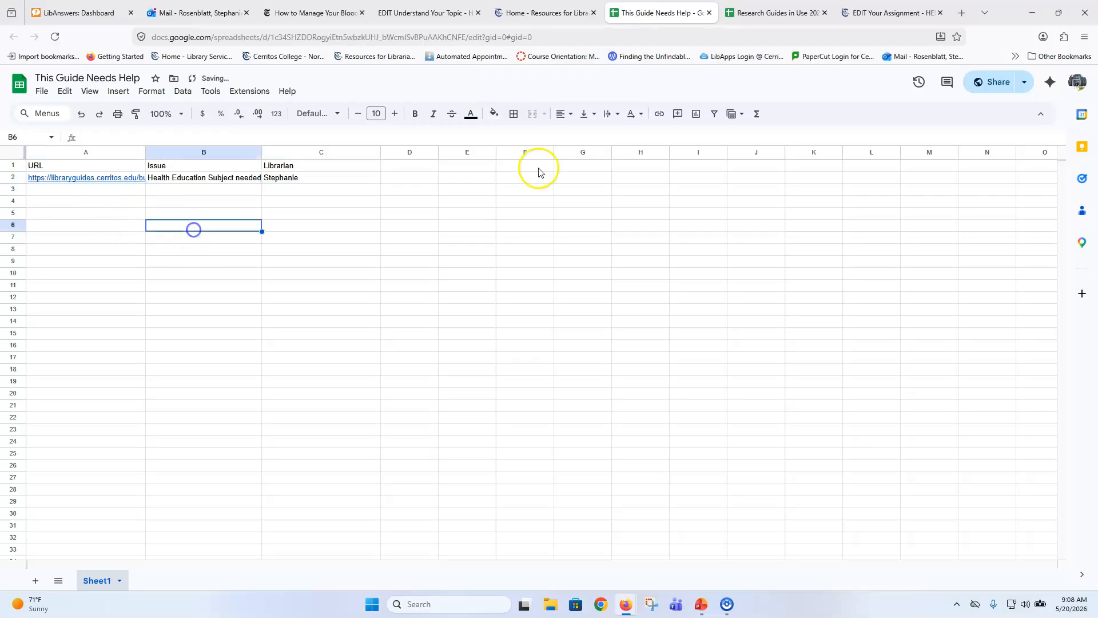
Tag the new guide with HED 202 and the instructor's last name
{"action": "left_click", "coordinate": [890, 13]}
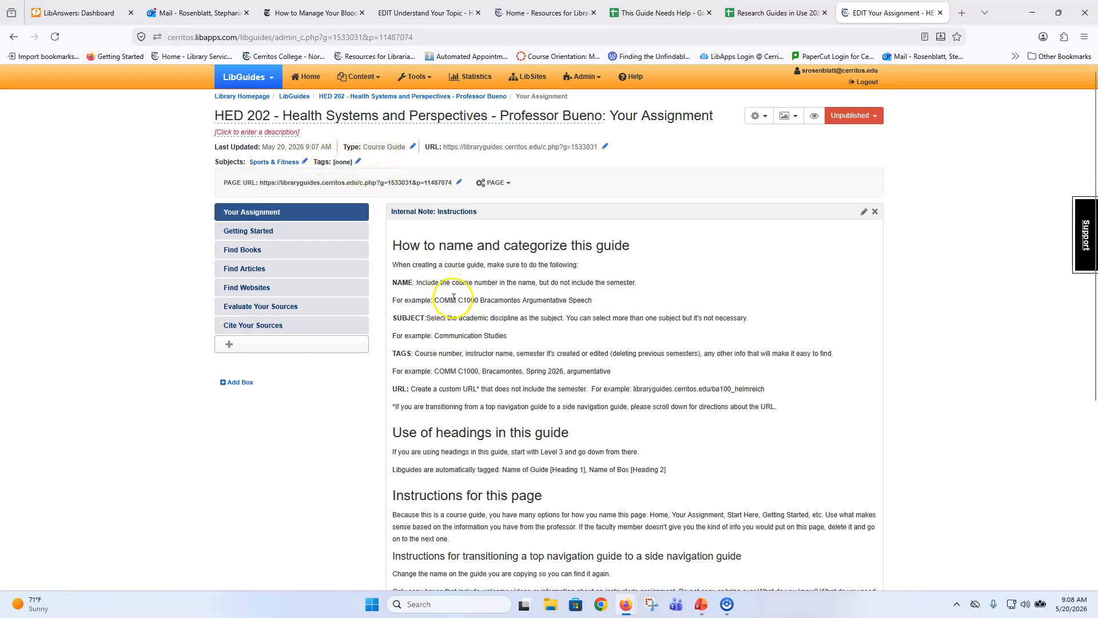
{"action": "left_click", "coordinate": [358, 162]}
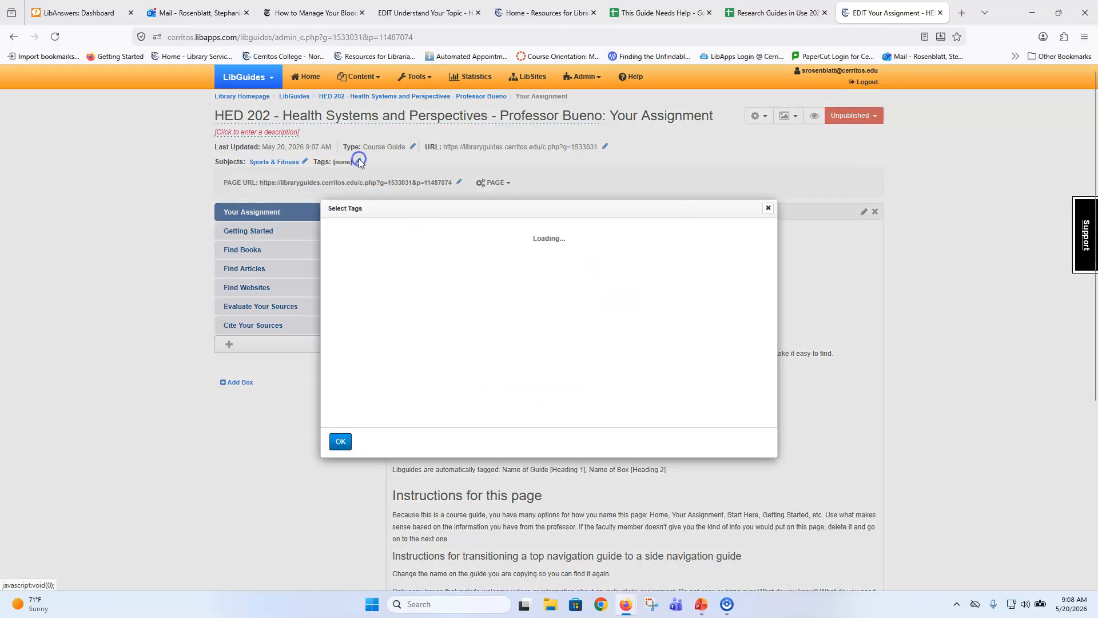
{"action": "left_click", "coordinate": [356, 284]}
{"action": "type", "text": "HED "}
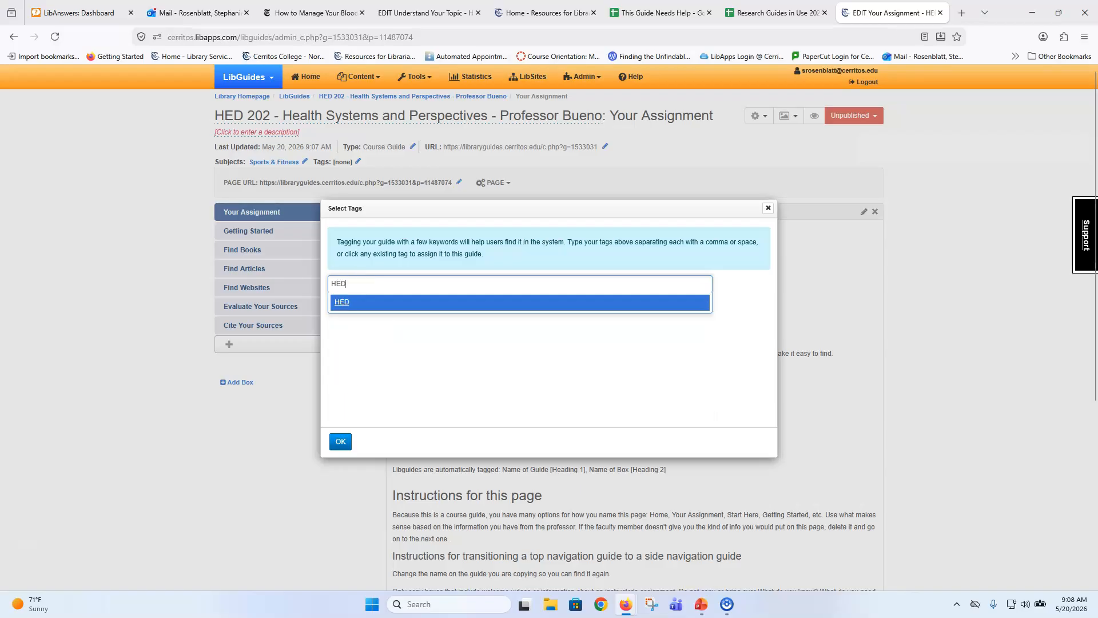
{"action": "type", "text": "202"}
{"action": "key", "text": "Return"}
{"action": "type", "text": "Bueno"}
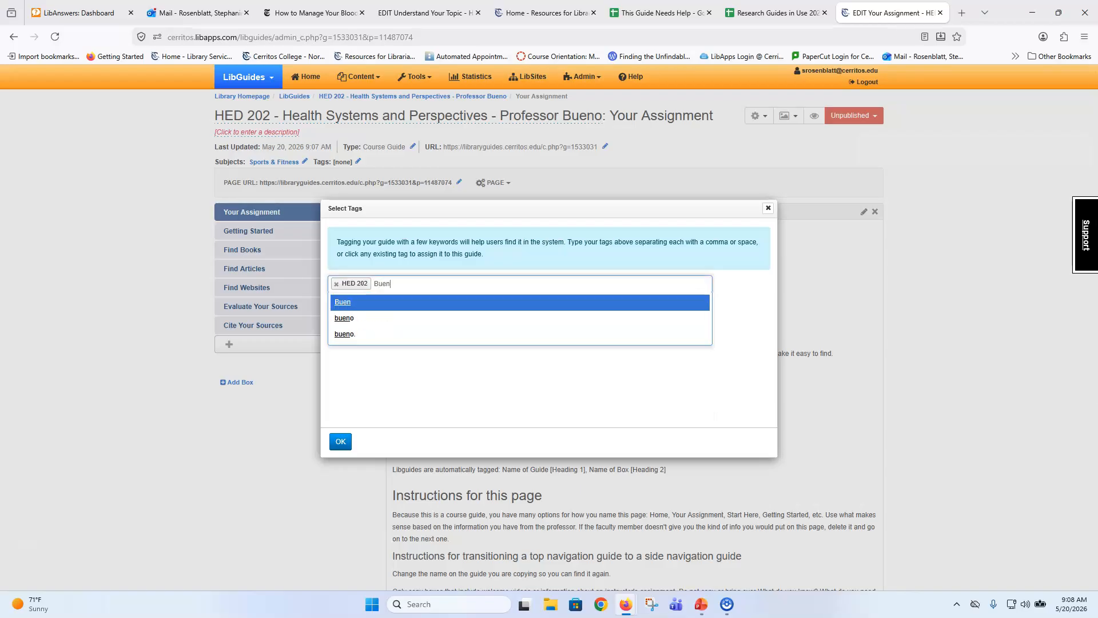
{"action": "key", "text": "Return"}
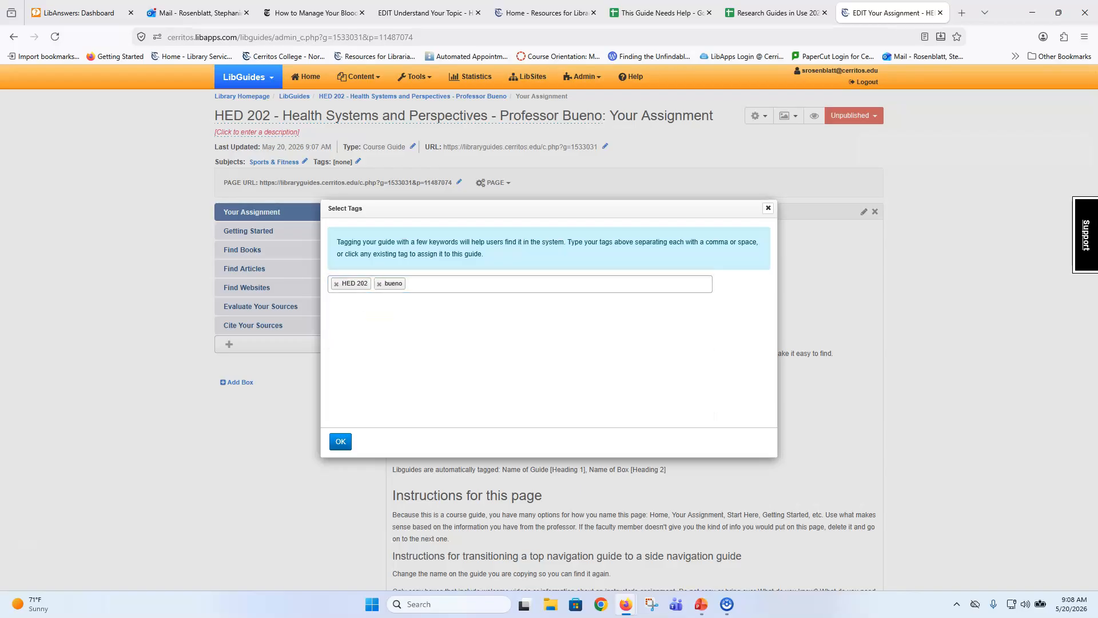
{"action": "left_click", "coordinate": [341, 441]}
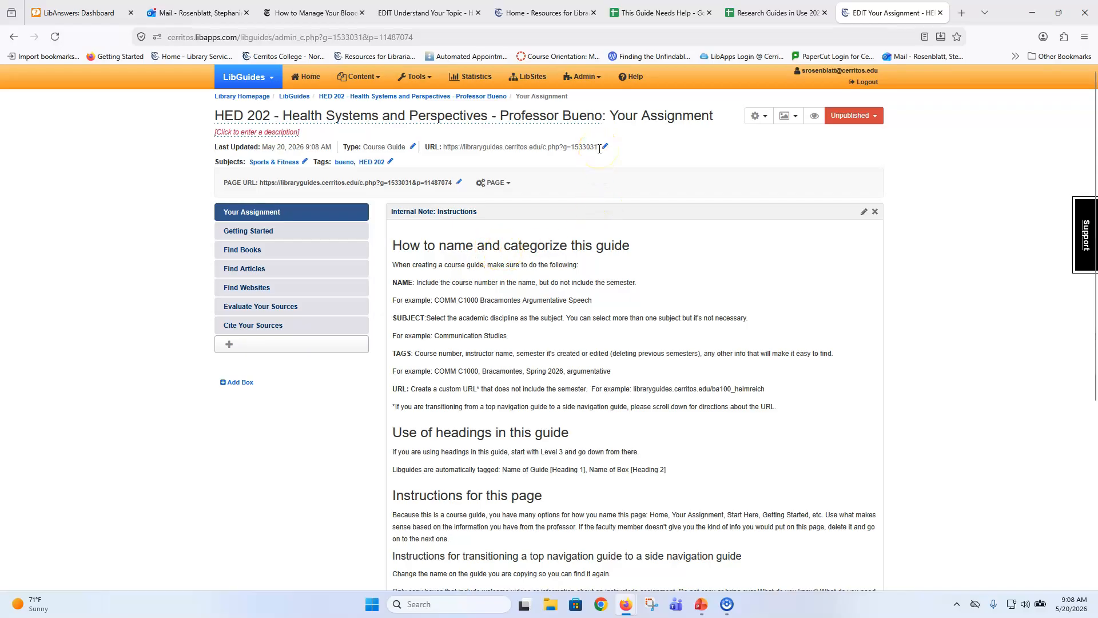
Review the transition instructions against the old HED 202 guide and delete the Your Assignment page from the new guide
{"action": "scroll", "coordinate": [544, 289], "scroll_direction": "down", "scroll_amount": 3}
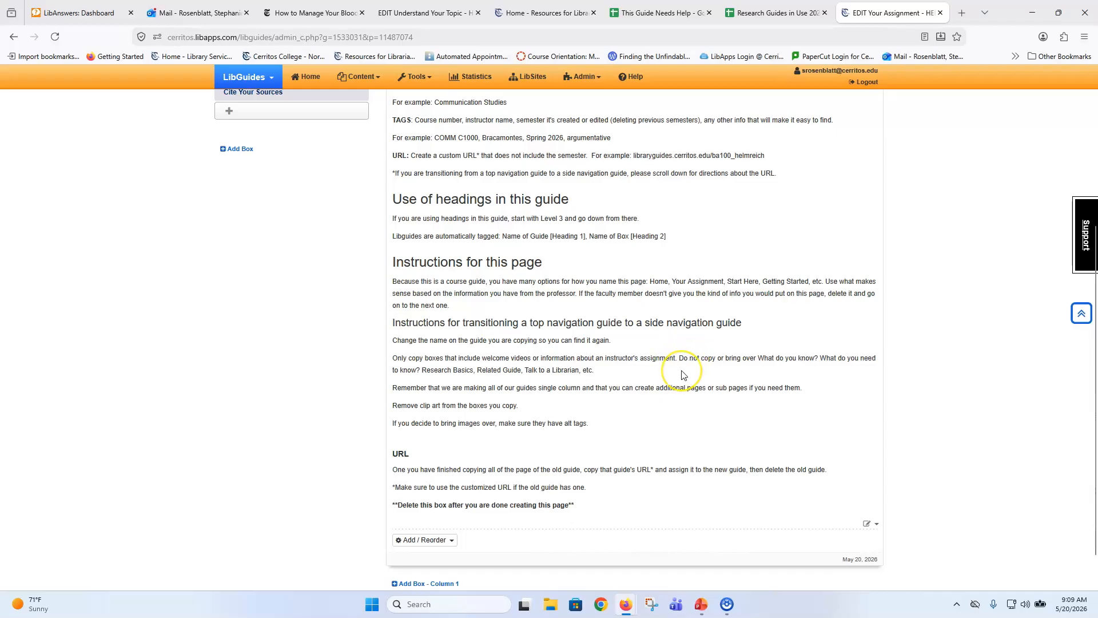
{"action": "scroll", "coordinate": [682, 374], "scroll_direction": "up", "scroll_amount": 4}
{"action": "left_click", "coordinate": [446, 16]}
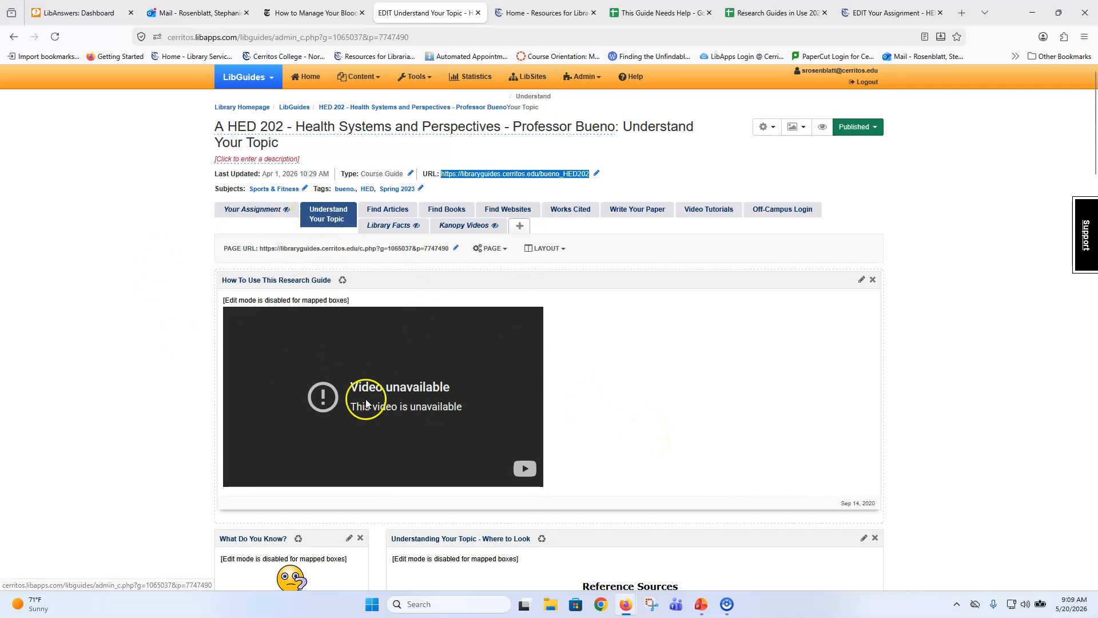
{"action": "left_click", "coordinate": [518, 17]}
{"action": "left_click", "coordinate": [888, 14]}
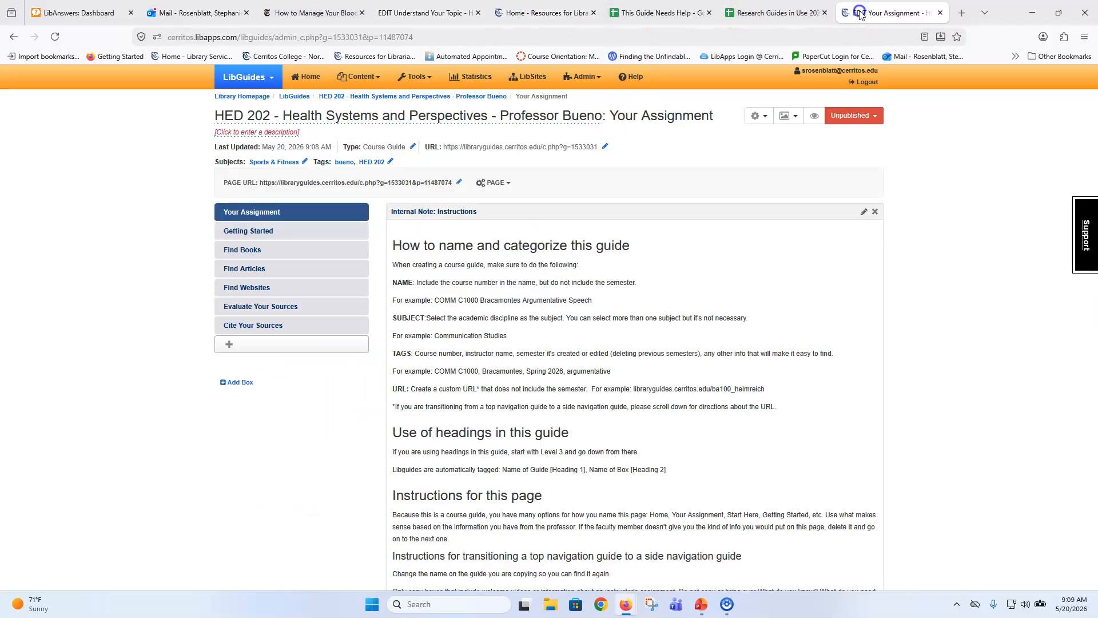
{"action": "scroll", "coordinate": [532, 349], "scroll_direction": "down", "scroll_amount": 6}
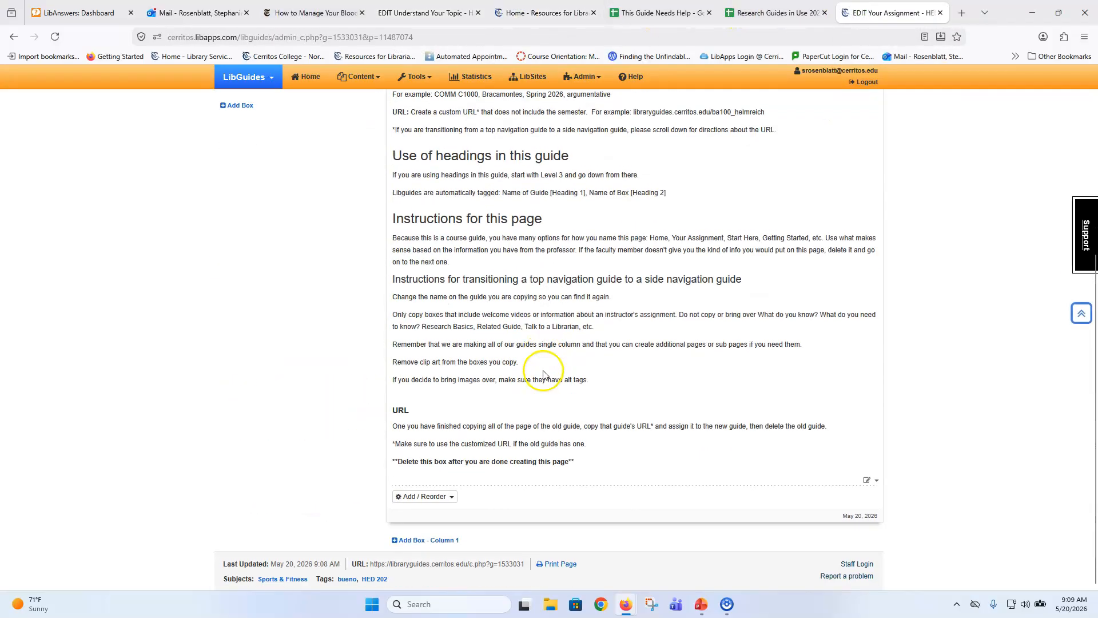
{"action": "scroll", "coordinate": [542, 375], "scroll_direction": "up", "scroll_amount": 6}
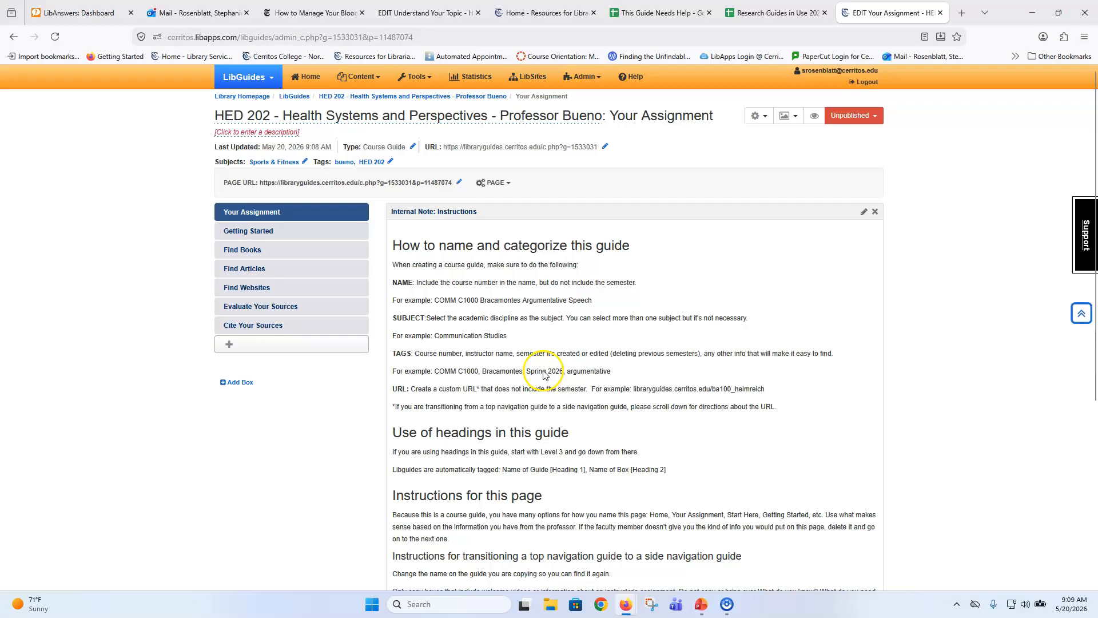
{"action": "left_click", "coordinate": [492, 182]}
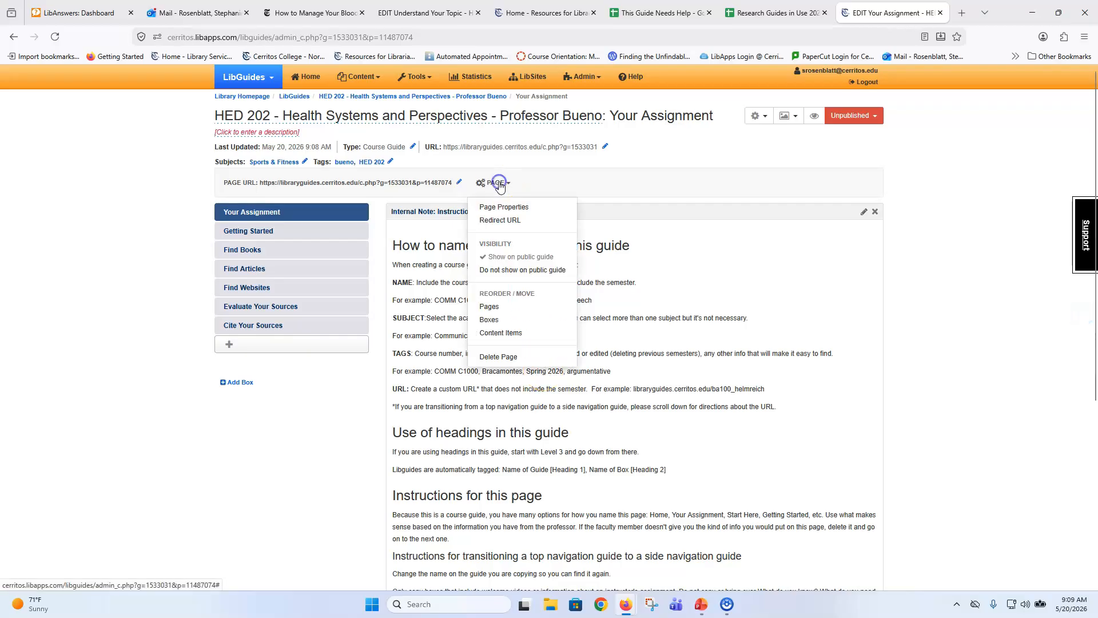
{"action": "left_click", "coordinate": [511, 358]}
{"action": "left_click", "coordinate": [336, 456]}
{"action": "left_click", "coordinate": [345, 484]}
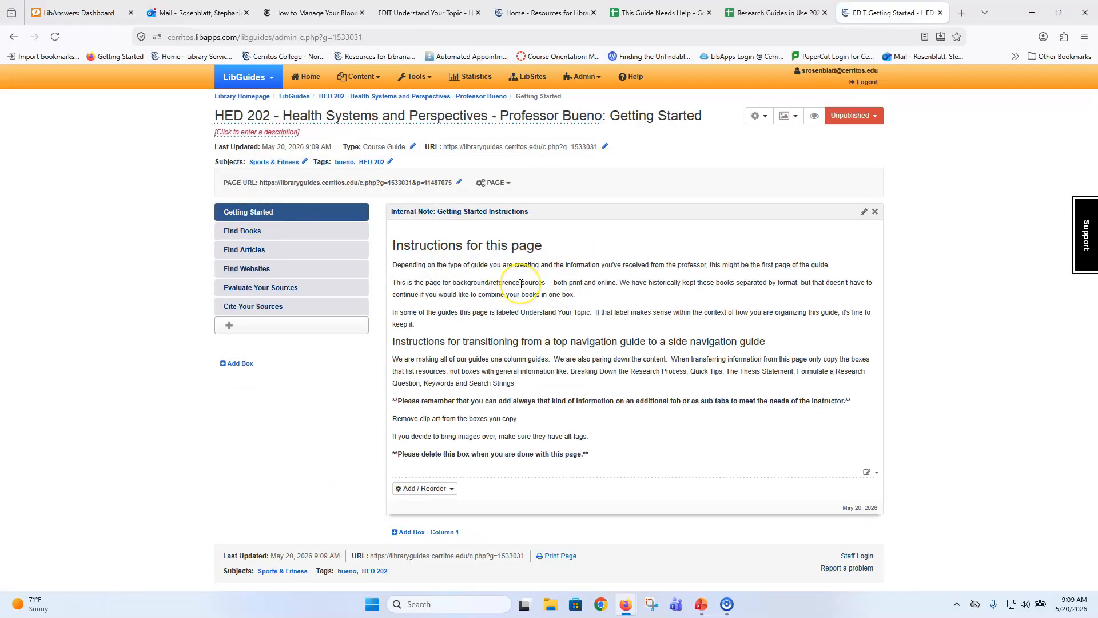
Examine the old guide's Understand Your Topic page and look up the original location of the mapped Understanding Your Topic - Where to Look box
{"action": "left_click", "coordinate": [426, 8]}
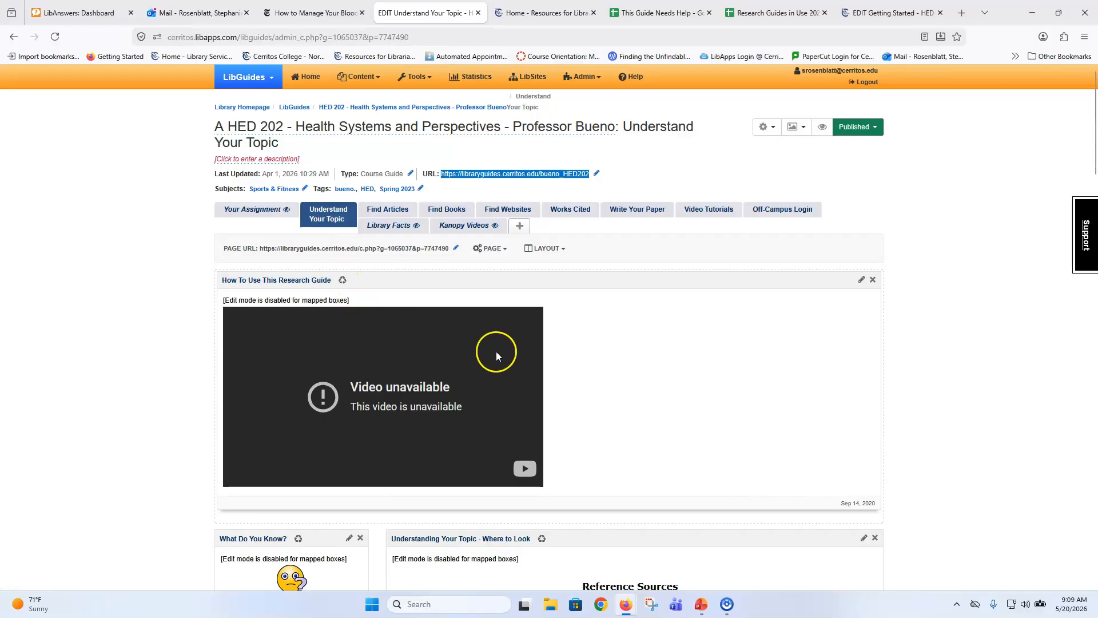
{"action": "scroll", "coordinate": [429, 353], "scroll_direction": "down", "scroll_amount": 5}
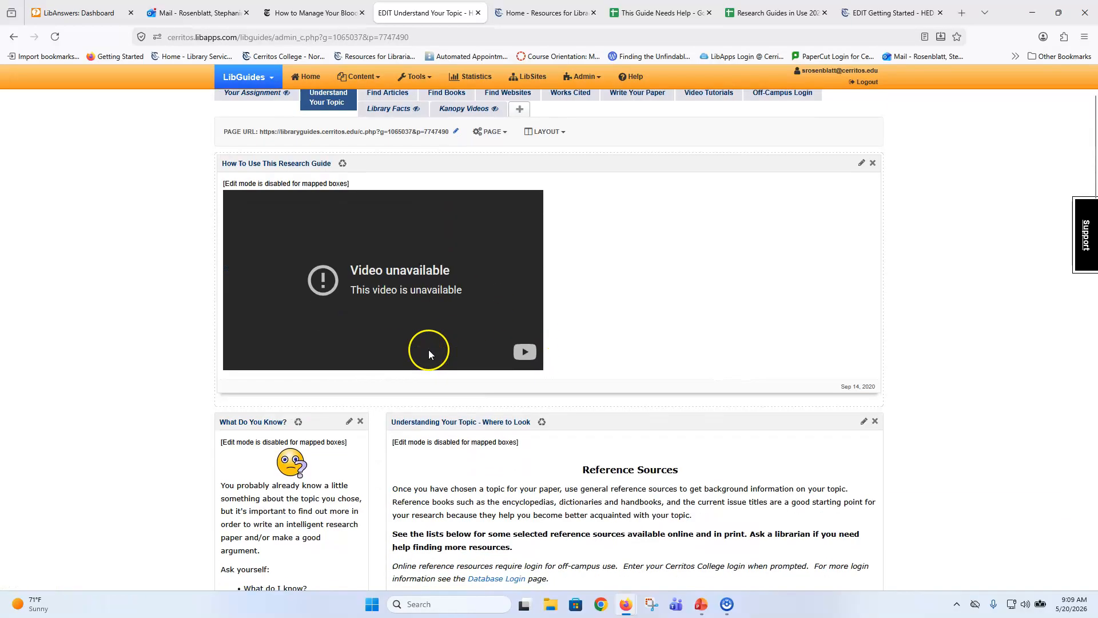
{"action": "scroll", "coordinate": [429, 353], "scroll_direction": "up", "scroll_amount": 2}
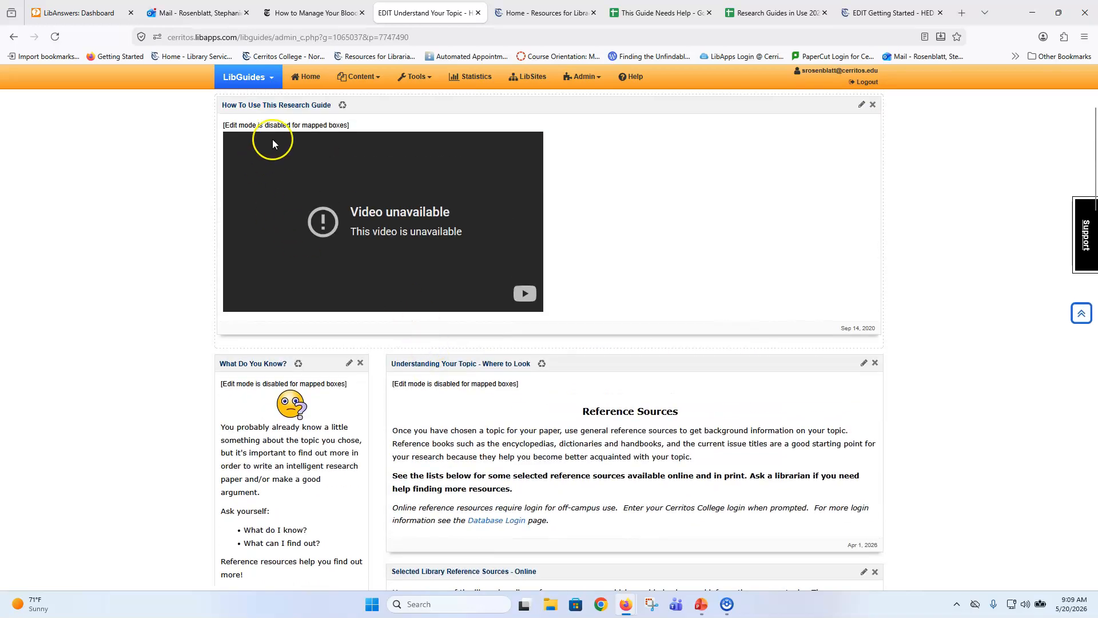
{"action": "scroll", "coordinate": [463, 417], "scroll_direction": "down", "scroll_amount": 1}
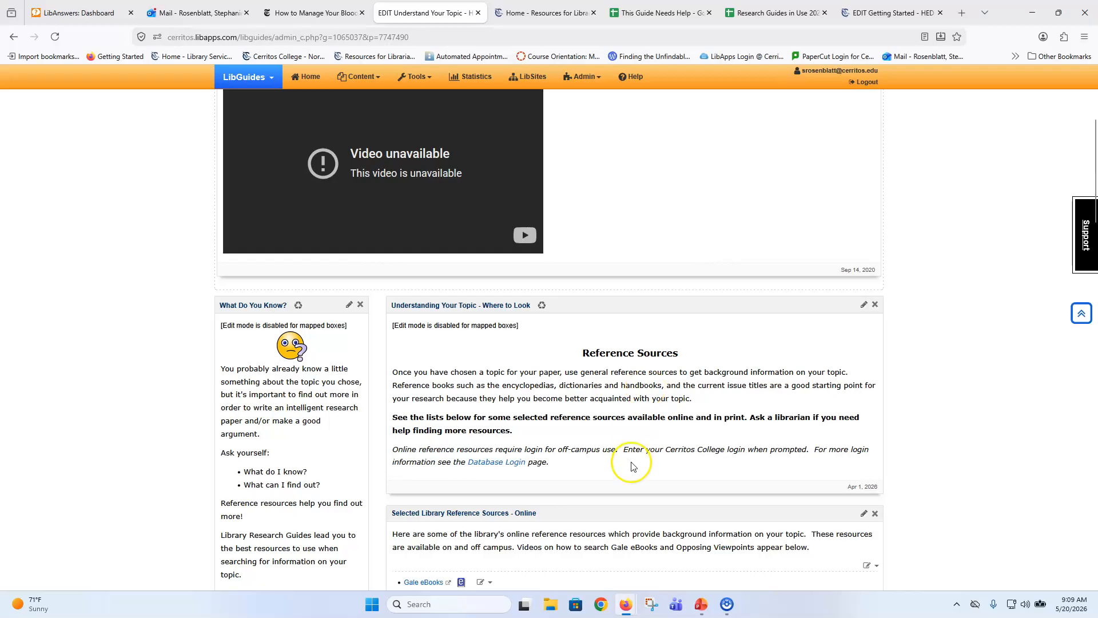
{"action": "scroll", "coordinate": [633, 400], "scroll_direction": "down", "scroll_amount": 3}
{"action": "scroll", "coordinate": [595, 401], "scroll_direction": "up", "scroll_amount": 3}
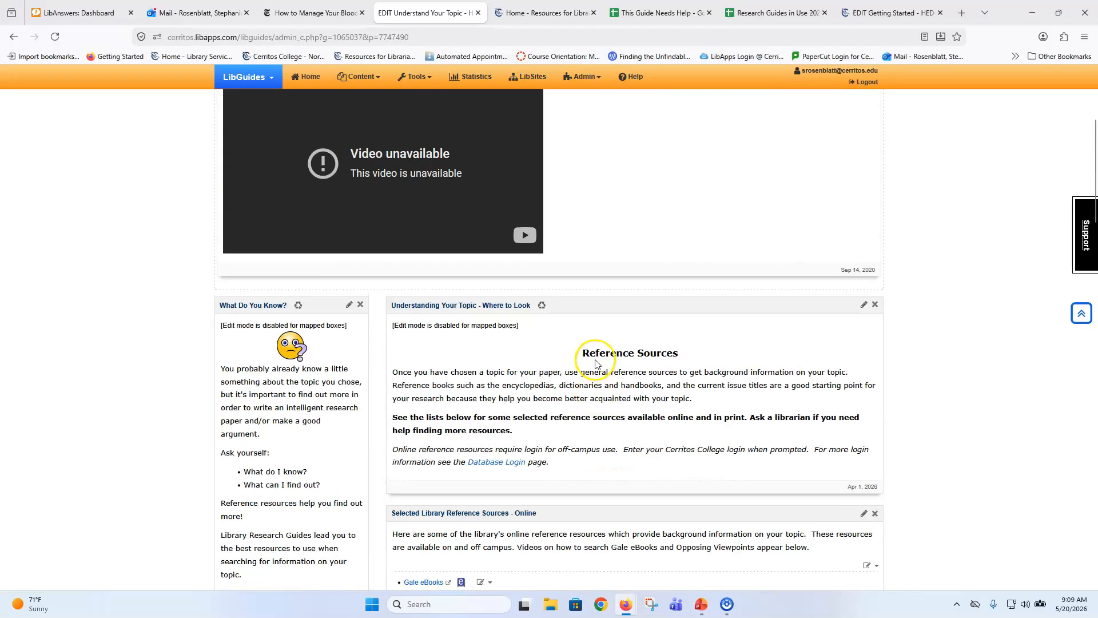
{"action": "scroll", "coordinate": [584, 414], "scroll_direction": "down", "scroll_amount": 1}
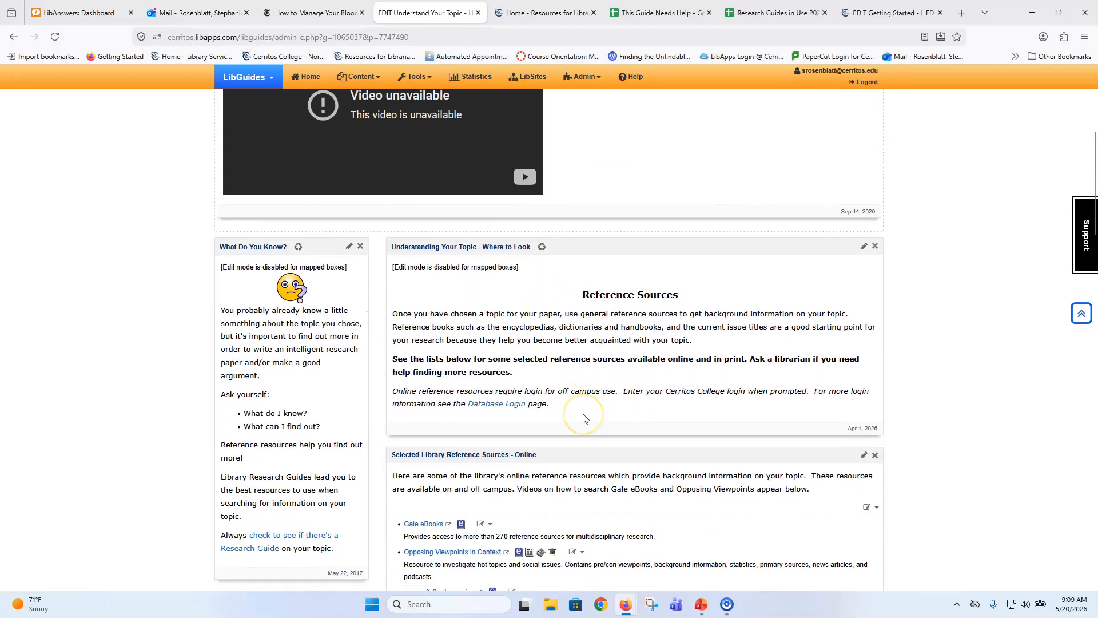
{"action": "left_click", "coordinate": [541, 246]}
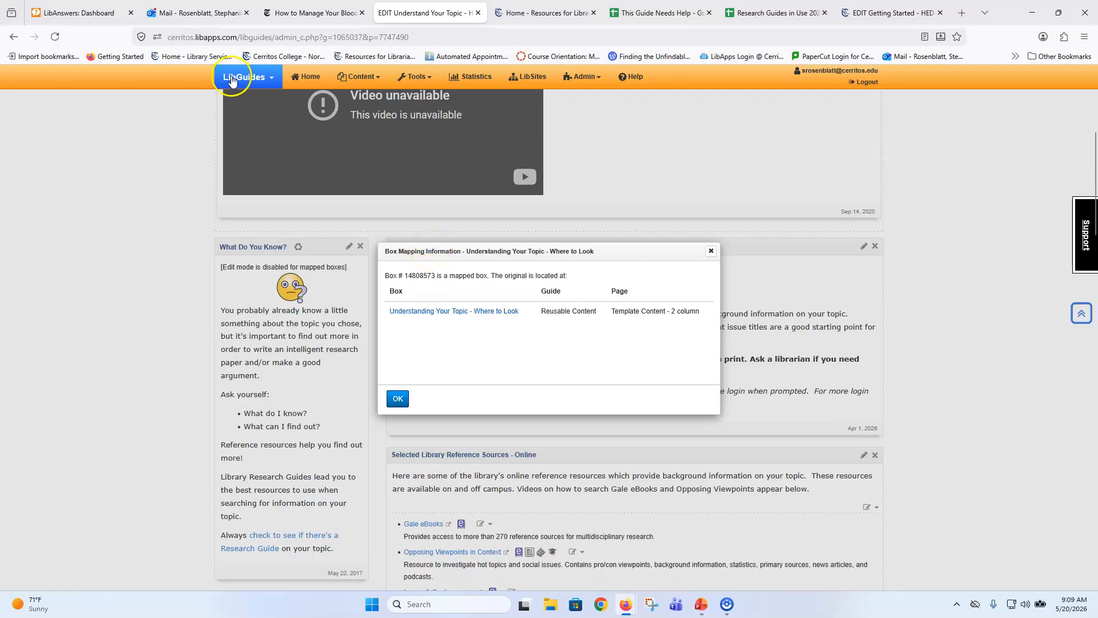
Reuse the Understanding Your Topic - Where to Look box from The Librarian's Reusable Content guide at the bottom of the new Getting Started page
{"action": "left_click", "coordinate": [870, 19]}
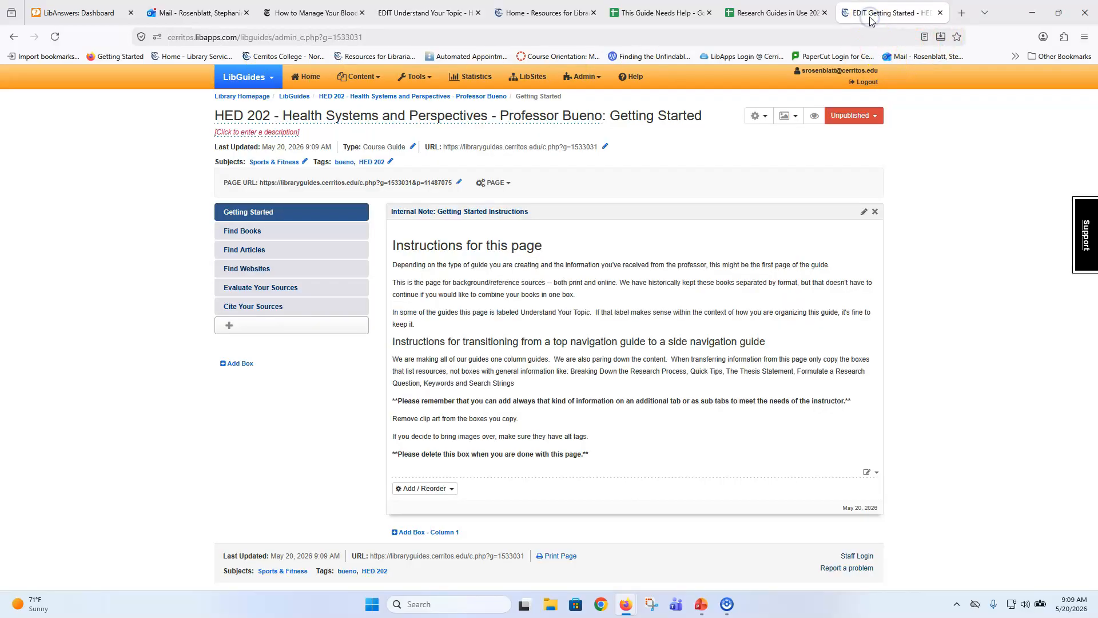
{"action": "left_click", "coordinate": [439, 533]}
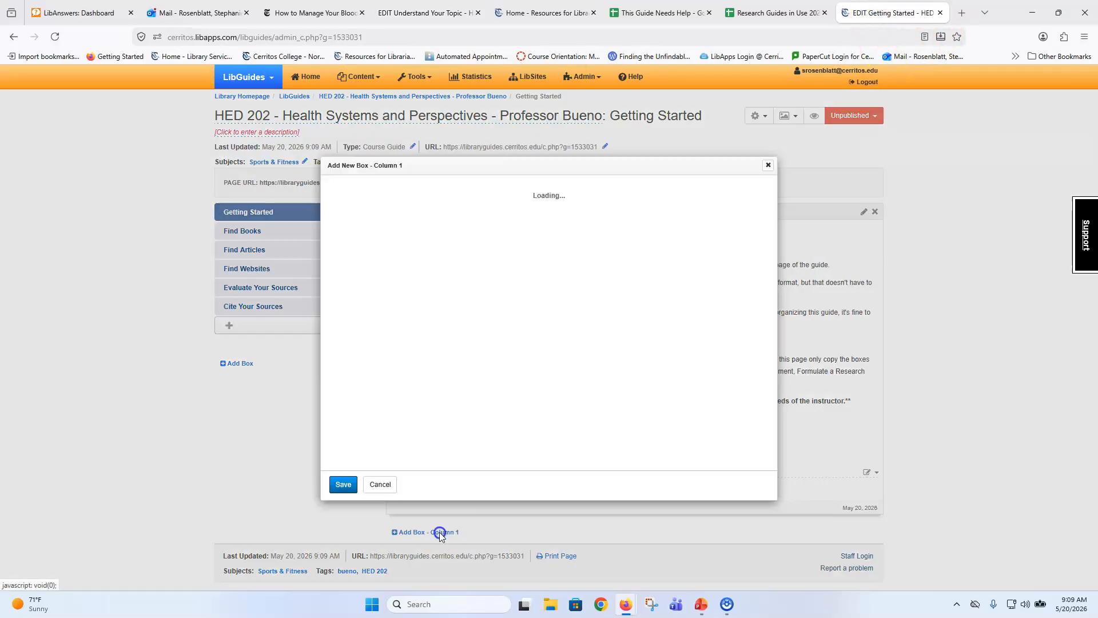
{"action": "left_click", "coordinate": [431, 196]}
{"action": "left_click", "coordinate": [428, 271]}
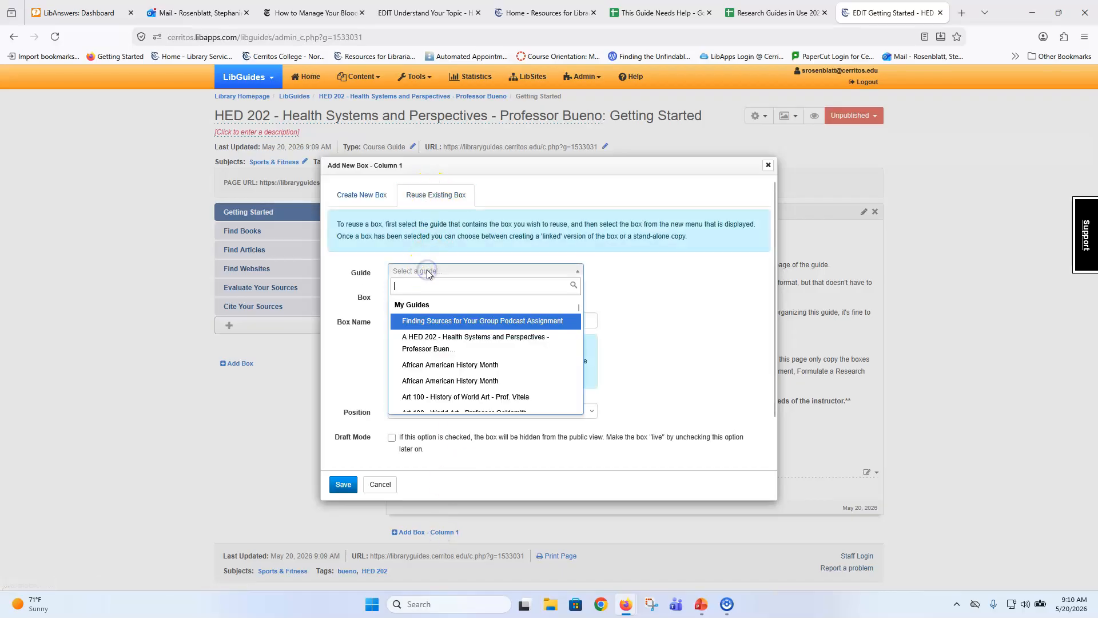
{"action": "type", "text": "Reusable"}
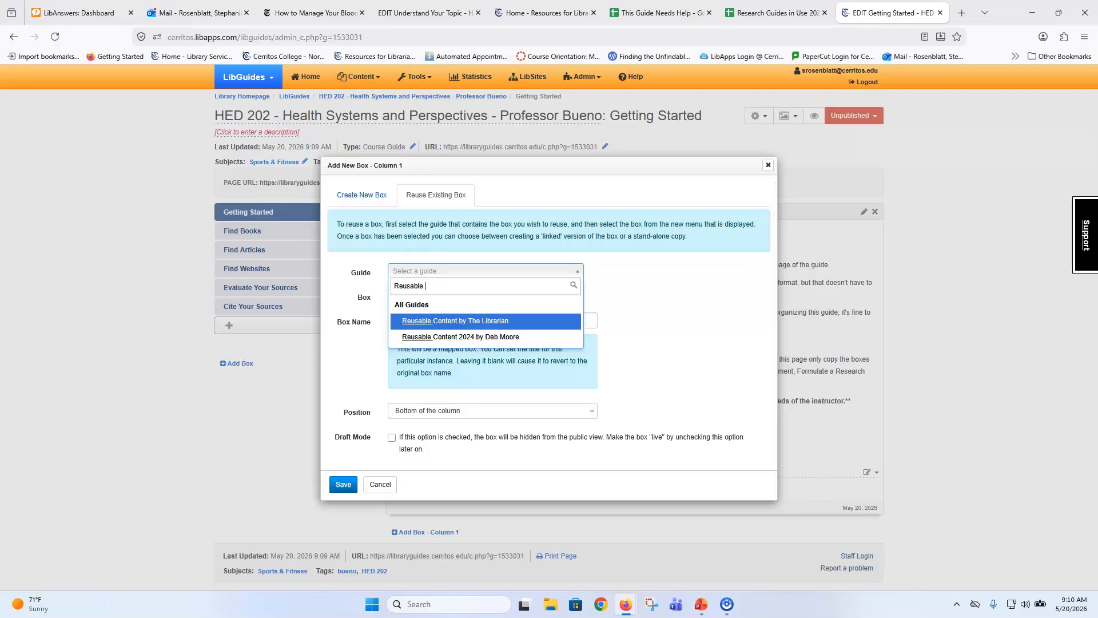
{"action": "left_click", "coordinate": [435, 321]}
{"action": "left_click", "coordinate": [437, 298]}
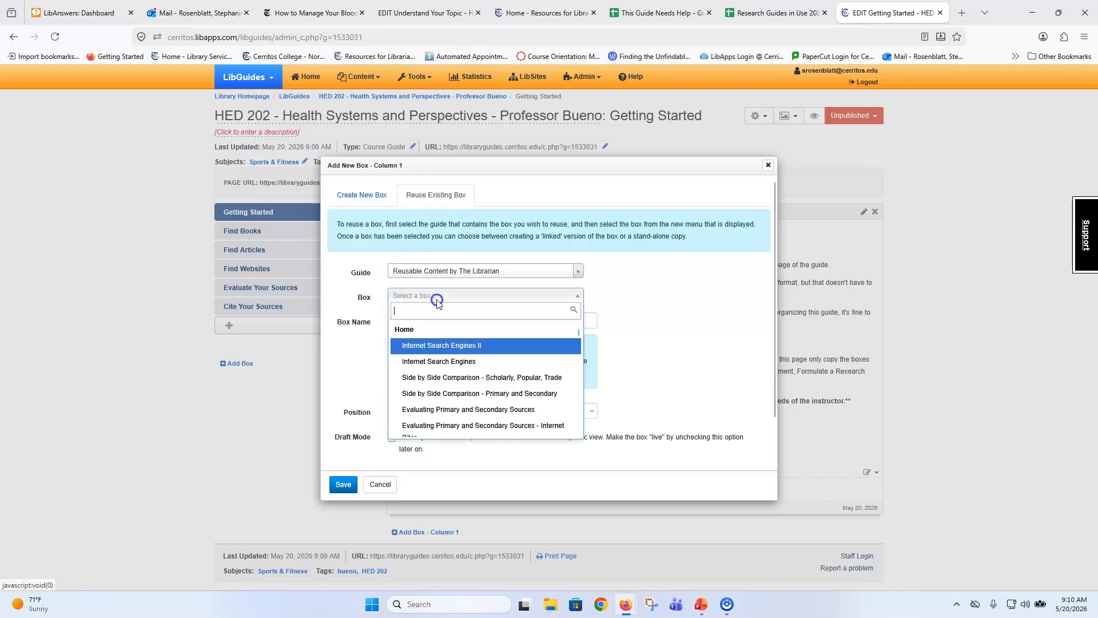
{"action": "scroll", "coordinate": [481, 369], "scroll_direction": "down", "scroll_amount": 8}
{"action": "scroll", "coordinate": [481, 370], "scroll_direction": "down", "scroll_amount": 5}
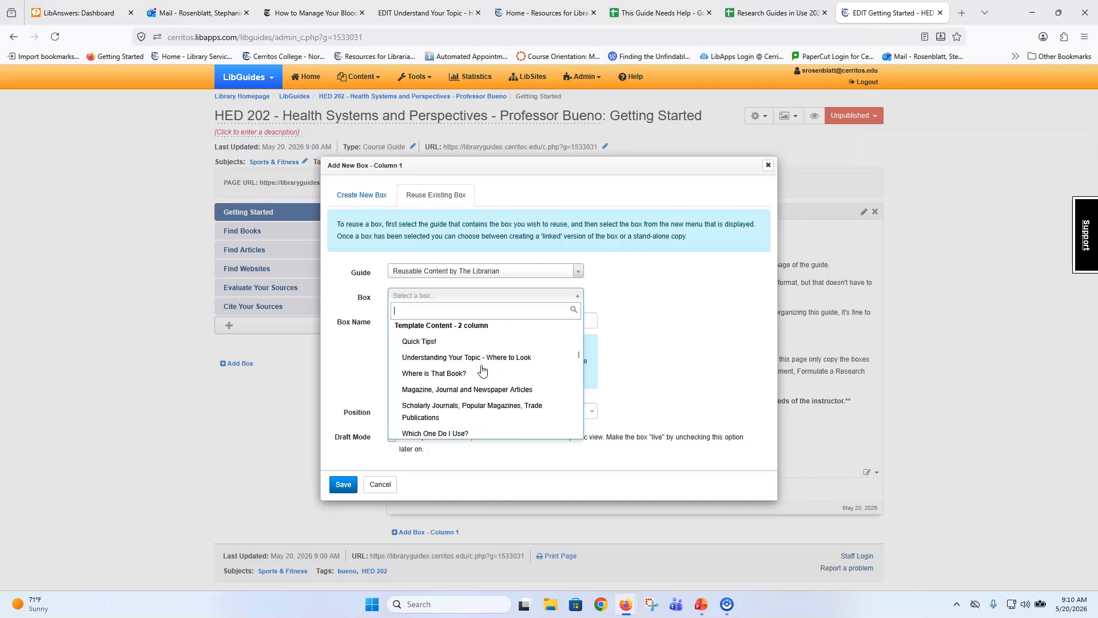
{"action": "left_click", "coordinate": [486, 363]}
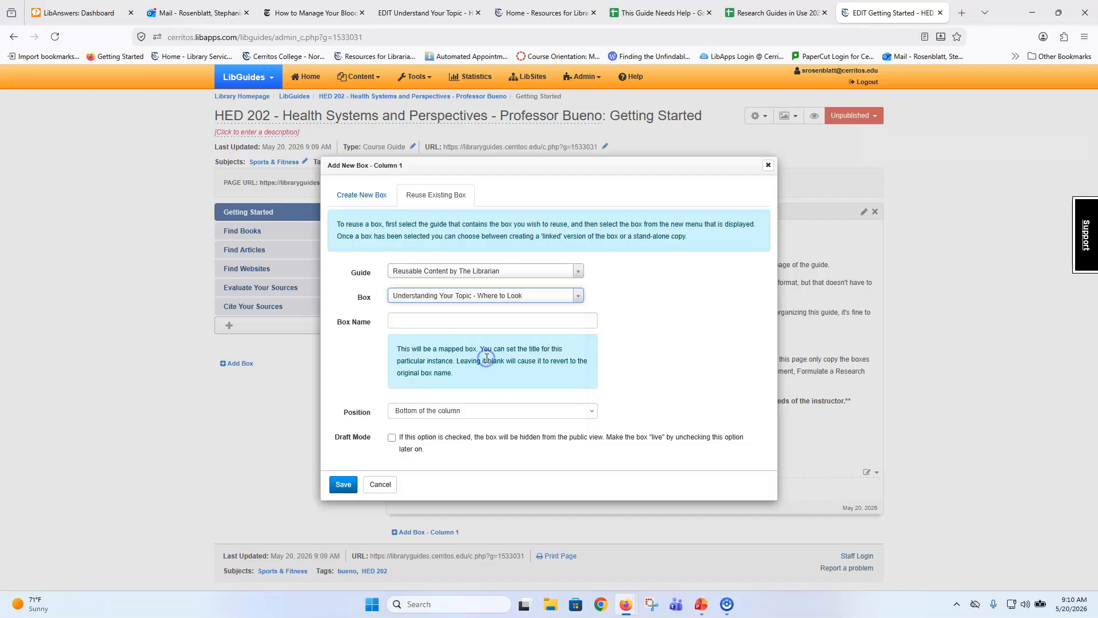
{"action": "left_click", "coordinate": [342, 485]}
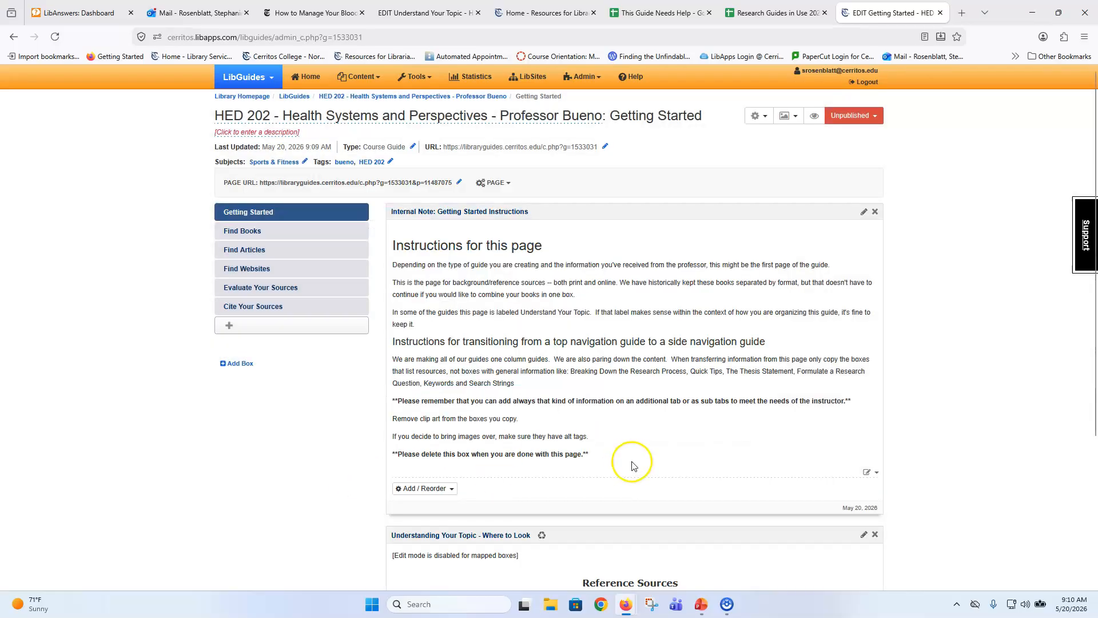
{"action": "scroll", "coordinate": [630, 450], "scroll_direction": "down", "scroll_amount": 3}
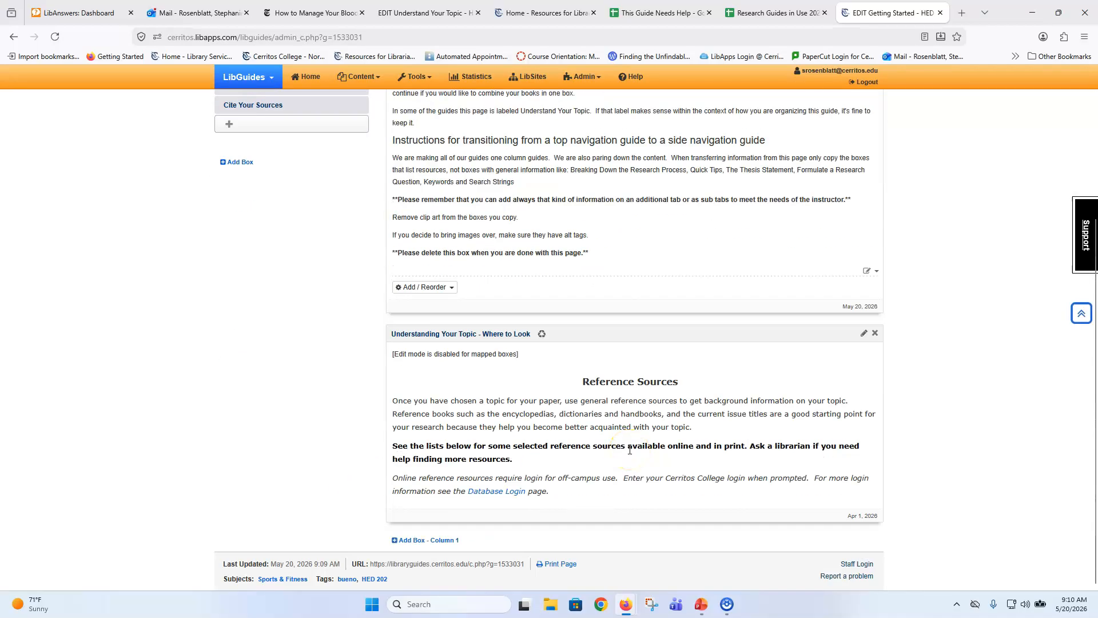
{"action": "scroll", "coordinate": [630, 450], "scroll_direction": "up", "scroll_amount": 3}
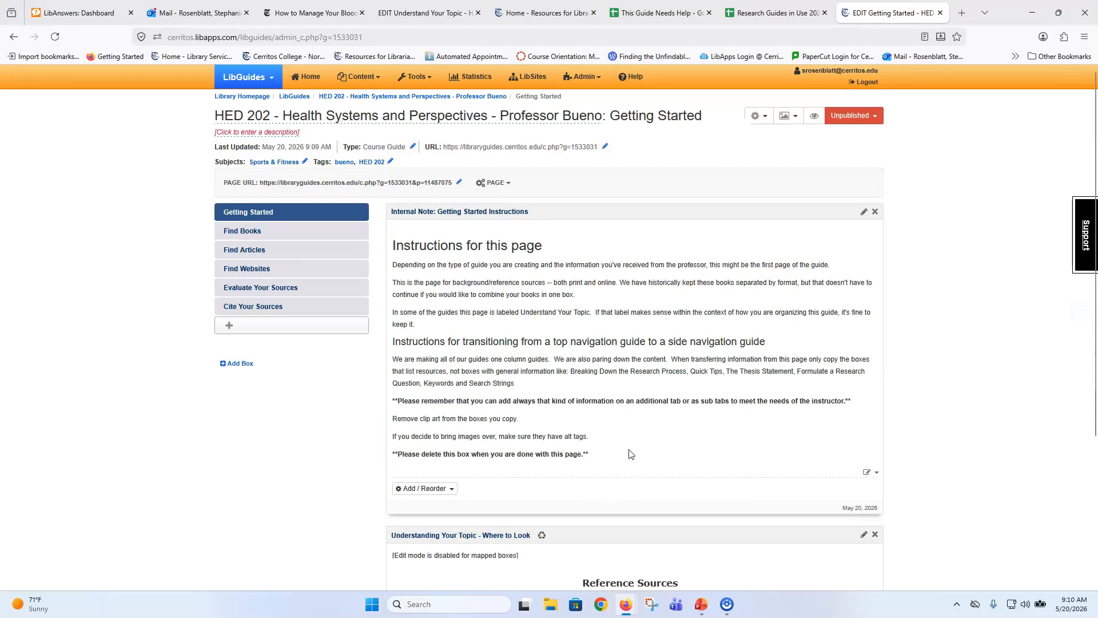
Close the old guide's box mapping information and examine its Selected Library Reference Sources - Online box
{"action": "left_click", "coordinate": [420, 13]}
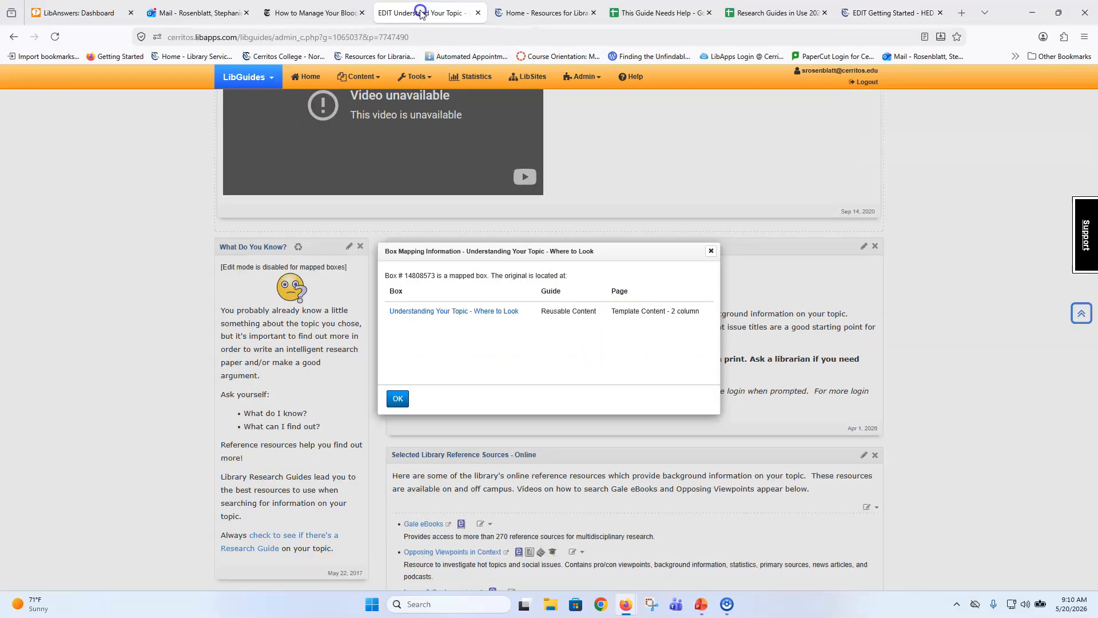
{"action": "left_click", "coordinate": [711, 251]}
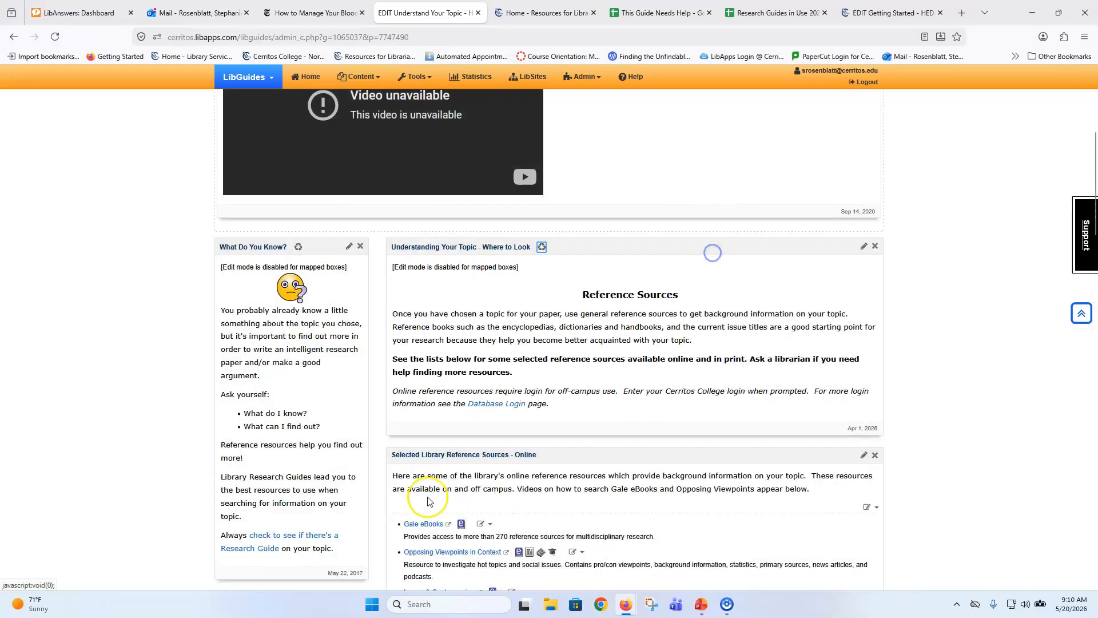
{"action": "scroll", "coordinate": [507, 414], "scroll_direction": "down", "scroll_amount": 1}
{"action": "scroll", "coordinate": [506, 414], "scroll_direction": "down", "scroll_amount": 3}
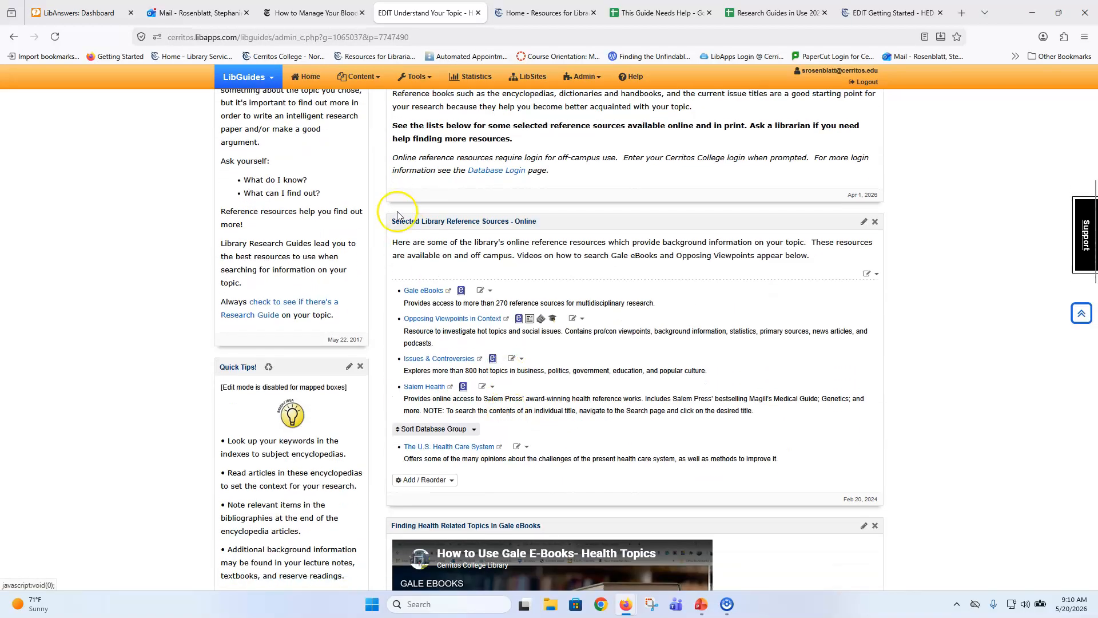
{"action": "scroll", "coordinate": [555, 301], "scroll_direction": "down", "scroll_amount": 1}
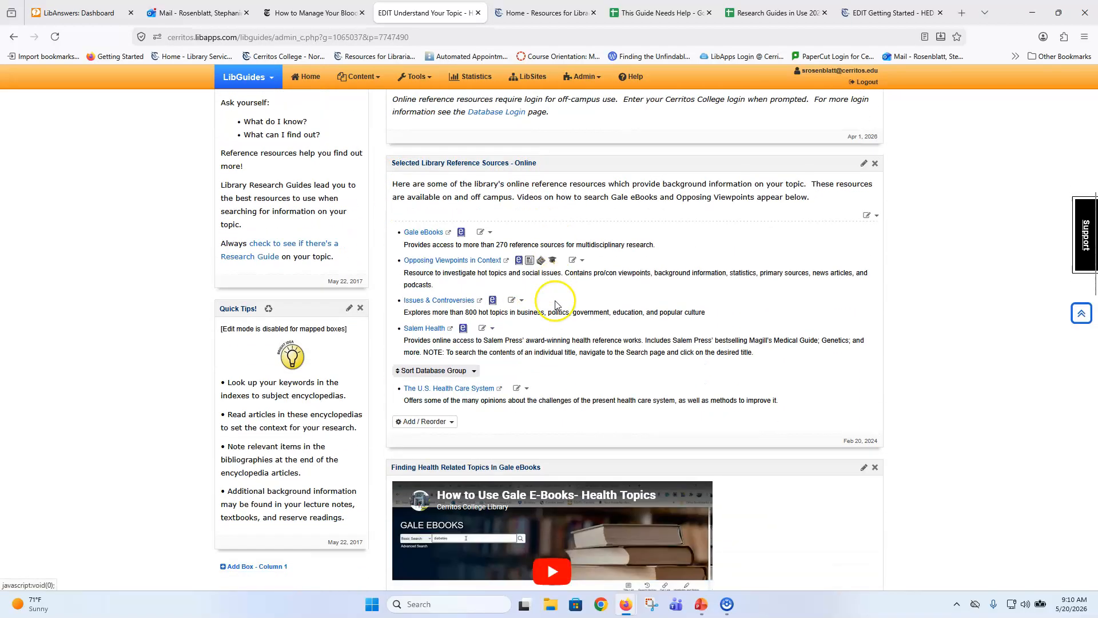
{"action": "scroll", "coordinate": [555, 301], "scroll_direction": "up", "scroll_amount": 2}
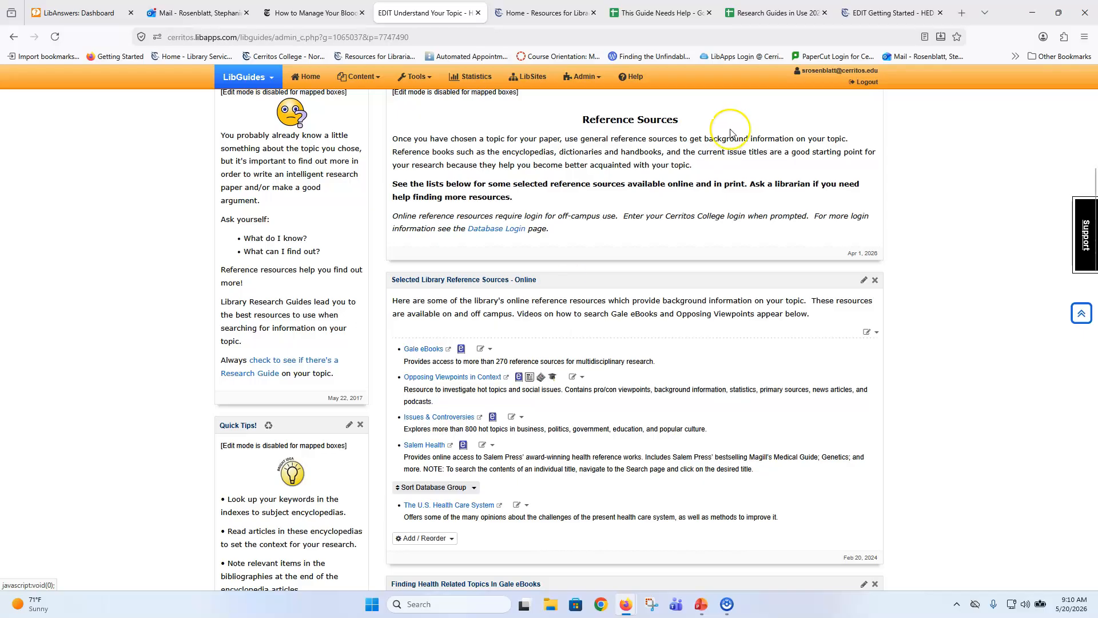
Add a stand-alone copy of the A HED 202 guide's Selected Library Reference Sources - Online box at the bottom of the new Getting Started page
{"action": "left_click", "coordinate": [883, 13]}
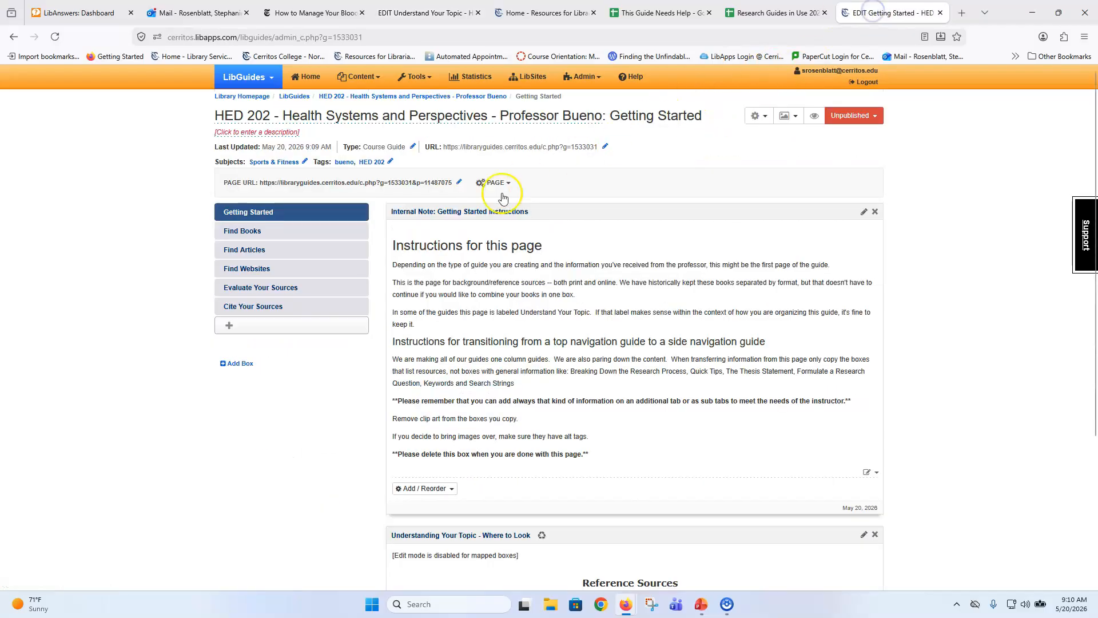
{"action": "scroll", "coordinate": [482, 463], "scroll_direction": "down", "scroll_amount": 3}
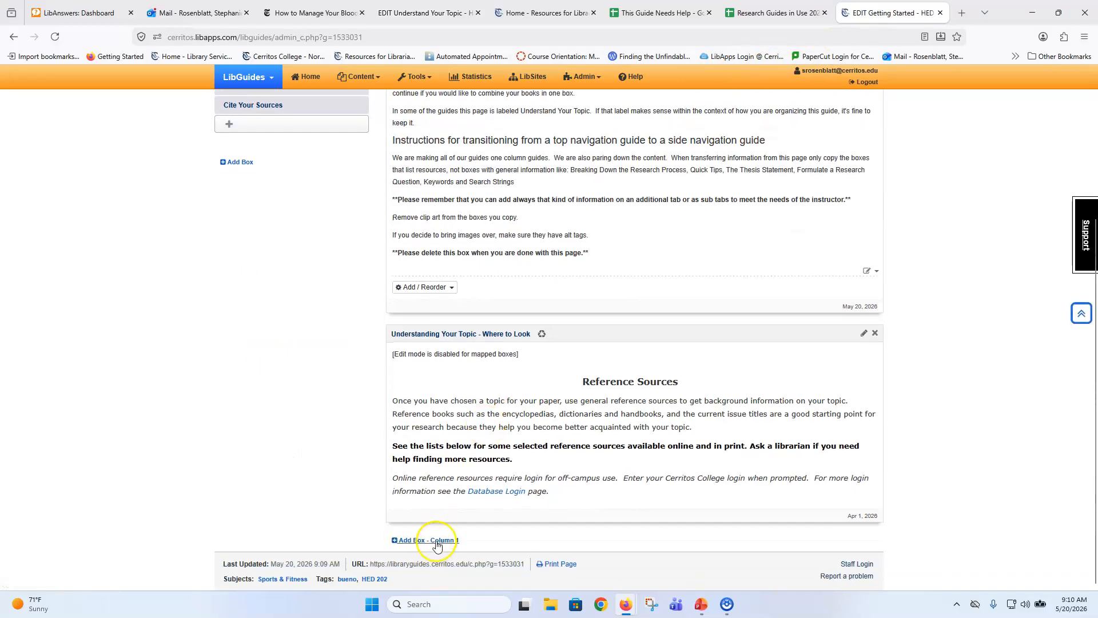
{"action": "left_click", "coordinate": [437, 540]}
{"action": "left_click", "coordinate": [436, 194]}
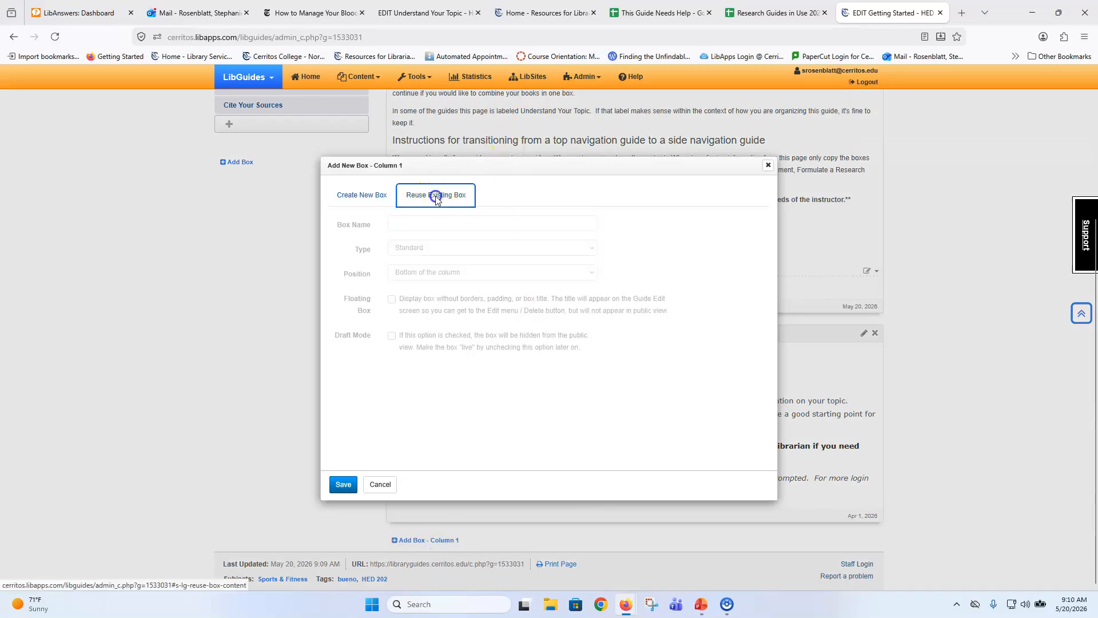
{"action": "left_click", "coordinate": [410, 273]}
{"action": "type", "text": "a"}
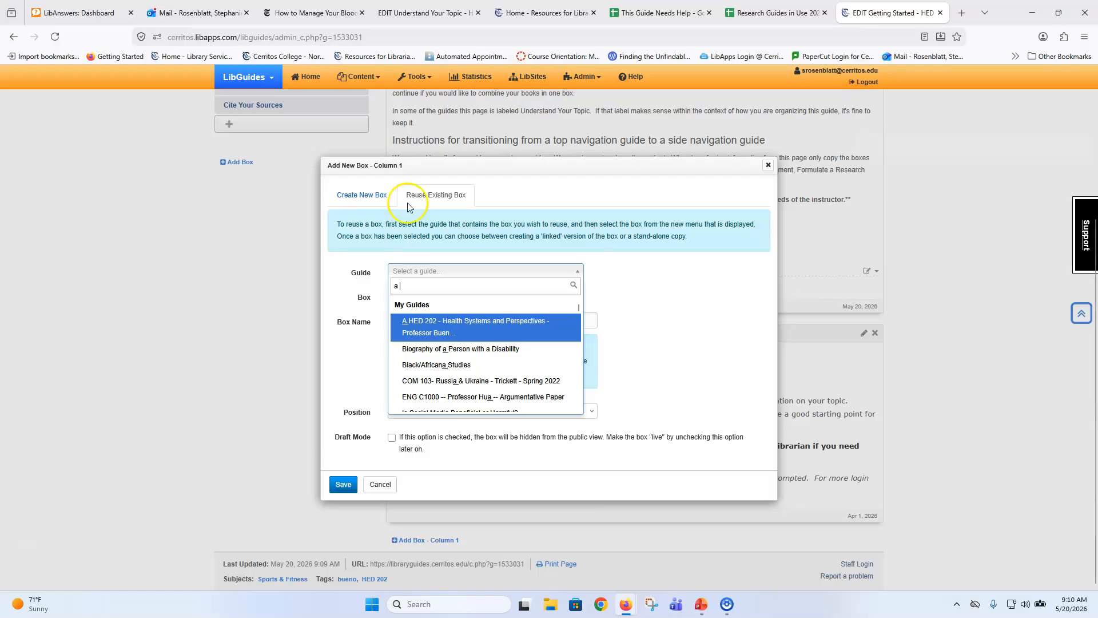
{"action": "left_click", "coordinate": [421, 324]}
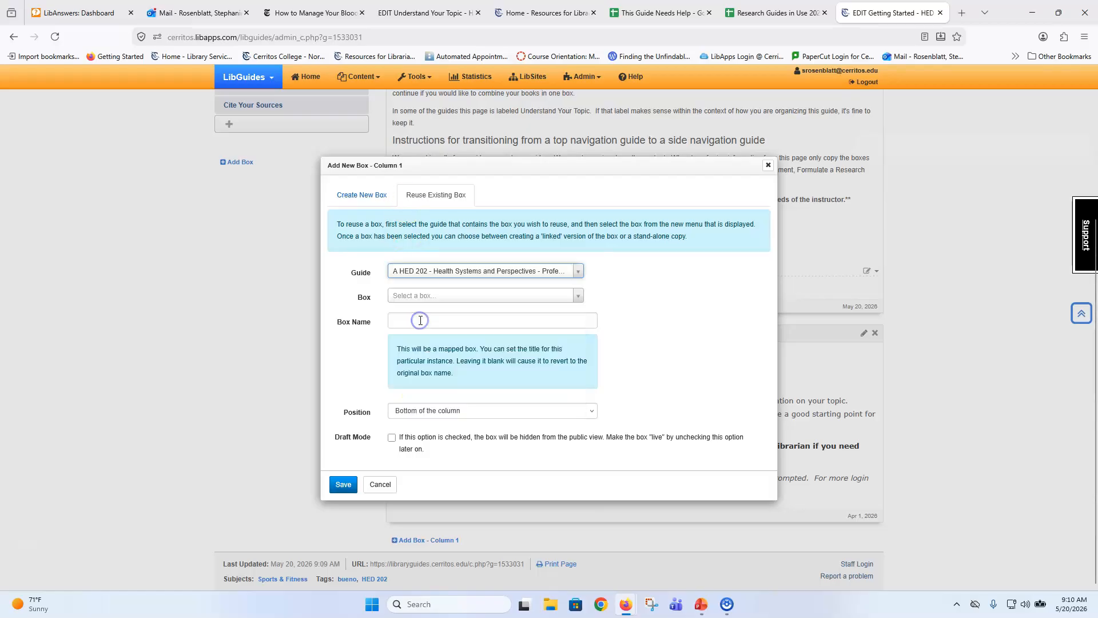
{"action": "left_click", "coordinate": [453, 295]}
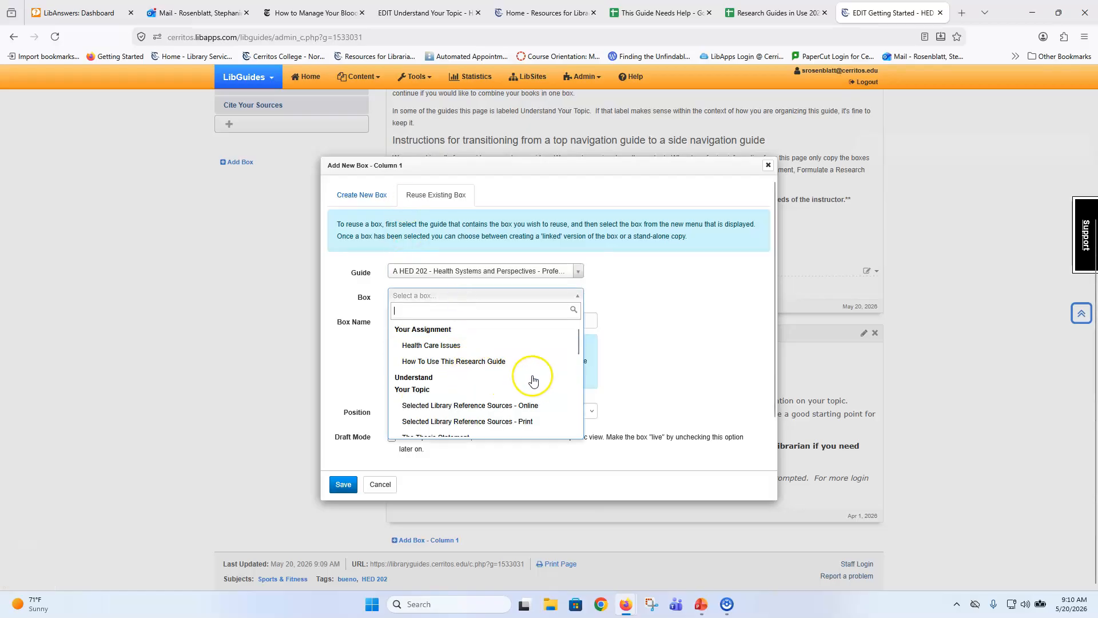
{"action": "scroll", "coordinate": [536, 378], "scroll_direction": "down", "scroll_amount": 2}
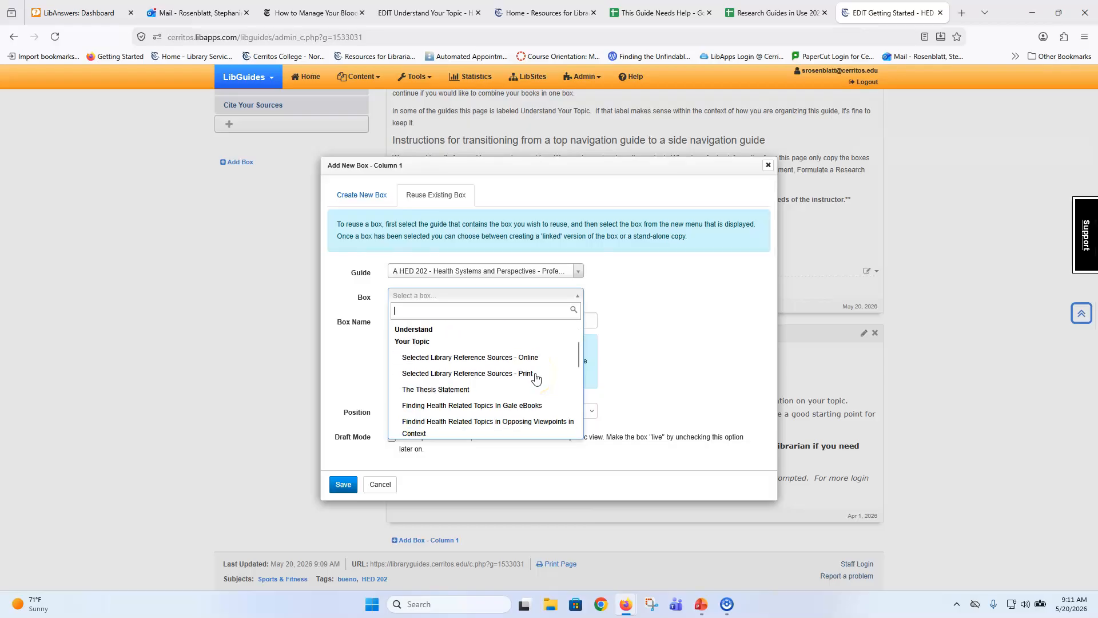
{"action": "scroll", "coordinate": [536, 378], "scroll_direction": "down", "scroll_amount": 2}
{"action": "scroll", "coordinate": [535, 378], "scroll_direction": "up", "scroll_amount": 2}
{"action": "left_click", "coordinate": [470, 358]}
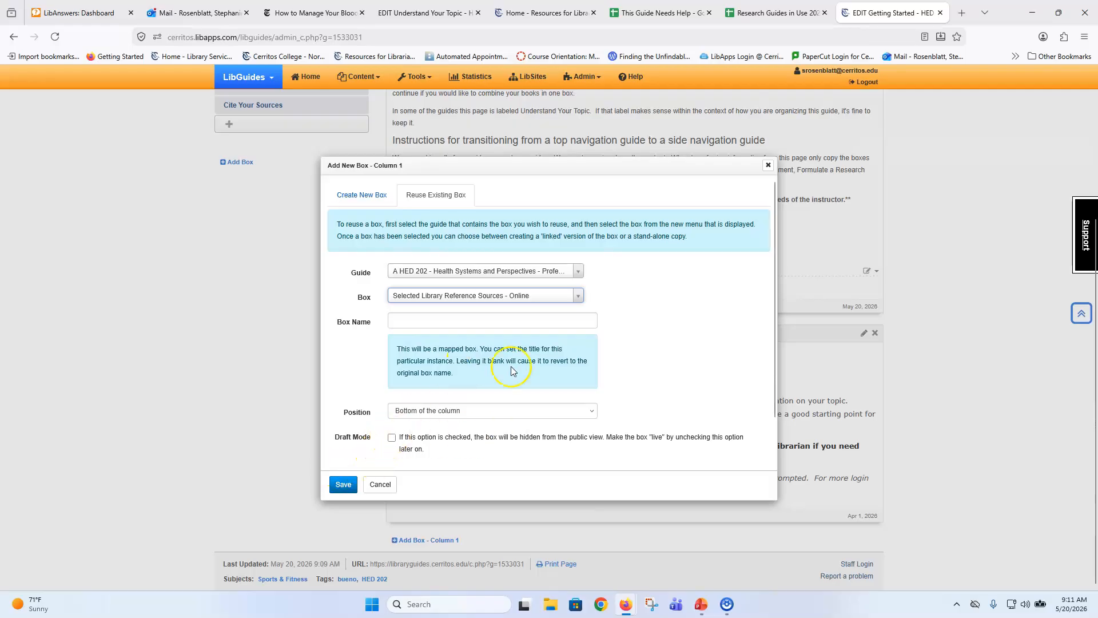
{"action": "scroll", "coordinate": [512, 371], "scroll_direction": "down", "scroll_amount": 2}
{"action": "left_click", "coordinate": [392, 427]}
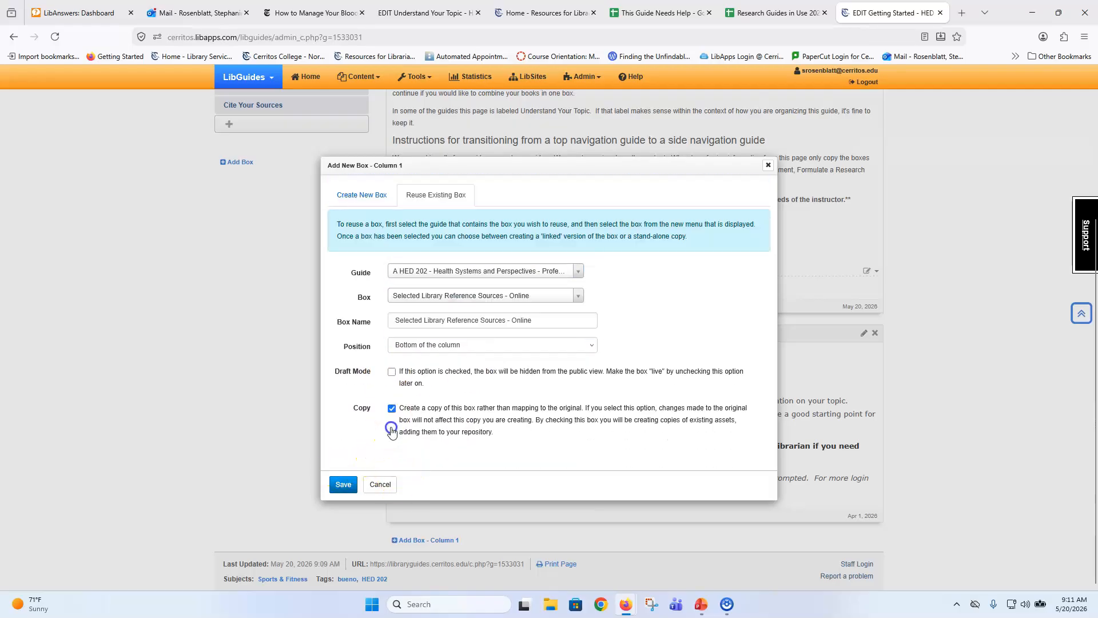
{"action": "left_click", "coordinate": [343, 484]}
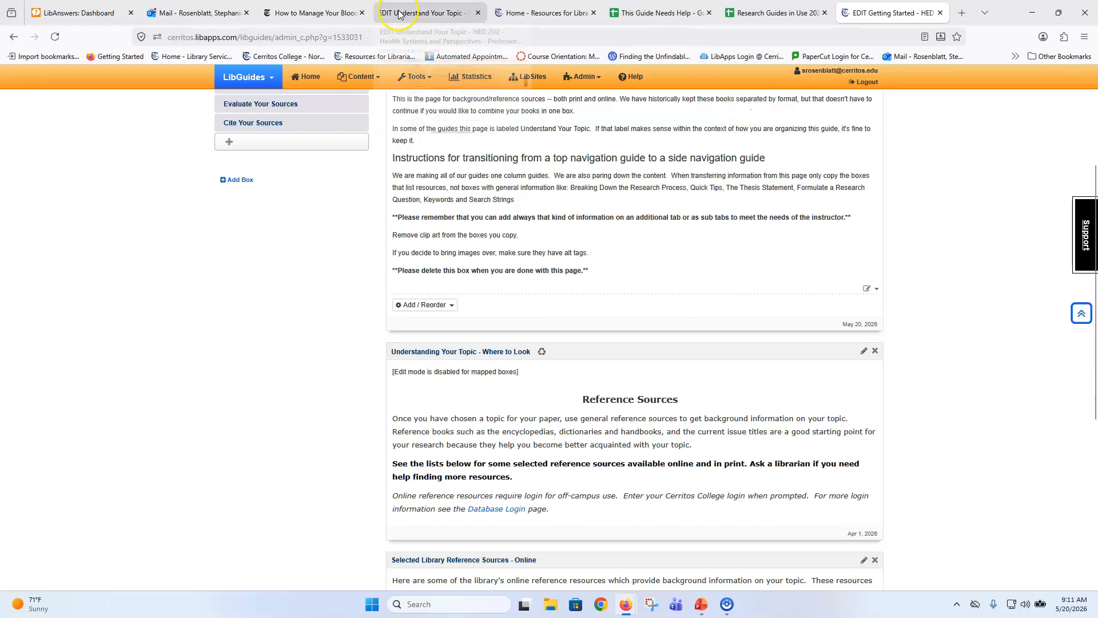
Review the old guide's Understand Your Topic page for the remaining resource boxes, including the health topic video boxes below the online reference sources
{"action": "left_click", "coordinate": [398, 13]}
{"action": "scroll", "coordinate": [584, 384], "scroll_direction": "down", "scroll_amount": 3}
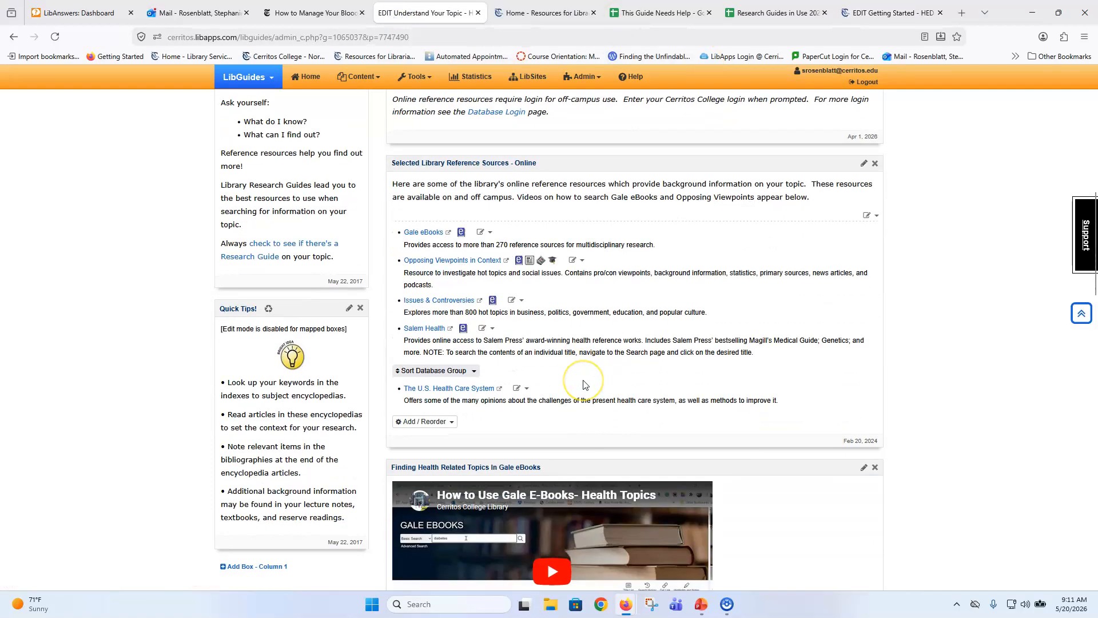
{"action": "scroll", "coordinate": [583, 384], "scroll_direction": "up", "scroll_amount": 3}
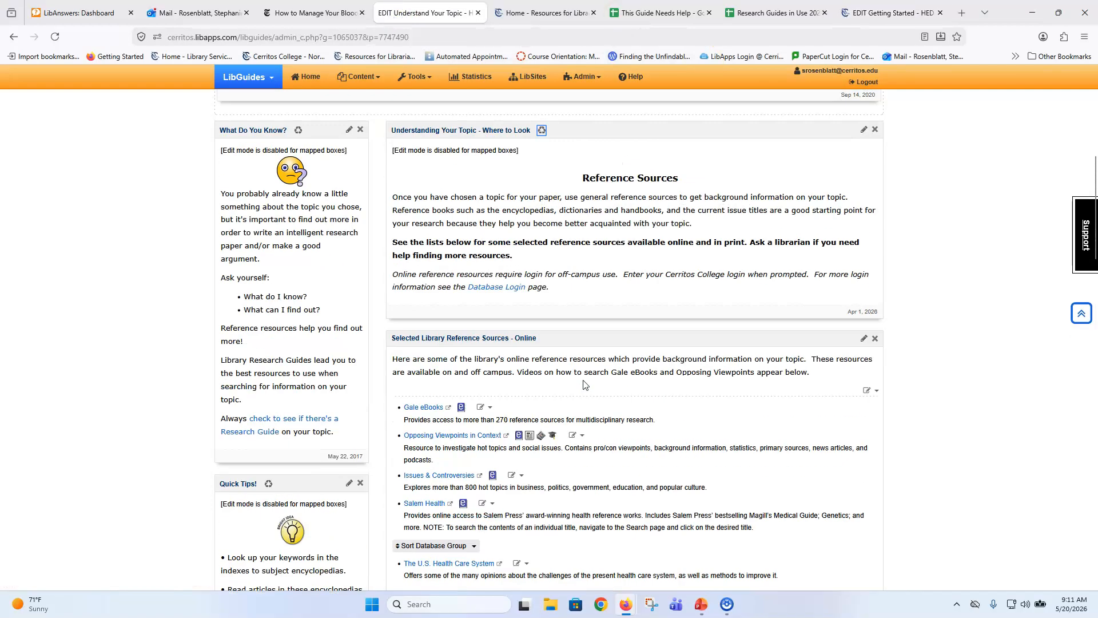
{"action": "scroll", "coordinate": [584, 385], "scroll_direction": "up", "scroll_amount": 3}
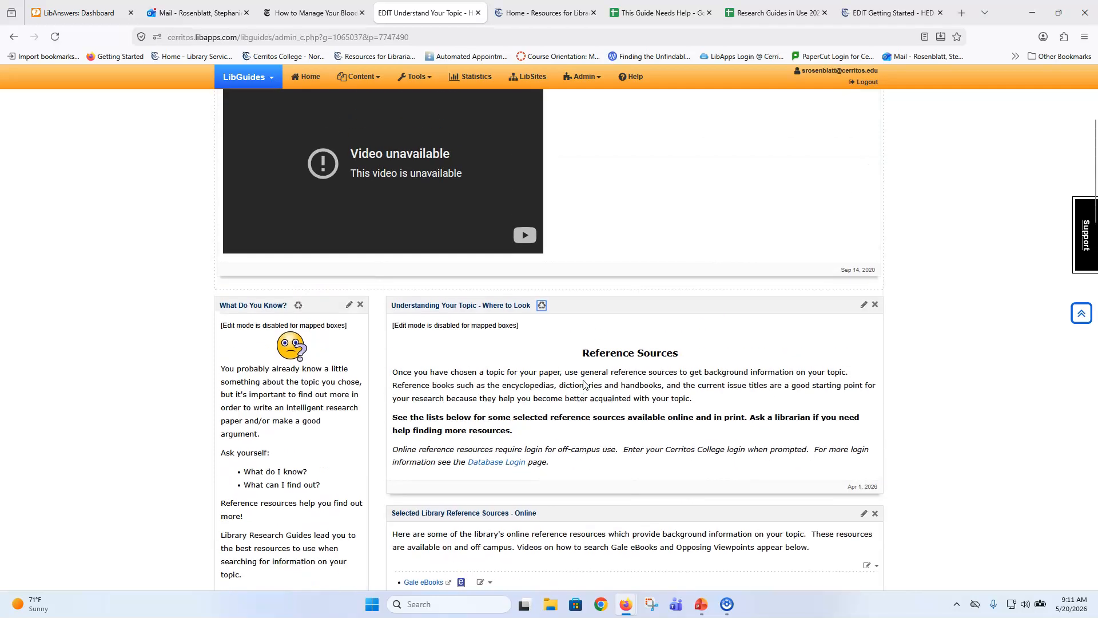
{"action": "scroll", "coordinate": [584, 385], "scroll_direction": "down", "scroll_amount": 1}
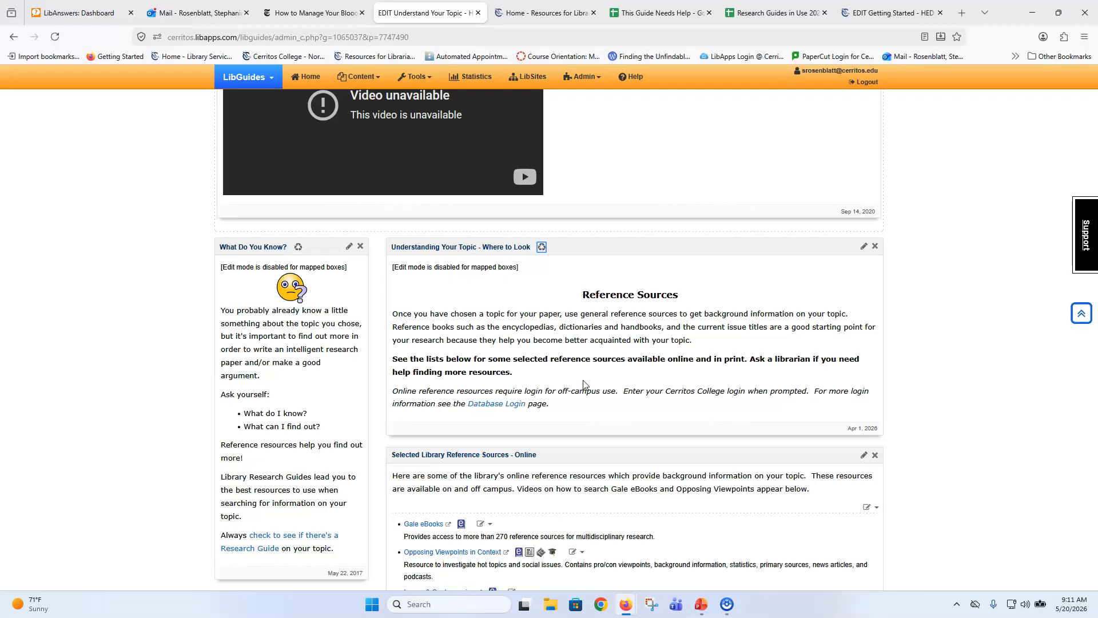
{"action": "scroll", "coordinate": [584, 384], "scroll_direction": "down", "scroll_amount": 6}
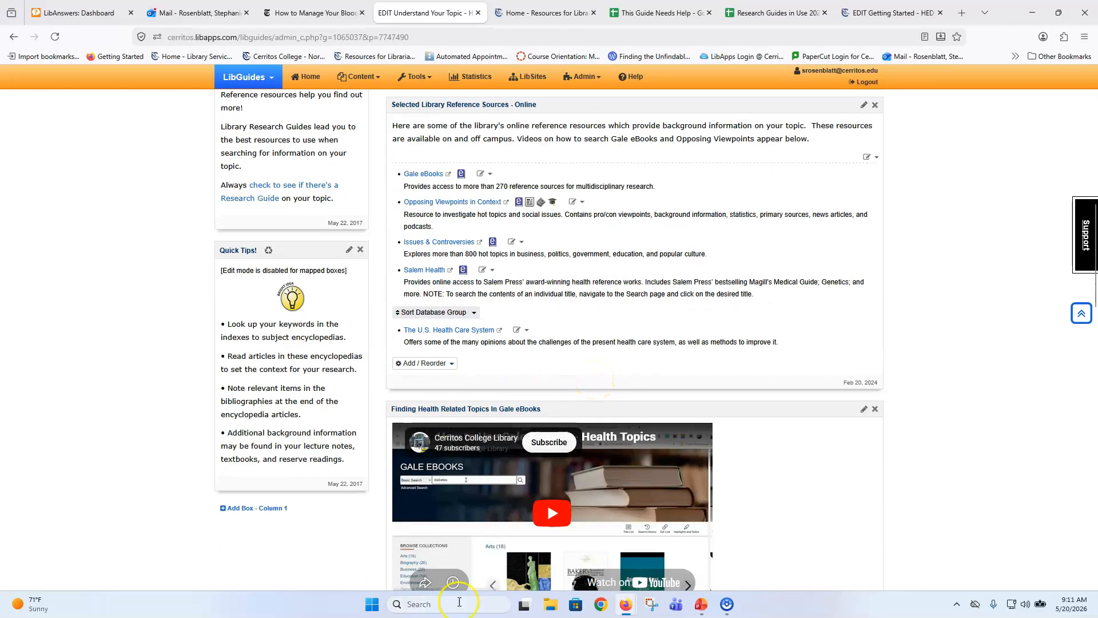
{"action": "scroll", "coordinate": [592, 378], "scroll_direction": "down", "scroll_amount": 5}
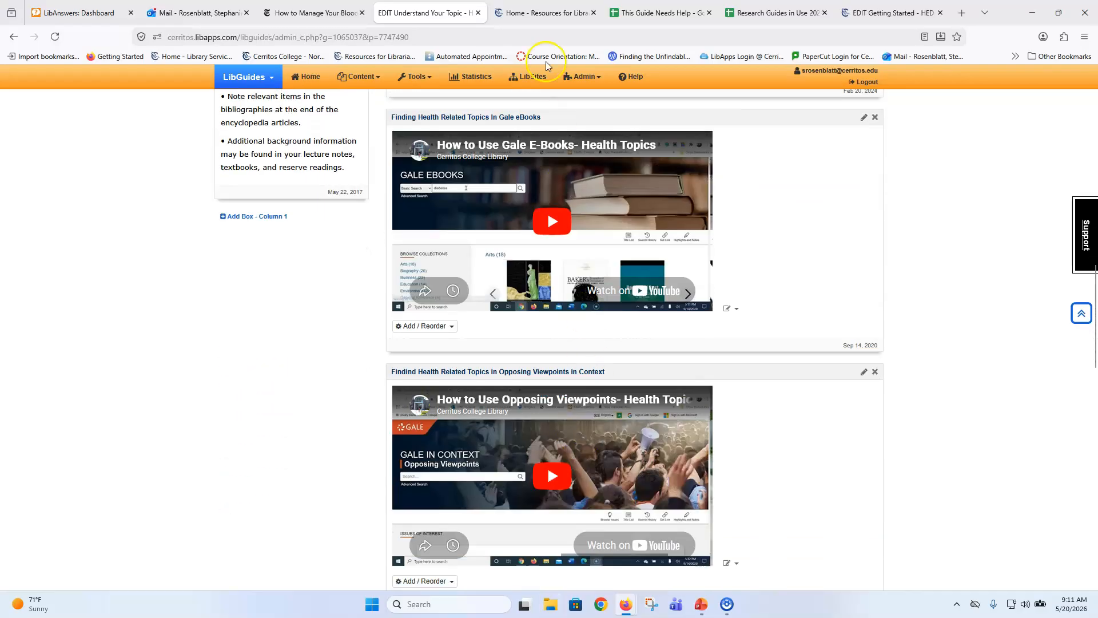
{"action": "scroll", "coordinate": [545, 357], "scroll_direction": "down", "scroll_amount": 4}
{"action": "scroll", "coordinate": [545, 357], "scroll_direction": "up", "scroll_amount": 18}
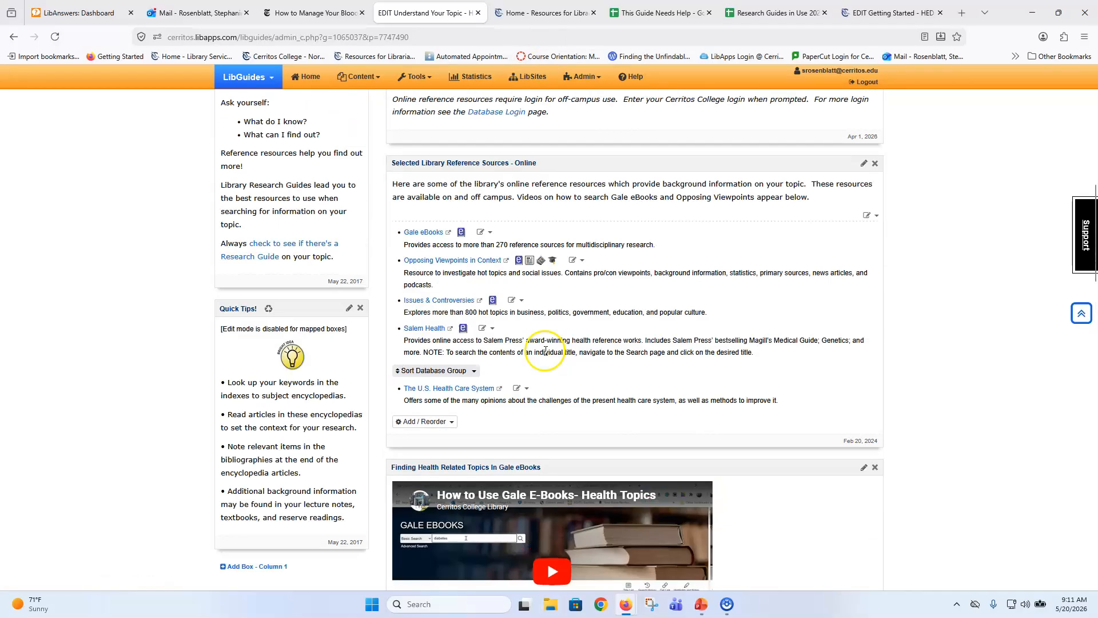
Add a stand-alone copy of the A HED 202 guide's Finding Health Related Topics In Gale eBooks box at the bottom of the new Getting Started page
{"action": "left_click", "coordinate": [873, 13]}
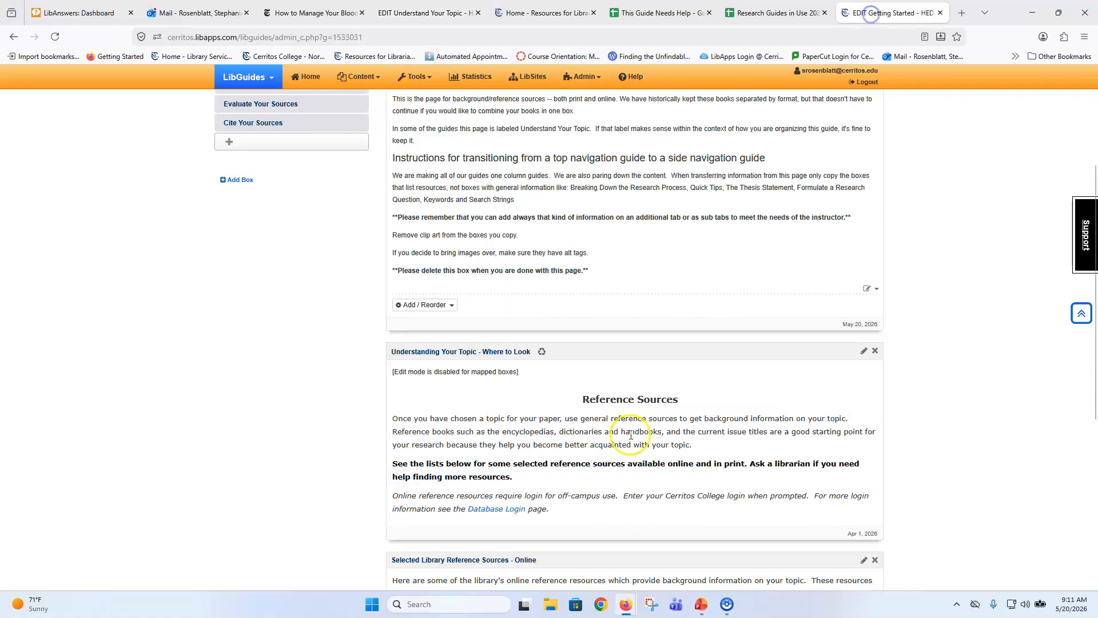
{"action": "scroll", "coordinate": [612, 445], "scroll_direction": "down", "scroll_amount": 2}
{"action": "scroll", "coordinate": [612, 445], "scroll_direction": "down", "scroll_amount": 4}
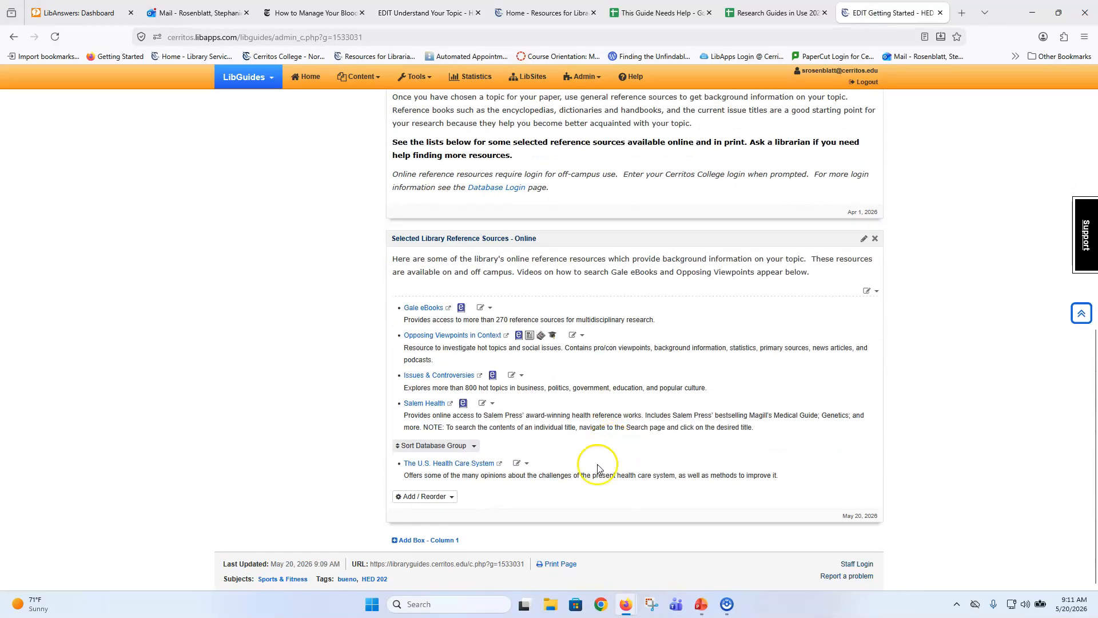
{"action": "left_click", "coordinate": [444, 541]}
{"action": "left_click", "coordinate": [436, 195]}
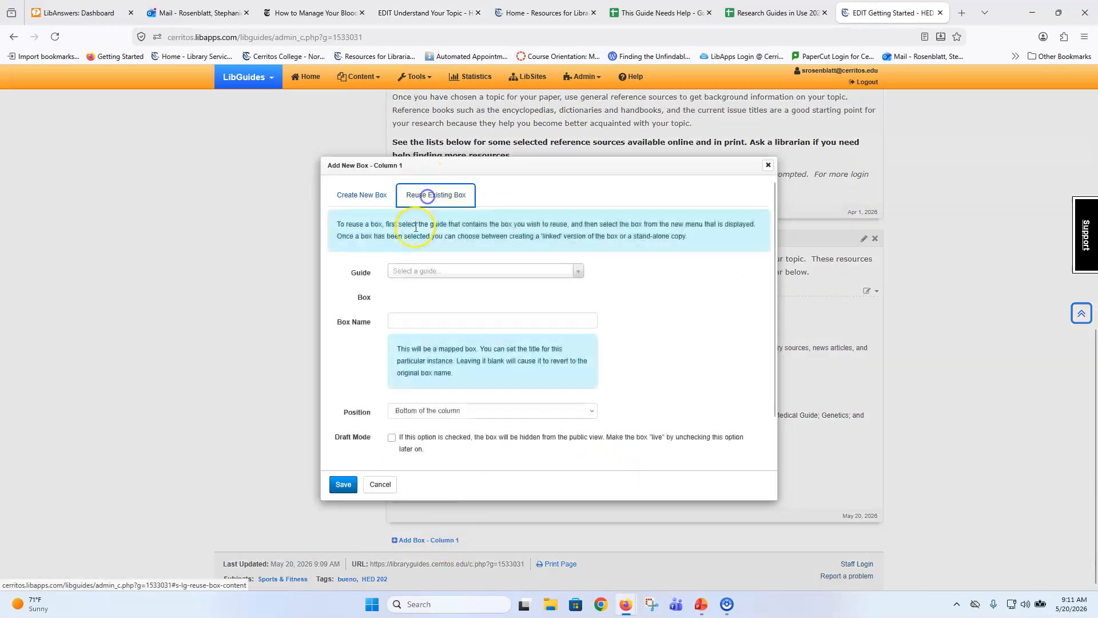
{"action": "left_click", "coordinate": [406, 268]}
{"action": "left_click", "coordinate": [420, 341]}
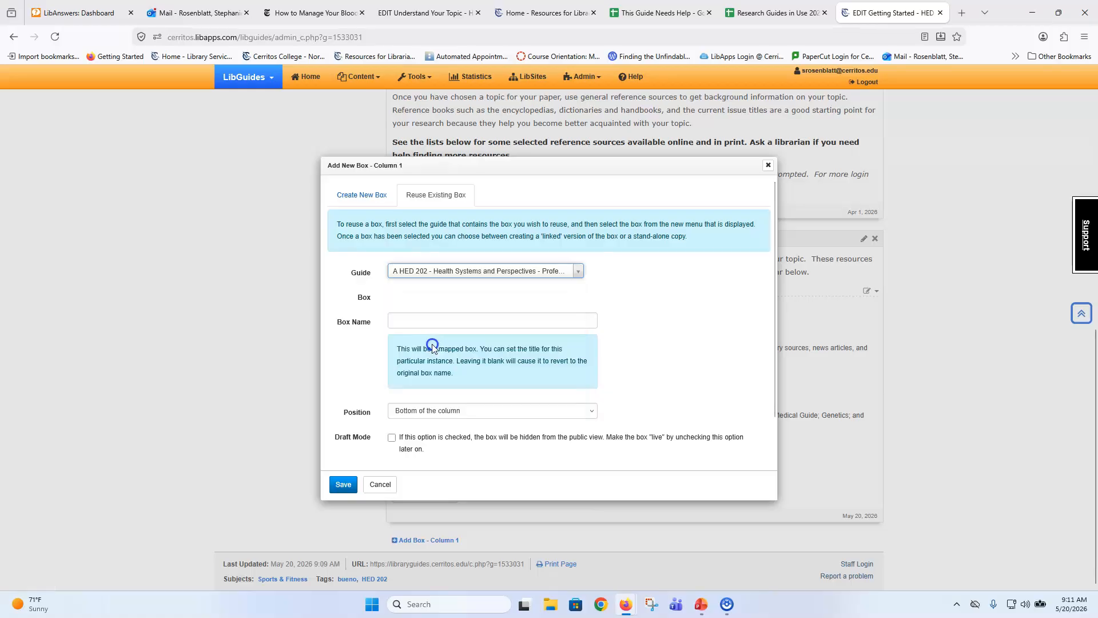
{"action": "left_click", "coordinate": [446, 295]}
{"action": "scroll", "coordinate": [486, 366], "scroll_direction": "down", "scroll_amount": 4}
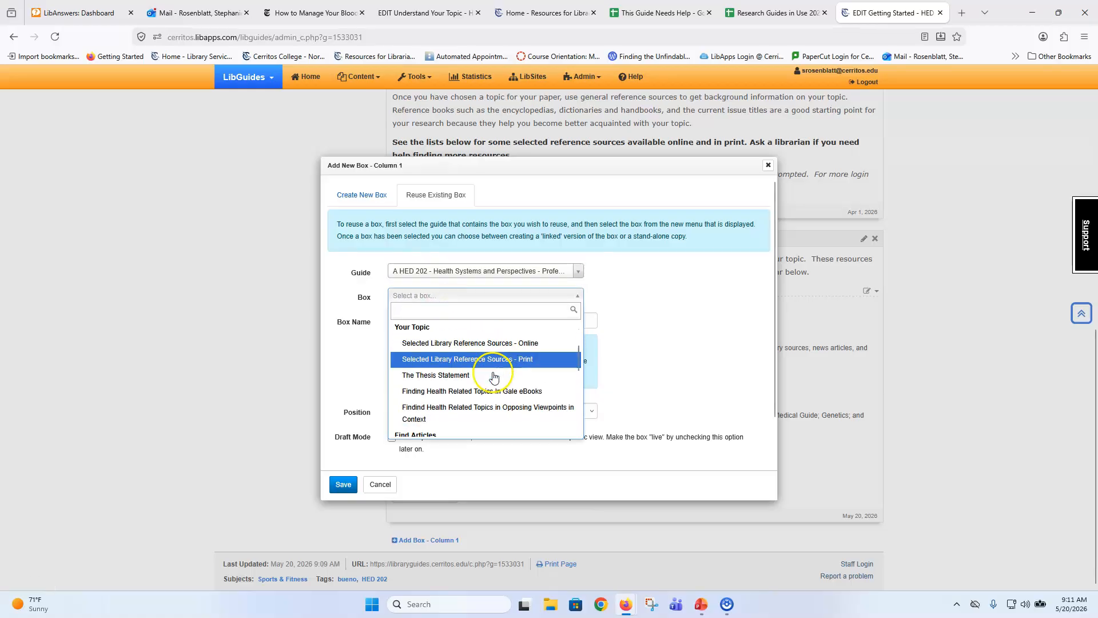
{"action": "left_click", "coordinate": [497, 356]}
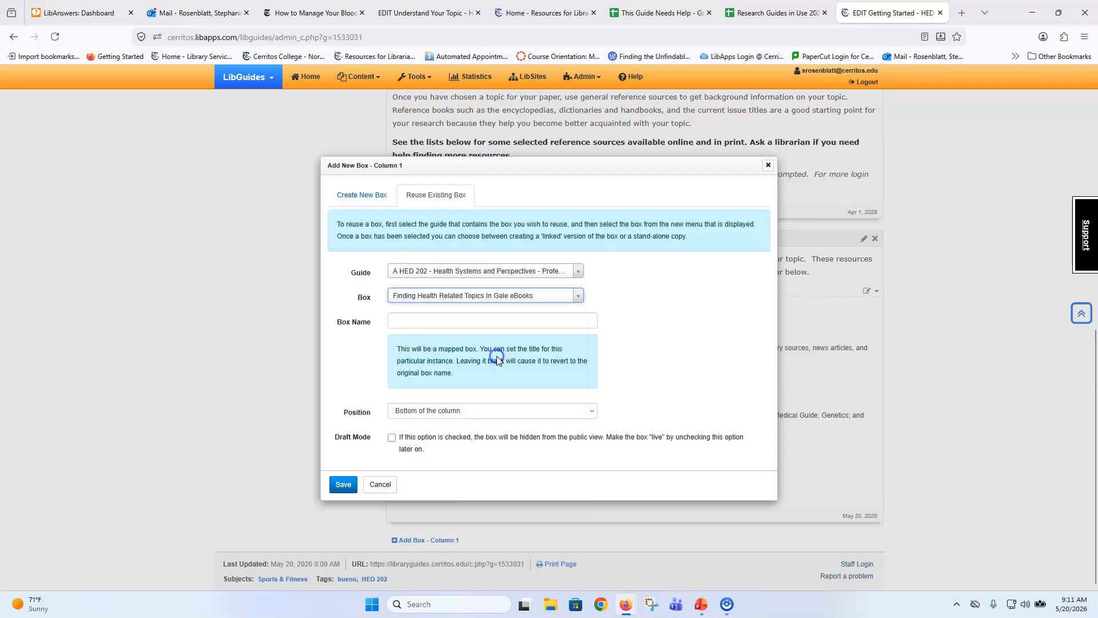
{"action": "scroll", "coordinate": [479, 402], "scroll_direction": "down", "scroll_amount": 2}
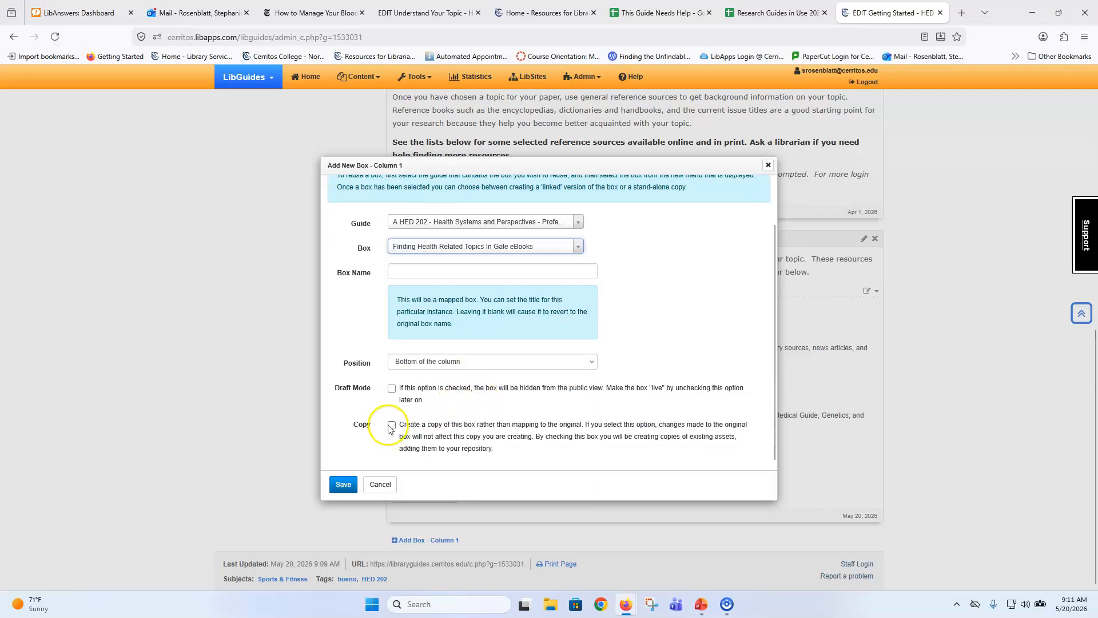
{"action": "left_click", "coordinate": [392, 423]}
{"action": "left_click", "coordinate": [343, 485]}
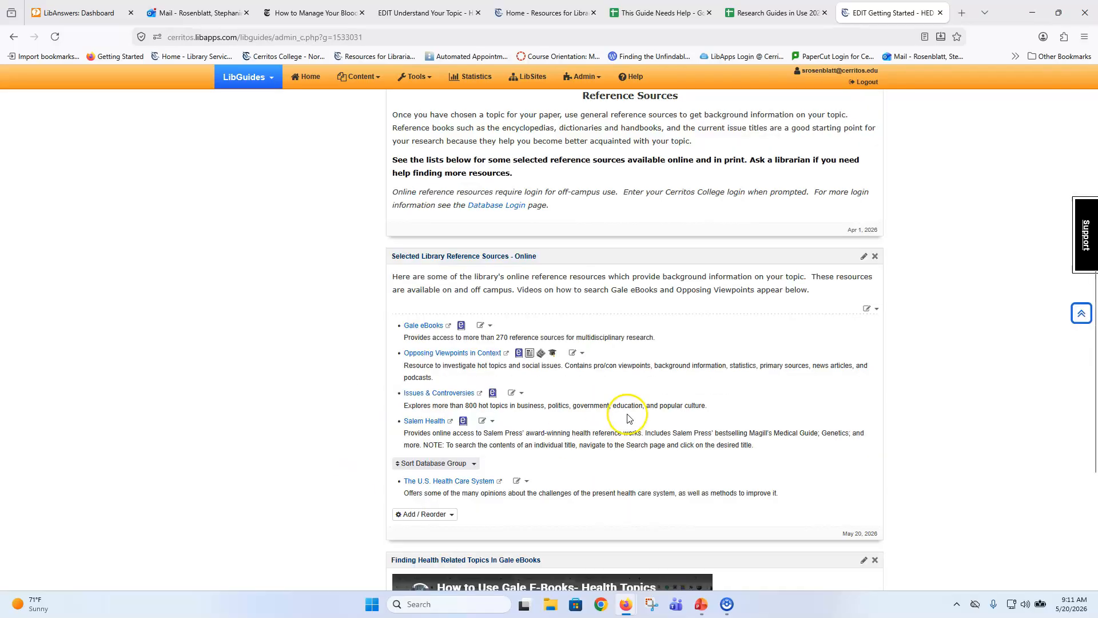
Copy the A HED 202 guide's Findind Health Related Topics in Opposing Viewpoints in Context box to the bottom of the Getting Started page, unmapped
{"action": "scroll", "coordinate": [626, 412], "scroll_direction": "down", "scroll_amount": 5}
{"action": "left_click", "coordinate": [441, 539]}
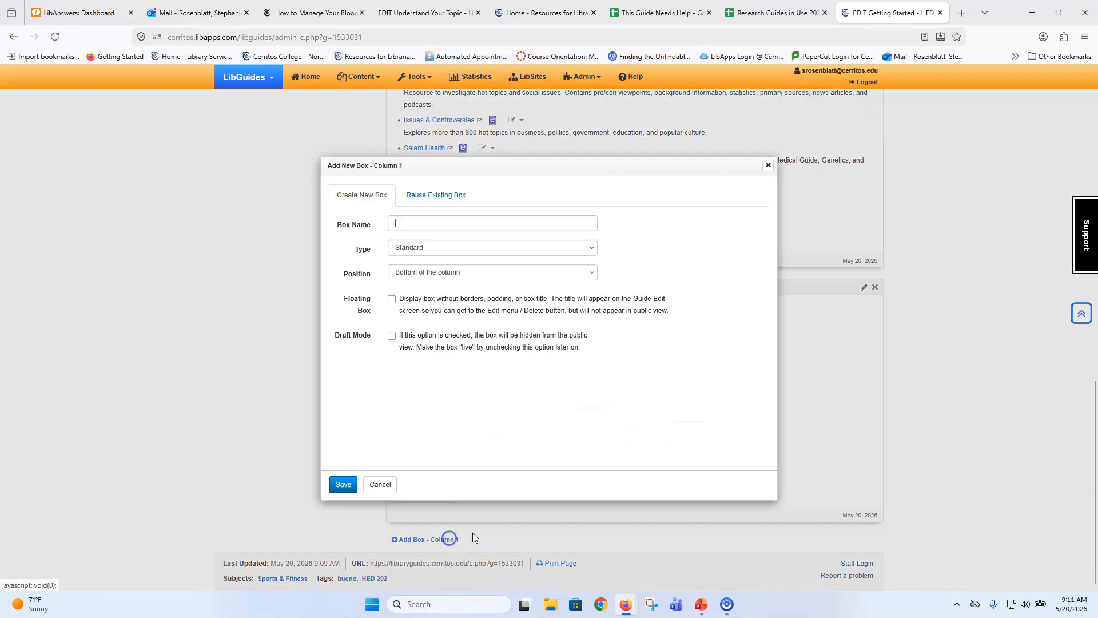
{"action": "left_click", "coordinate": [430, 194]}
{"action": "left_click", "coordinate": [436, 270]}
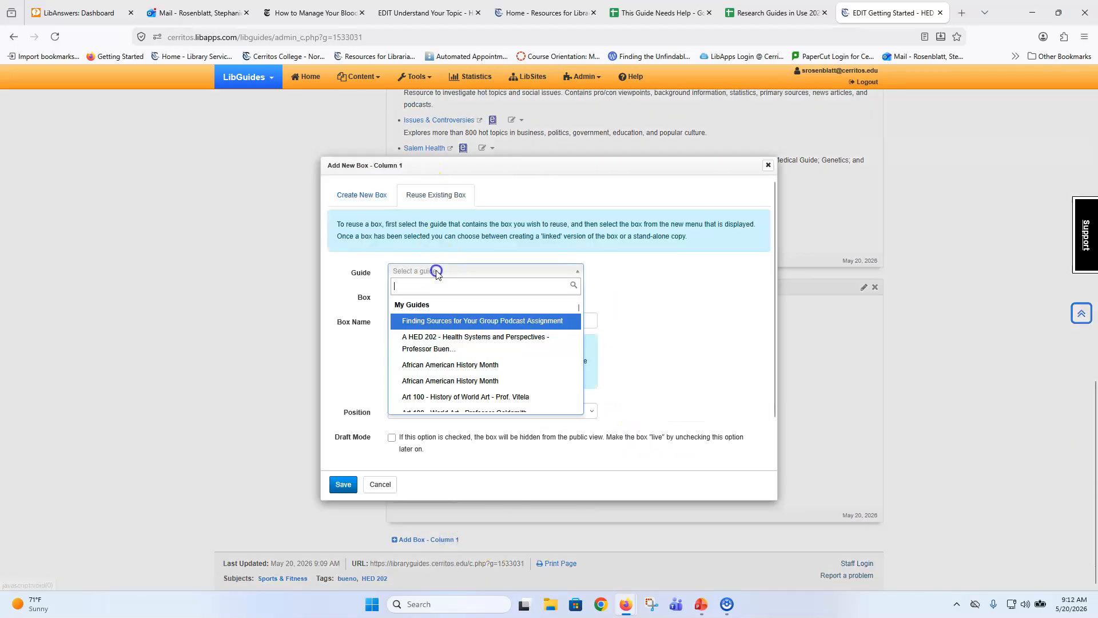
{"action": "left_click", "coordinate": [426, 342]}
{"action": "left_click", "coordinate": [436, 296]}
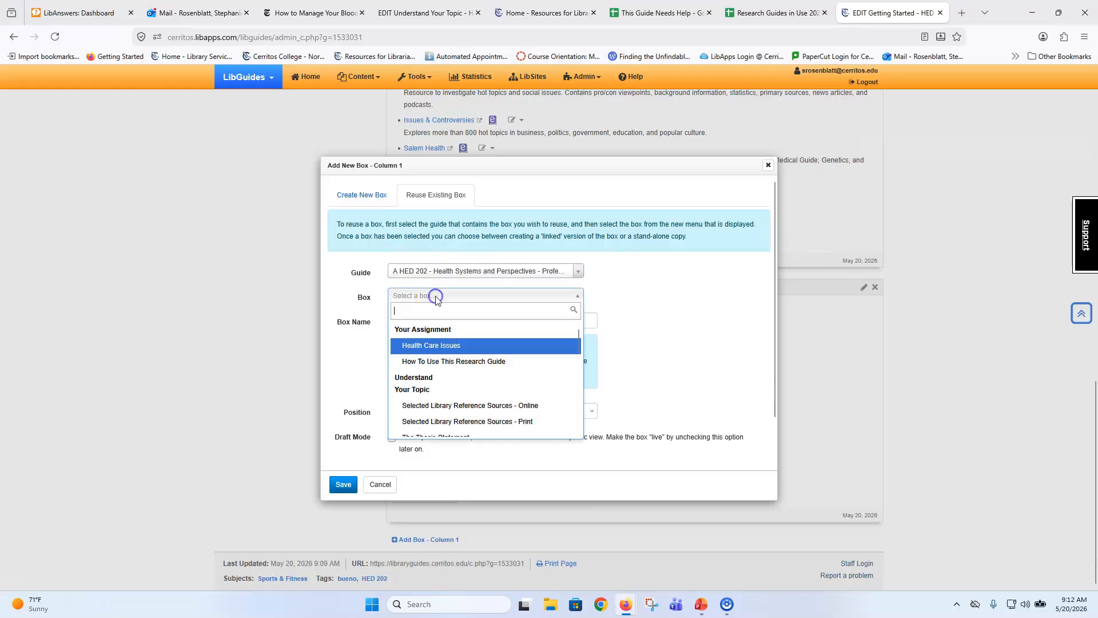
{"action": "scroll", "coordinate": [484, 406], "scroll_direction": "down", "scroll_amount": 3}
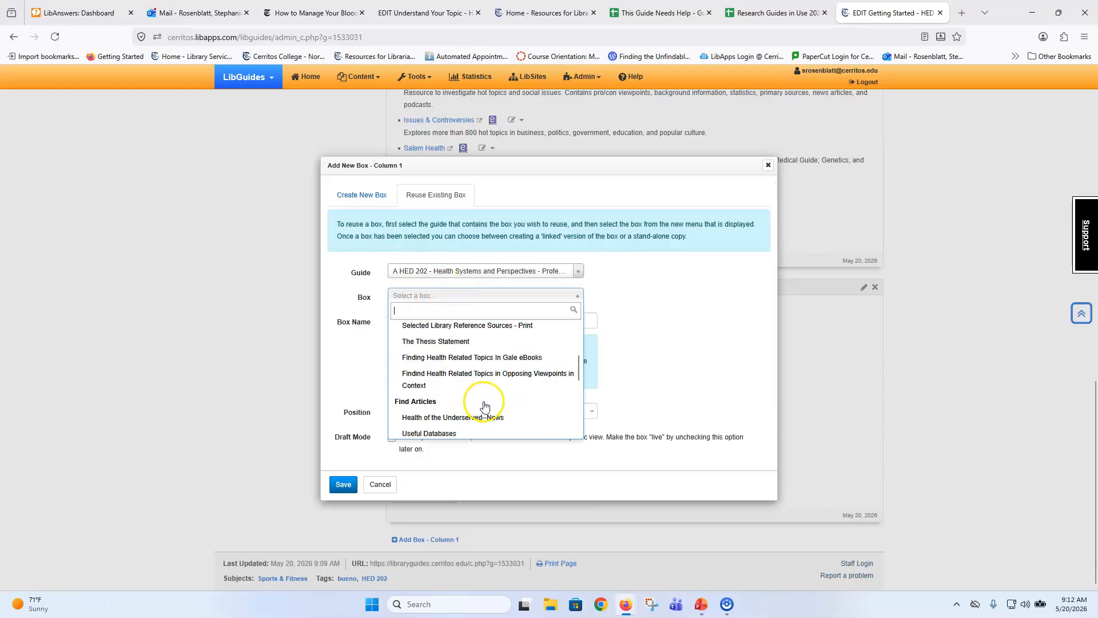
{"action": "scroll", "coordinate": [502, 380], "scroll_direction": "up", "scroll_amount": 2}
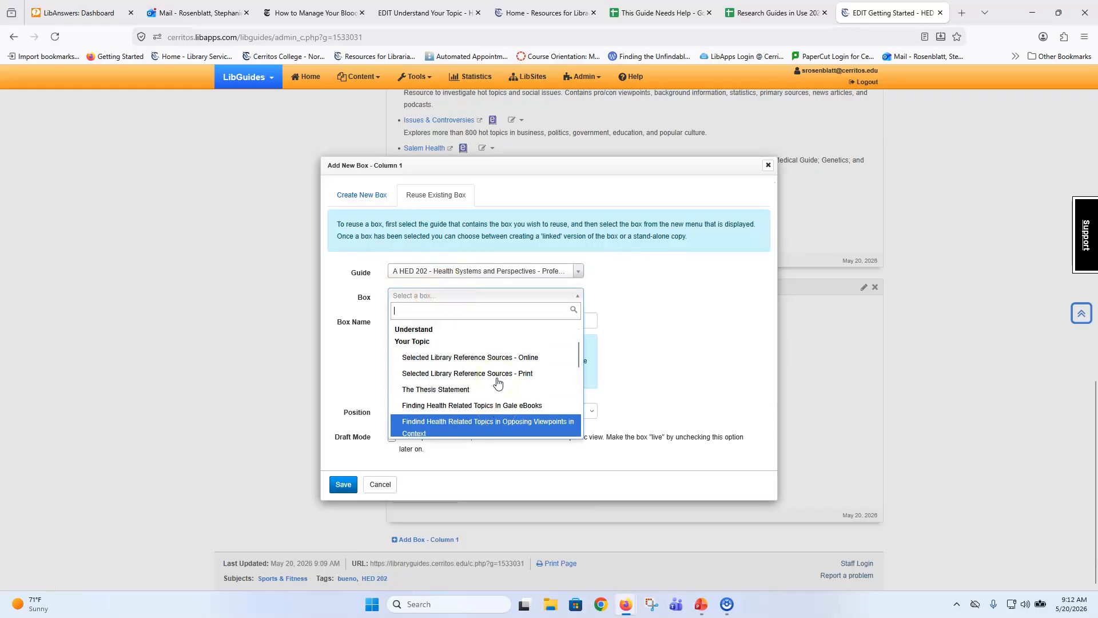
{"action": "left_click", "coordinate": [489, 426]}
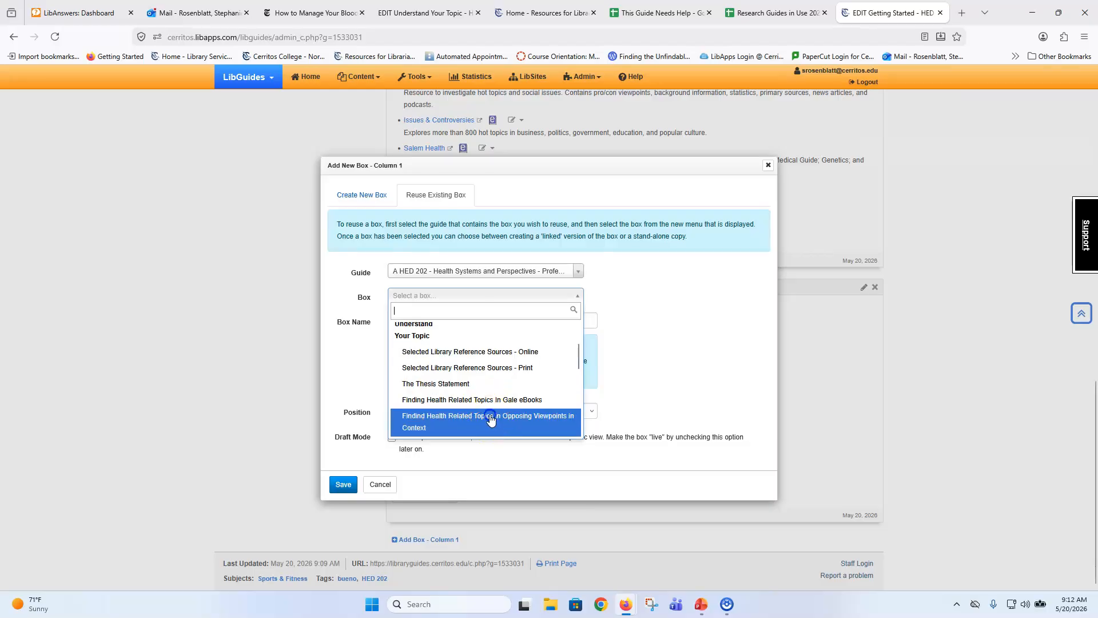
{"action": "left_click", "coordinate": [392, 424]}
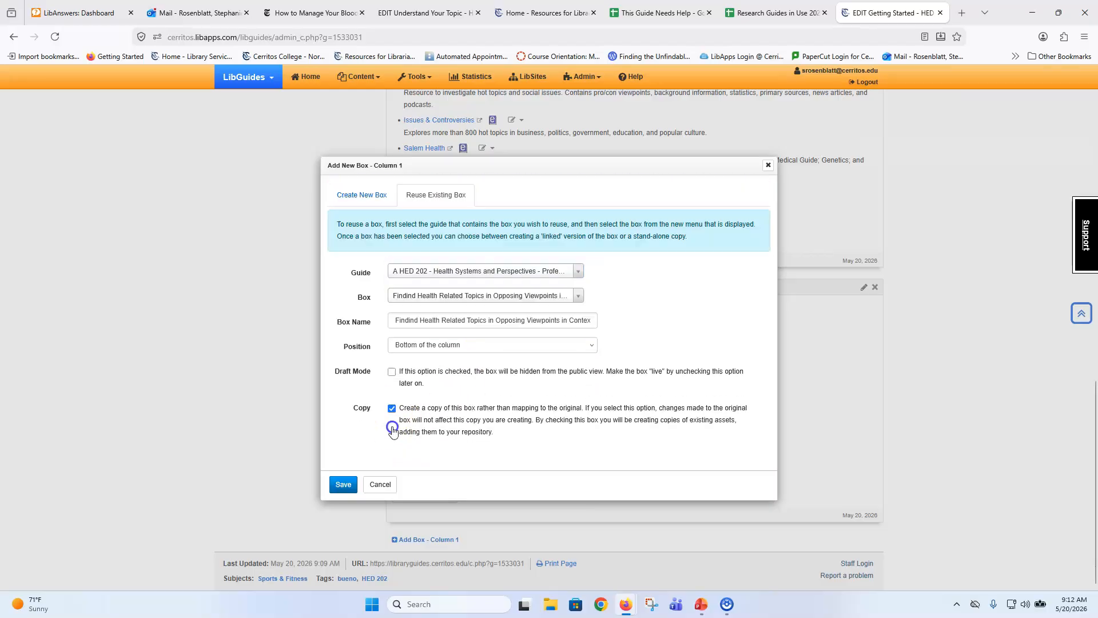
{"action": "left_click", "coordinate": [343, 485]}
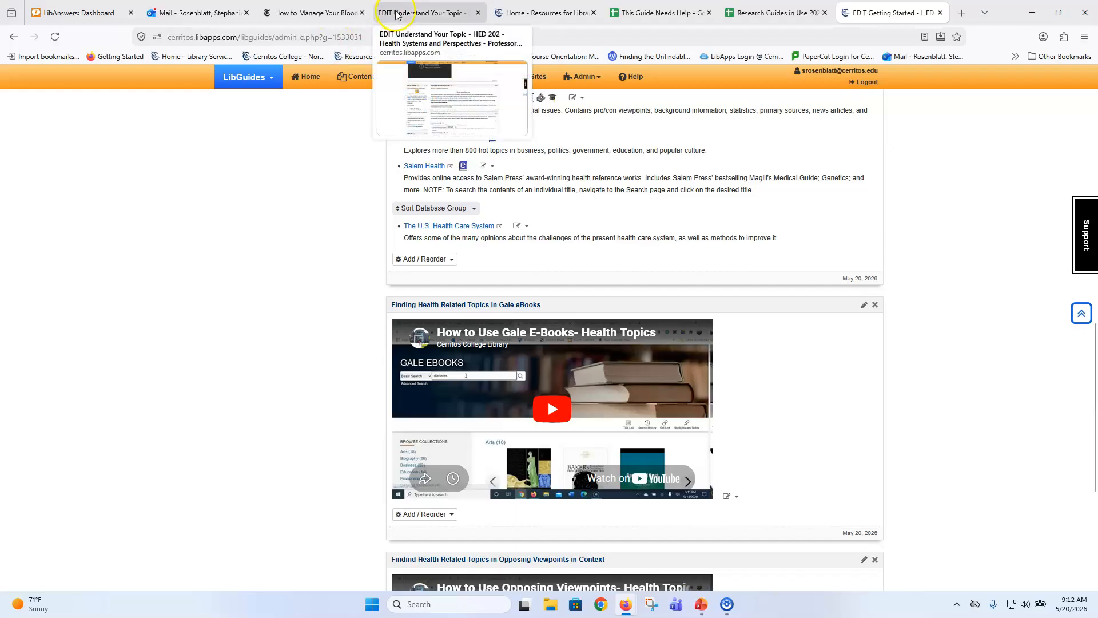
Review the old guide's Understand Your Topic page down to The Thesis Statement and Selected Library Reference Sources - Print boxes for remaining resources
{"action": "left_click", "coordinate": [395, 14]}
{"action": "scroll", "coordinate": [589, 312], "scroll_direction": "down", "scroll_amount": 4}
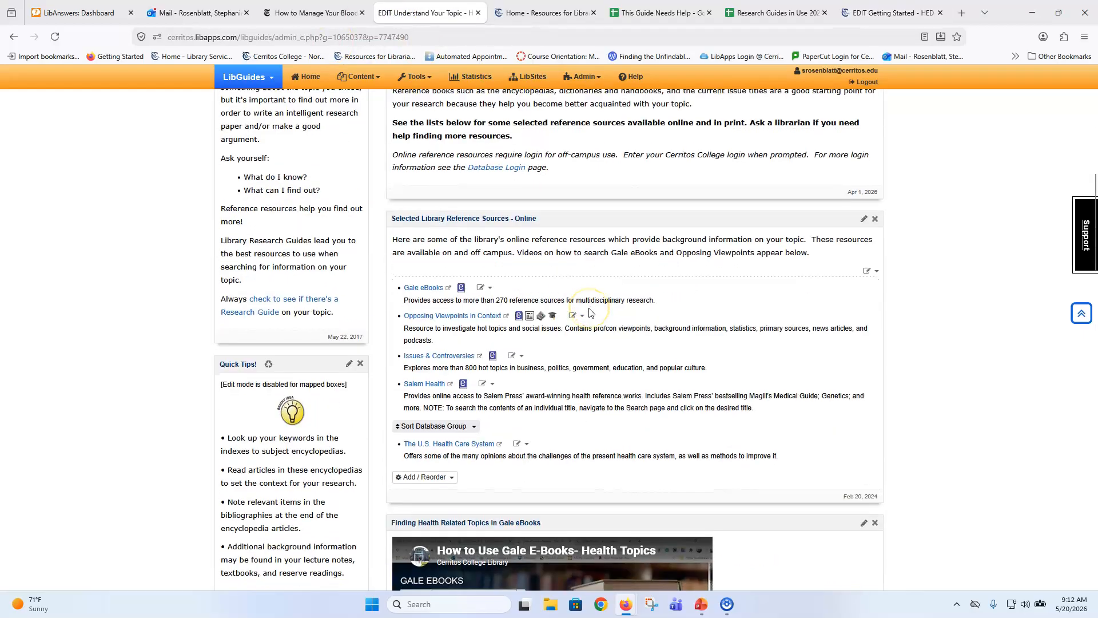
{"action": "scroll", "coordinate": [591, 312], "scroll_direction": "down", "scroll_amount": 10}
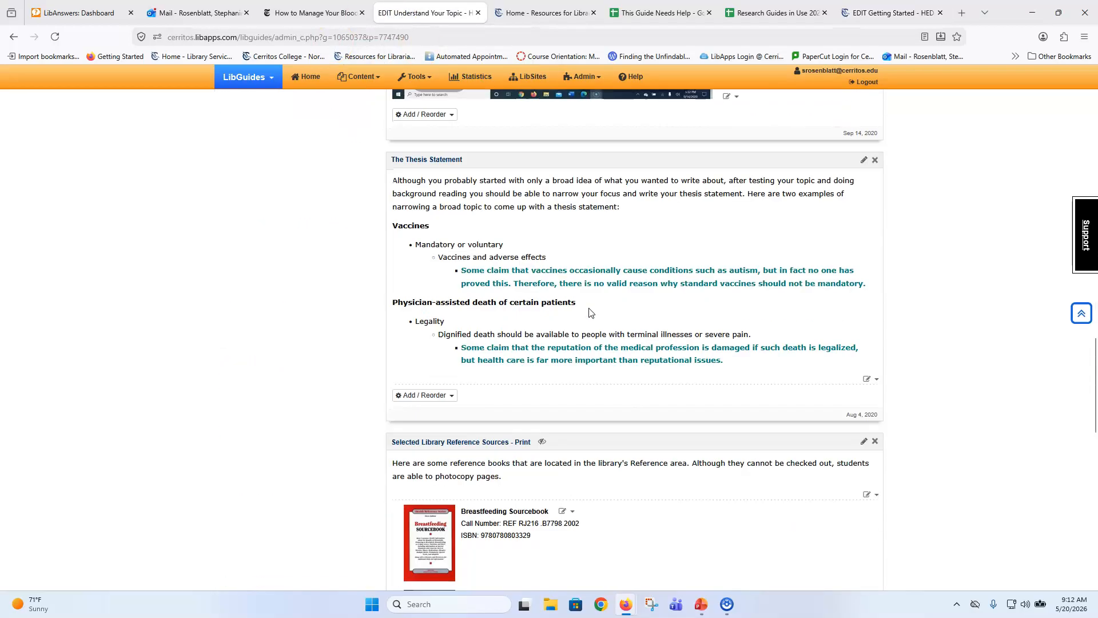
{"action": "scroll", "coordinate": [589, 312], "scroll_direction": "down", "scroll_amount": 12}
{"action": "scroll", "coordinate": [589, 312], "scroll_direction": "up", "scroll_amount": 10}
{"action": "scroll", "coordinate": [589, 312], "scroll_direction": "up", "scroll_amount": 15}
{"action": "left_click", "coordinate": [246, 212]}
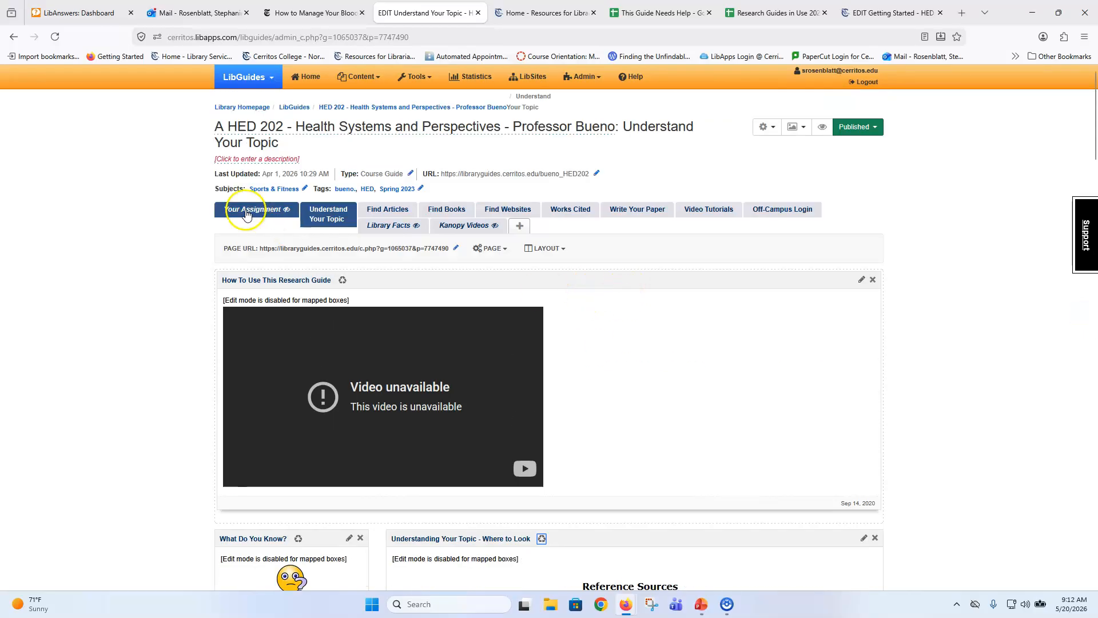
Delete the Internal Note: Getting Started Instructions box from the new guide's Getting Started page
{"action": "left_click", "coordinate": [878, 22]}
{"action": "scroll", "coordinate": [784, 436], "scroll_direction": "up", "scroll_amount": 15}
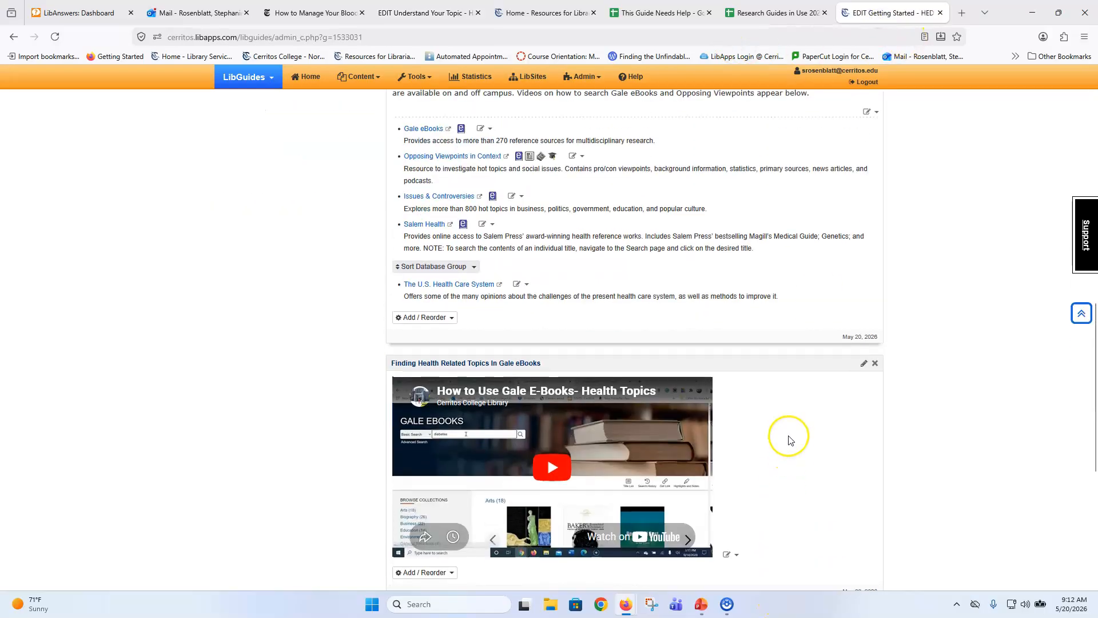
{"action": "scroll", "coordinate": [788, 439], "scroll_direction": "up", "scroll_amount": 1}
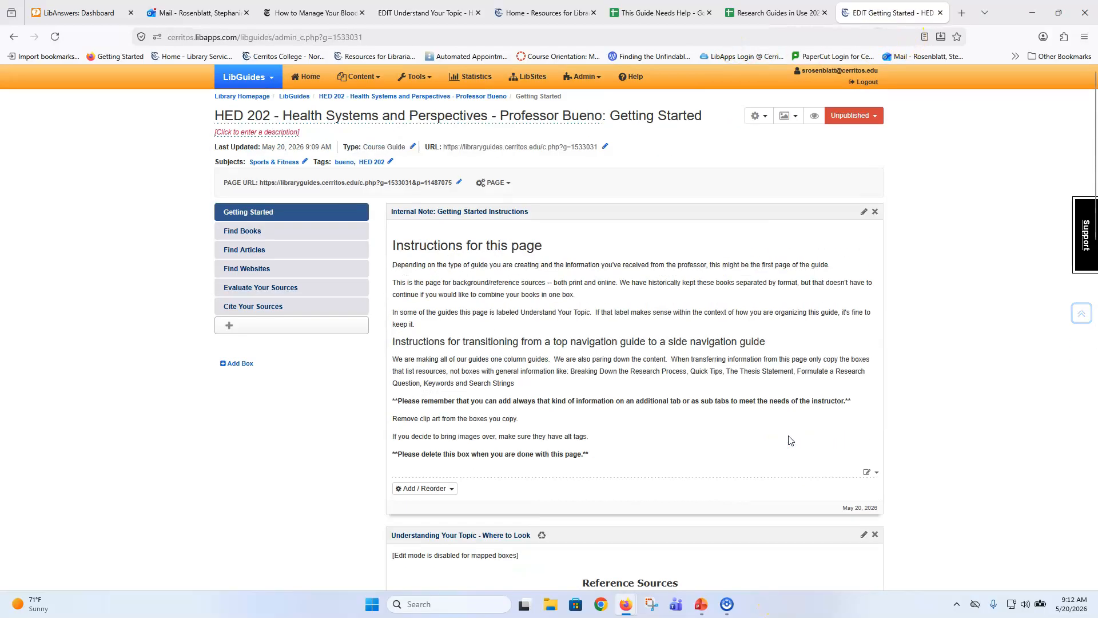
{"action": "left_click", "coordinate": [875, 213]}
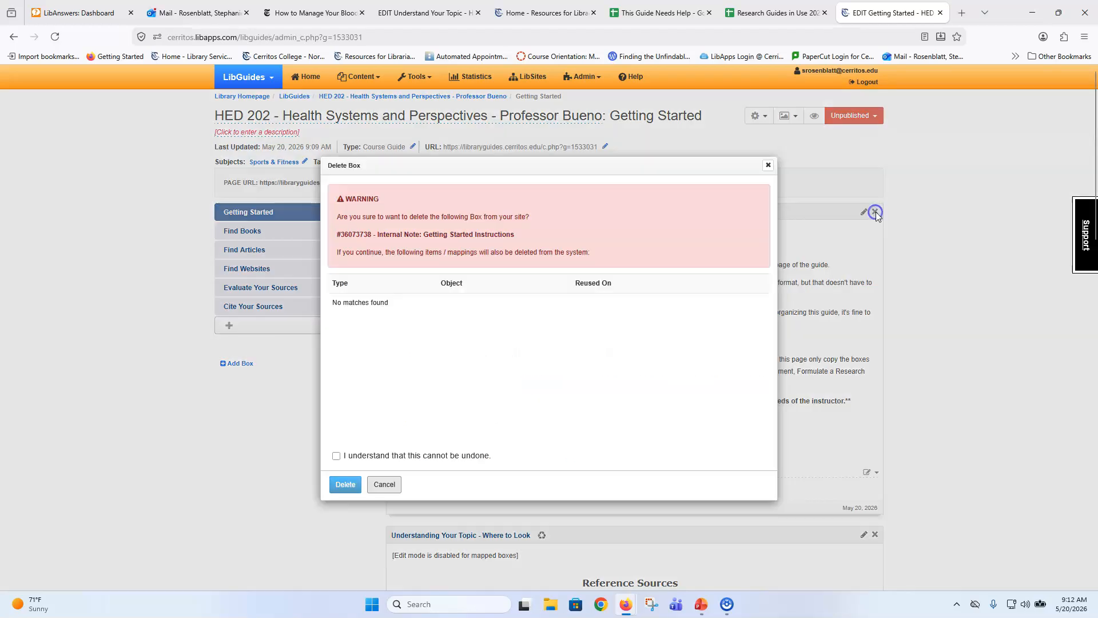
{"action": "left_click", "coordinate": [337, 457]}
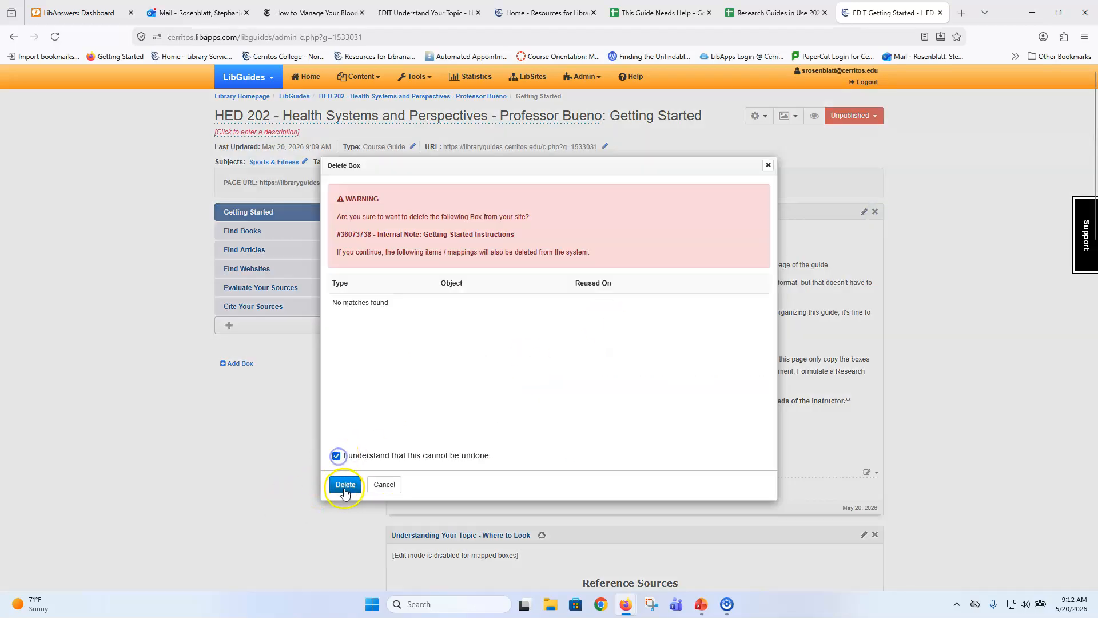
{"action": "left_click", "coordinate": [345, 486]}
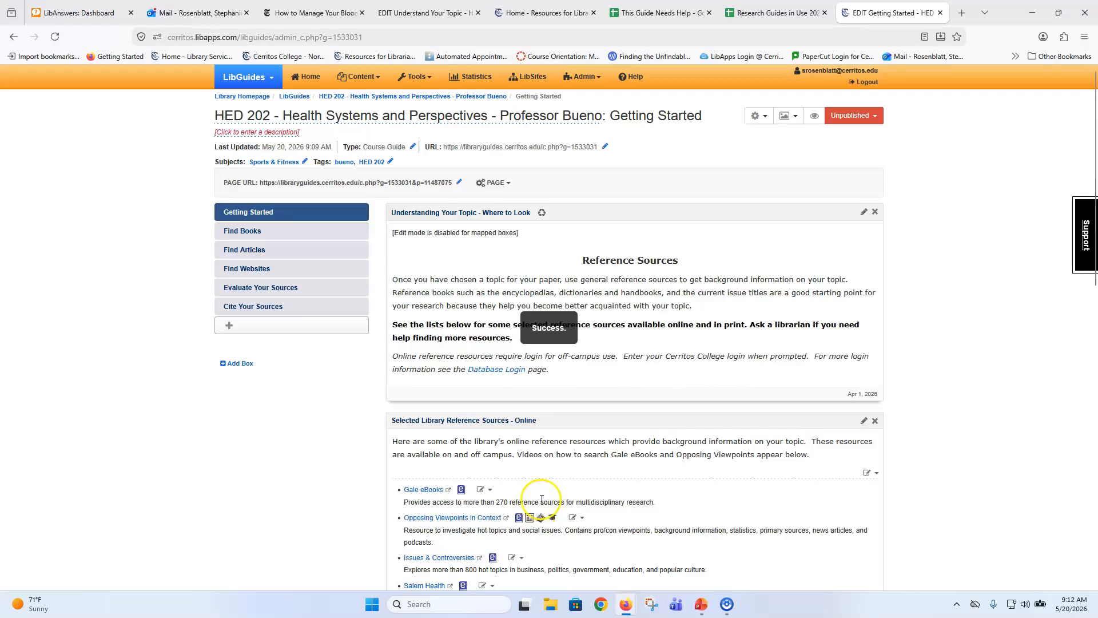
{"action": "scroll", "coordinate": [534, 499], "scroll_direction": "down", "scroll_amount": 8}
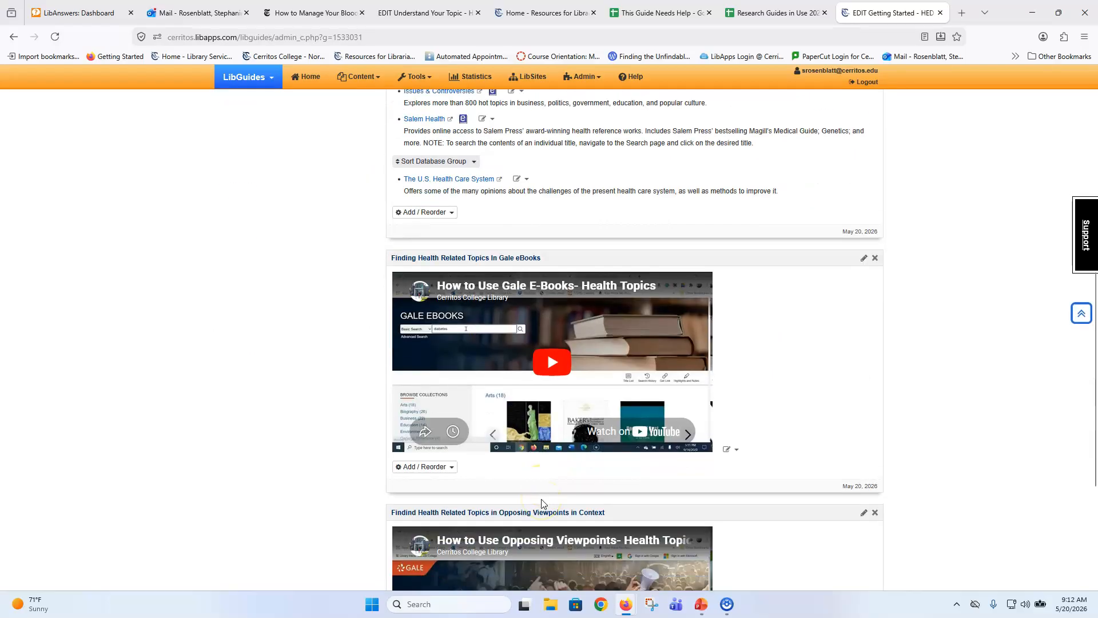
{"action": "scroll", "coordinate": [542, 503], "scroll_direction": "down", "scroll_amount": 3}
{"action": "scroll", "coordinate": [541, 503], "scroll_direction": "up", "scroll_amount": 11}
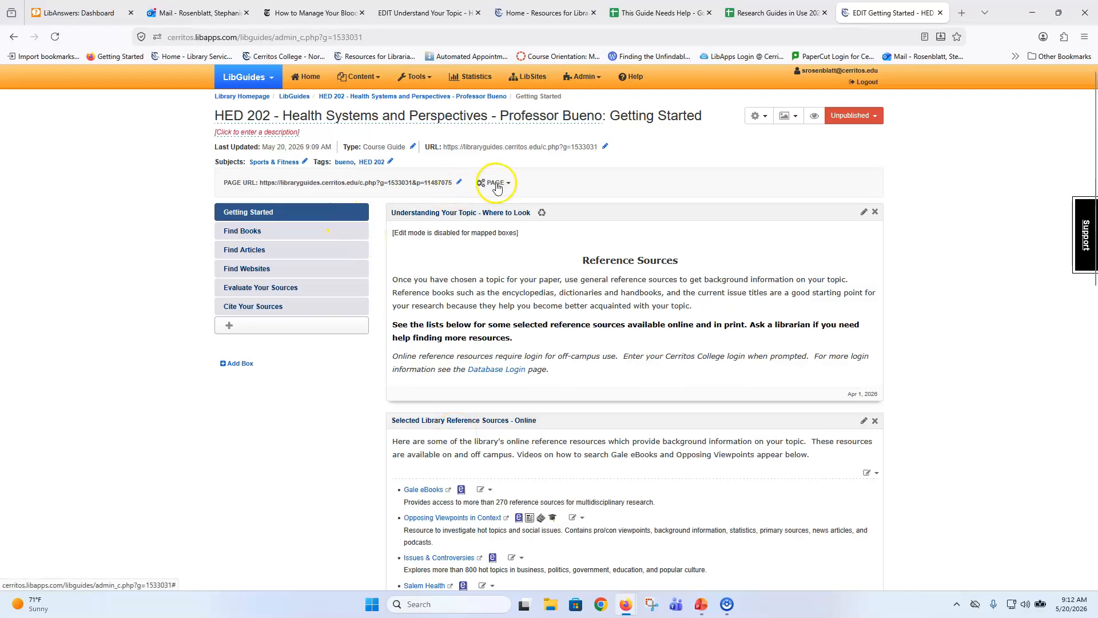
{"action": "left_click", "coordinate": [229, 326]}
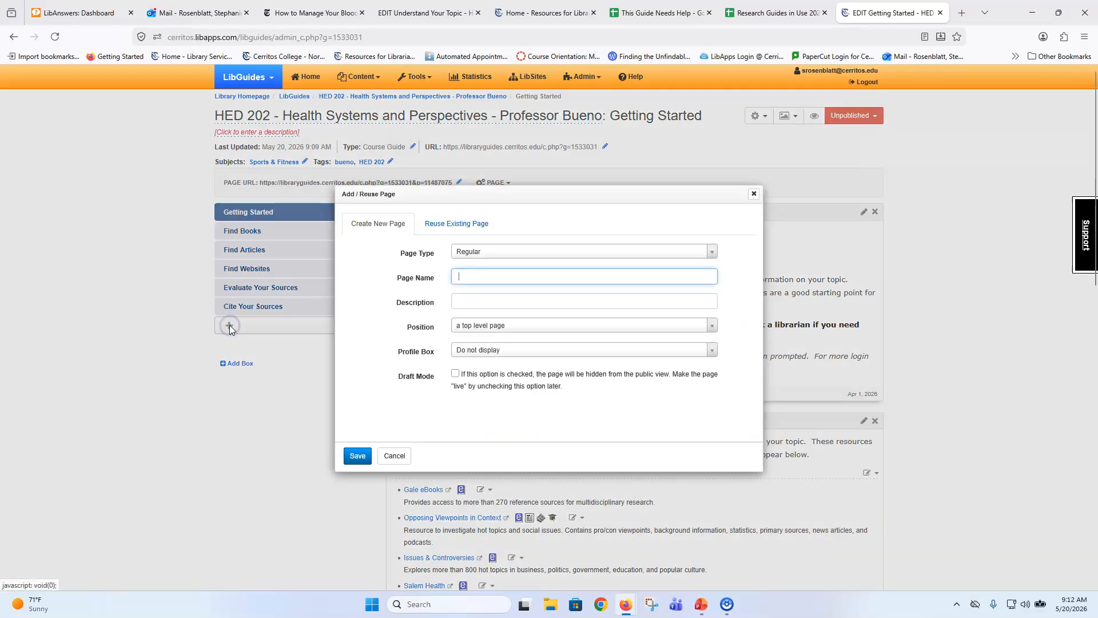
{"action": "left_click", "coordinate": [478, 327]}
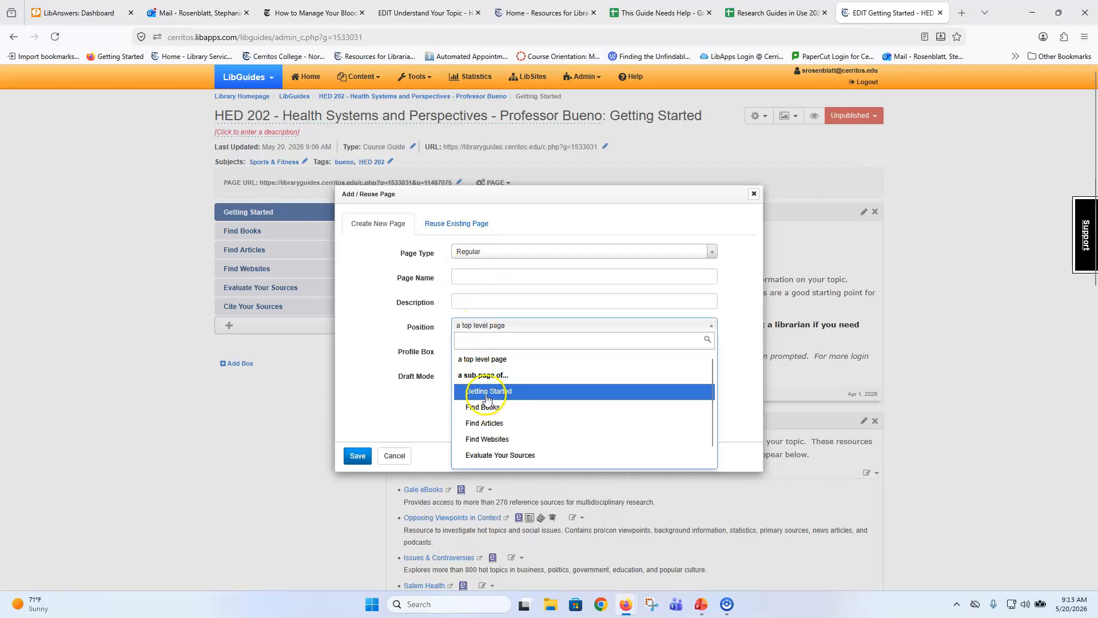
{"action": "left_click", "coordinate": [394, 458]}
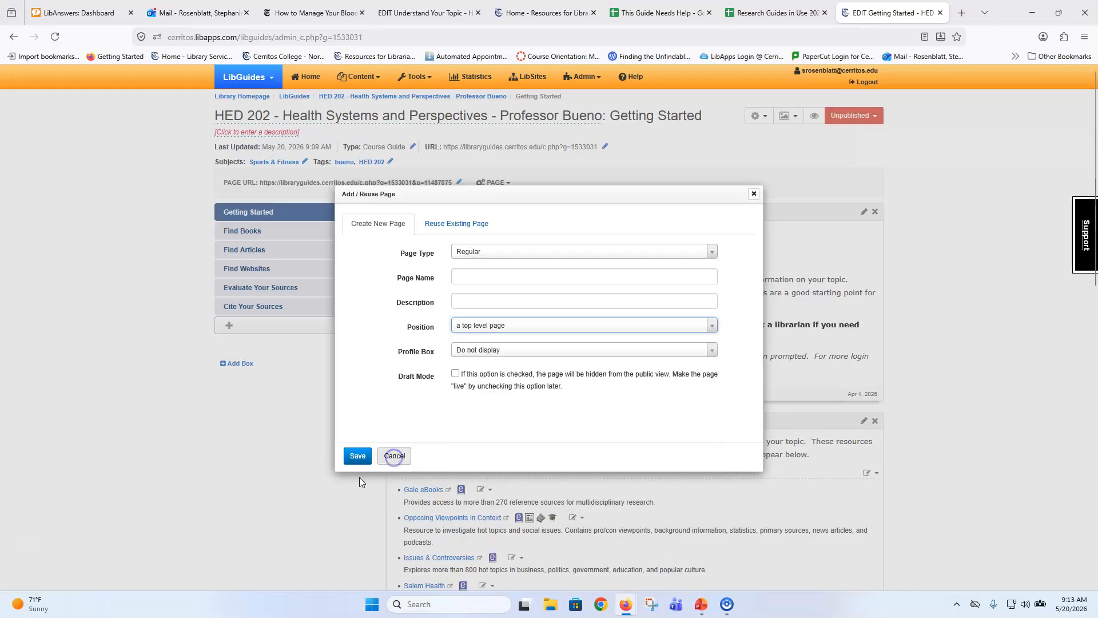
{"action": "left_click", "coordinate": [754, 193]}
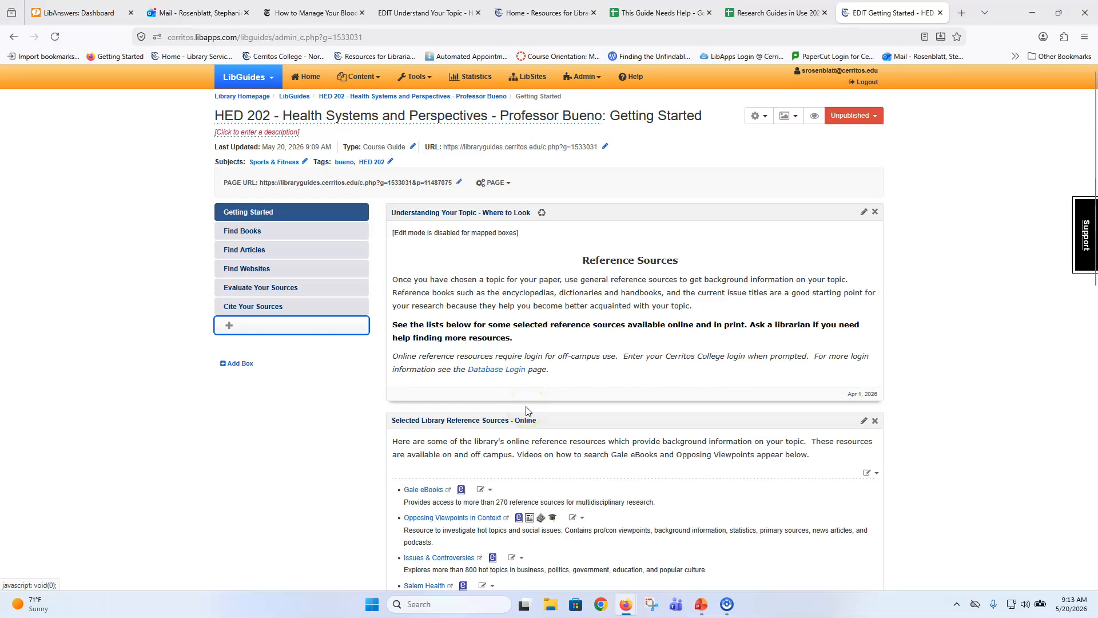
{"action": "scroll", "coordinate": [526, 411], "scroll_direction": "down", "scroll_amount": 12}
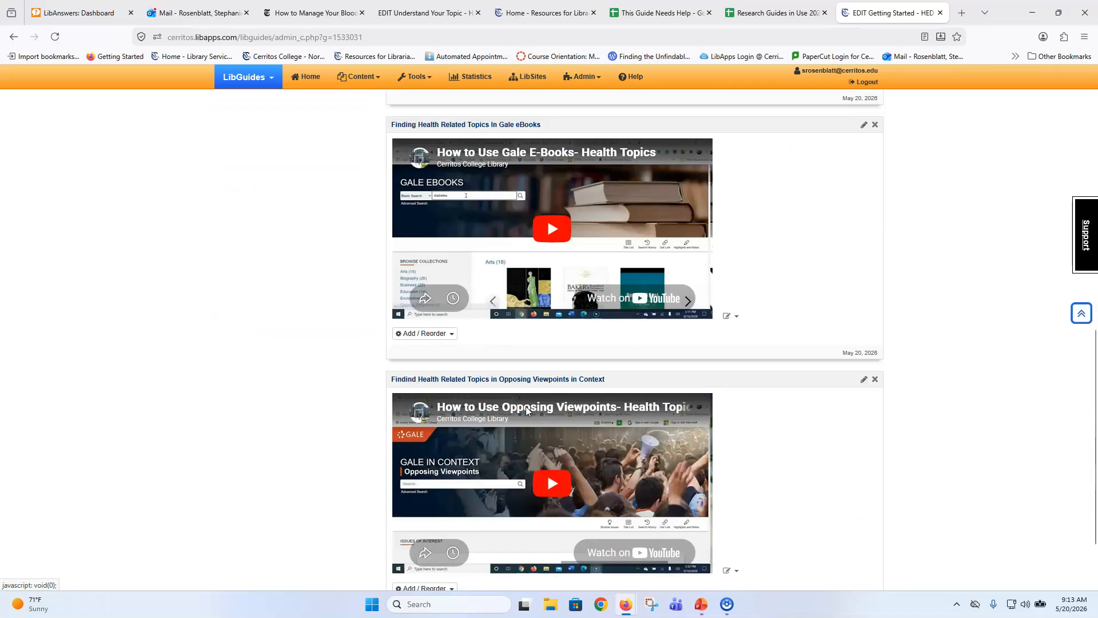
{"action": "scroll", "coordinate": [526, 407], "scroll_direction": "up", "scroll_amount": 12}
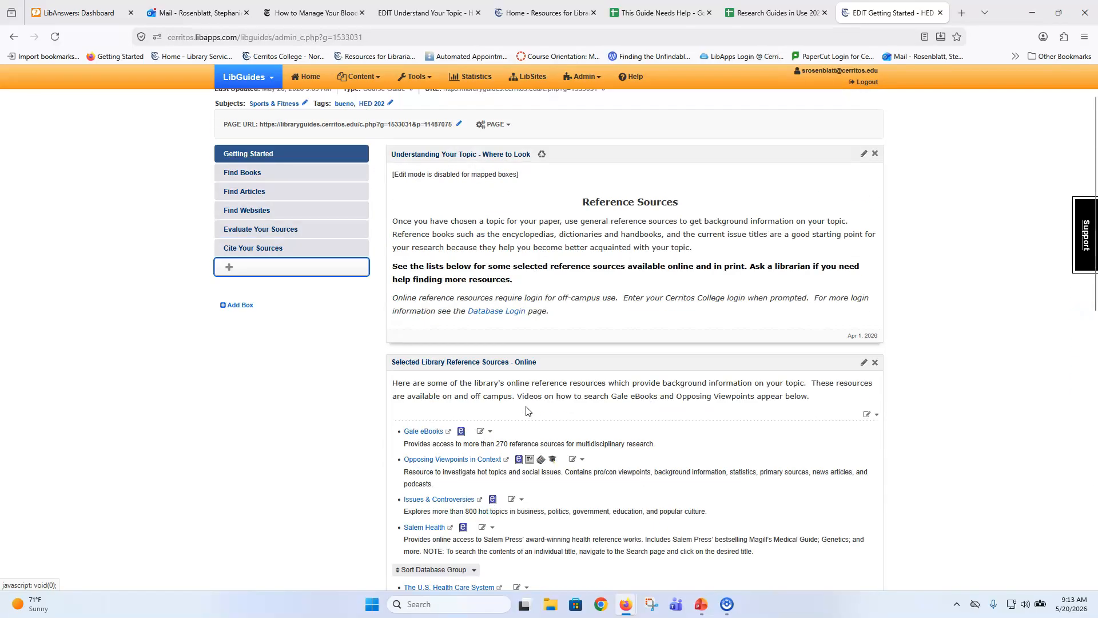
{"action": "scroll", "coordinate": [526, 411], "scroll_direction": "up", "scroll_amount": 2}
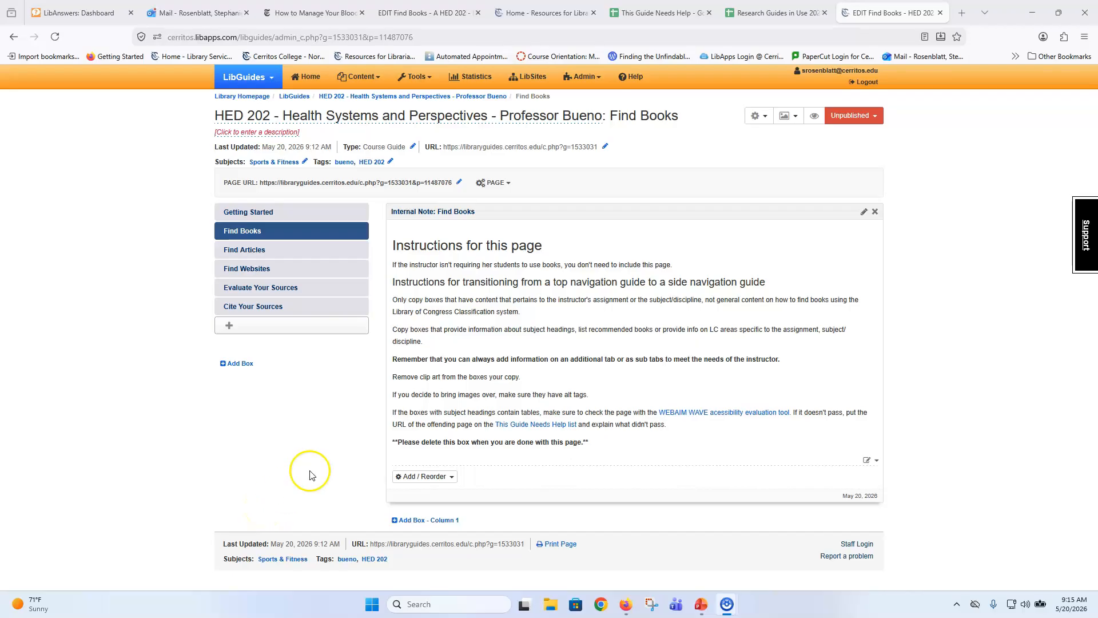
Compare the old guide's Find Books page with the new Find Books page's transition instructions, examining the subject terms, e-book and print book boxes
{"action": "left_click", "coordinate": [427, 16]}
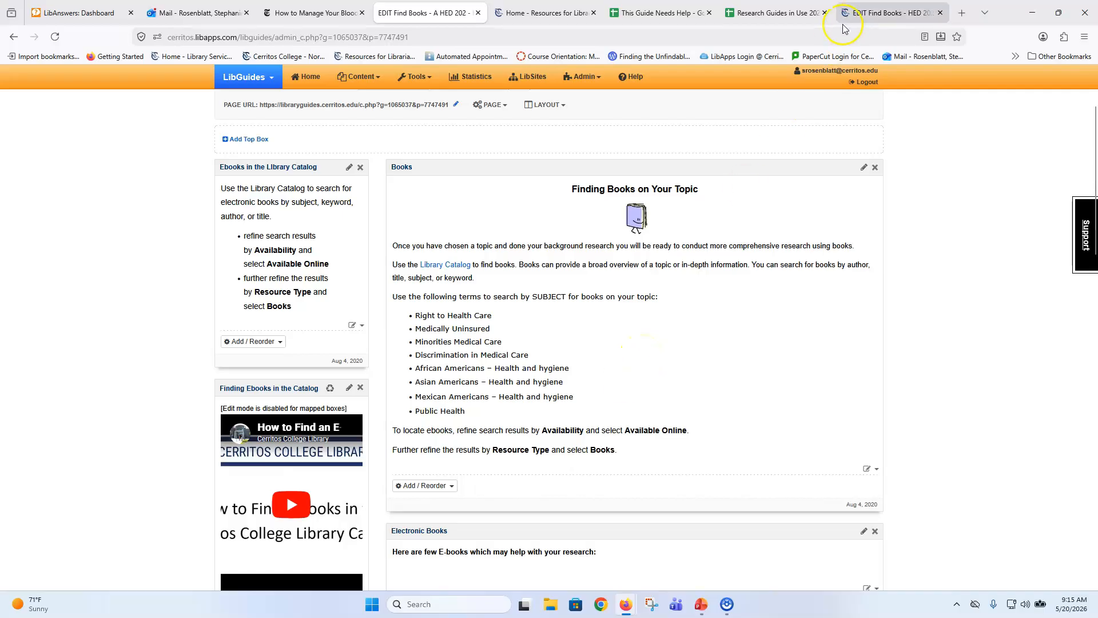
{"action": "left_click", "coordinate": [868, 15]}
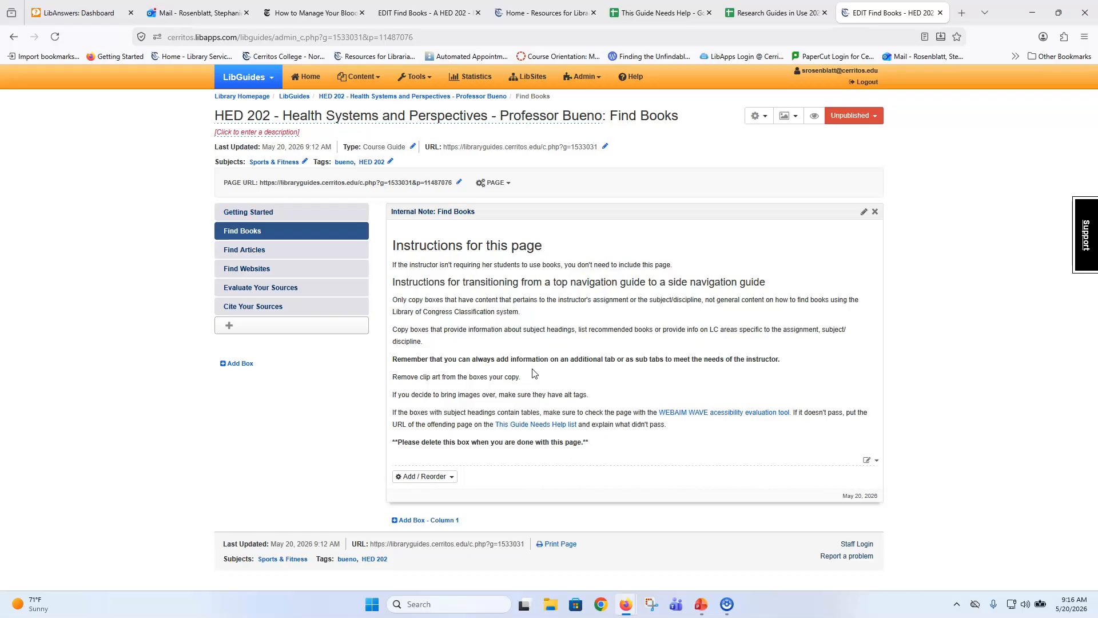
{"action": "left_click", "coordinate": [417, 12]}
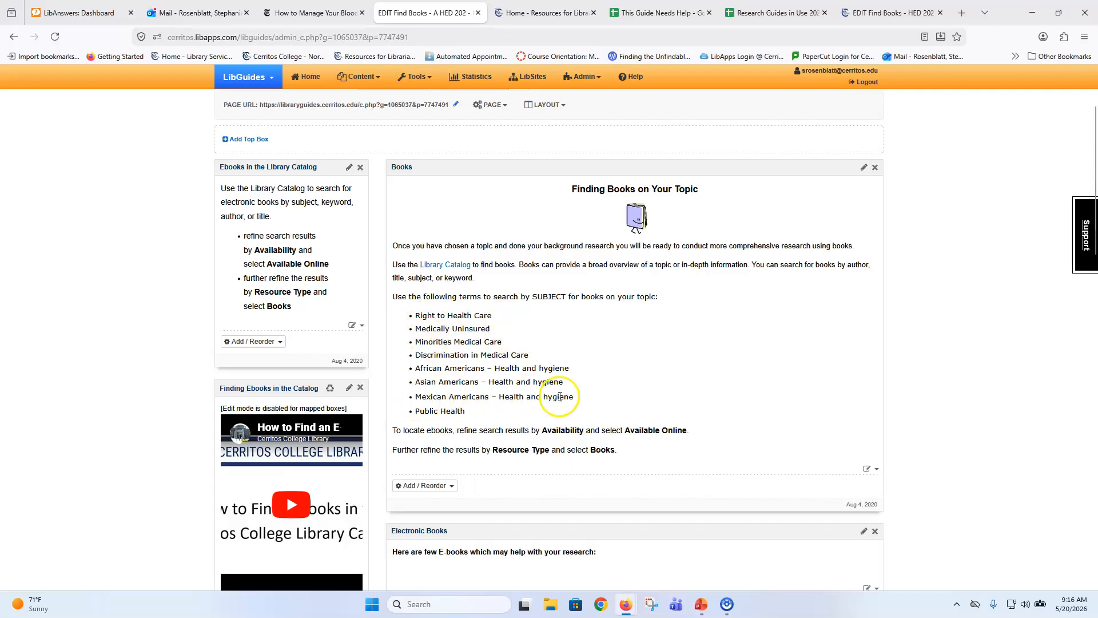
{"action": "scroll", "coordinate": [622, 385], "scroll_direction": "down", "scroll_amount": 2}
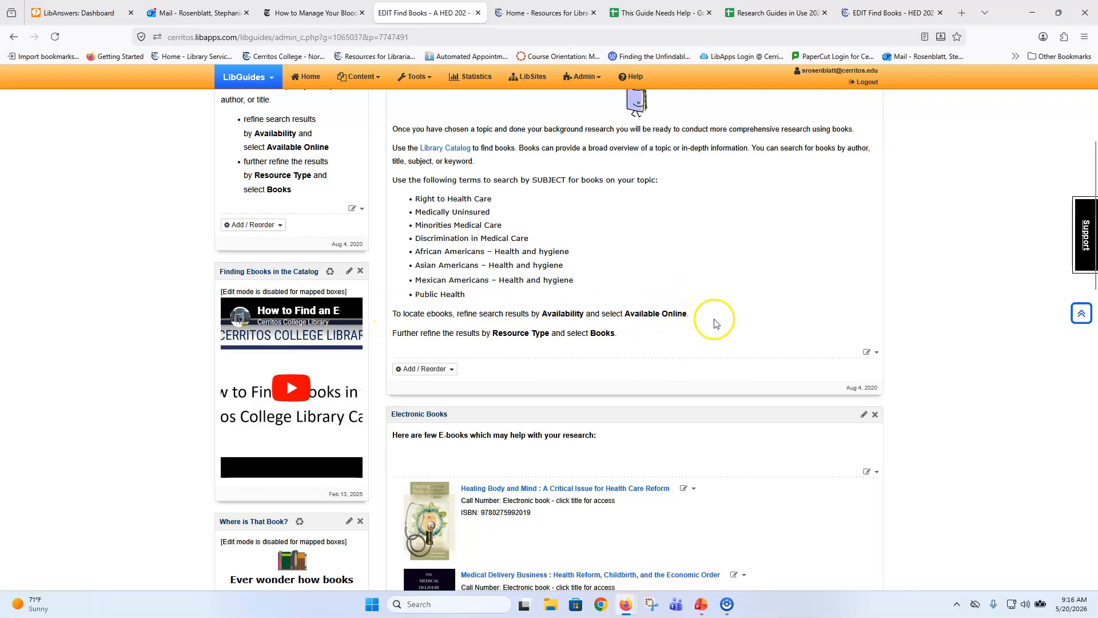
{"action": "scroll", "coordinate": [715, 323], "scroll_direction": "down", "scroll_amount": 1}
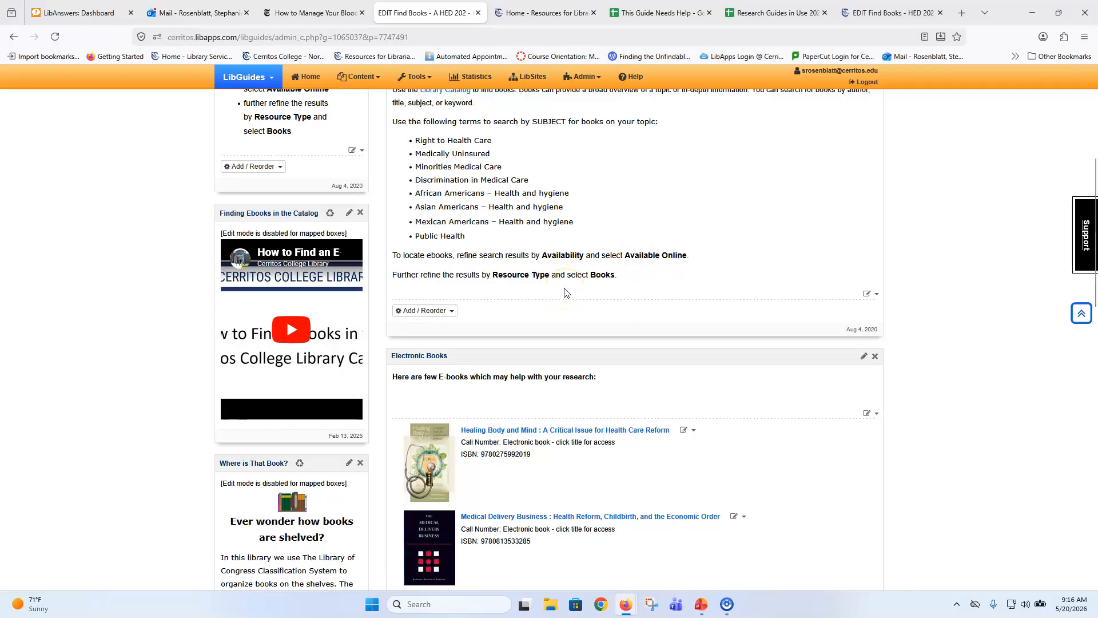
{"action": "scroll", "coordinate": [565, 293], "scroll_direction": "down", "scroll_amount": 4}
{"action": "scroll", "coordinate": [565, 293], "scroll_direction": "up", "scroll_amount": 5}
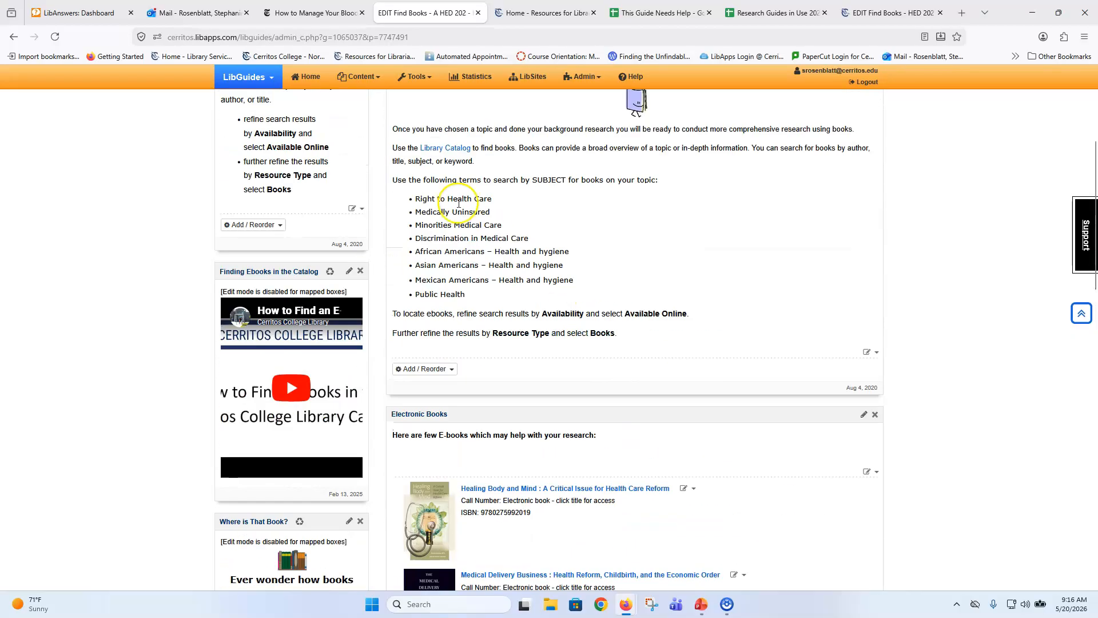
{"action": "scroll", "coordinate": [540, 260], "scroll_direction": "down", "scroll_amount": 3}
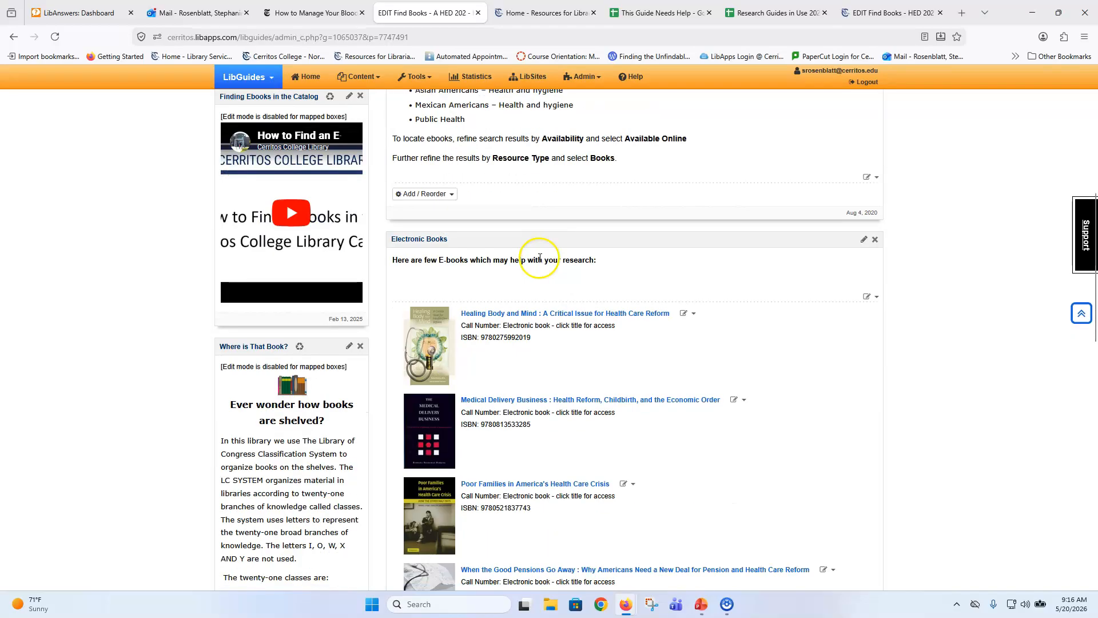
{"action": "scroll", "coordinate": [544, 257], "scroll_direction": "down", "scroll_amount": 1}
{"action": "scroll", "coordinate": [589, 240], "scroll_direction": "down", "scroll_amount": 3}
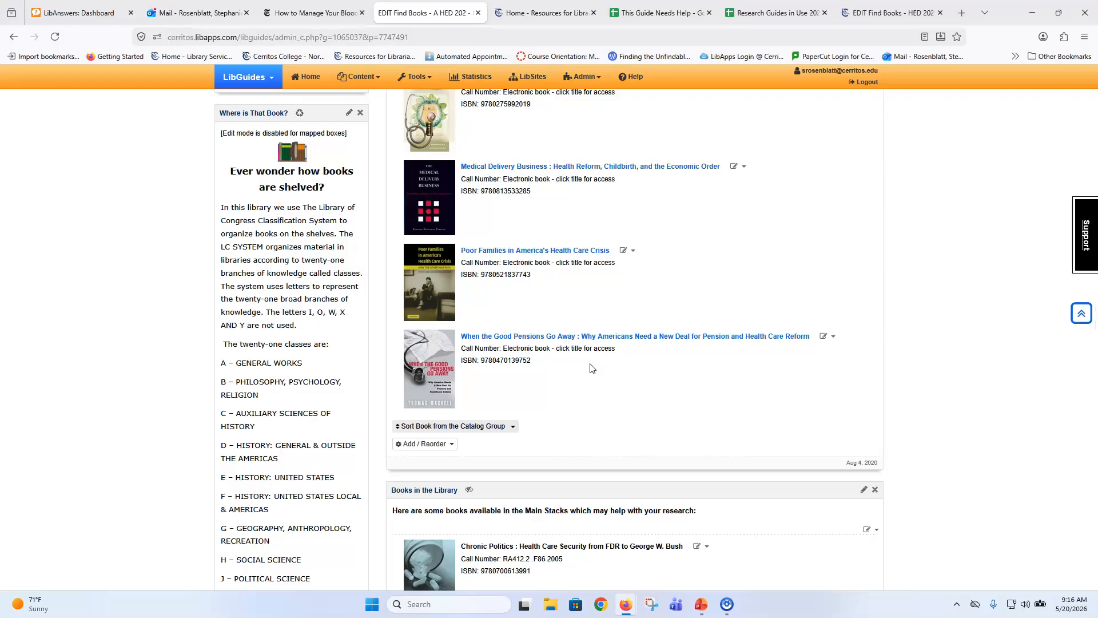
{"action": "left_click", "coordinate": [473, 480]}
{"action": "scroll", "coordinate": [238, 339], "scroll_direction": "down", "scroll_amount": 5}
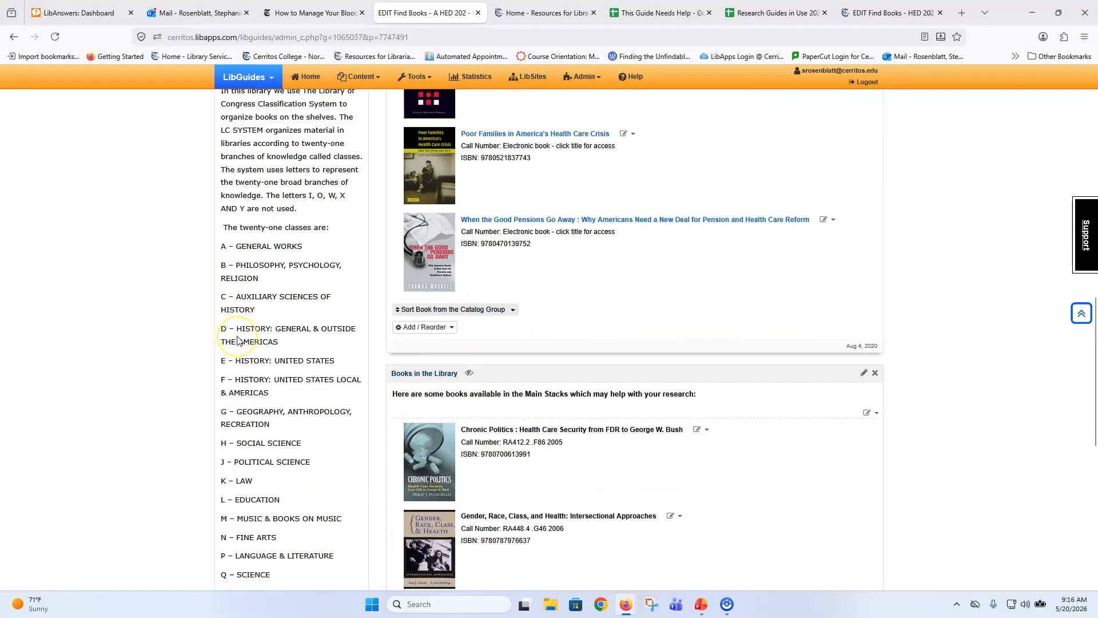
{"action": "scroll", "coordinate": [237, 338], "scroll_direction": "up", "scroll_amount": 10}
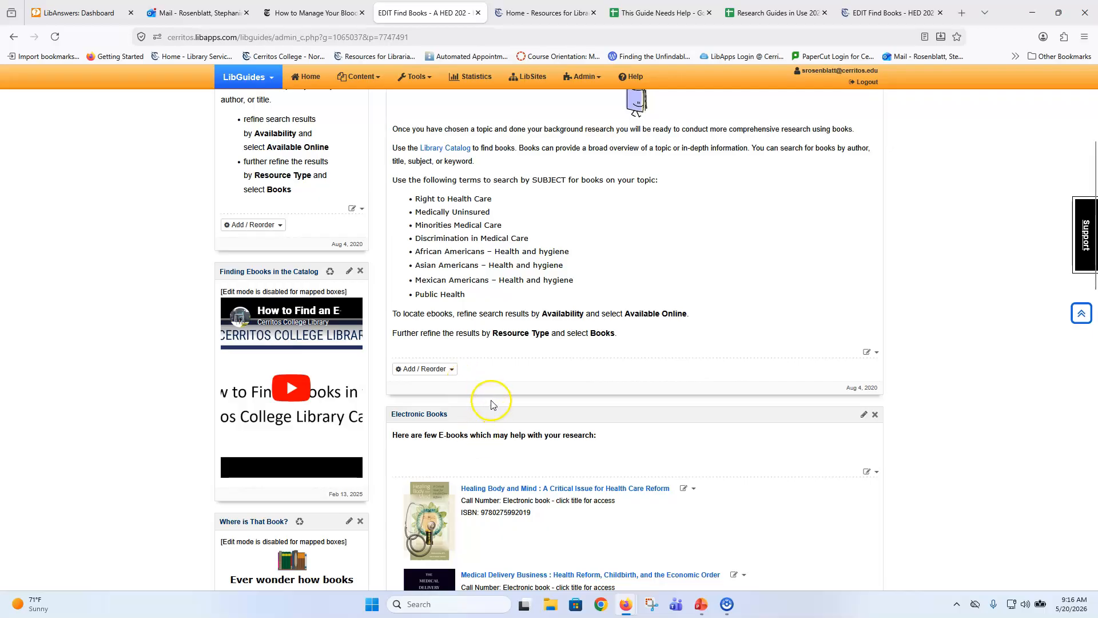
{"action": "scroll", "coordinate": [491, 404], "scroll_direction": "up", "scroll_amount": 4}
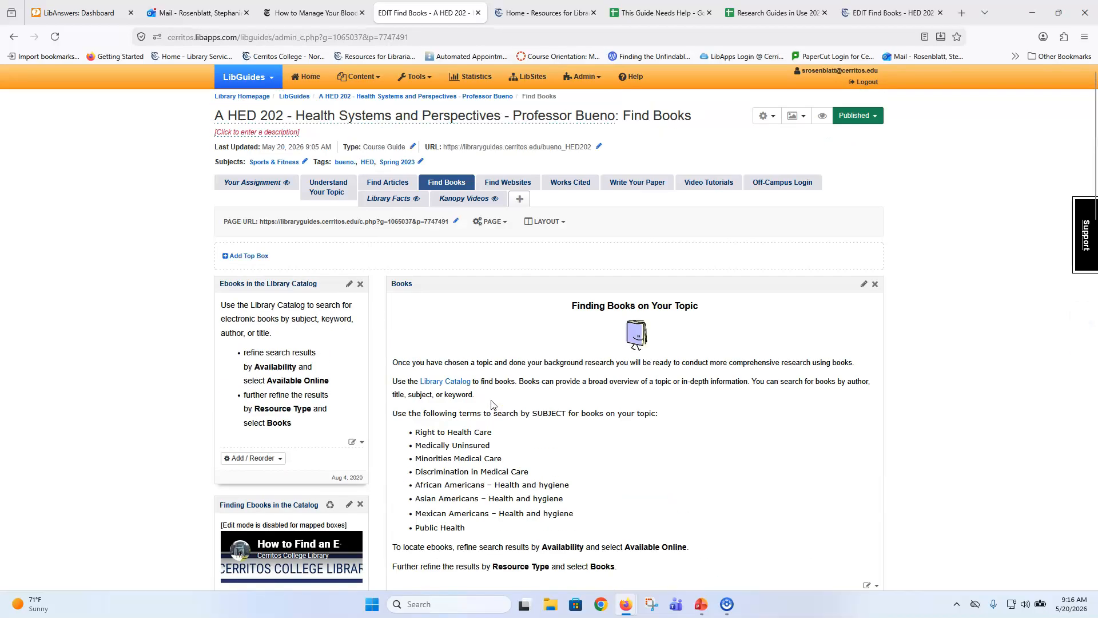
Rename the copied Books box on the new guide's Find Books page as Finding Books on Your Topic
{"action": "left_click", "coordinate": [889, 14]}
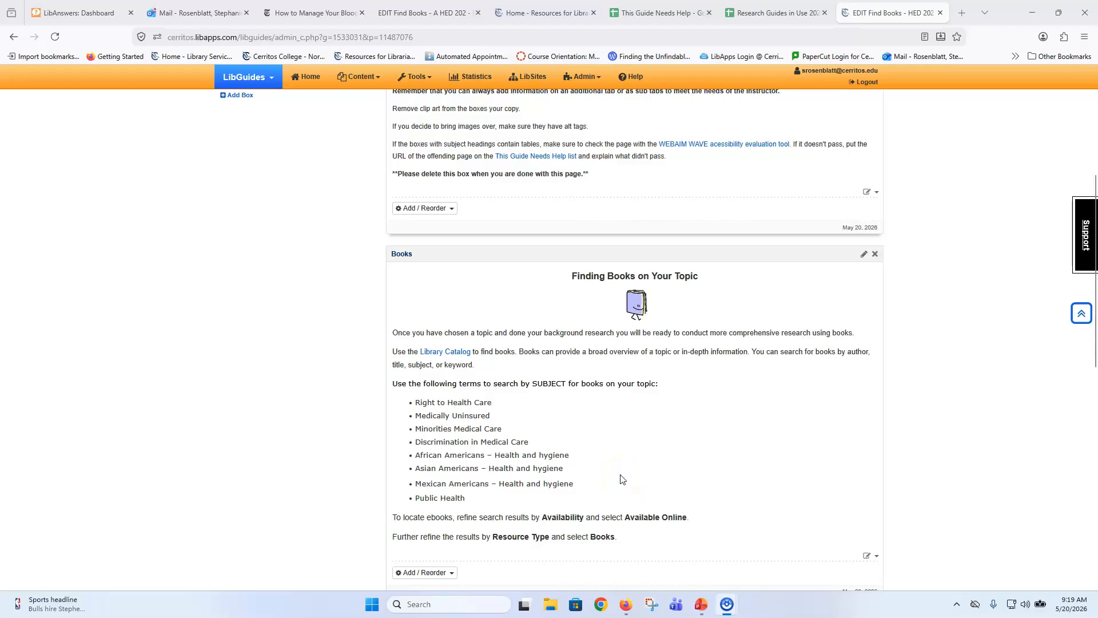
{"action": "scroll", "coordinate": [622, 479], "scroll_direction": "down", "scroll_amount": 1}
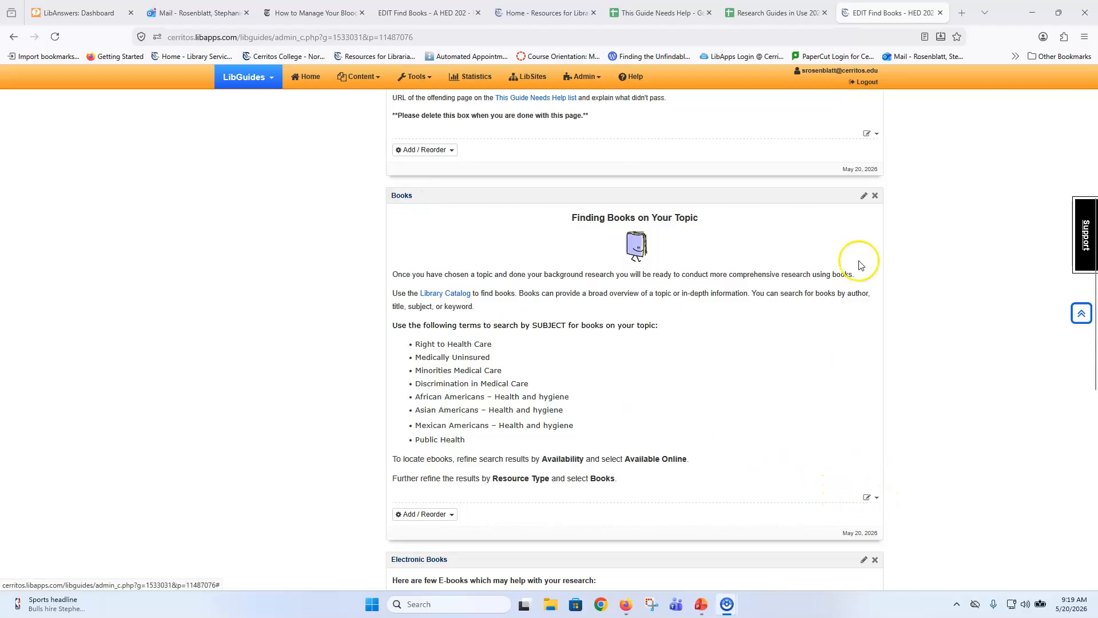
{"action": "left_click", "coordinate": [864, 196]}
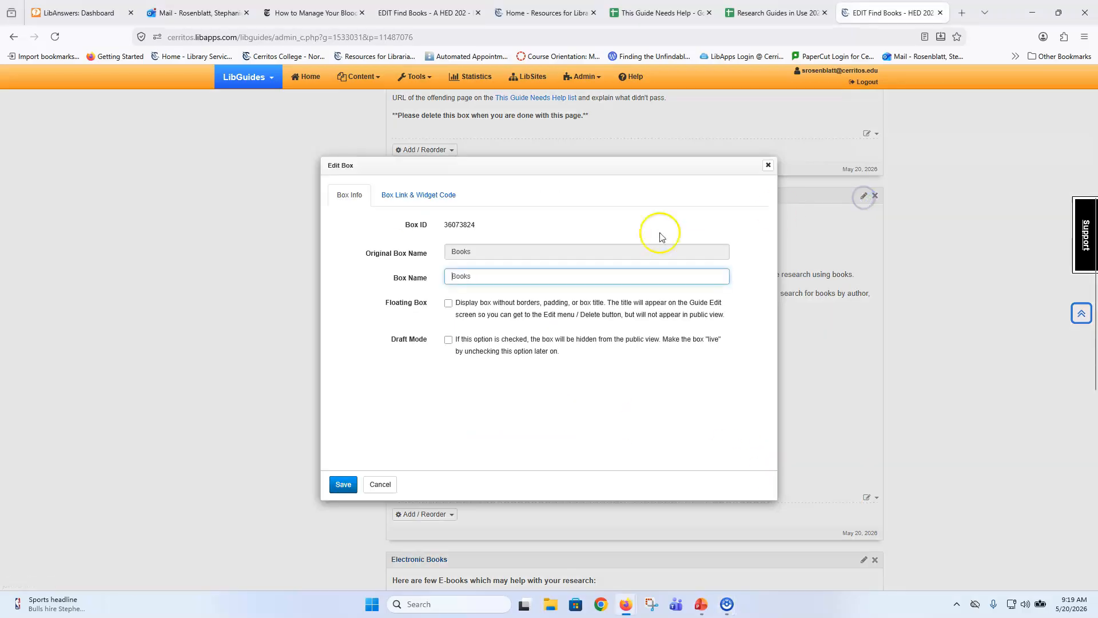
{"action": "left_click_drag", "start_coordinate": [473, 273], "coordinate": [404, 277]}
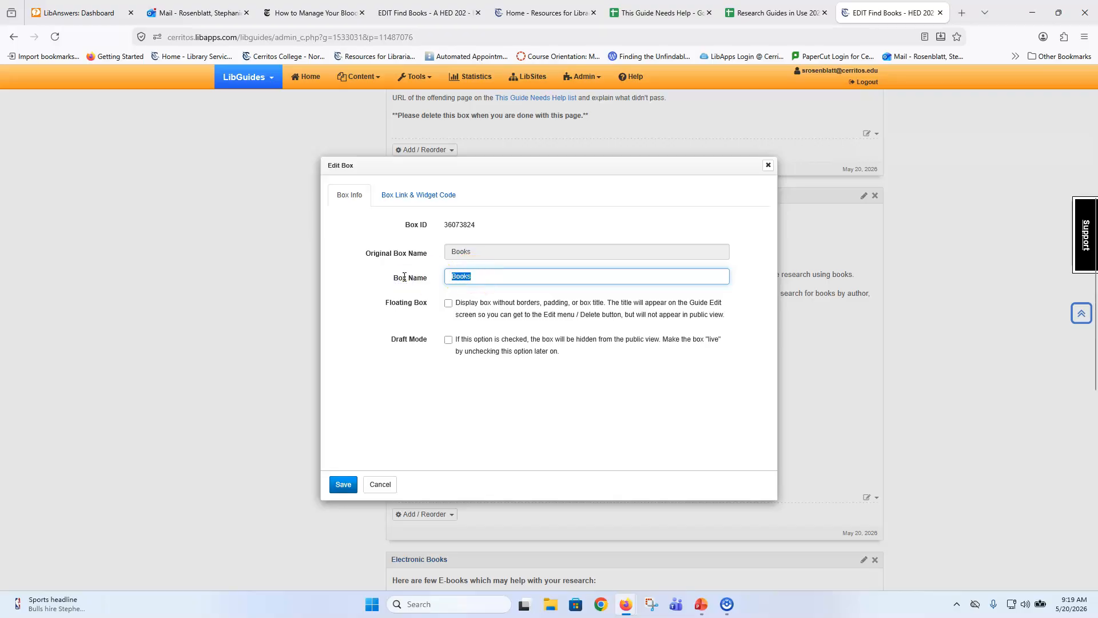
{"action": "type", "text": "Finding Bo"}
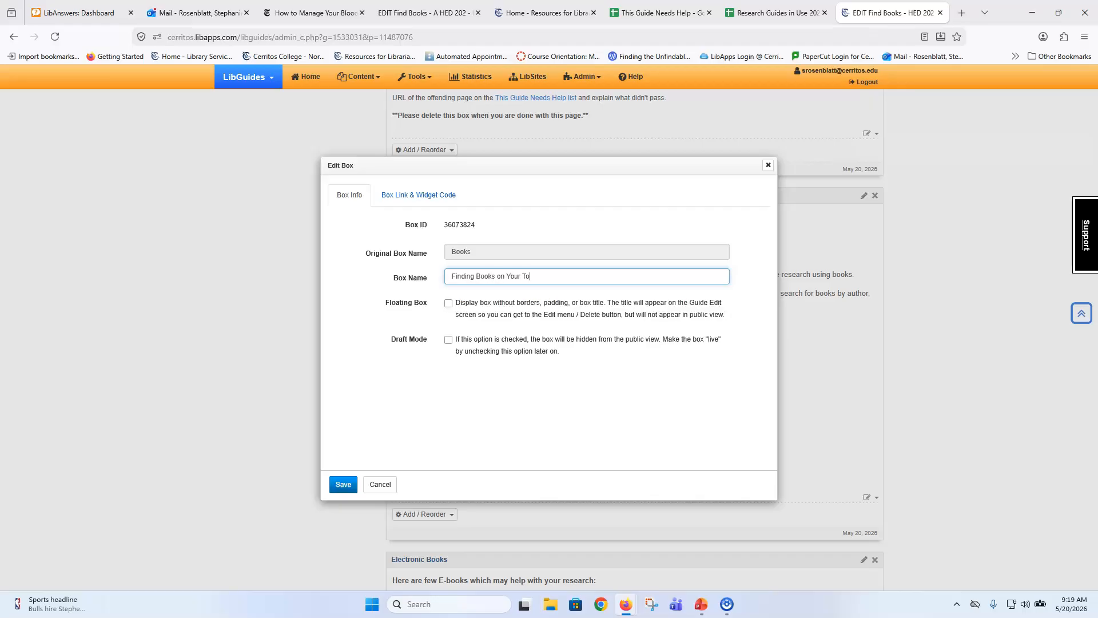
{"action": "left_click", "coordinate": [343, 485]}
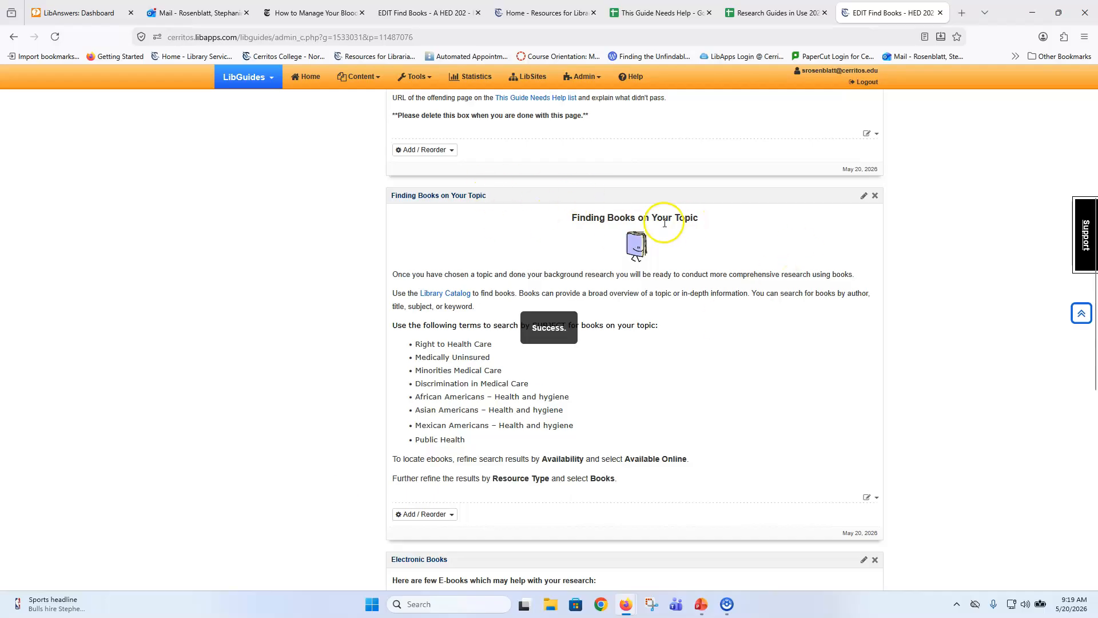
Remove the book clip art and the duplicate centered heading from the Finding Books on Your Topic box's text and save it
{"action": "left_click", "coordinate": [872, 503]}
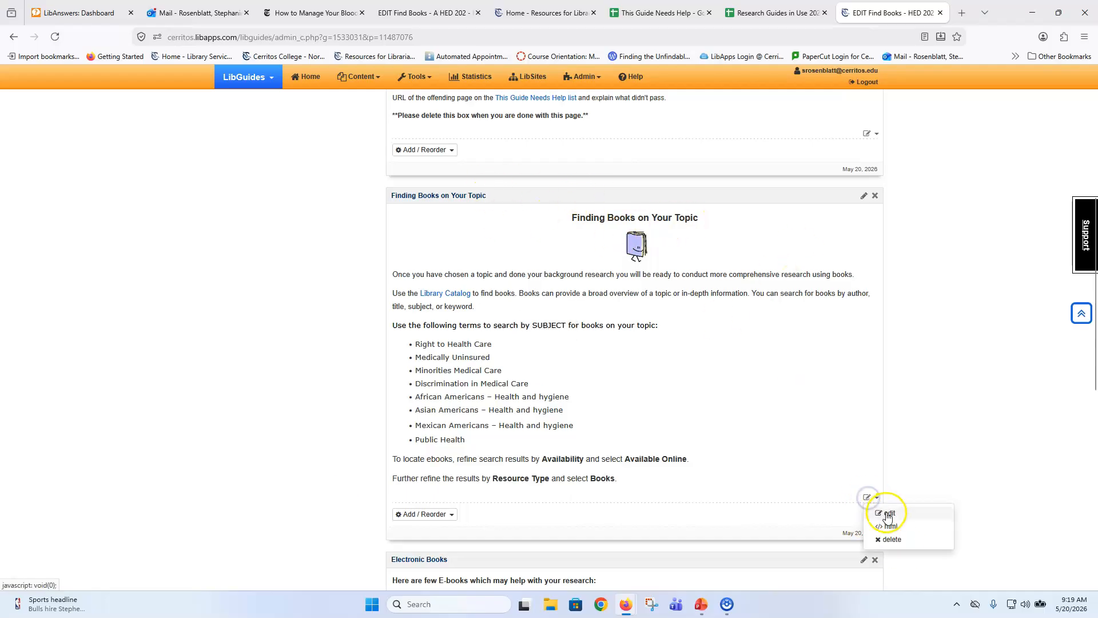
{"action": "left_click", "coordinate": [887, 512]}
{"action": "left_click", "coordinate": [550, 286]}
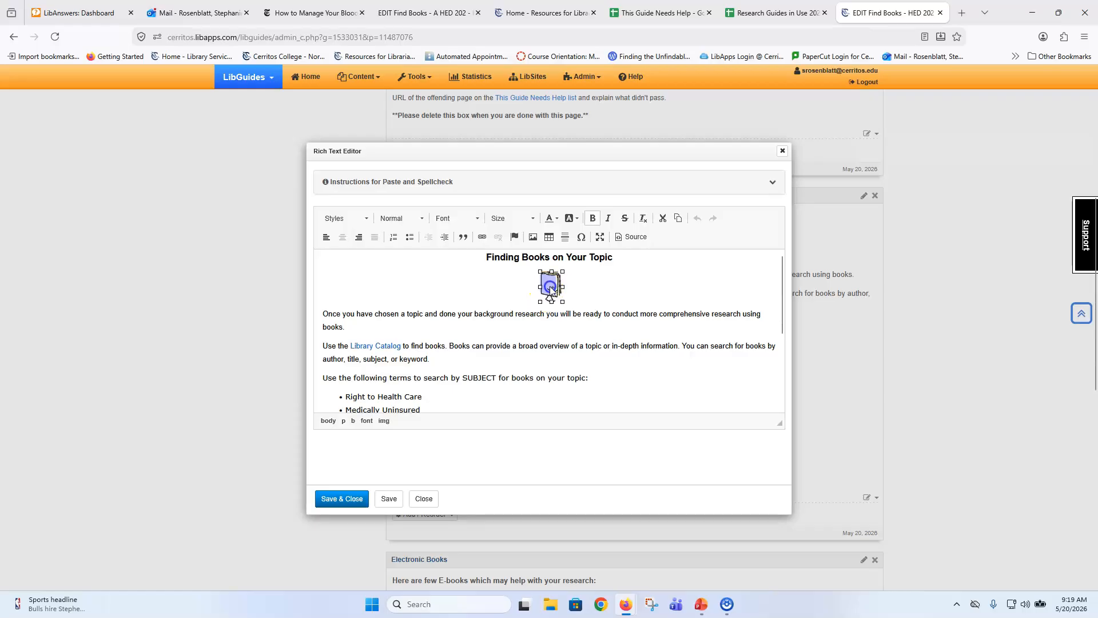
{"action": "key", "text": "Delete"}
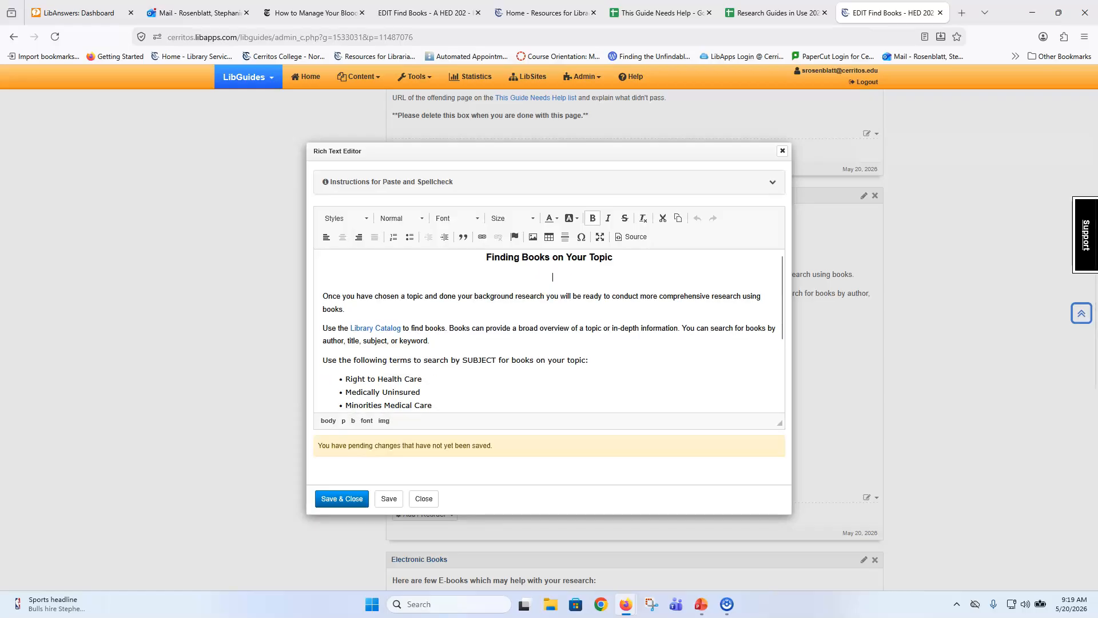
{"action": "left_click", "coordinate": [616, 257]}
{"action": "left_click", "coordinate": [484, 256]}
{"action": "left_click_drag", "start_coordinate": [484, 257], "coordinate": [628, 275]}
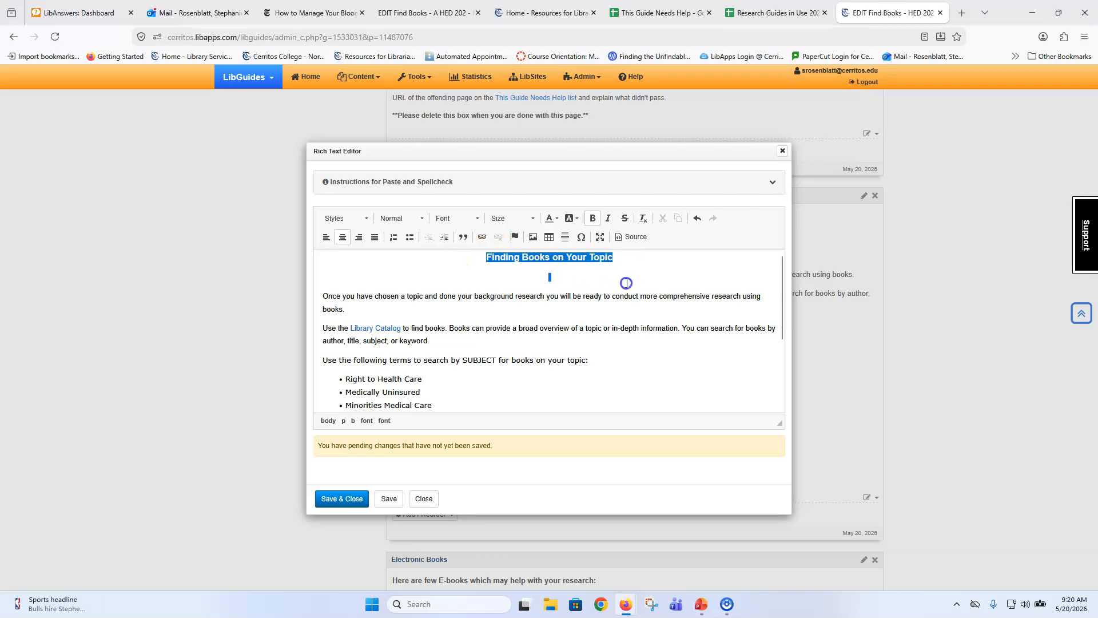
{"action": "key", "text": "Delete"}
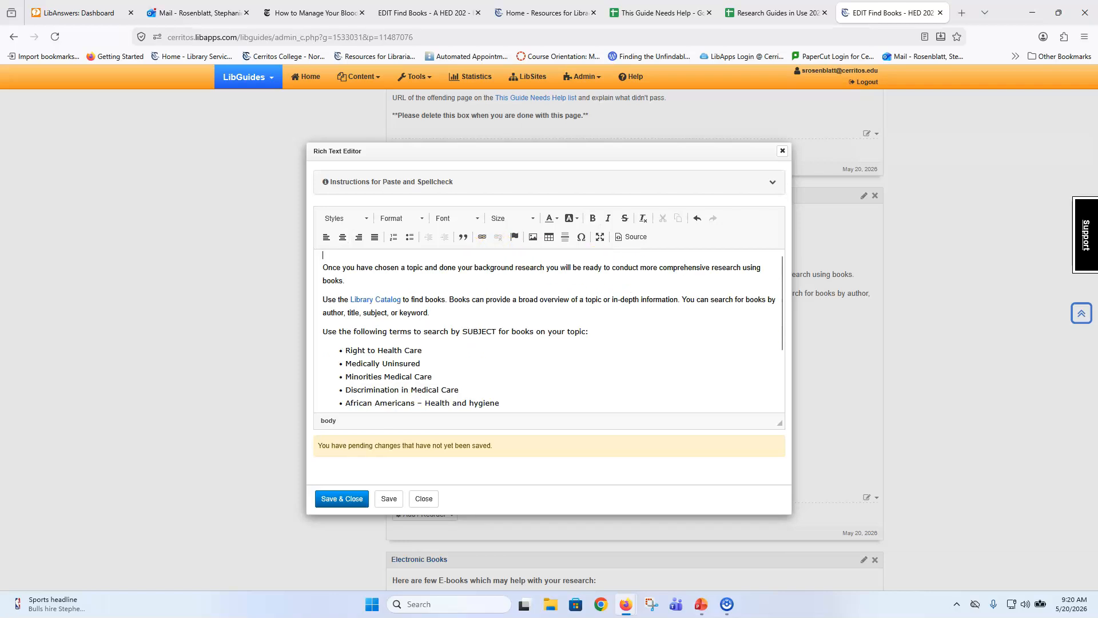
{"action": "key", "text": "Down"}
{"action": "key", "text": "BackSpace"}
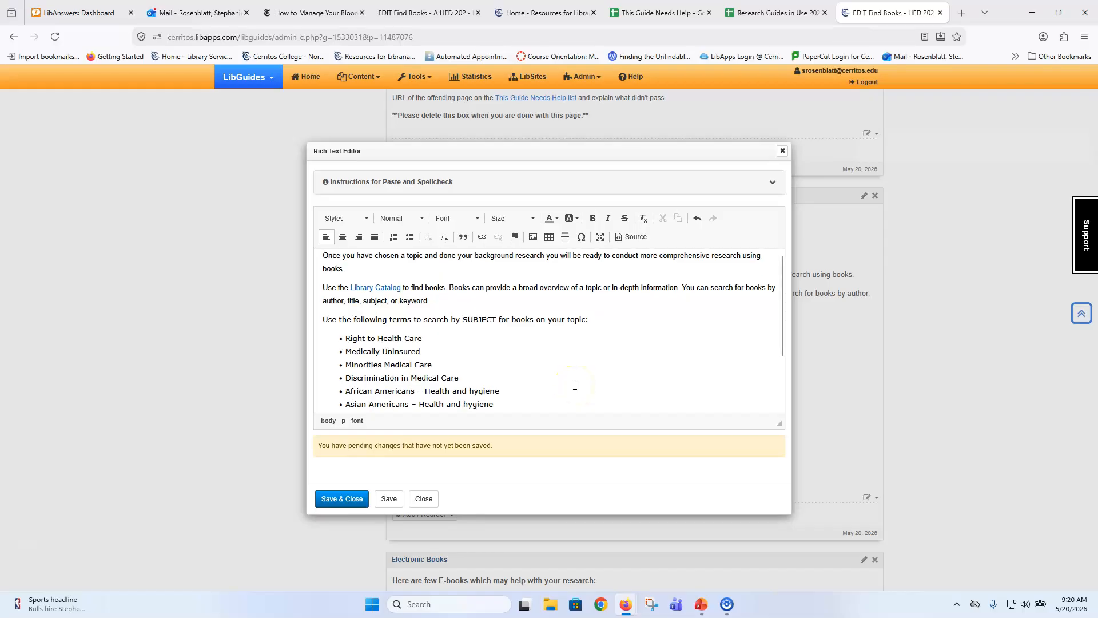
{"action": "left_click", "coordinate": [348, 498]}
Reset all text in the Finding Books on Your Topic box to the default font size and save it
{"action": "left_click", "coordinate": [866, 440]}
{"action": "left_click", "coordinate": [887, 455]}
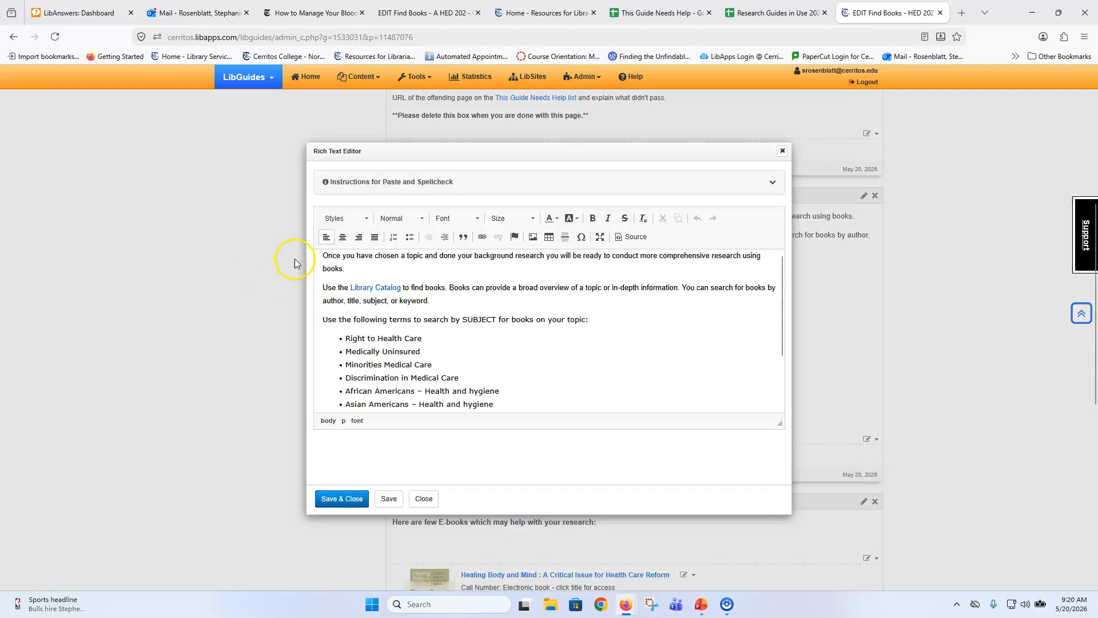
{"action": "left_click_drag", "start_coordinate": [324, 256], "coordinate": [587, 422]}
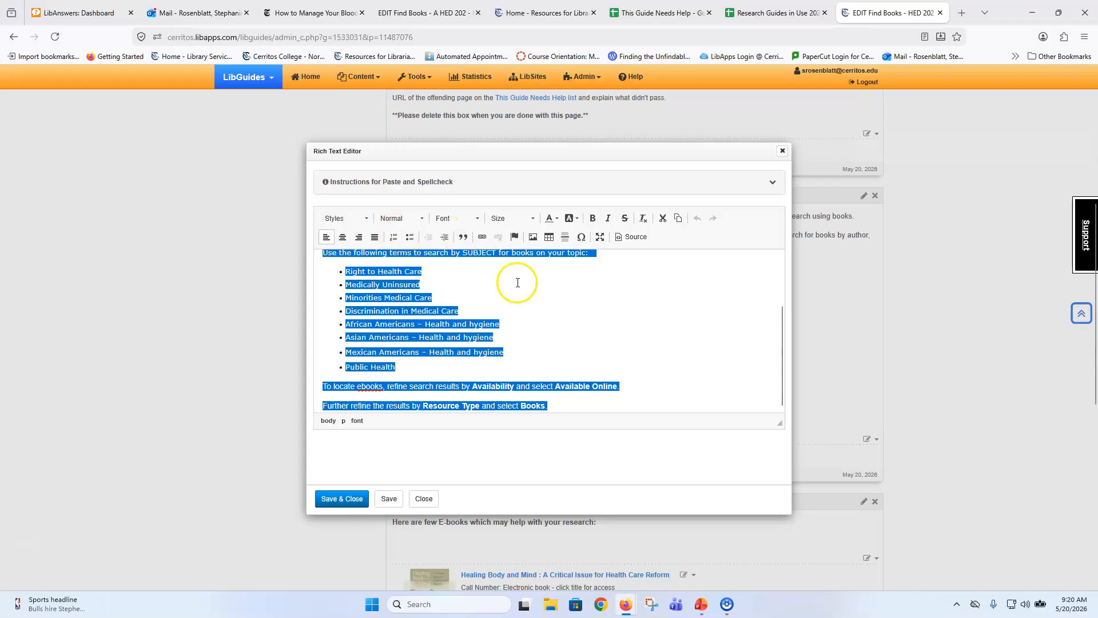
{"action": "left_click", "coordinate": [532, 218]}
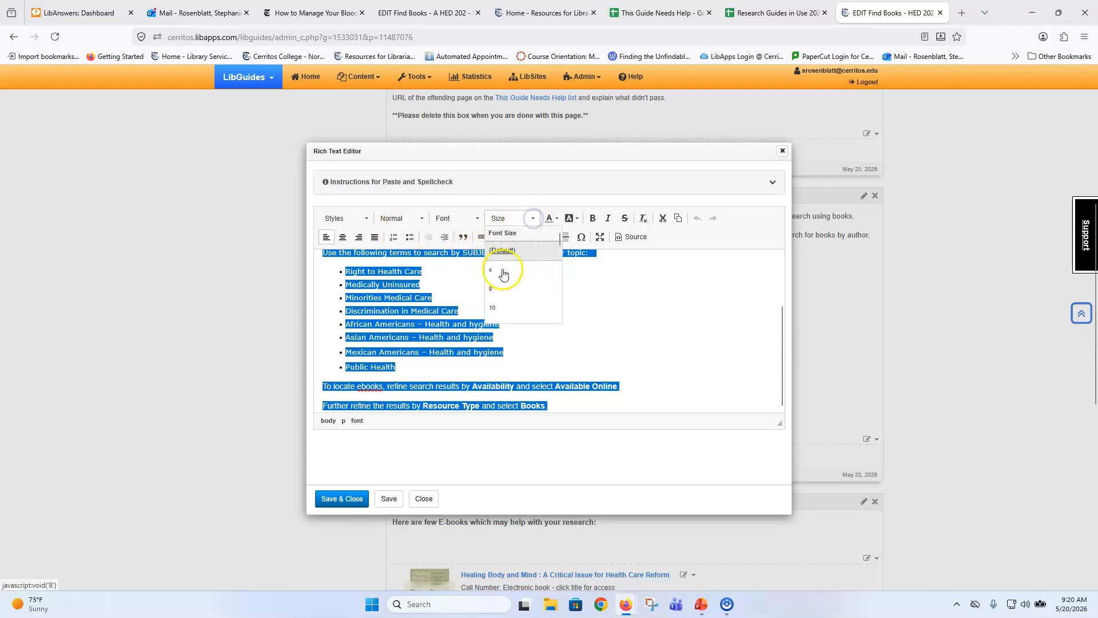
{"action": "left_click", "coordinate": [492, 289]}
{"action": "left_click", "coordinate": [531, 220]}
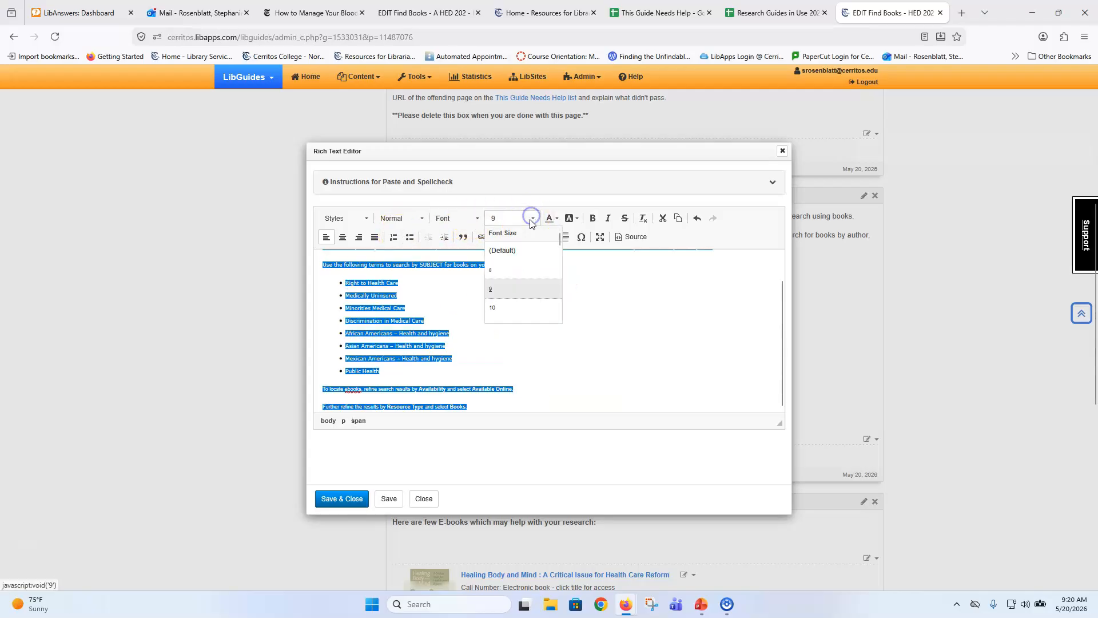
{"action": "left_click", "coordinate": [507, 250]}
{"action": "left_click", "coordinate": [337, 495]}
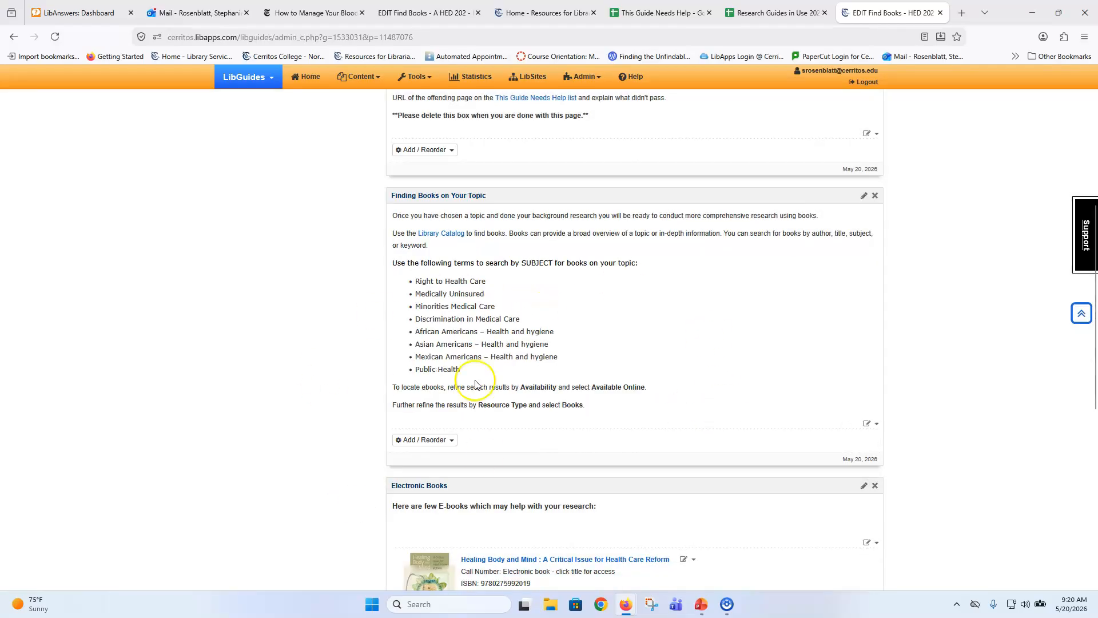
Look up which guide holds the original of the mapped Finding Ebooks in the Catalog box on the old Find Books page
{"action": "scroll", "coordinate": [592, 410], "scroll_direction": "down", "scroll_amount": 6}
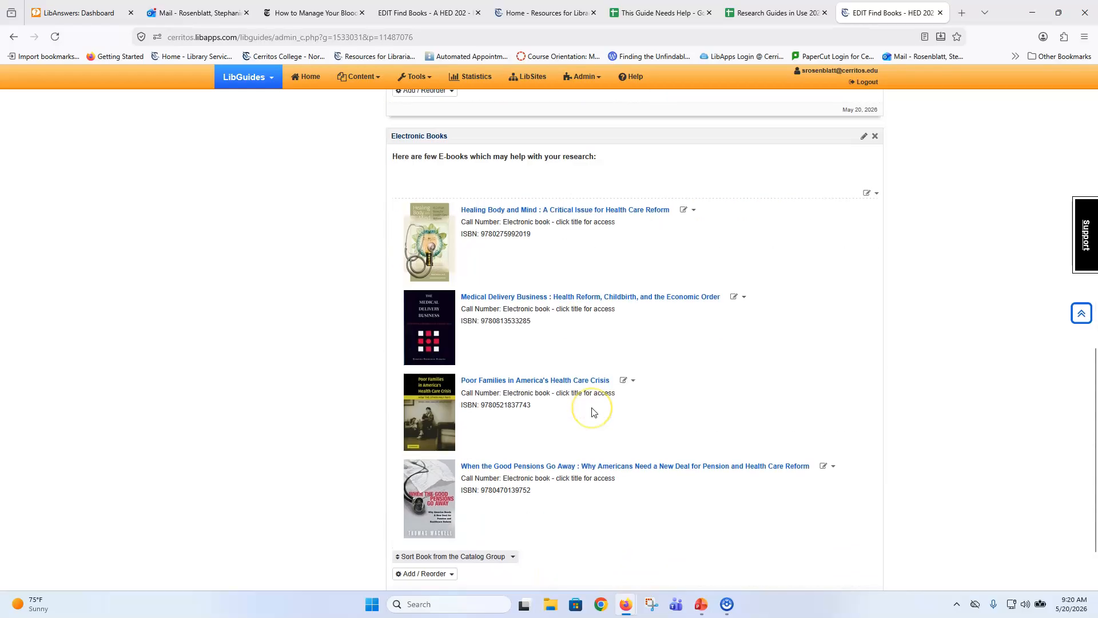
{"action": "scroll", "coordinate": [592, 412], "scroll_direction": "up", "scroll_amount": 9}
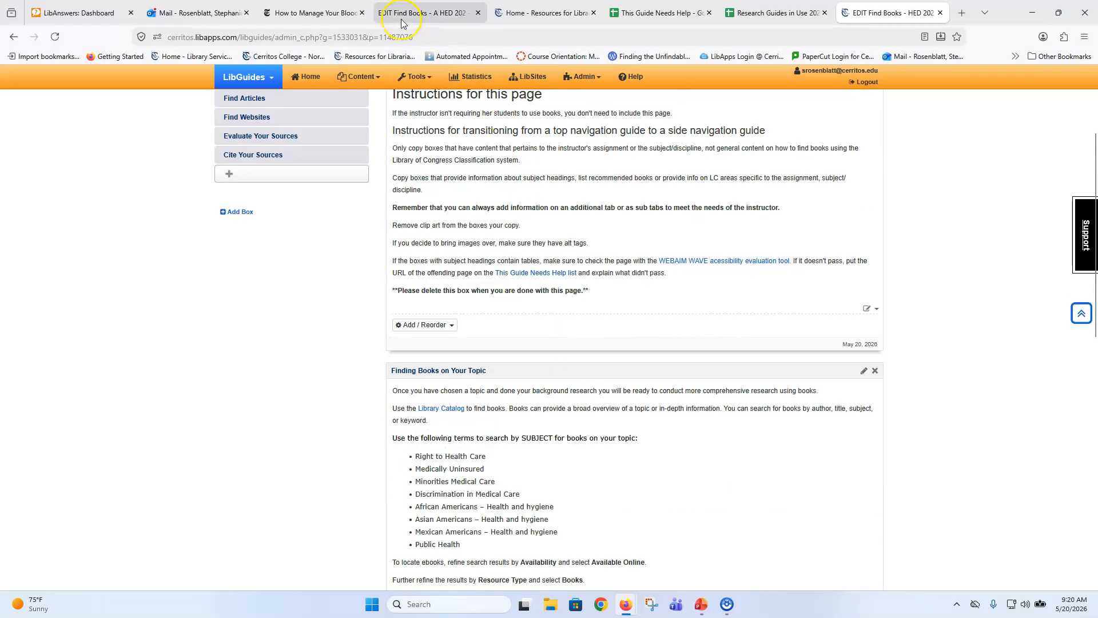
{"action": "left_click", "coordinate": [401, 14]}
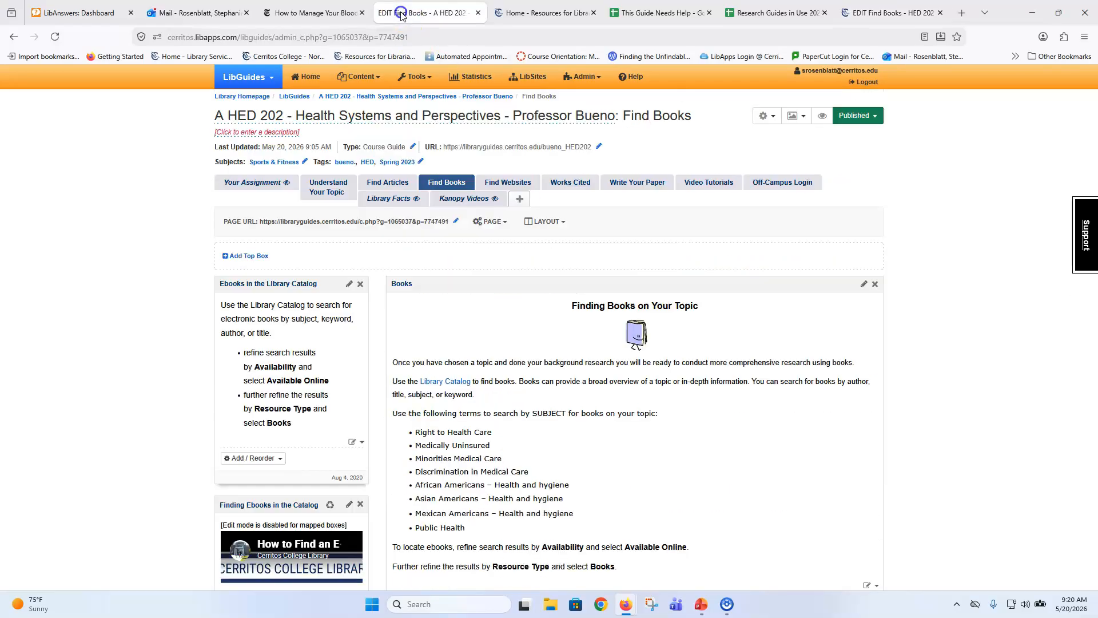
{"action": "left_click", "coordinate": [330, 505]}
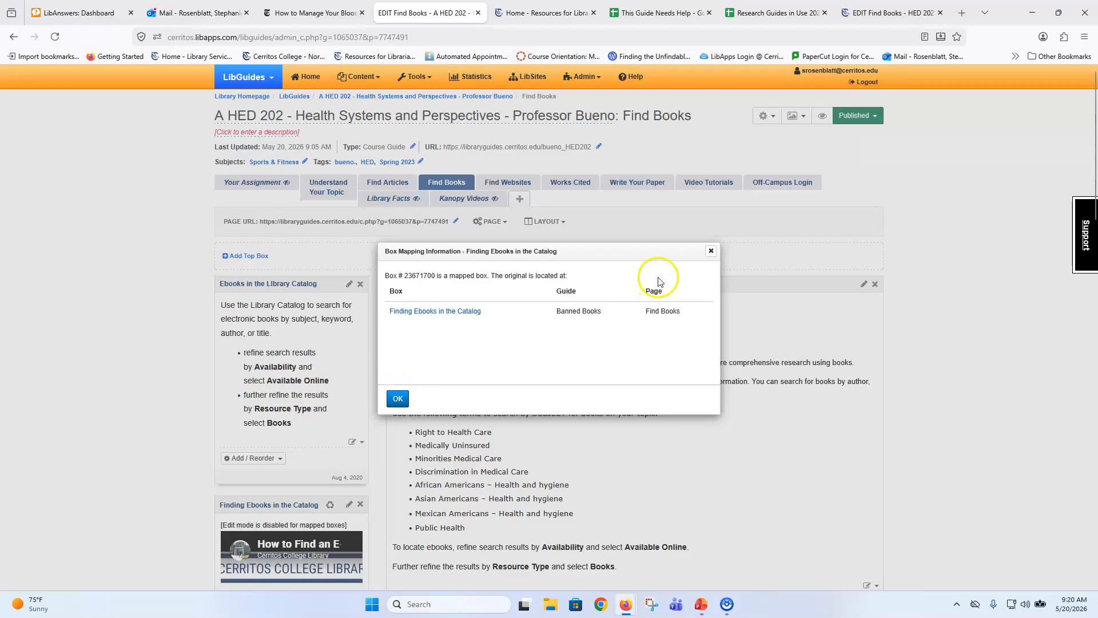
{"action": "left_click", "coordinate": [711, 251]}
Add a stand-alone copy of the Banned Books guide's Finding Ebooks in the Catalog box at the bottom of the new Find Books page
{"action": "left_click", "coordinate": [874, 15]}
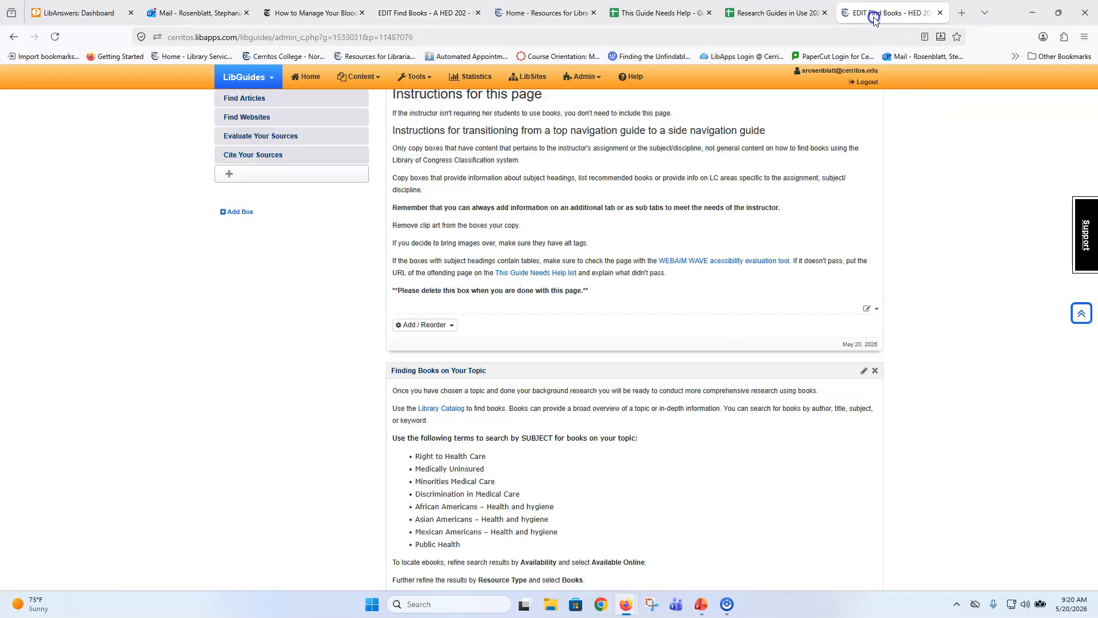
{"action": "scroll", "coordinate": [649, 372], "scroll_direction": "down", "scroll_amount": 10}
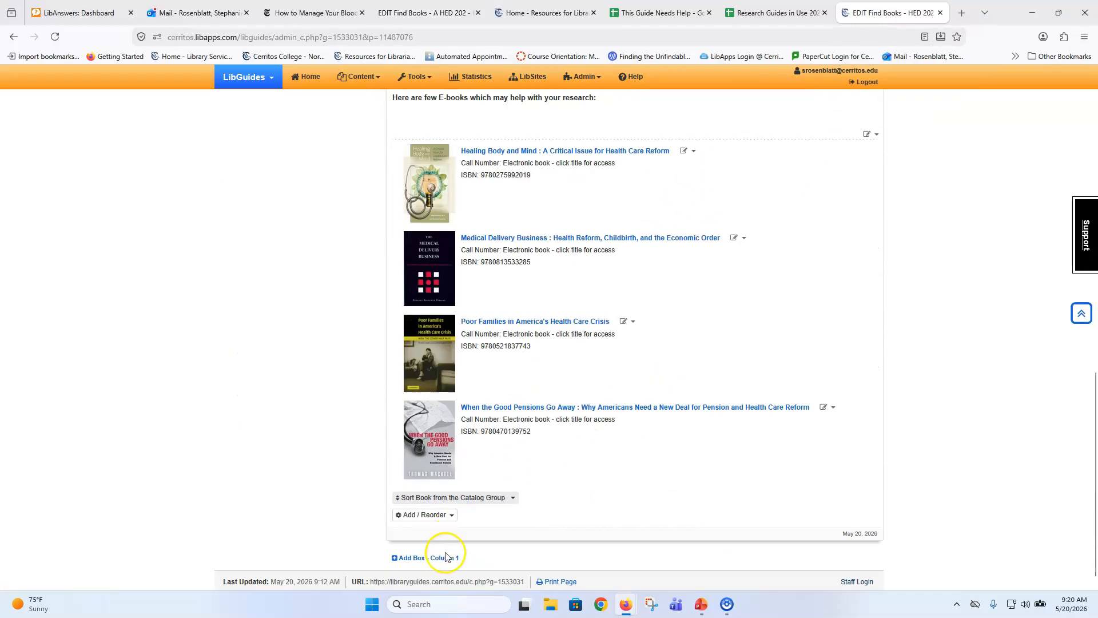
{"action": "left_click", "coordinate": [441, 557]}
{"action": "left_click", "coordinate": [437, 195]}
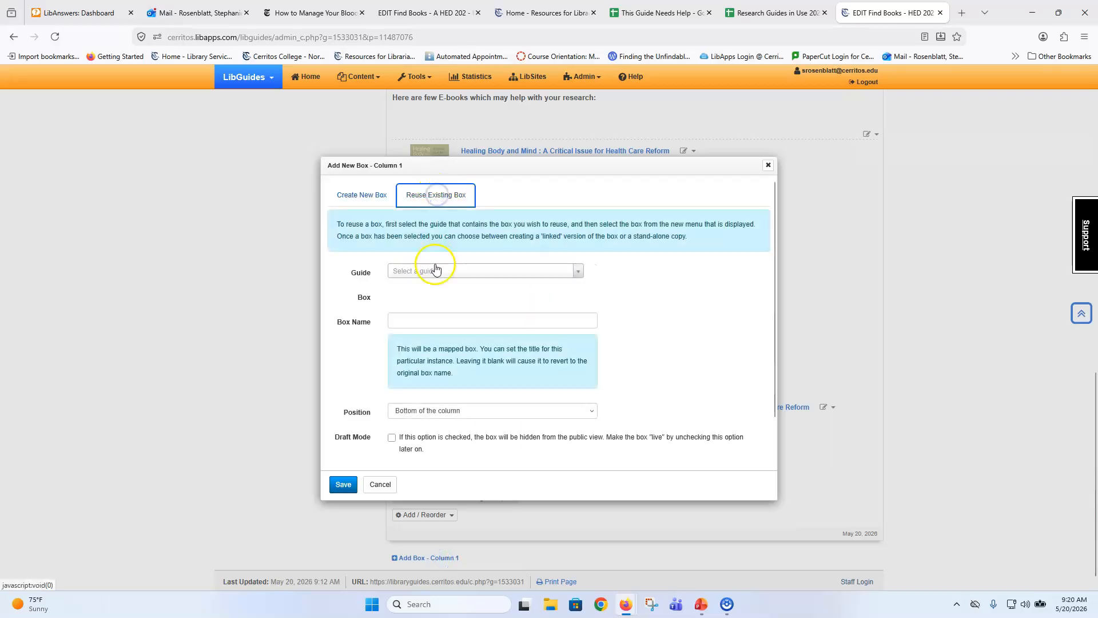
{"action": "left_click", "coordinate": [434, 270]}
{"action": "type", "text": "banned books"}
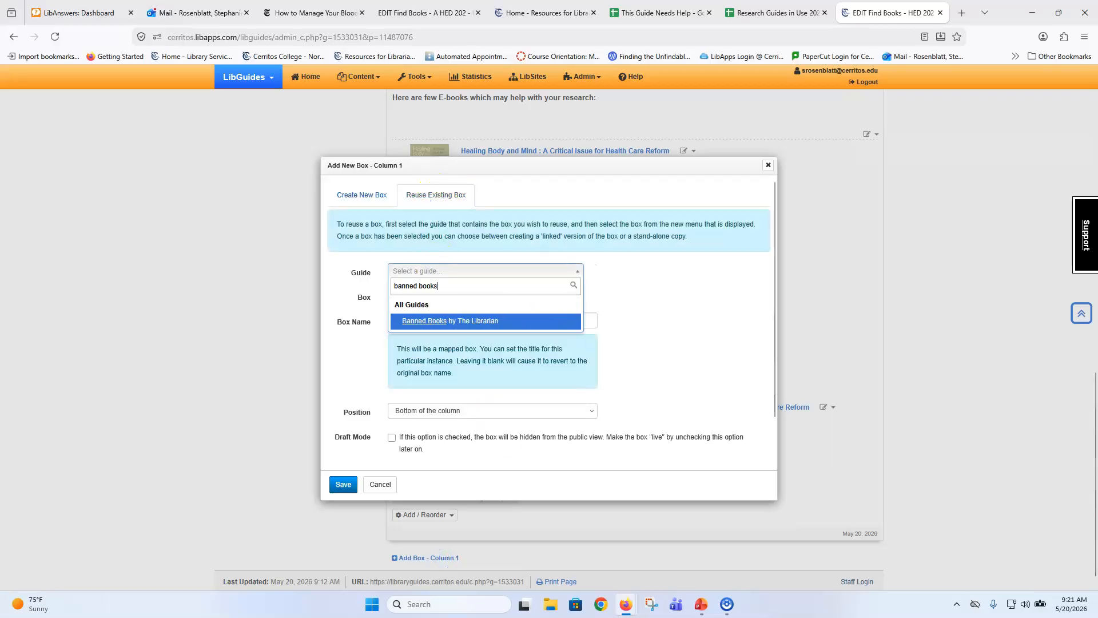
{"action": "left_click", "coordinate": [431, 321]}
{"action": "left_click", "coordinate": [433, 296]}
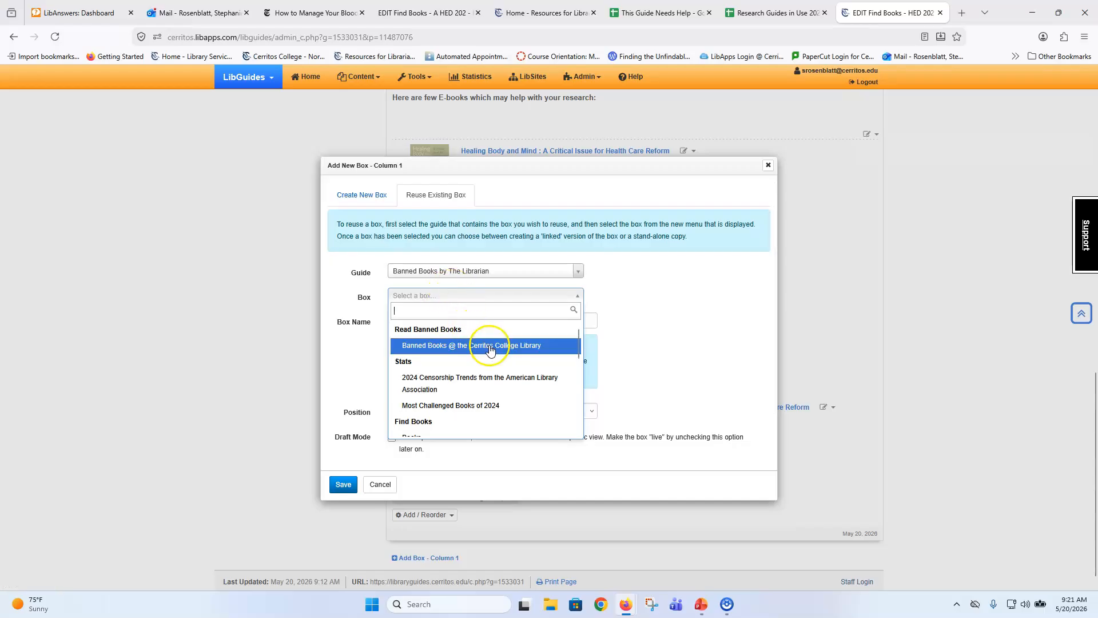
{"action": "scroll", "coordinate": [553, 427], "scroll_direction": "down", "scroll_amount": 1}
{"action": "scroll", "coordinate": [554, 427], "scroll_direction": "down", "scroll_amount": 1}
{"action": "left_click", "coordinate": [521, 373]}
{"action": "scroll", "coordinate": [511, 419], "scroll_direction": "down", "scroll_amount": 1}
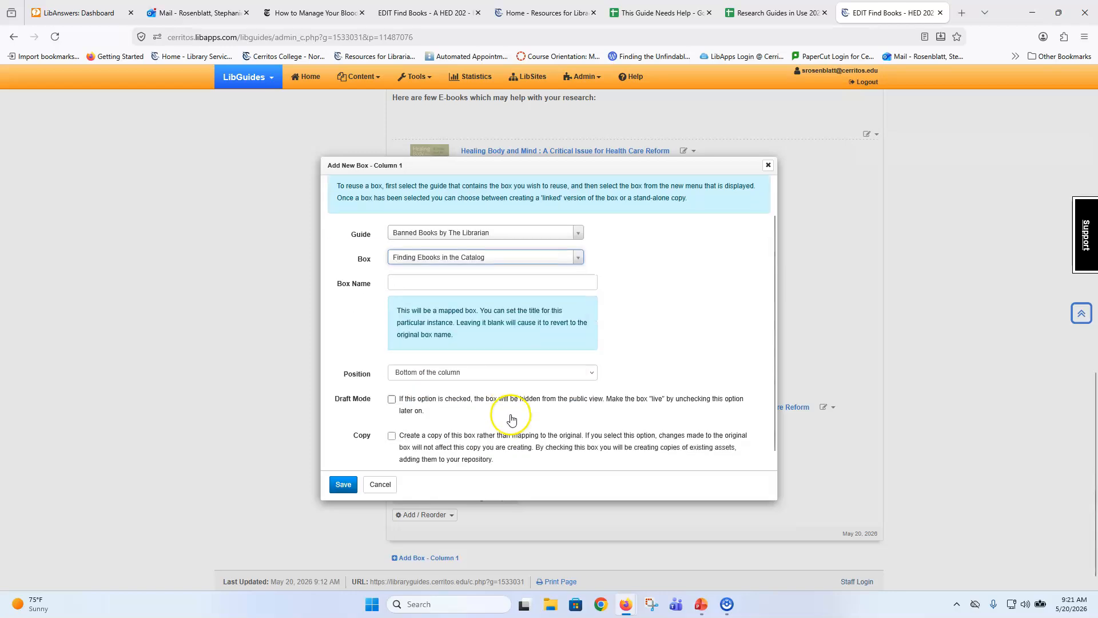
{"action": "left_click", "coordinate": [391, 435]}
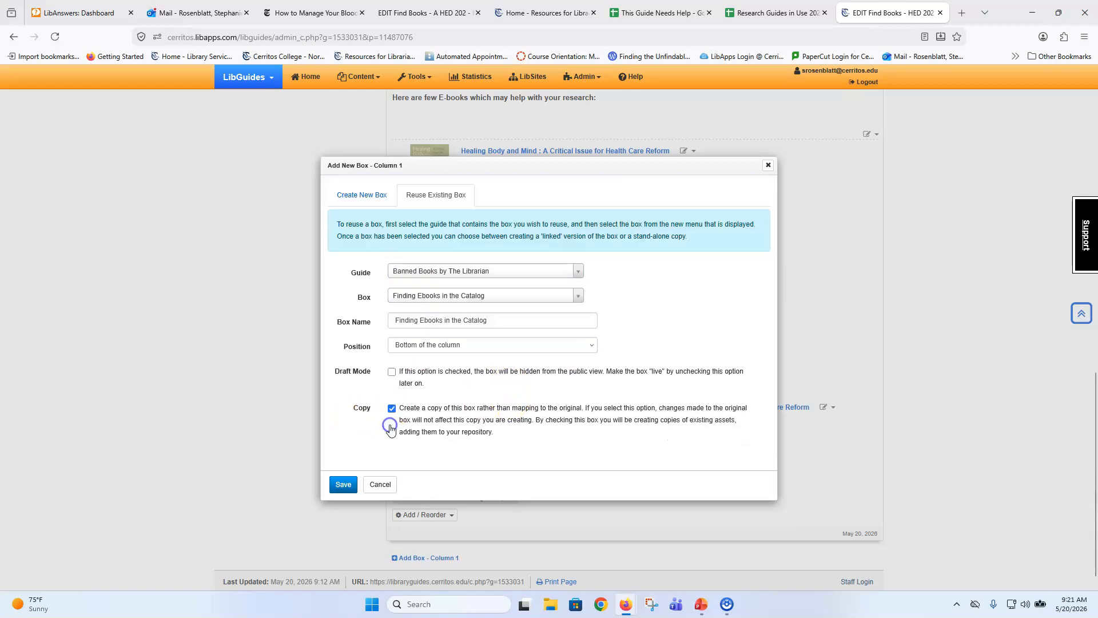
{"action": "left_click", "coordinate": [343, 485]}
Reorder the Find Books page's boxes so Finding Ebooks in the Catalog sits directly above Electronic Books
{"action": "scroll", "coordinate": [604, 469], "scroll_direction": "down", "scroll_amount": 5}
{"action": "scroll", "coordinate": [604, 468], "scroll_direction": "up", "scroll_amount": 10}
{"action": "scroll", "coordinate": [603, 466], "scroll_direction": "up", "scroll_amount": 4}
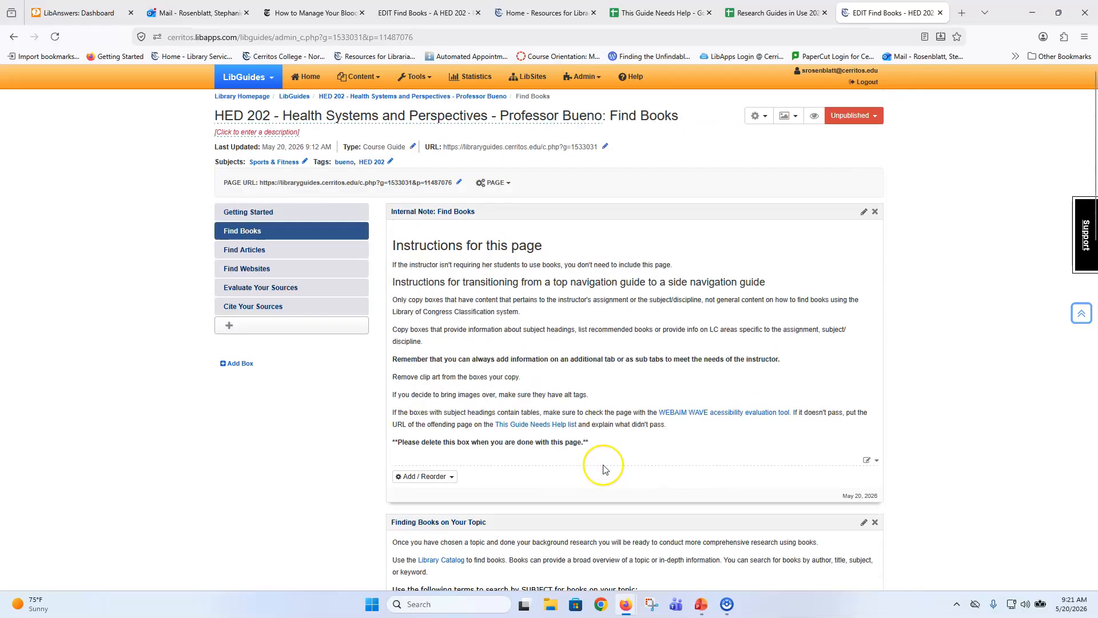
{"action": "scroll", "coordinate": [604, 469], "scroll_direction": "down", "scroll_amount": 10}
{"action": "scroll", "coordinate": [603, 469], "scroll_direction": "up", "scroll_amount": 5}
{"action": "scroll", "coordinate": [603, 468], "scroll_direction": "up", "scroll_amount": 7}
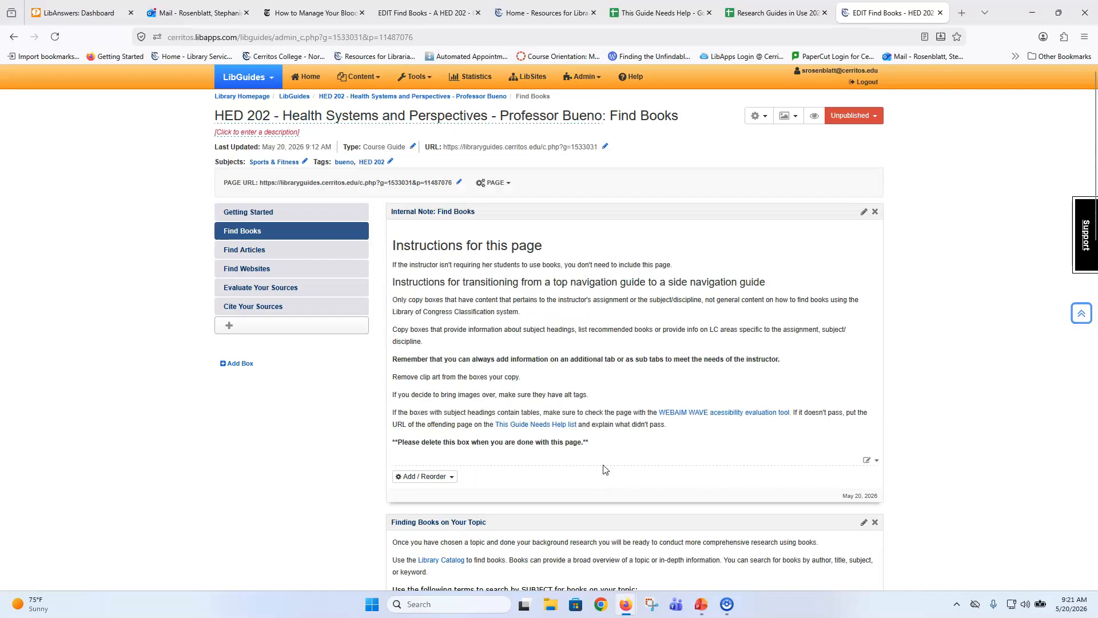
{"action": "left_click", "coordinate": [492, 182]}
{"action": "left_click", "coordinate": [489, 319]}
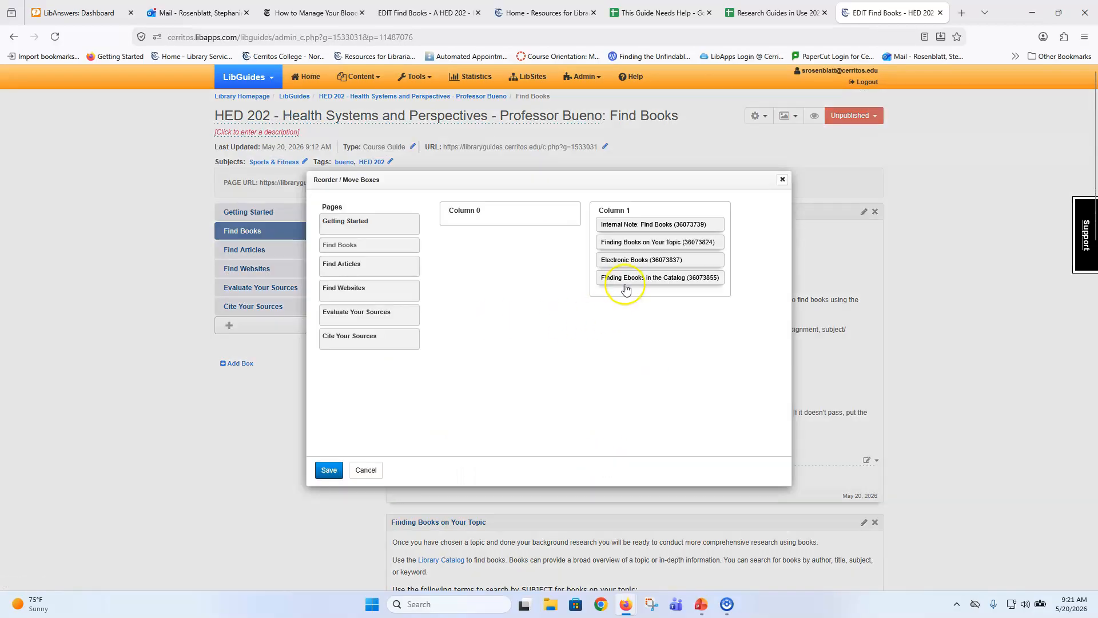
{"action": "left_click_drag", "start_coordinate": [627, 281], "coordinate": [628, 252]}
{"action": "left_click", "coordinate": [329, 471]}
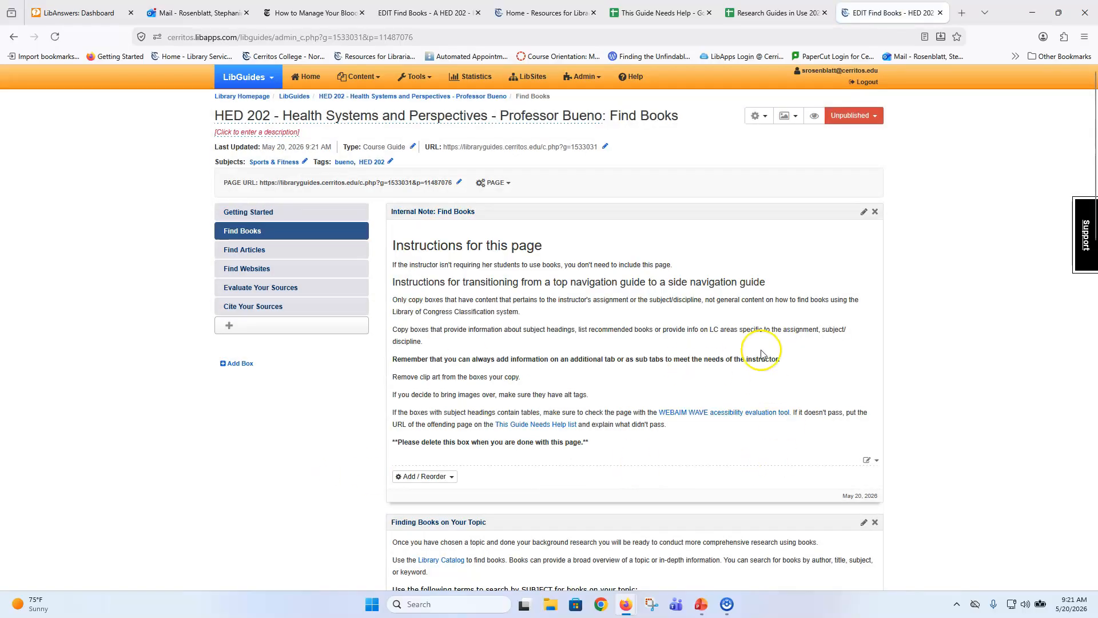
Delete the Internal Note: Find Books box from the new guide's Find Books page
{"action": "left_click", "coordinate": [875, 212]}
{"action": "left_click", "coordinate": [336, 454]}
{"action": "left_click", "coordinate": [345, 482]}
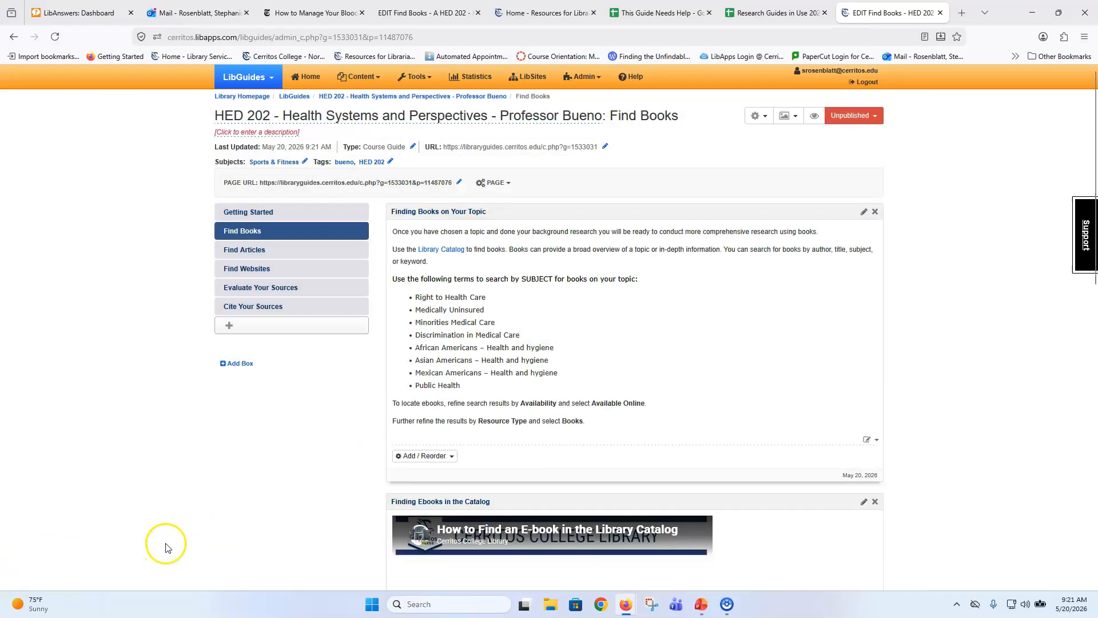
Compare the new Find Articles page's transition instructions with the old Find Articles page, examining its news feed, EBSCO, database and source-type boxes
{"action": "left_click", "coordinate": [272, 251]}
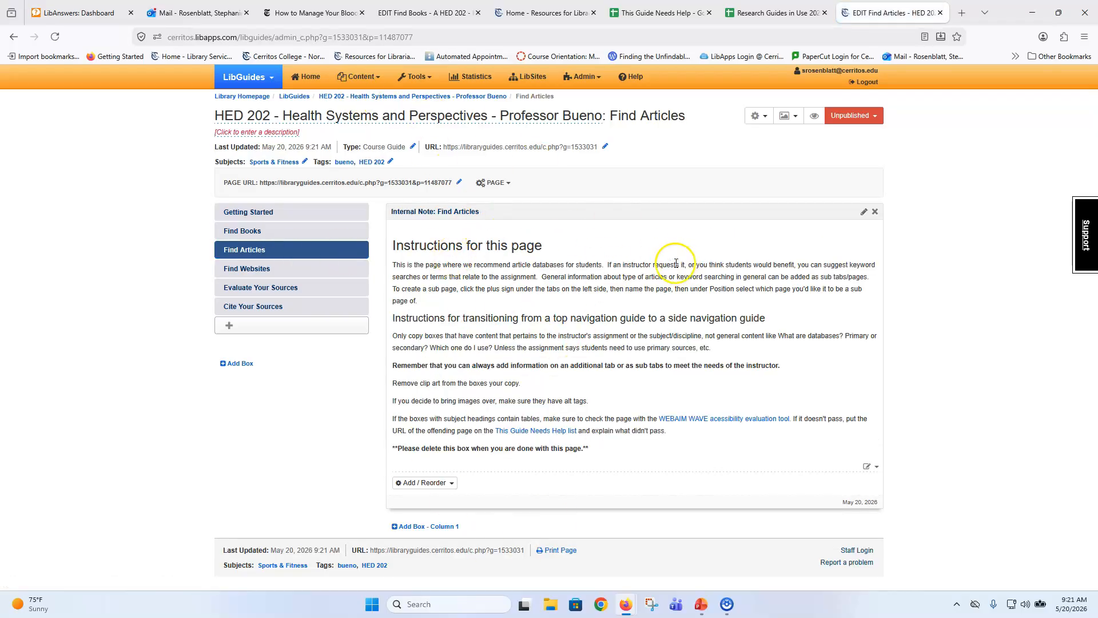
{"action": "left_click", "coordinate": [416, 14]}
{"action": "left_click", "coordinate": [395, 185]}
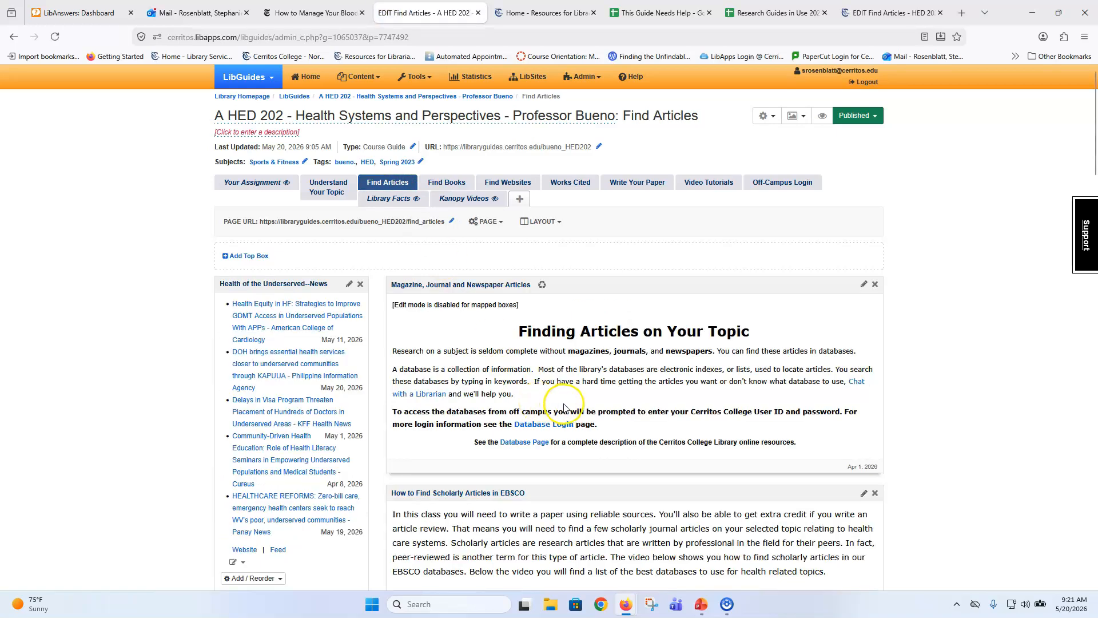
{"action": "scroll", "coordinate": [563, 407], "scroll_direction": "down", "scroll_amount": 2}
{"action": "scroll", "coordinate": [563, 407], "scroll_direction": "up", "scroll_amount": 2}
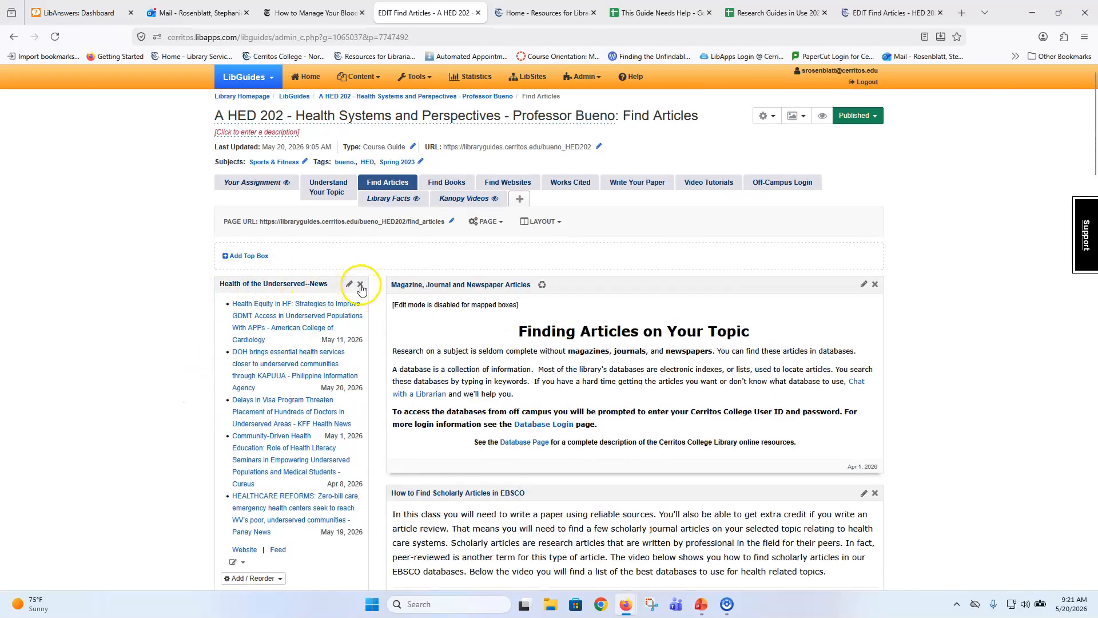
{"action": "scroll", "coordinate": [424, 369], "scroll_direction": "down", "scroll_amount": 4}
{"action": "scroll", "coordinate": [424, 369], "scroll_direction": "down", "scroll_amount": 2}
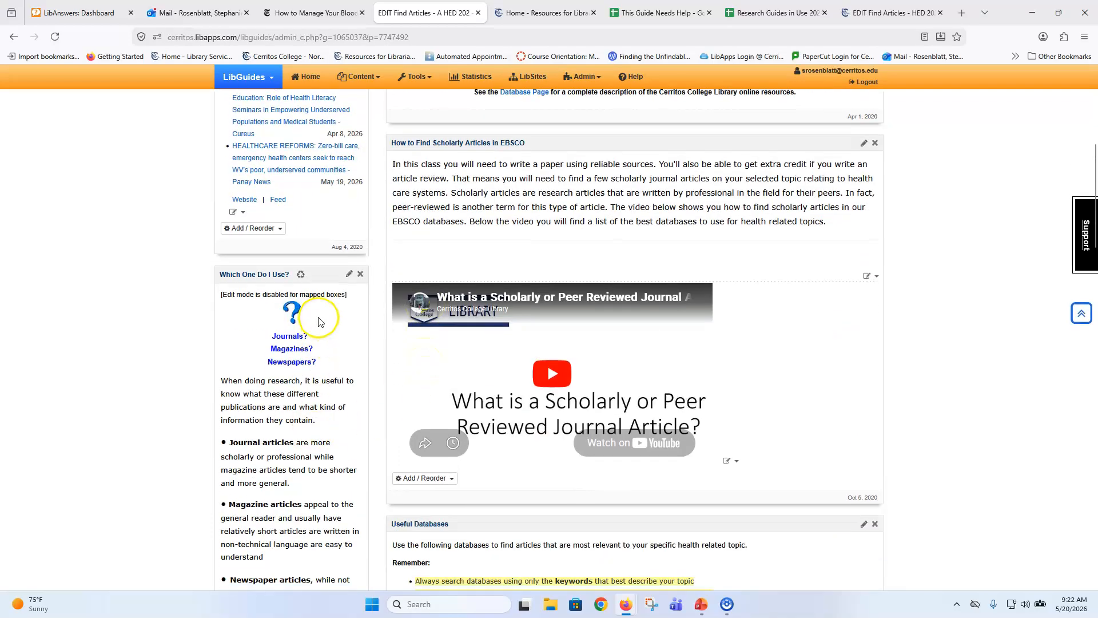
{"action": "scroll", "coordinate": [314, 408], "scroll_direction": "down", "scroll_amount": 6}
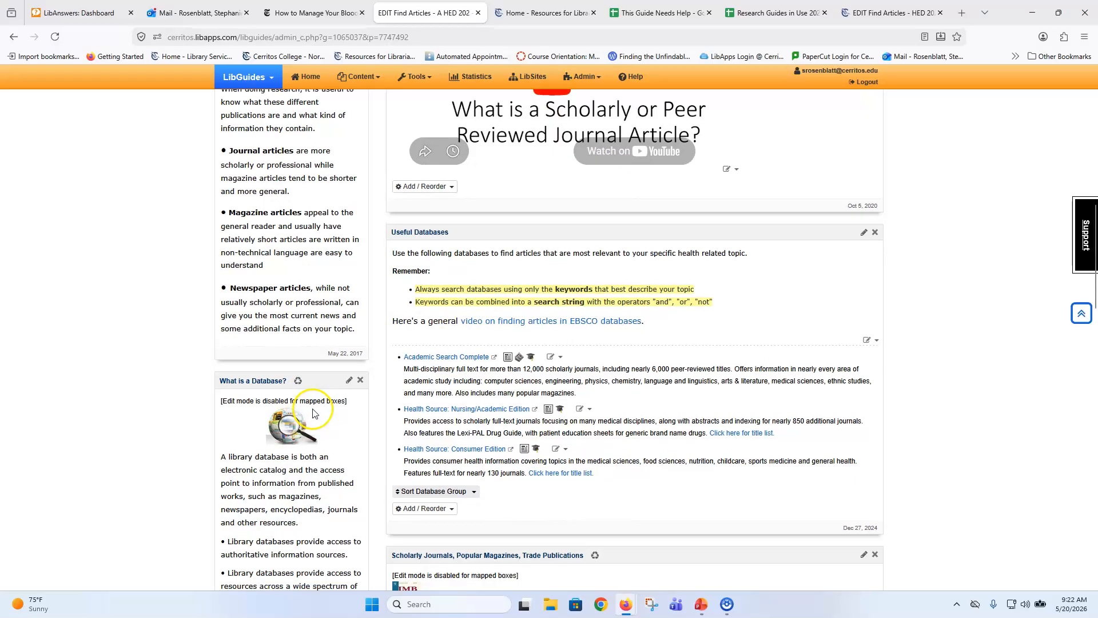
{"action": "scroll", "coordinate": [314, 408], "scroll_direction": "down", "scroll_amount": 7}
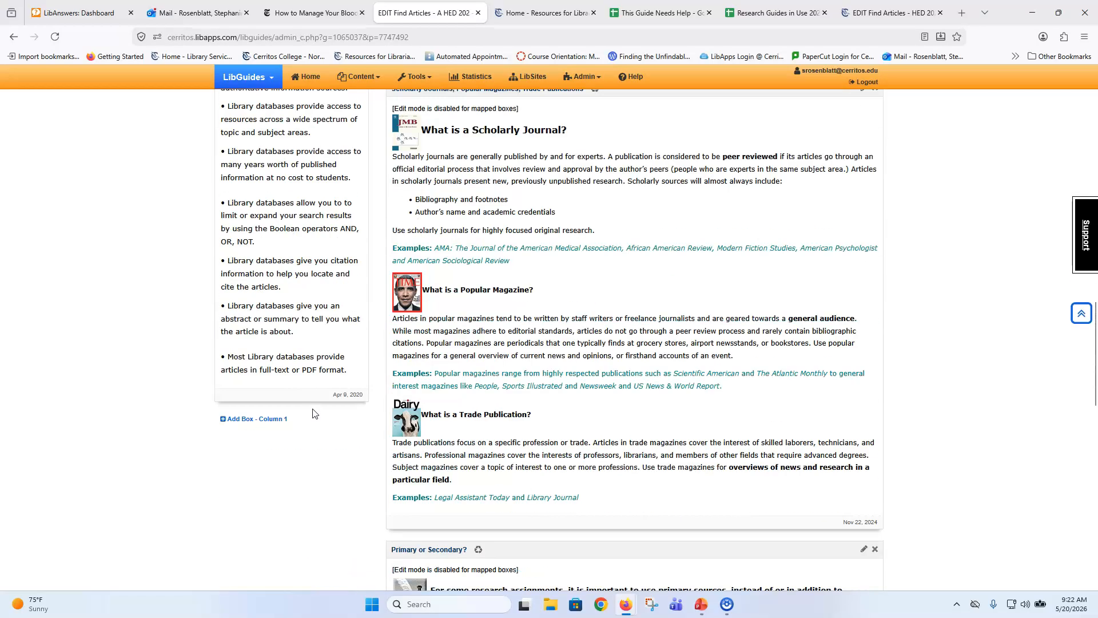
{"action": "scroll", "coordinate": [313, 413], "scroll_direction": "down", "scroll_amount": 4}
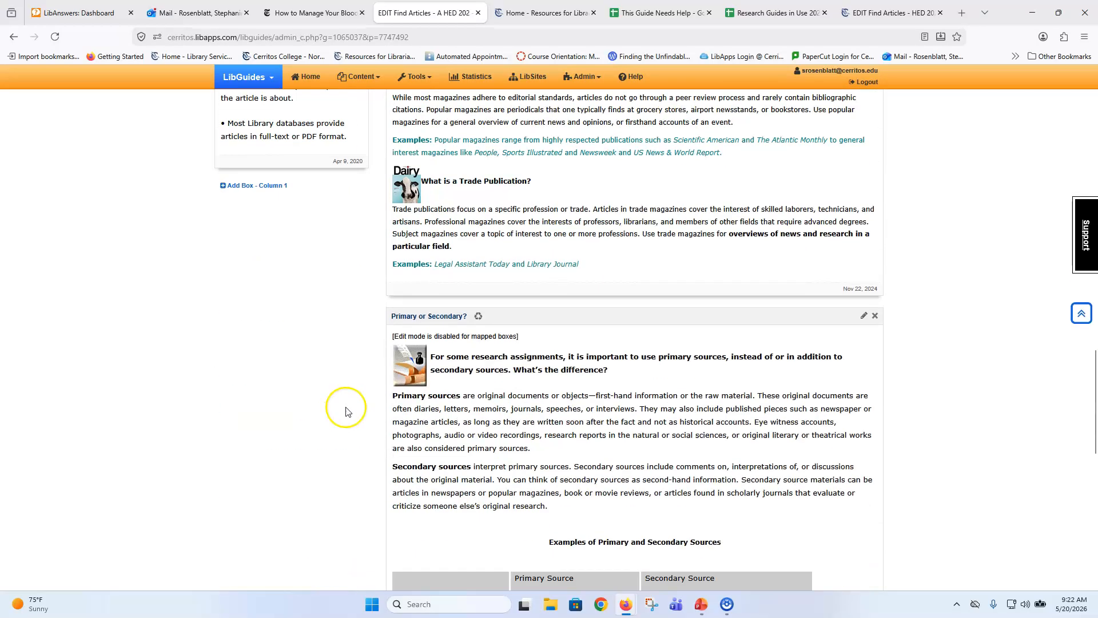
{"action": "scroll", "coordinate": [561, 385], "scroll_direction": "down", "scroll_amount": 12}
{"action": "scroll", "coordinate": [561, 384], "scroll_direction": "up", "scroll_amount": 5}
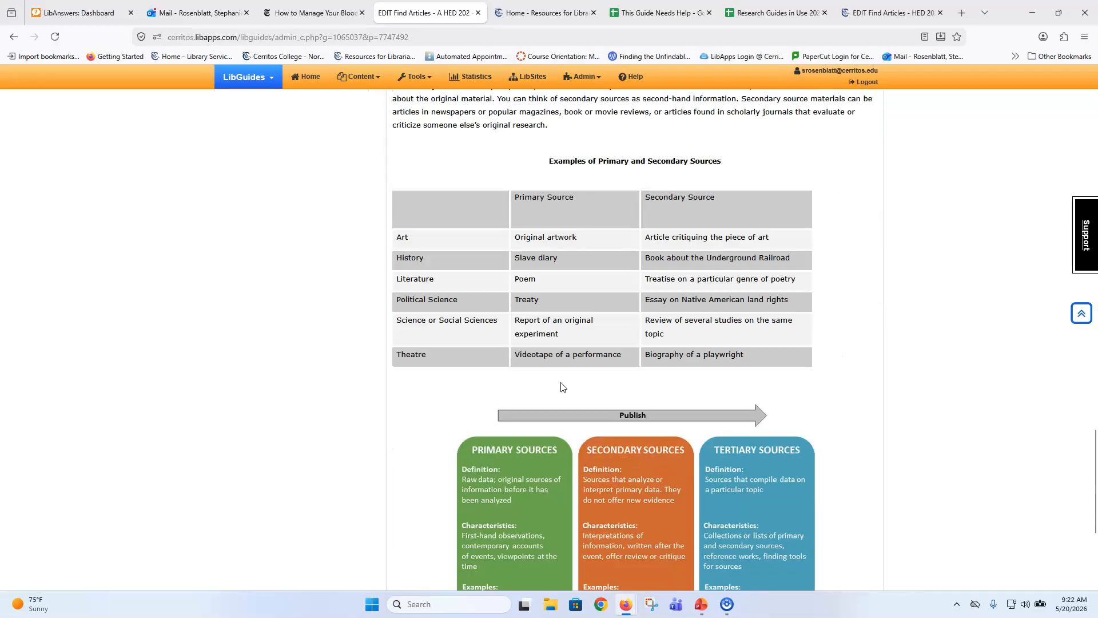
Examine the old Find Articles page's boxes, from the article introduction and EBSCO video to the source-type explanations, for content that pertains to the assignment
{"action": "scroll", "coordinate": [561, 386], "scroll_direction": "up", "scroll_amount": 7}
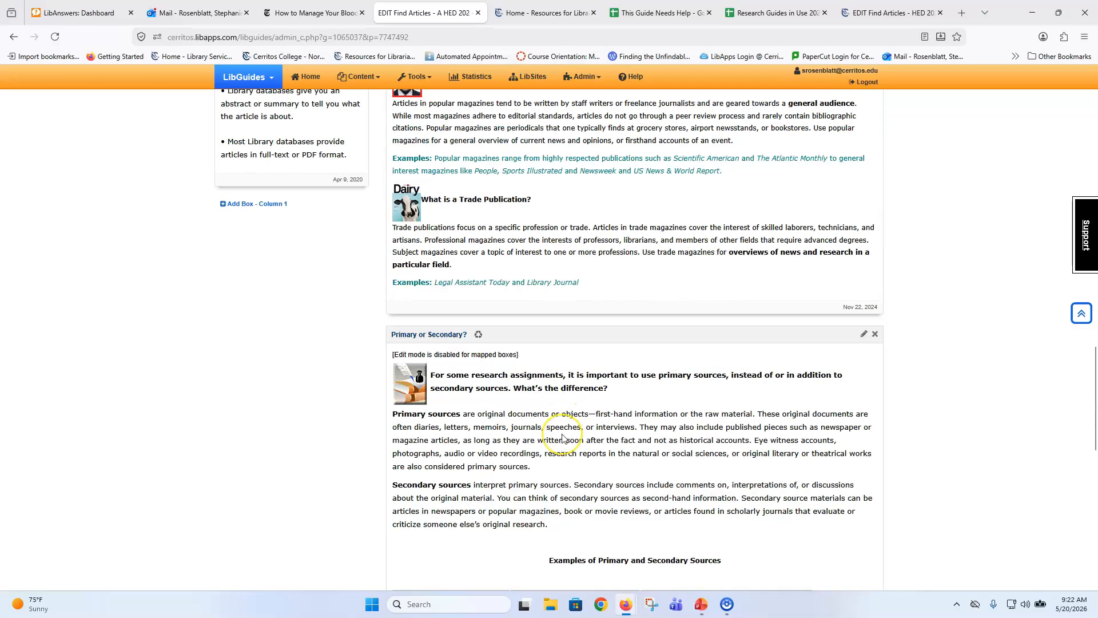
{"action": "scroll", "coordinate": [563, 438], "scroll_direction": "up", "scroll_amount": 14}
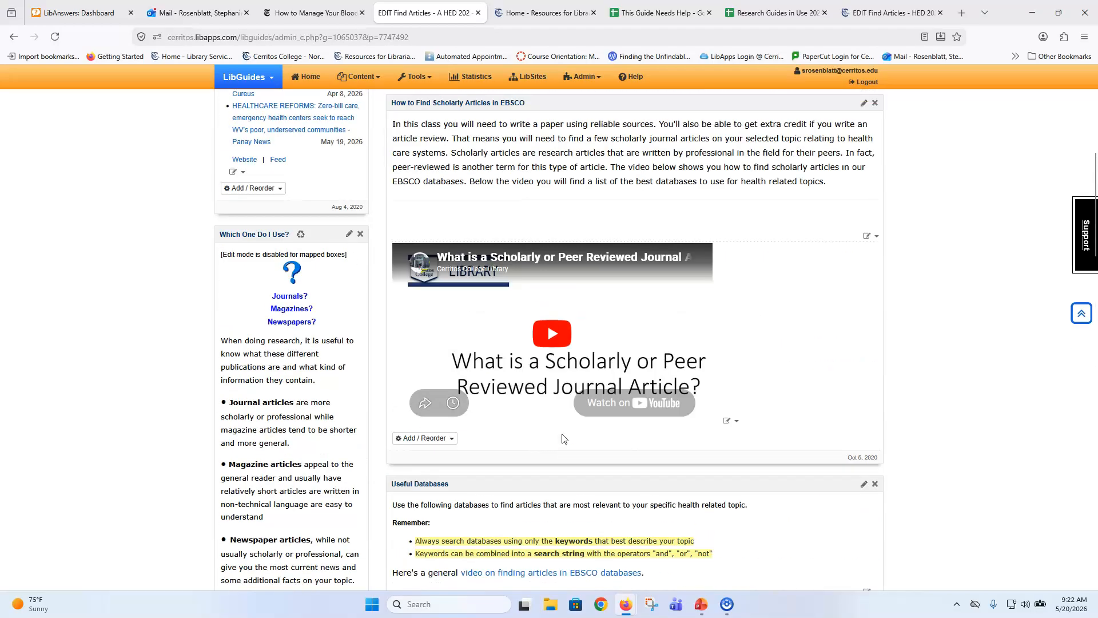
{"action": "scroll", "coordinate": [562, 438], "scroll_direction": "up", "scroll_amount": 5}
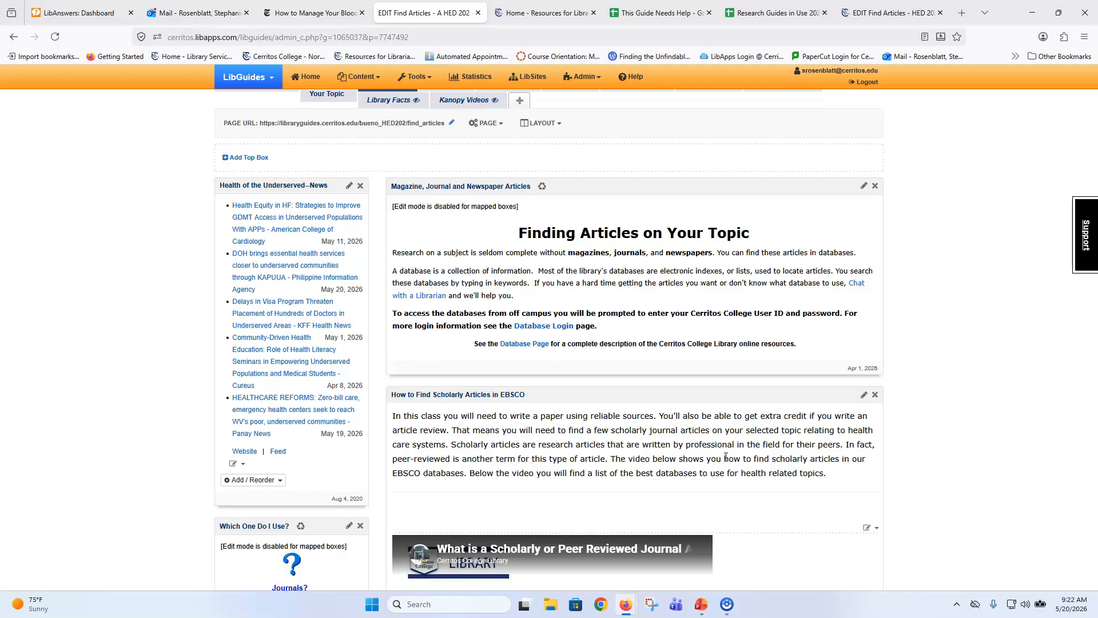
{"action": "scroll", "coordinate": [725, 456], "scroll_direction": "down", "scroll_amount": 3}
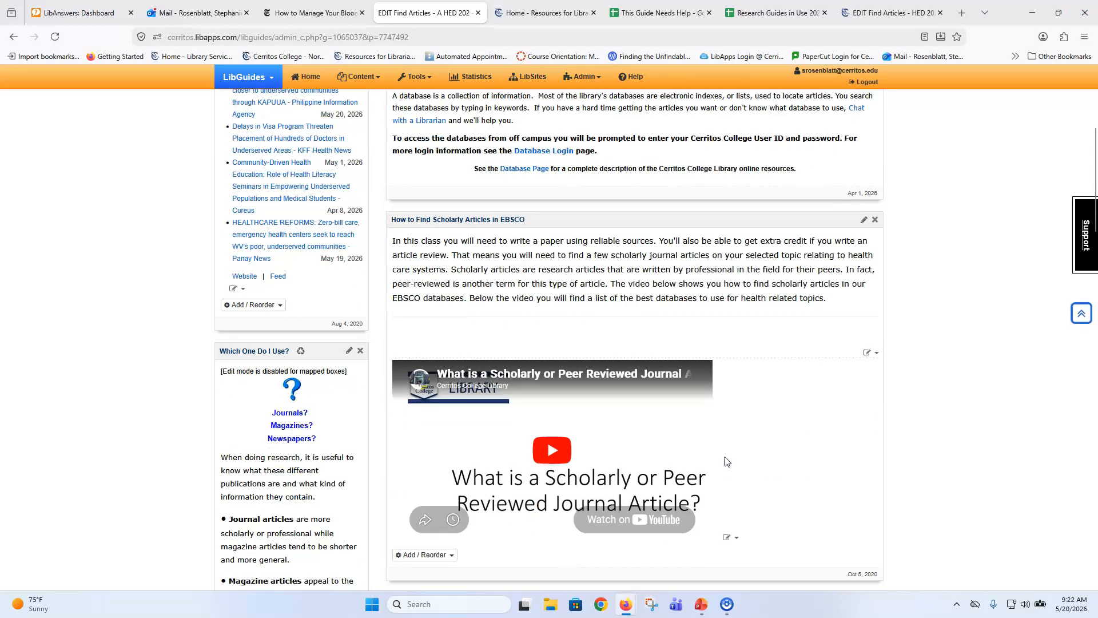
{"action": "scroll", "coordinate": [725, 461], "scroll_direction": "up", "scroll_amount": 5}
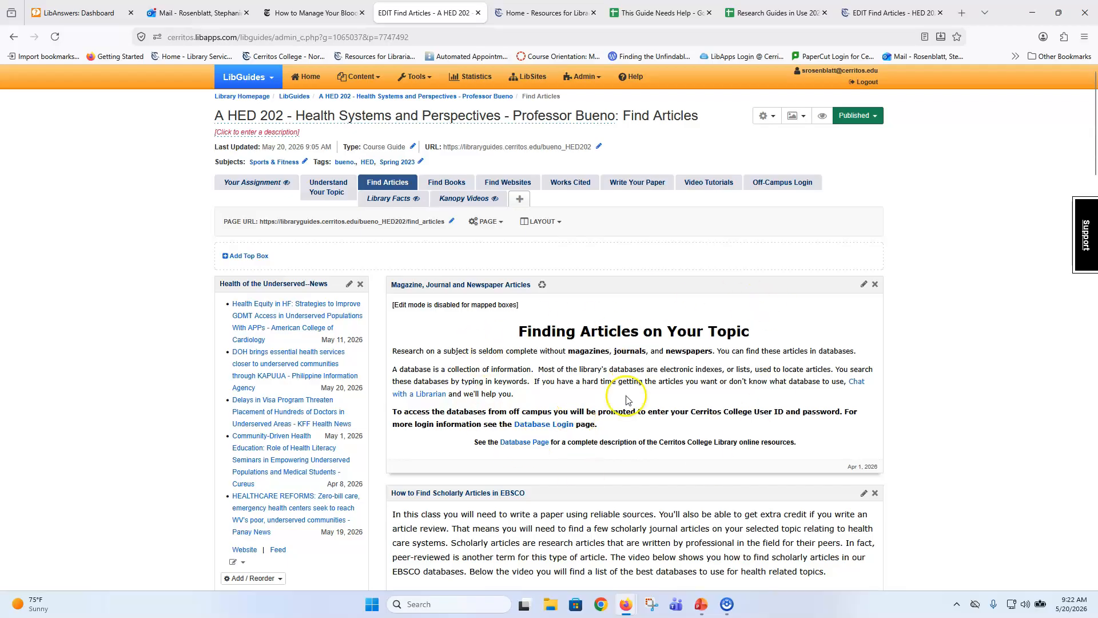
{"action": "scroll", "coordinate": [627, 399], "scroll_direction": "down", "scroll_amount": 12}
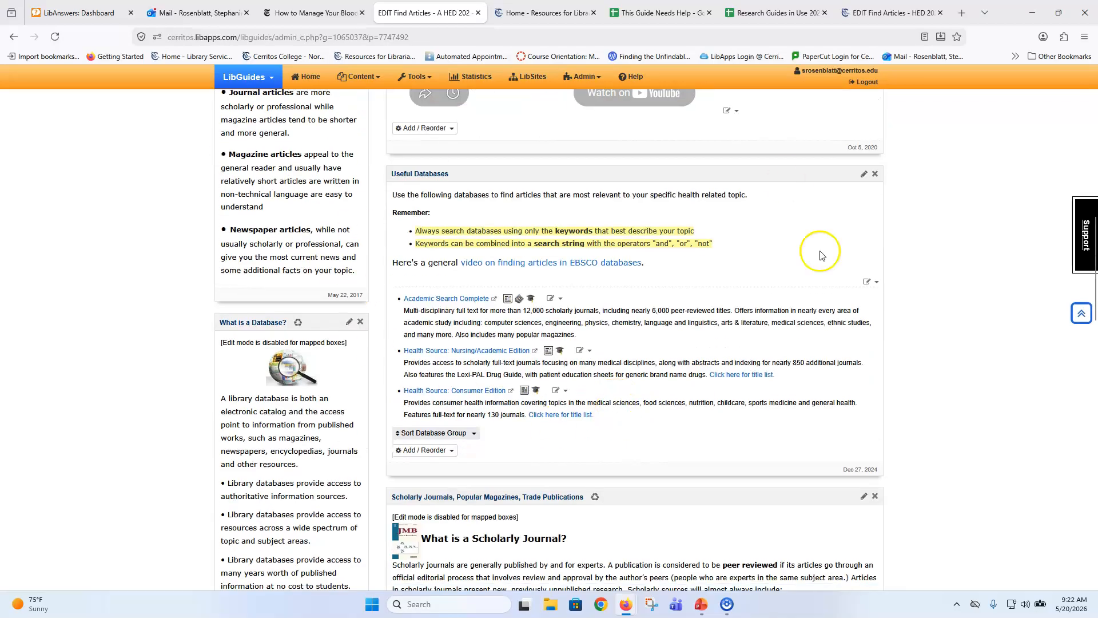
{"action": "scroll", "coordinate": [607, 397], "scroll_direction": "up", "scroll_amount": 5}
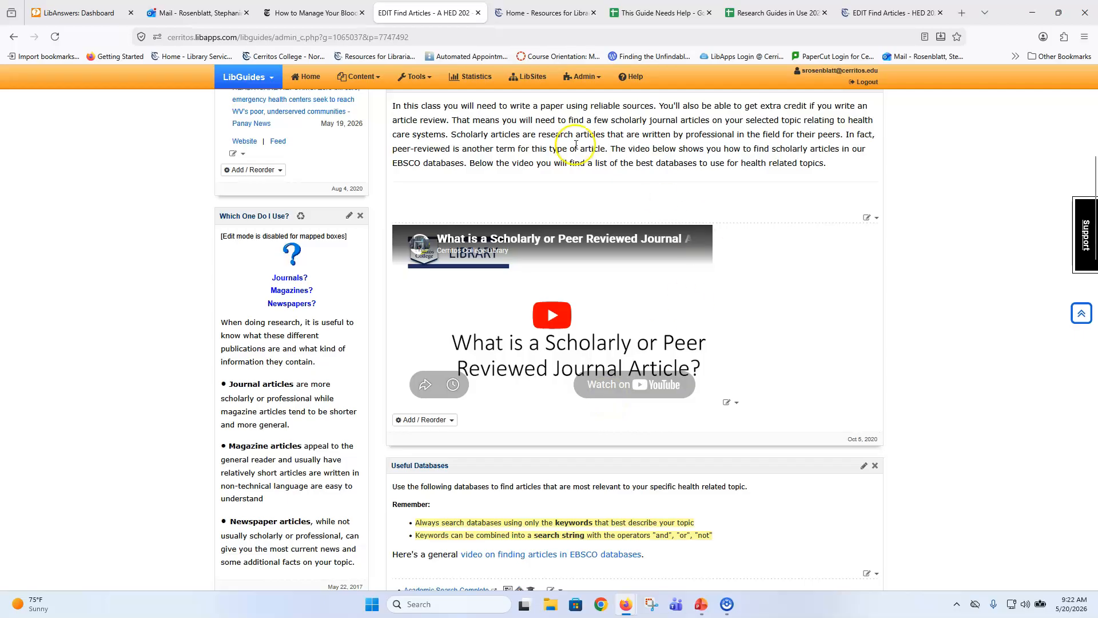
{"action": "scroll", "coordinate": [529, 151], "scroll_direction": "up", "scroll_amount": 5}
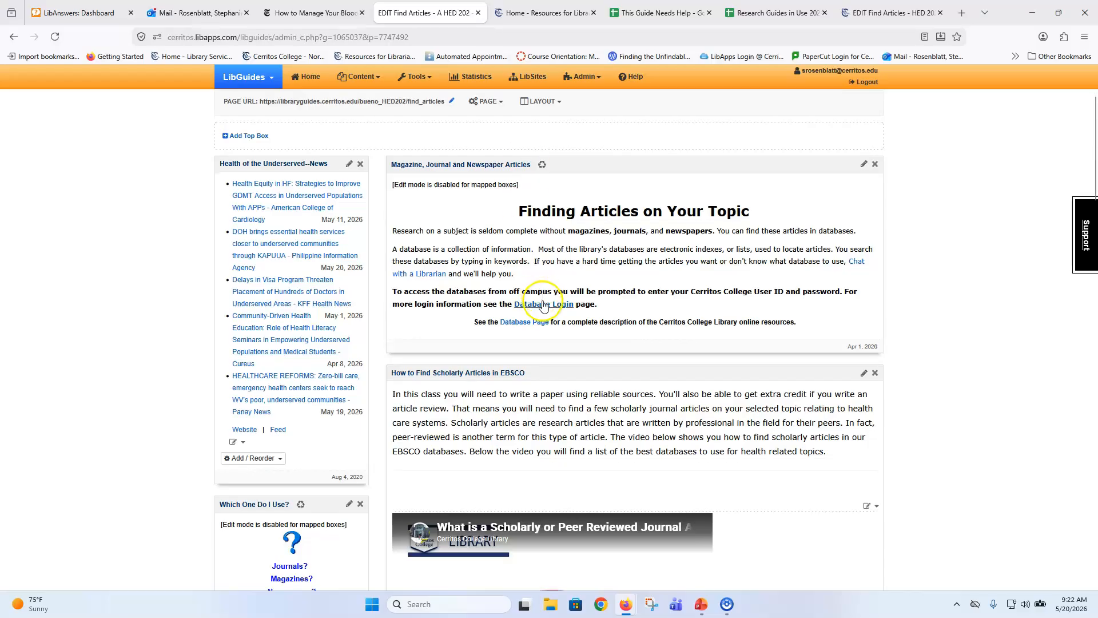
{"action": "scroll", "coordinate": [535, 461], "scroll_direction": "down", "scroll_amount": 7}
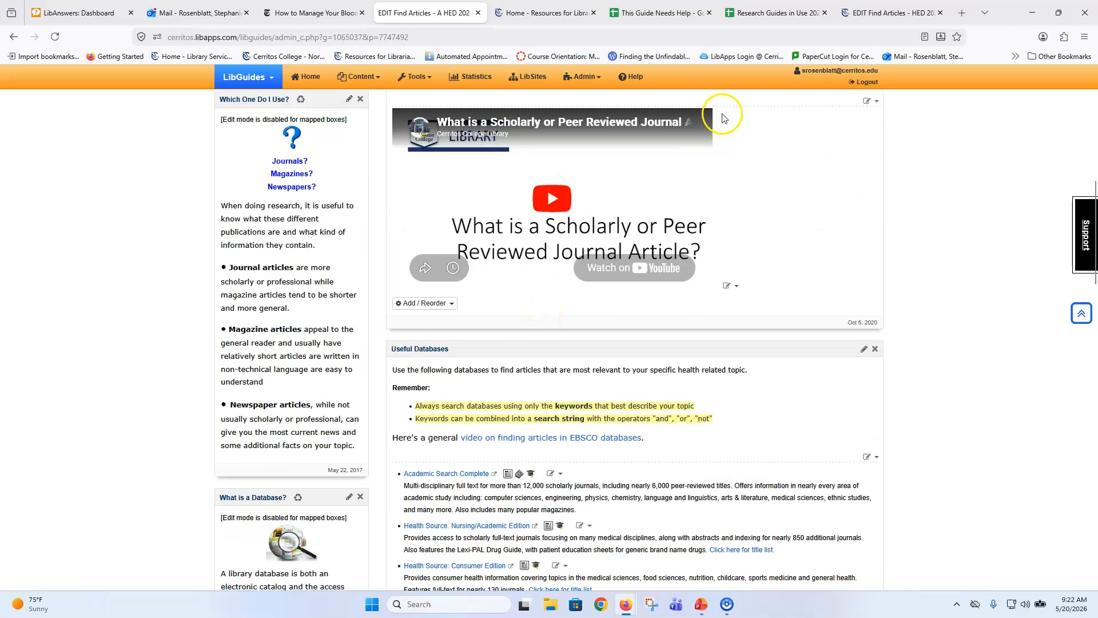
{"action": "scroll", "coordinate": [595, 214], "scroll_direction": "down", "scroll_amount": 8}
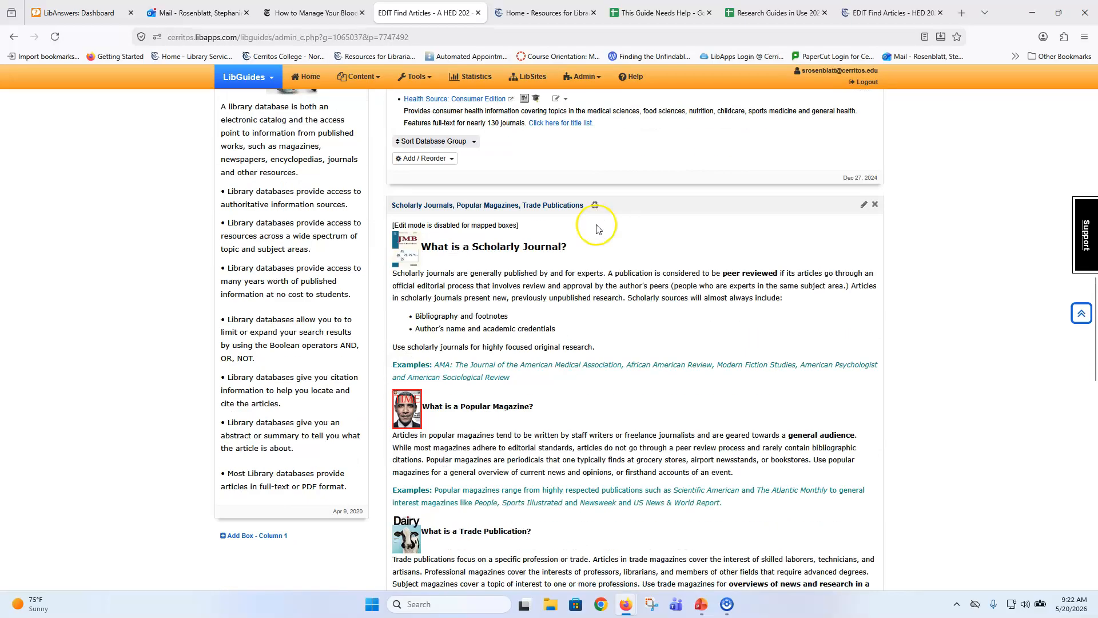
{"action": "scroll", "coordinate": [544, 389], "scroll_direction": "down", "scroll_amount": 4}
{"action": "scroll", "coordinate": [544, 389], "scroll_direction": "down", "scroll_amount": 4}
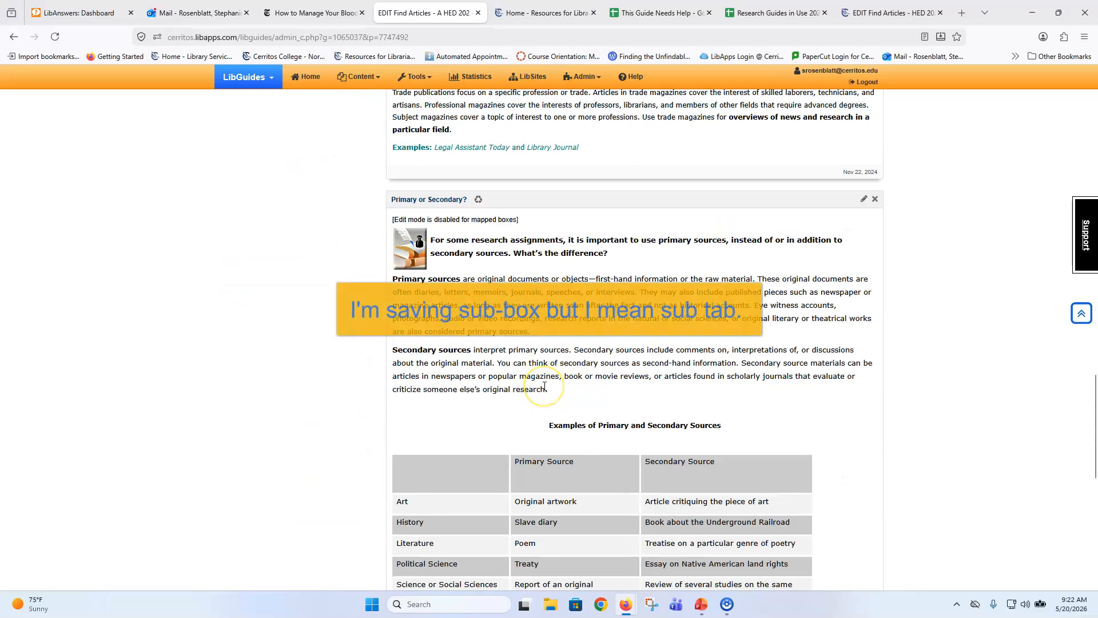
{"action": "scroll", "coordinate": [702, 365], "scroll_direction": "down", "scroll_amount": 9}
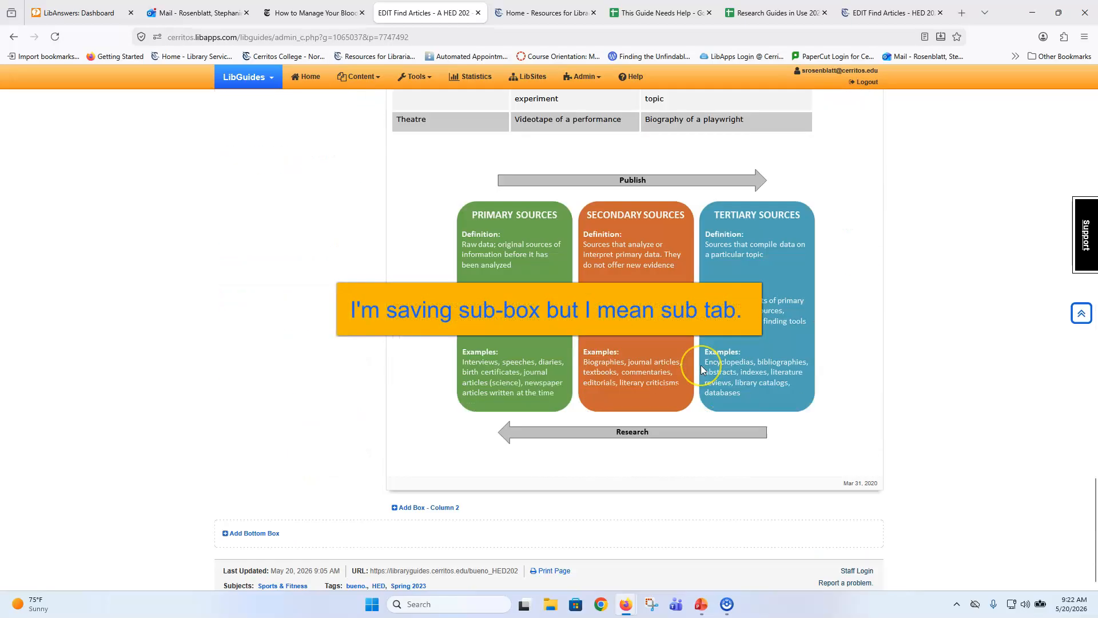
{"action": "scroll", "coordinate": [702, 365], "scroll_direction": "up", "scroll_amount": 8}
{"action": "scroll", "coordinate": [701, 365], "scroll_direction": "up", "scroll_amount": 20}
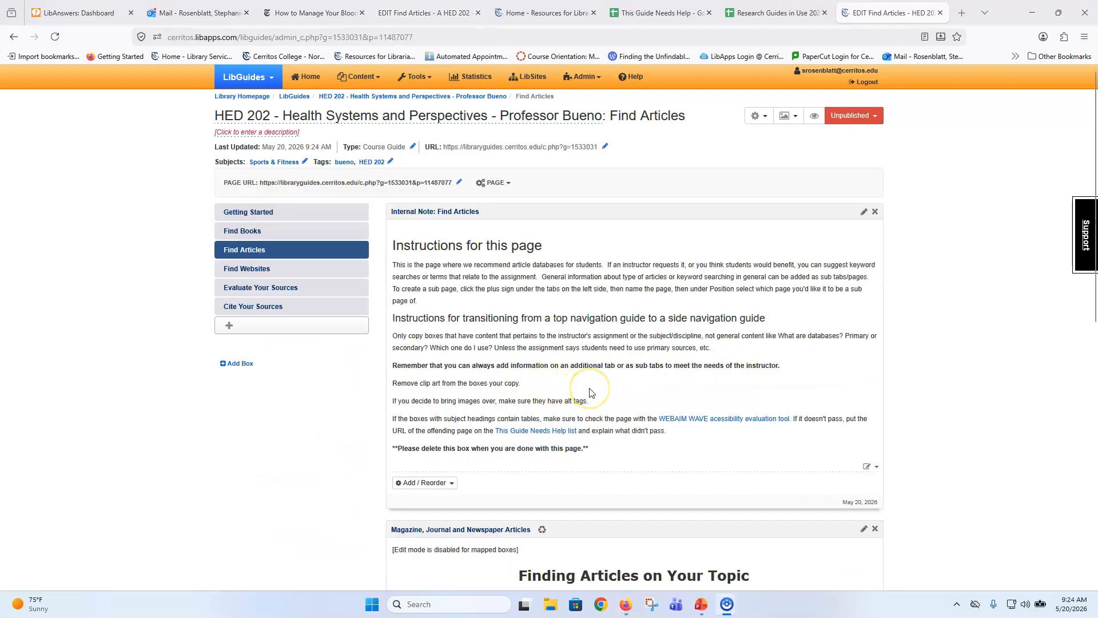
Compare the boxes on the new Find Articles page with the old page's EBSCO, database and scholarly journal boxes
{"action": "scroll", "coordinate": [591, 392], "scroll_direction": "down", "scroll_amount": 4}
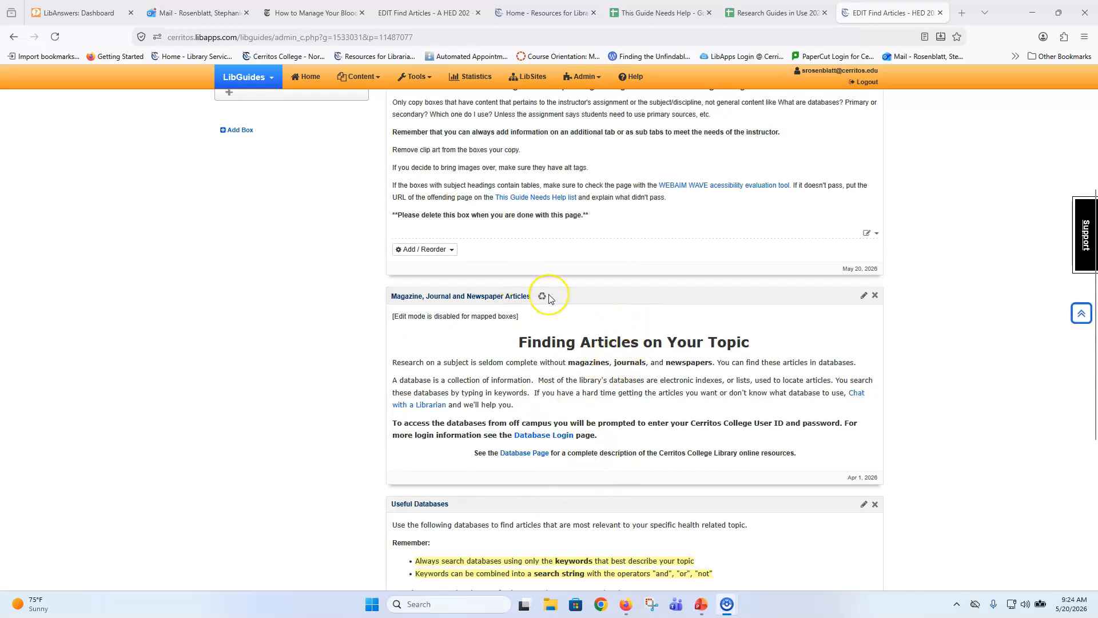
{"action": "scroll", "coordinate": [548, 295], "scroll_direction": "down", "scroll_amount": 5}
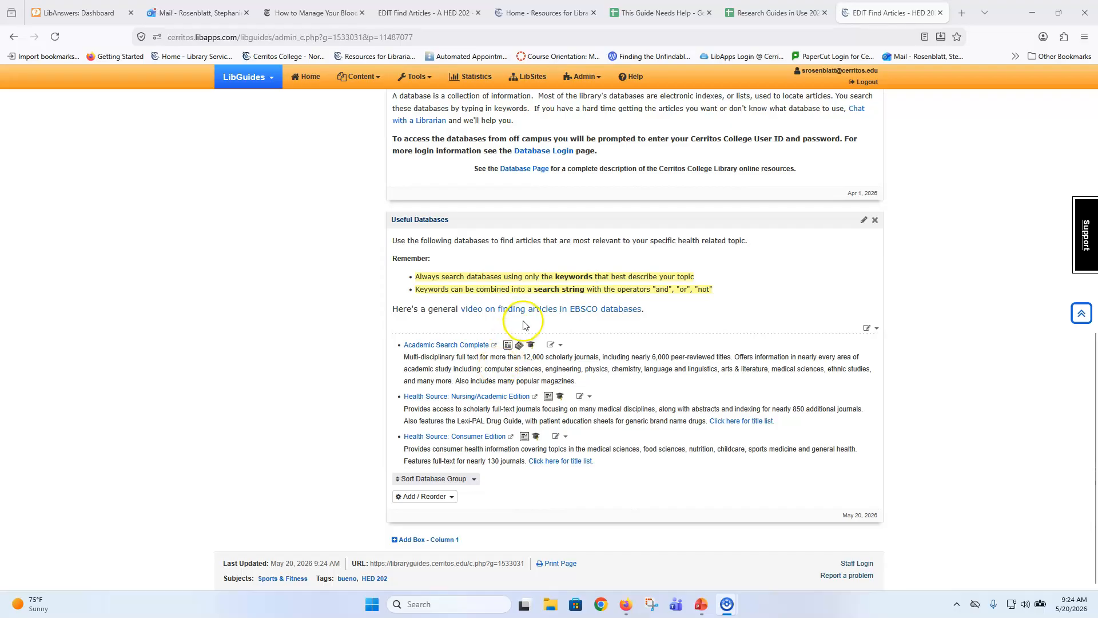
{"action": "scroll", "coordinate": [507, 315], "scroll_direction": "up", "scroll_amount": 10}
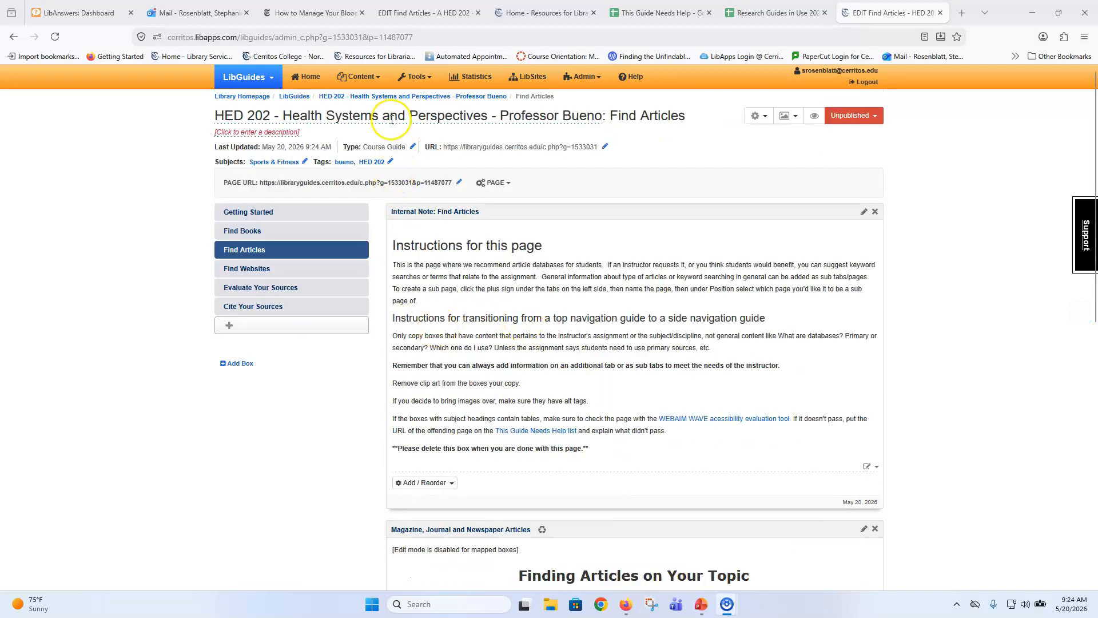
{"action": "left_click", "coordinate": [413, 13]}
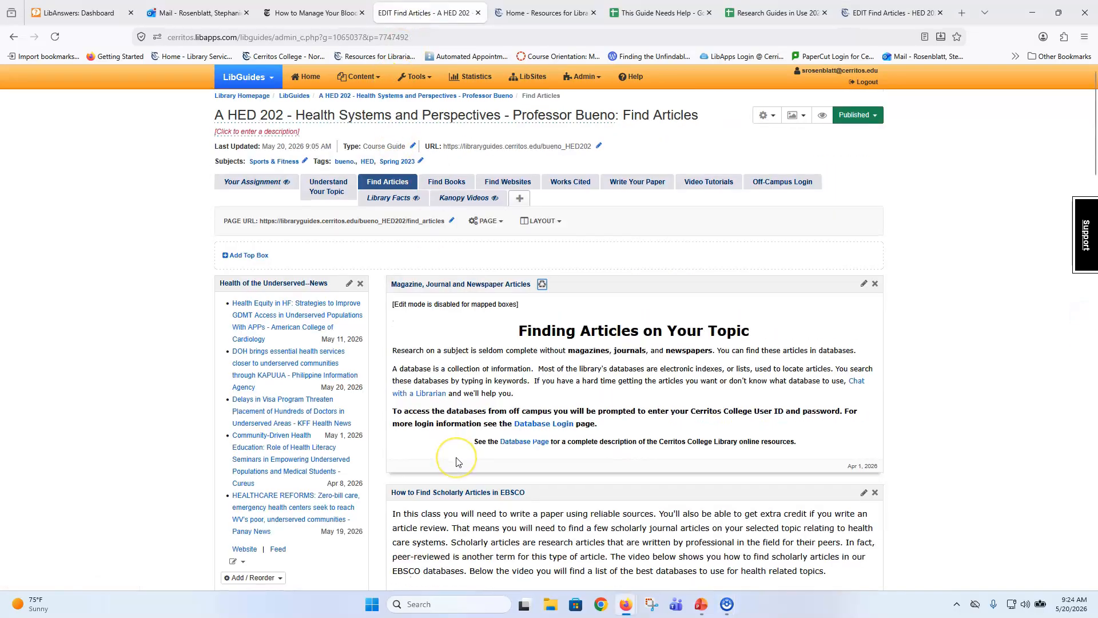
{"action": "scroll", "coordinate": [456, 461], "scroll_direction": "down", "scroll_amount": 3}
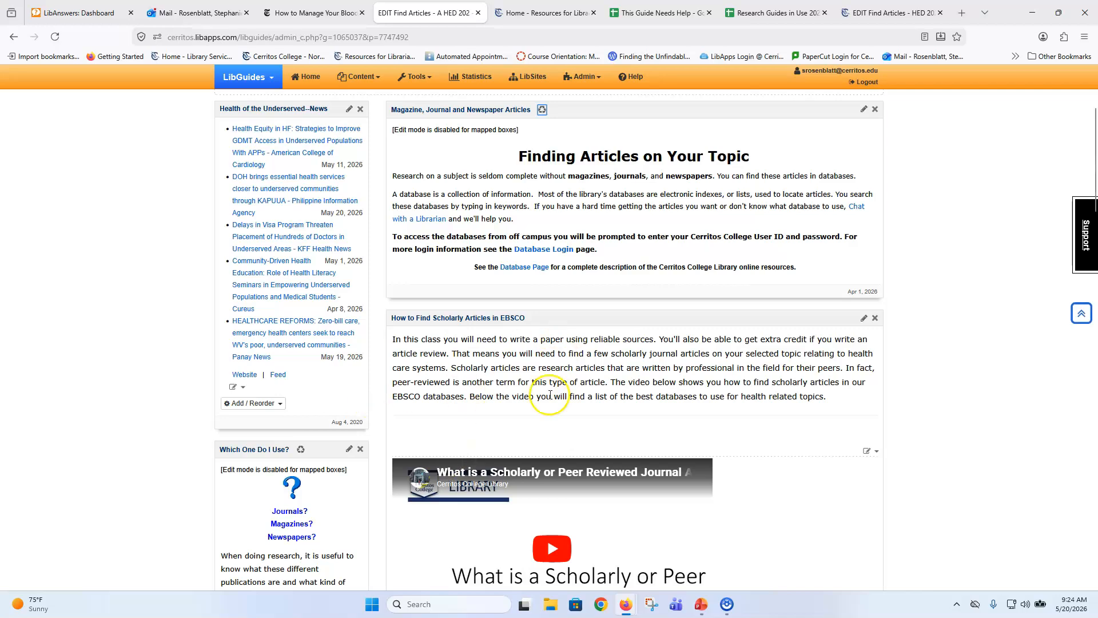
{"action": "scroll", "coordinate": [550, 394], "scroll_direction": "down", "scroll_amount": 3}
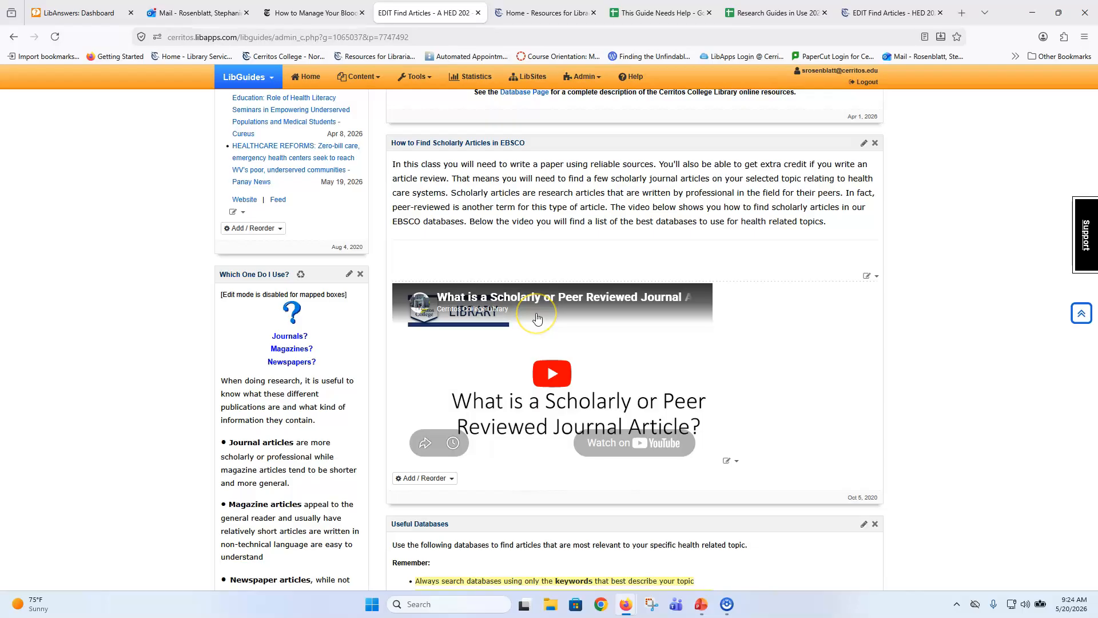
{"action": "scroll", "coordinate": [538, 320], "scroll_direction": "down", "scroll_amount": 12}
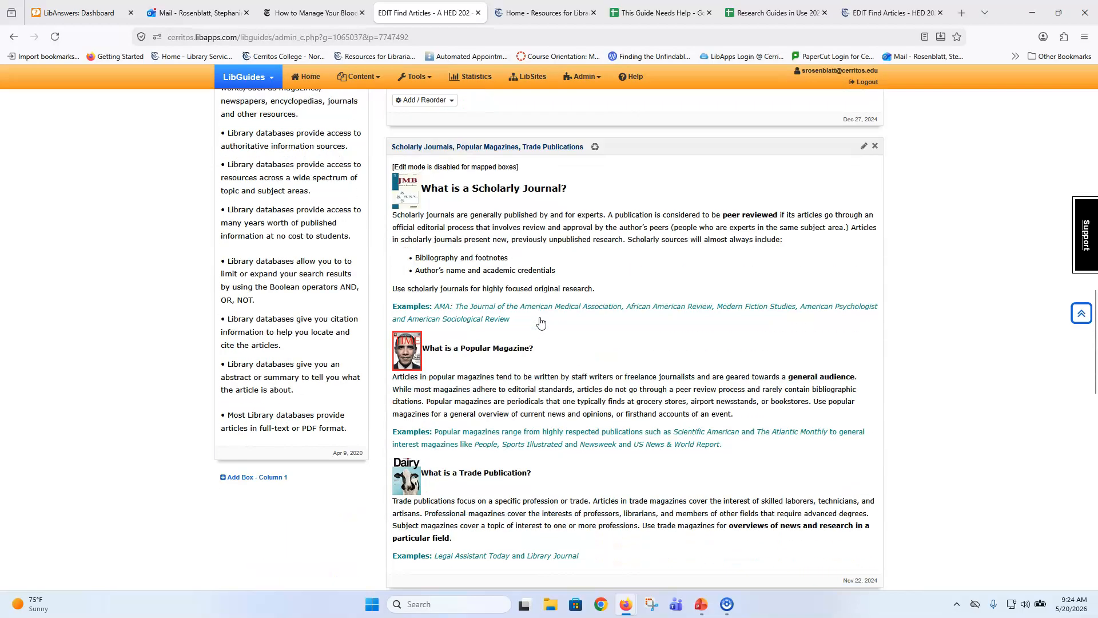
{"action": "scroll", "coordinate": [582, 359], "scroll_direction": "down", "scroll_amount": 5}
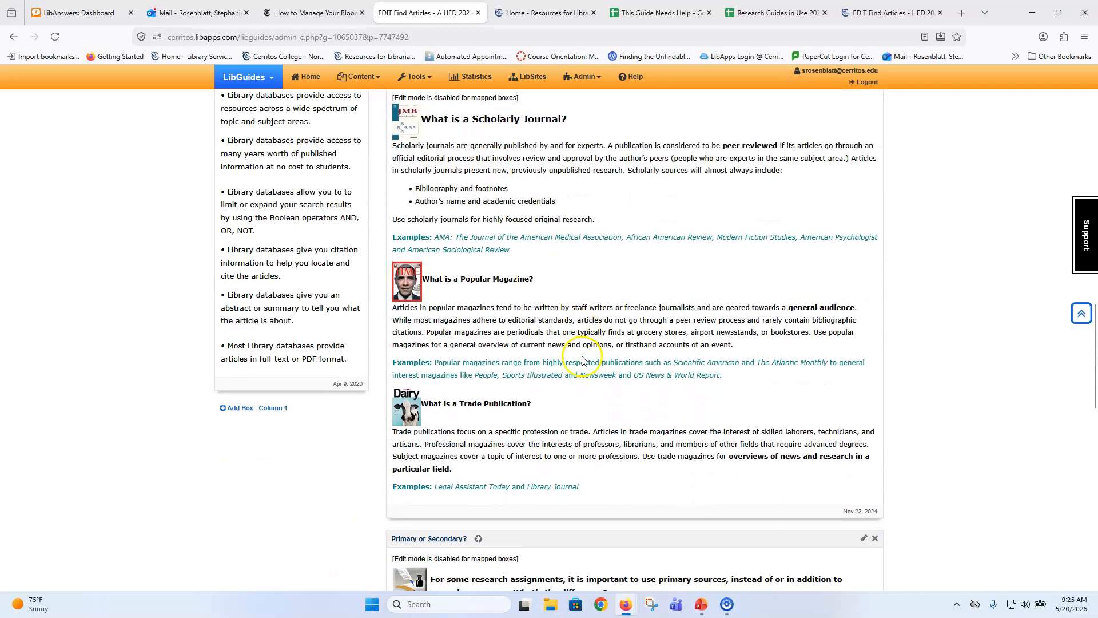
{"action": "scroll", "coordinate": [583, 356], "scroll_direction": "up", "scroll_amount": 15}
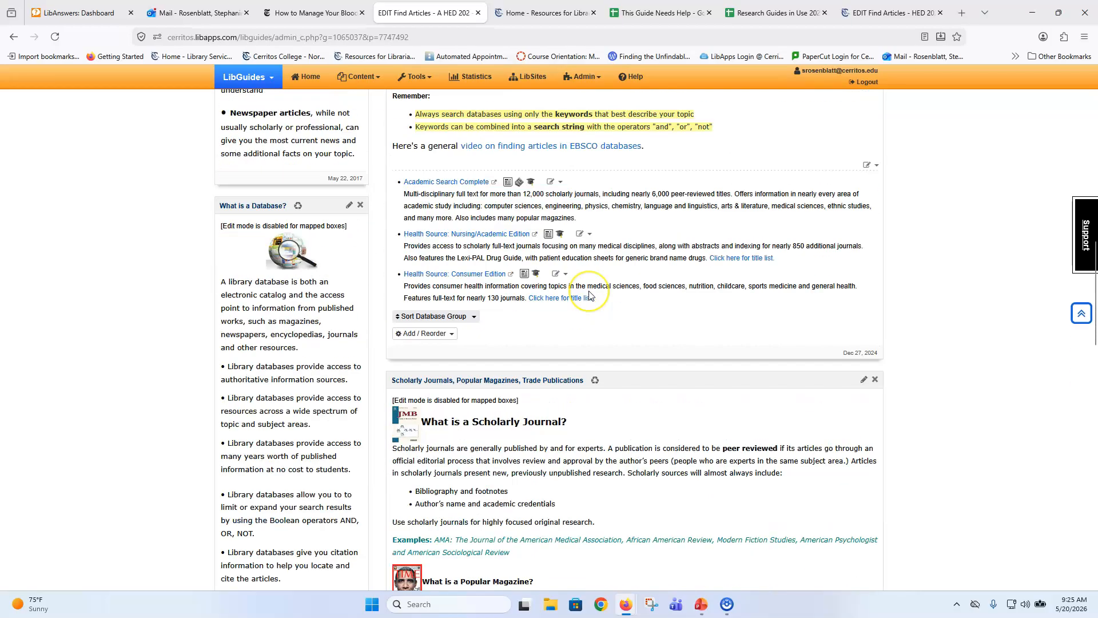
{"action": "scroll", "coordinate": [590, 296], "scroll_direction": "up", "scroll_amount": 3}
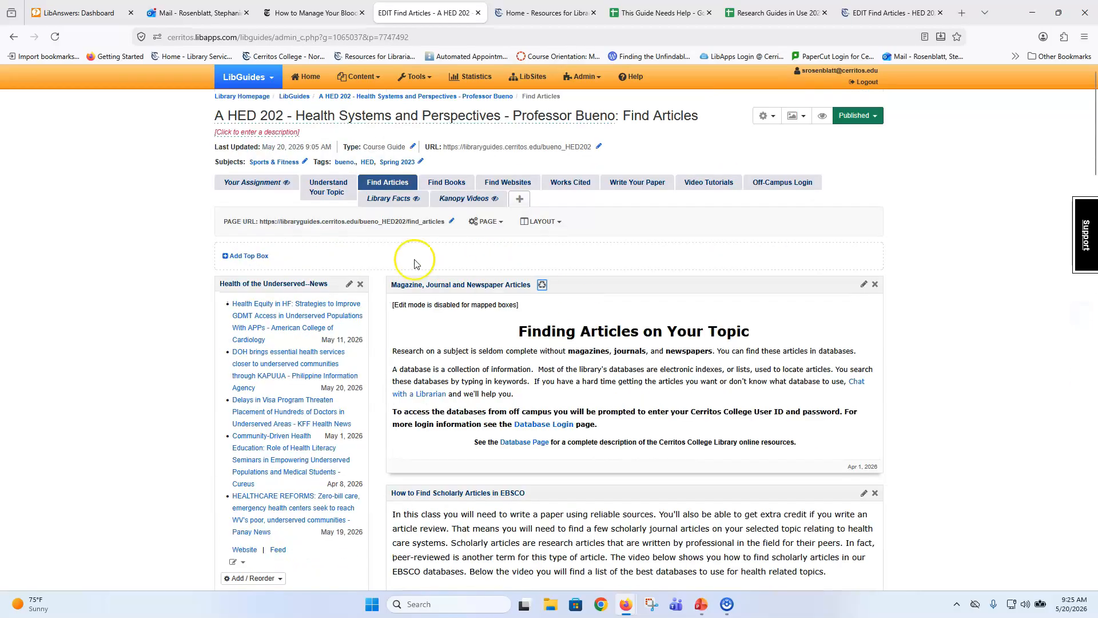
Create a regular page named Find Scholarly Articles as a sub-page of Find Articles in the new guide
{"action": "left_click", "coordinate": [895, 12]}
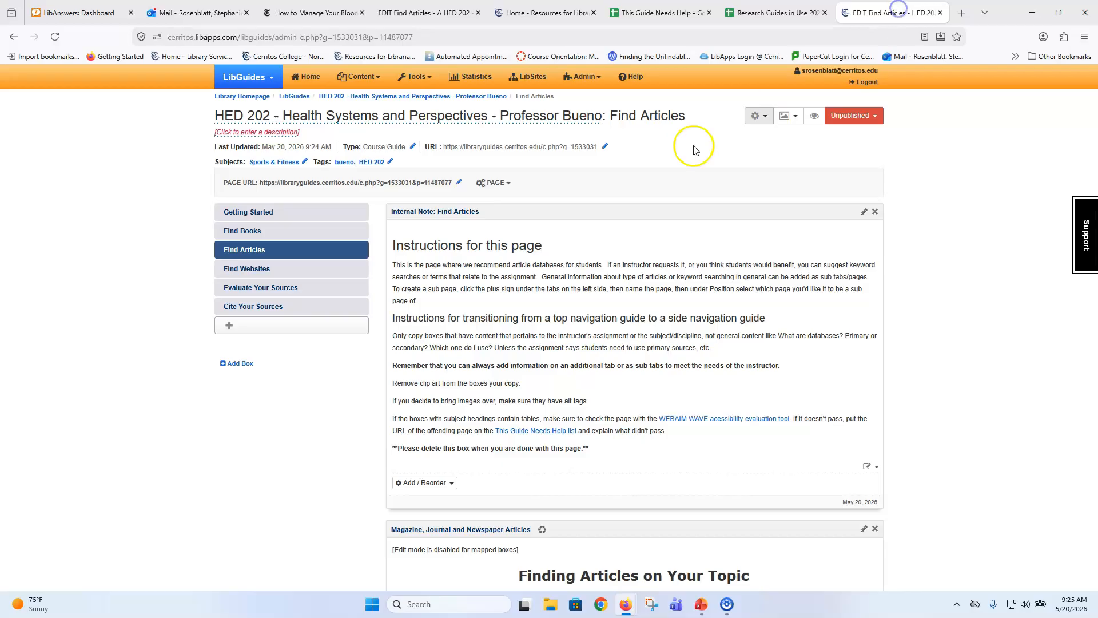
{"action": "left_click", "coordinate": [230, 327]}
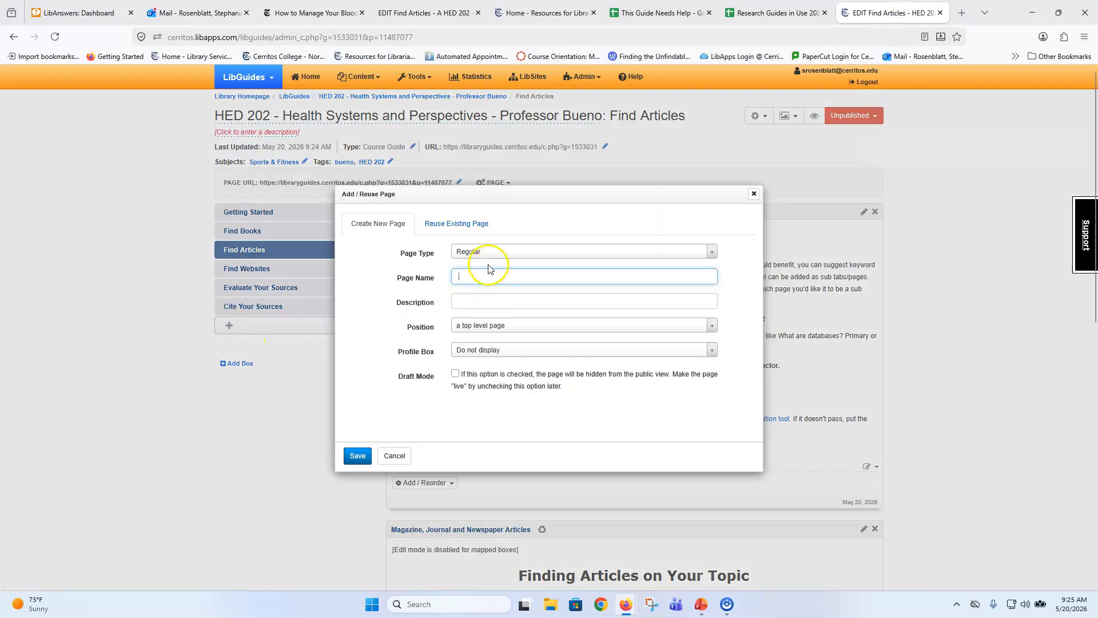
{"action": "left_click", "coordinate": [485, 326]}
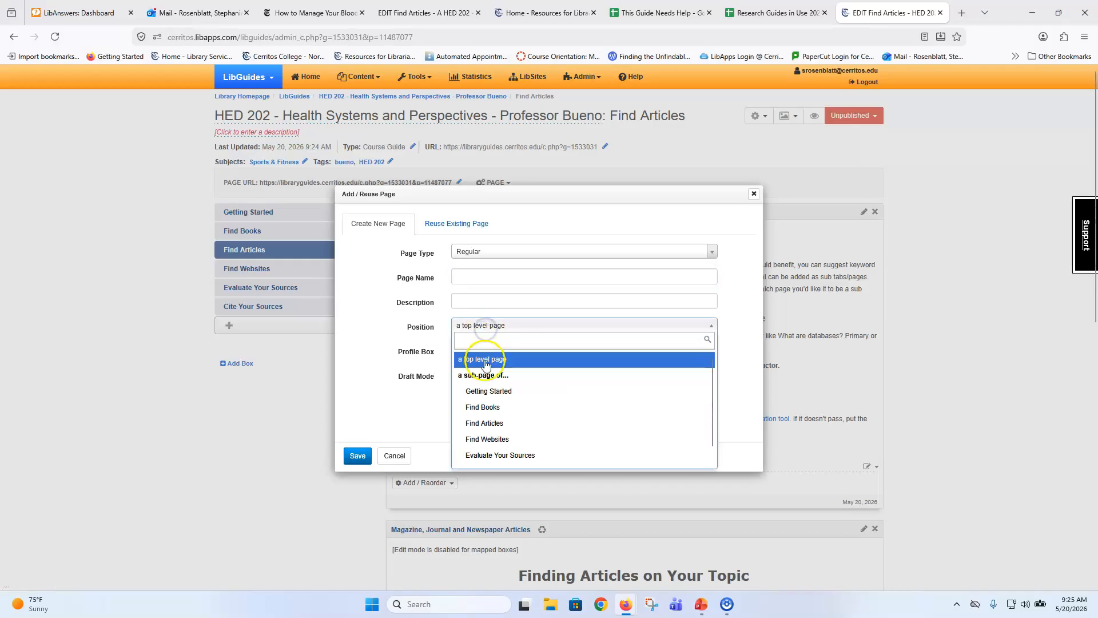
{"action": "left_click", "coordinate": [484, 424]}
{"action": "left_click", "coordinate": [489, 281]}
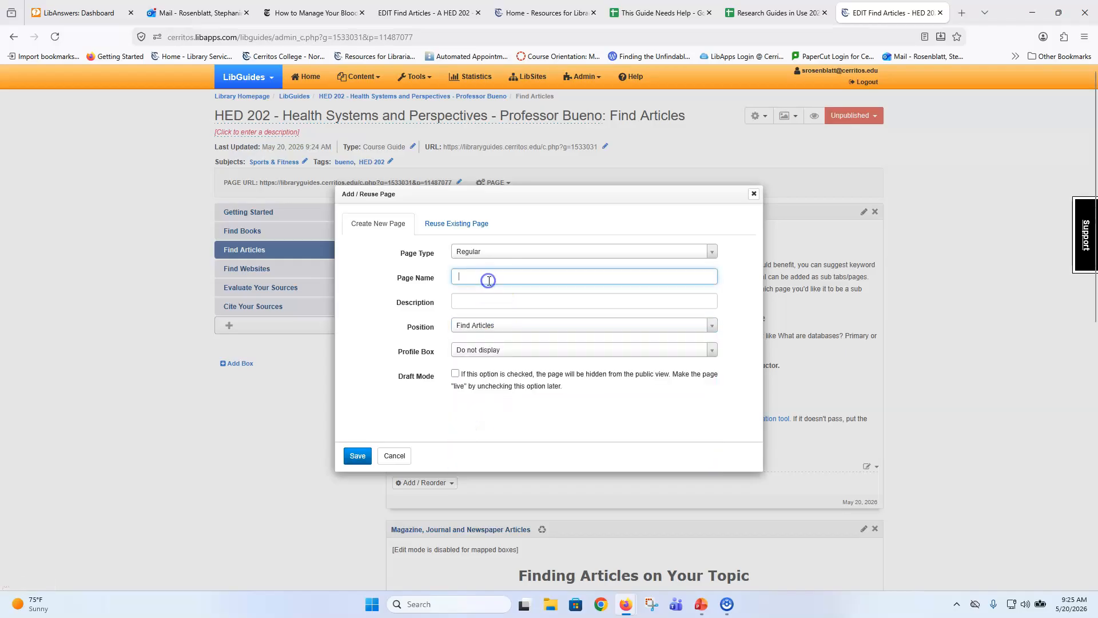
{"action": "type", "text": "Find"}
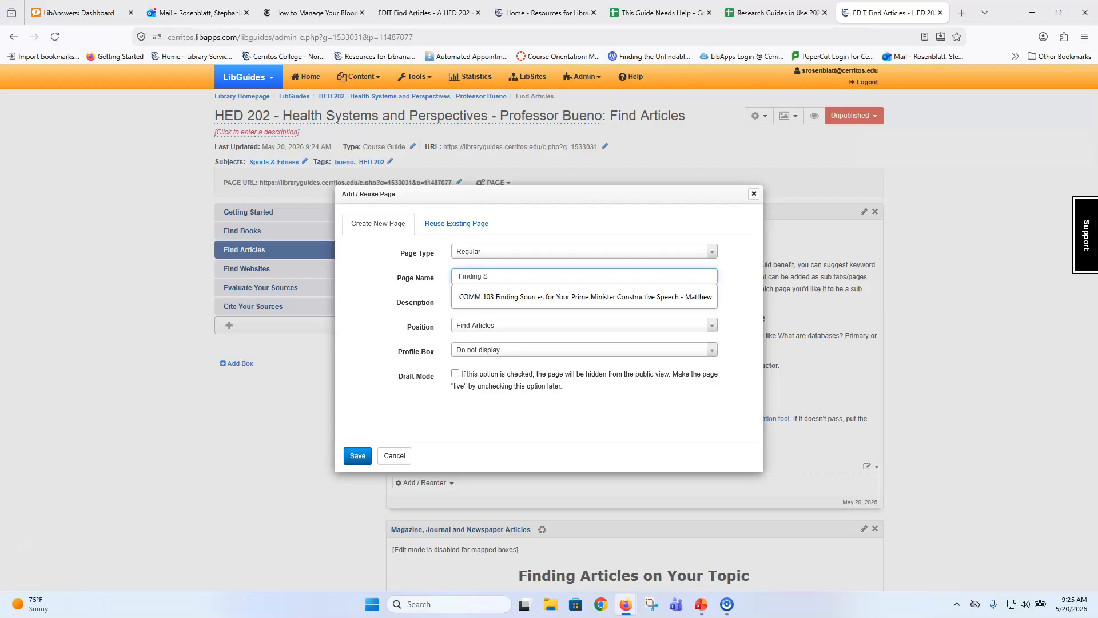
{"action": "type", "text": " Scholarly Articles"}
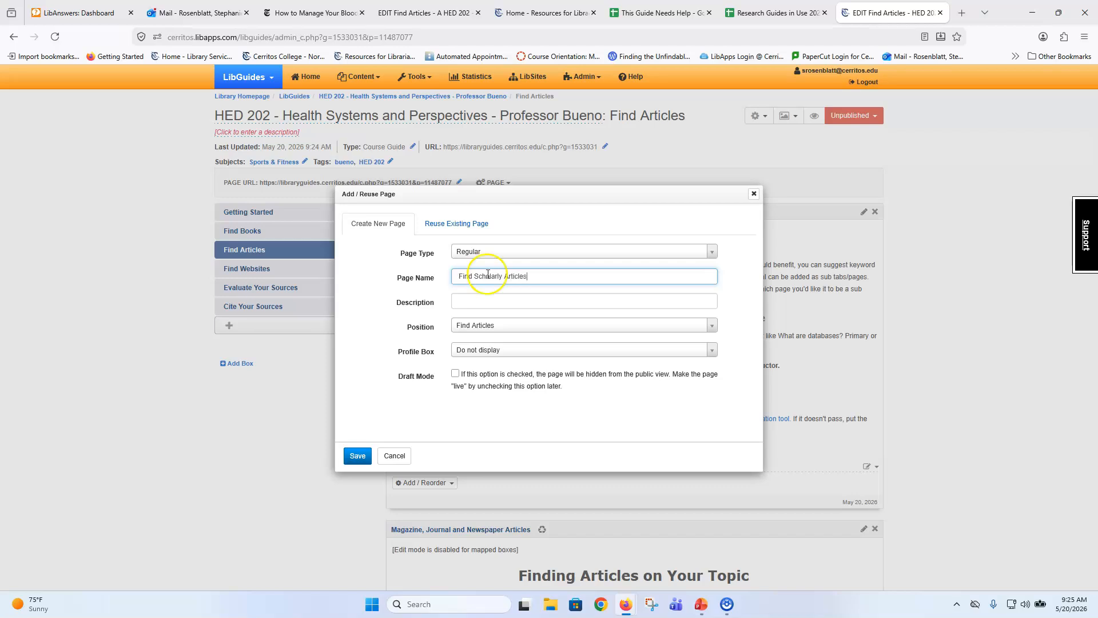
{"action": "left_click", "coordinate": [358, 456]}
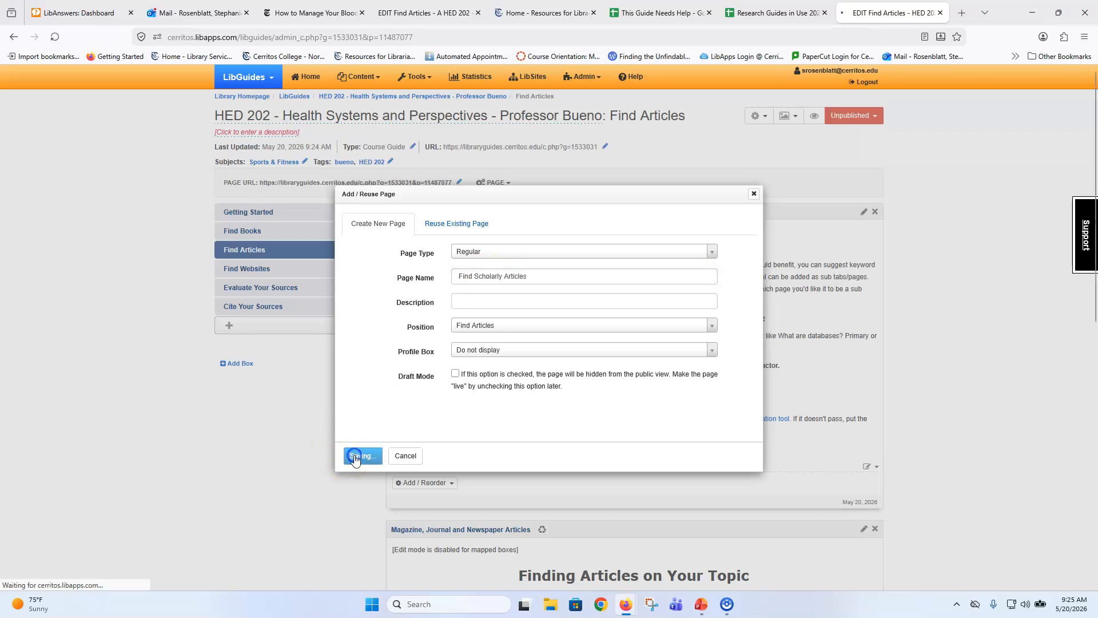
Add a stand-alone copy of the old HED 202 guide's How to Find Scholarly Articles in EBSCO box to the Find Scholarly Articles page
{"action": "left_click", "coordinate": [421, 226]}
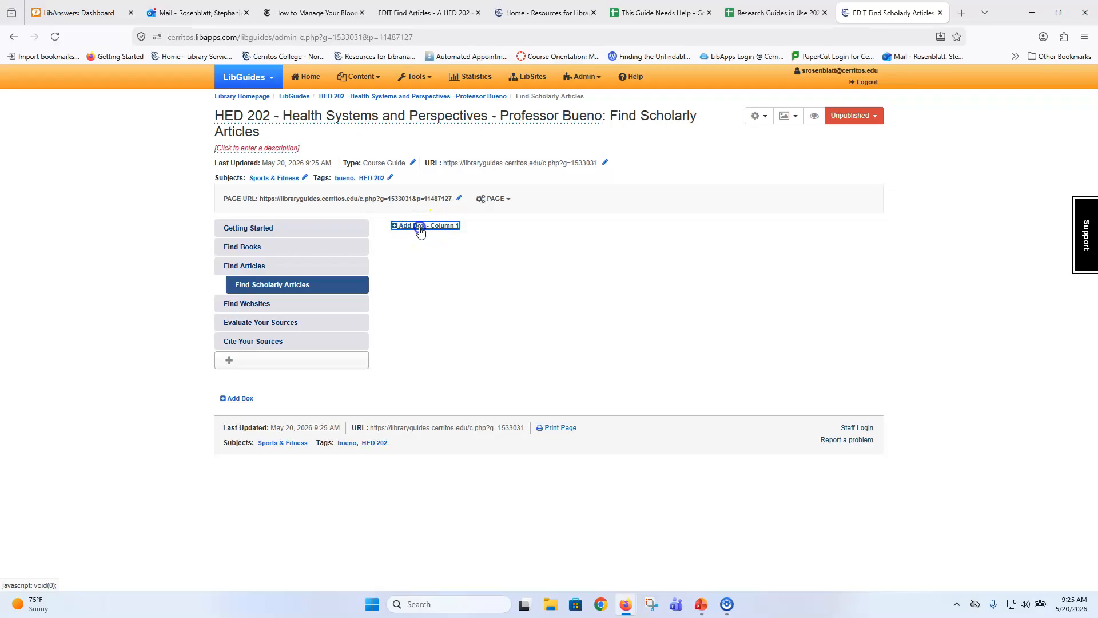
{"action": "left_click", "coordinate": [413, 197]}
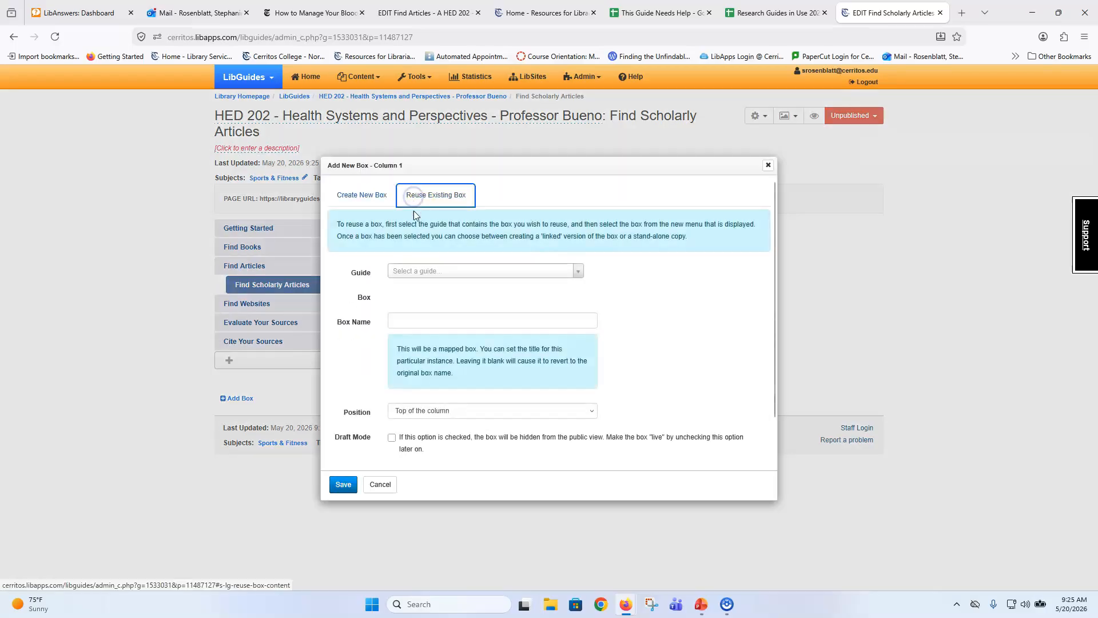
{"action": "left_click", "coordinate": [414, 274]}
{"action": "left_click", "coordinate": [406, 337]}
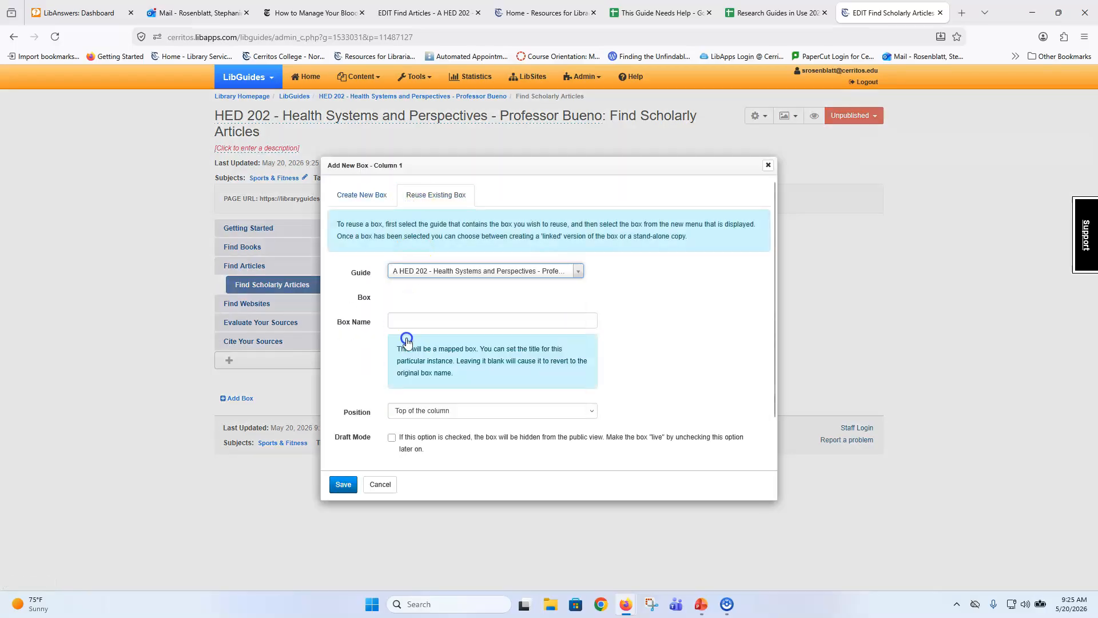
{"action": "left_click", "coordinate": [416, 297]}
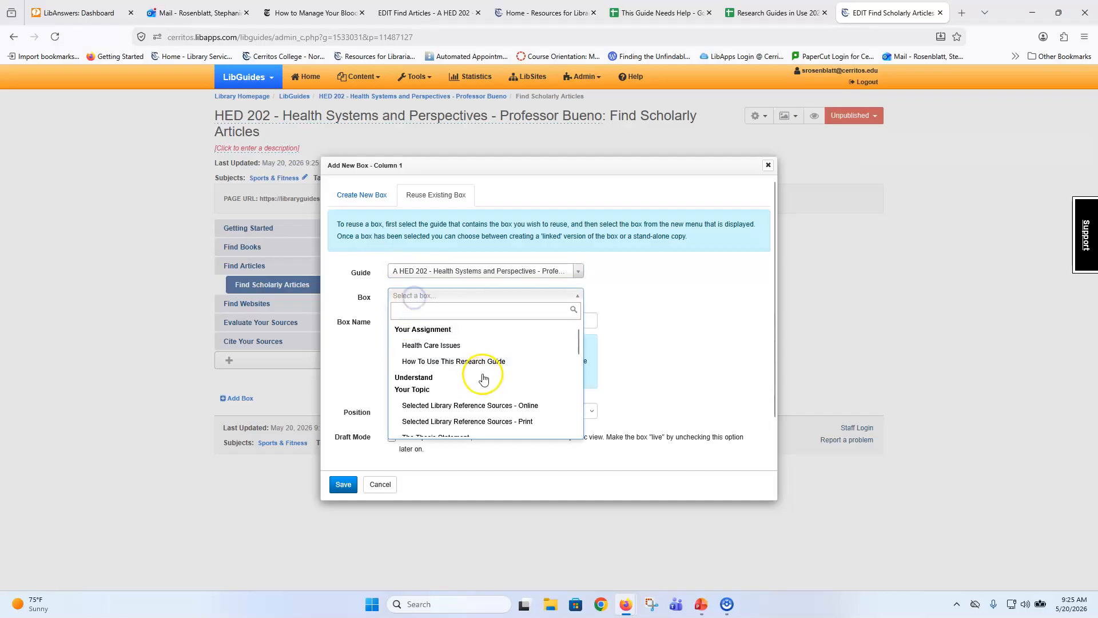
{"action": "scroll", "coordinate": [483, 374], "scroll_direction": "down", "scroll_amount": 2}
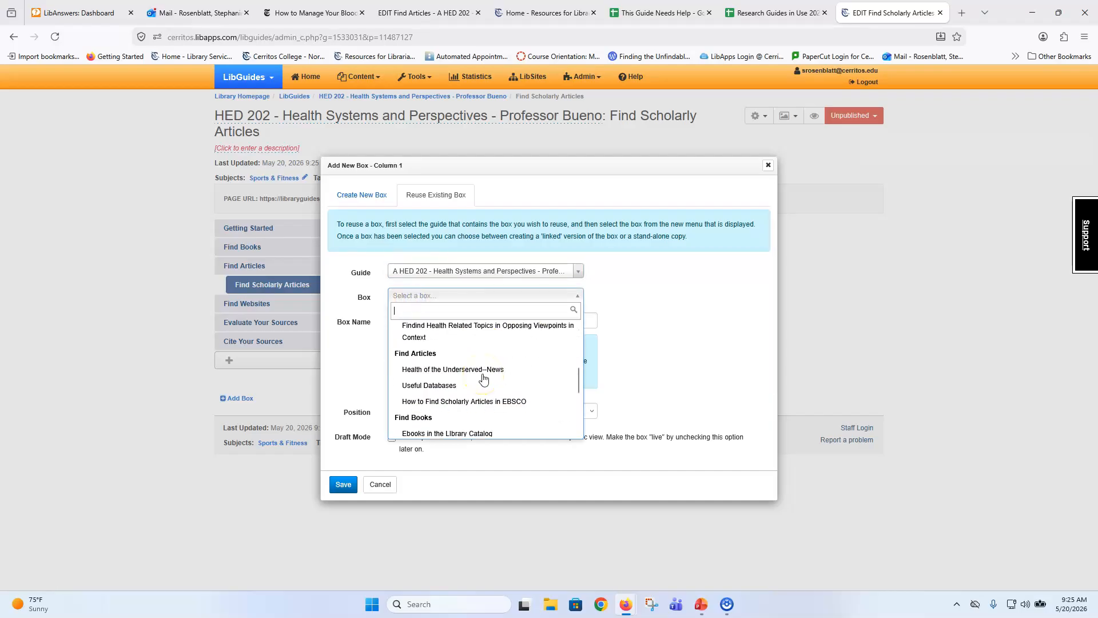
{"action": "left_click", "coordinate": [487, 403]}
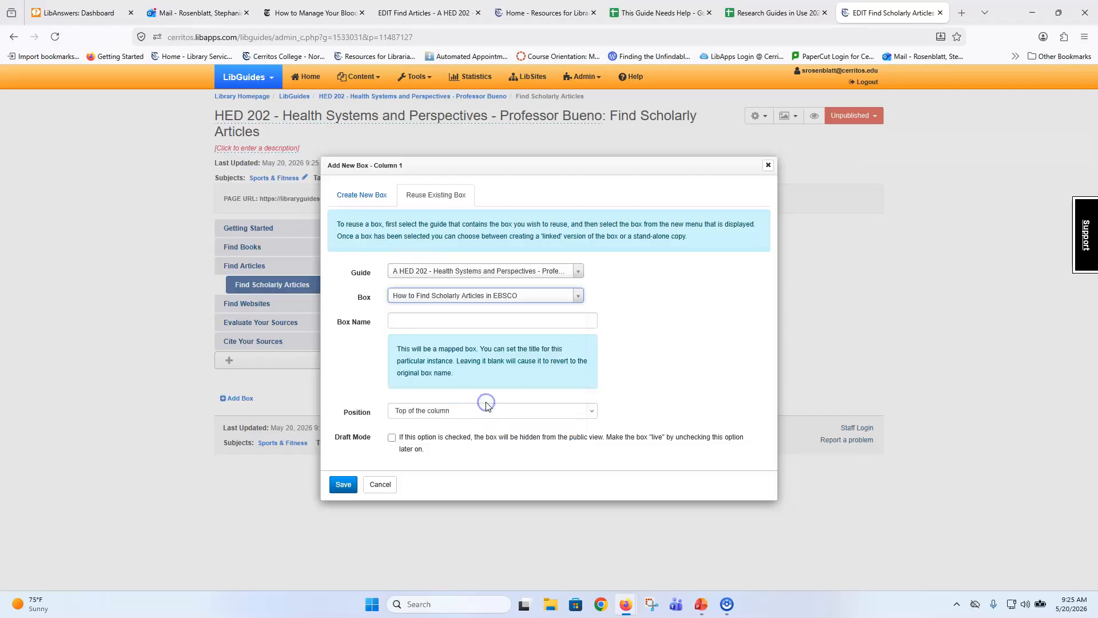
{"action": "scroll", "coordinate": [452, 457], "scroll_direction": "down", "scroll_amount": 1}
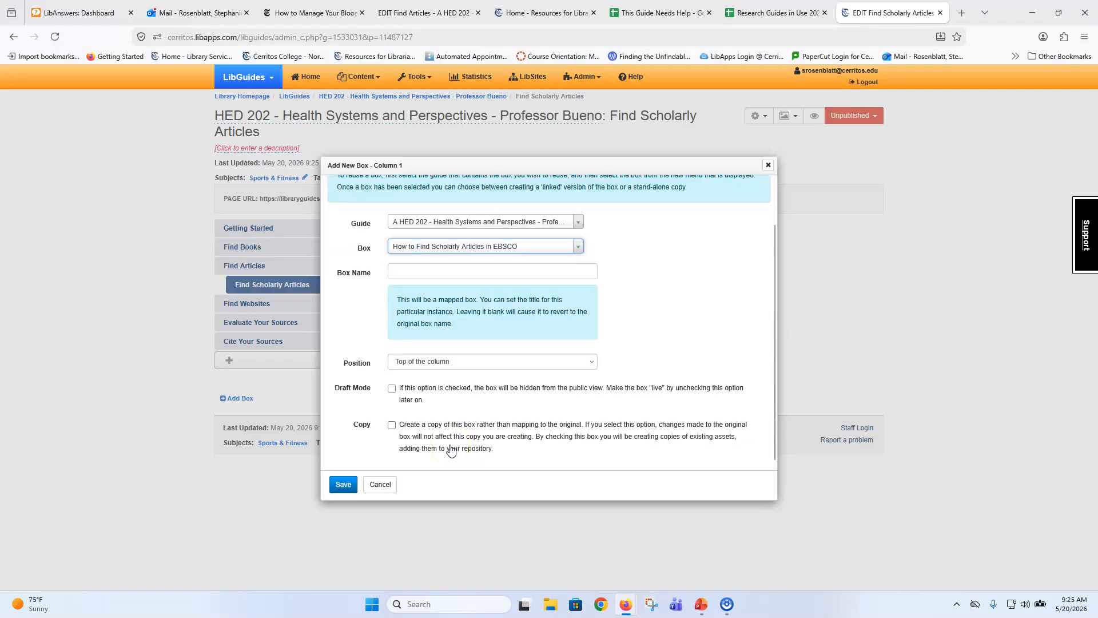
{"action": "left_click", "coordinate": [393, 426]}
{"action": "left_click", "coordinate": [343, 485]}
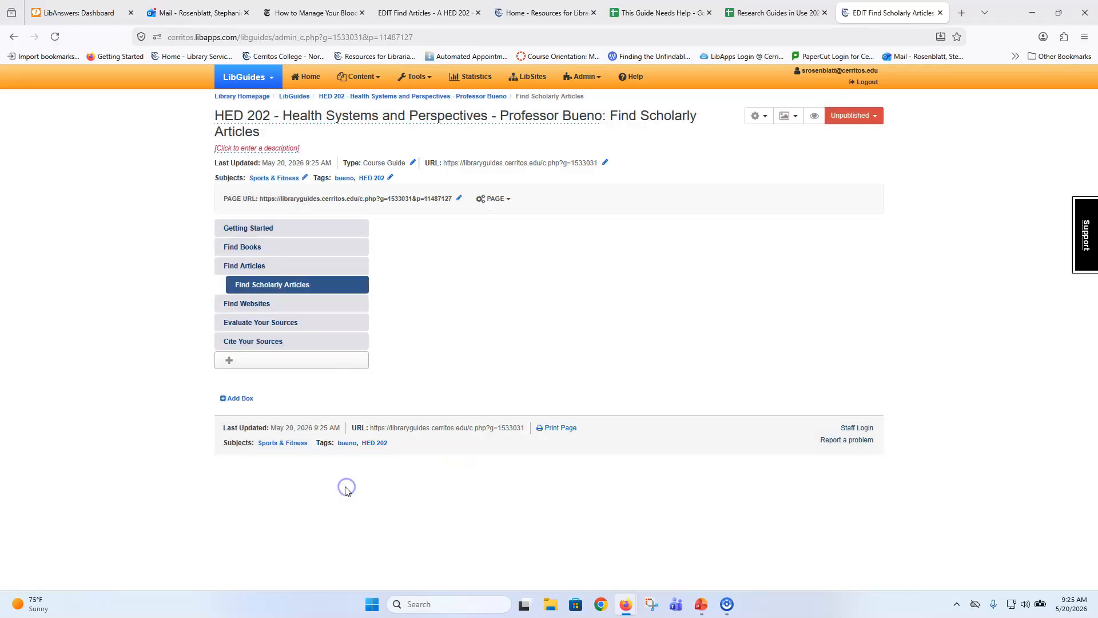
Check which guide holds the original of the old Find Articles page's Scholarly Journals, Popular Magazines, Trade Publications box
{"action": "left_click", "coordinate": [401, 14]}
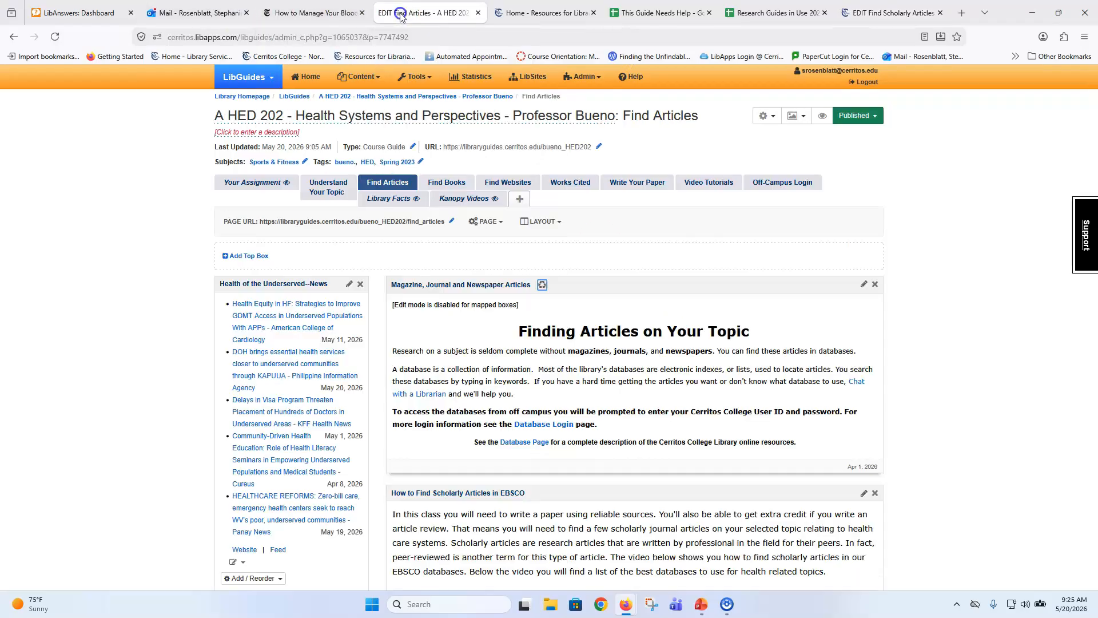
{"action": "scroll", "coordinate": [539, 374], "scroll_direction": "down", "scroll_amount": 8}
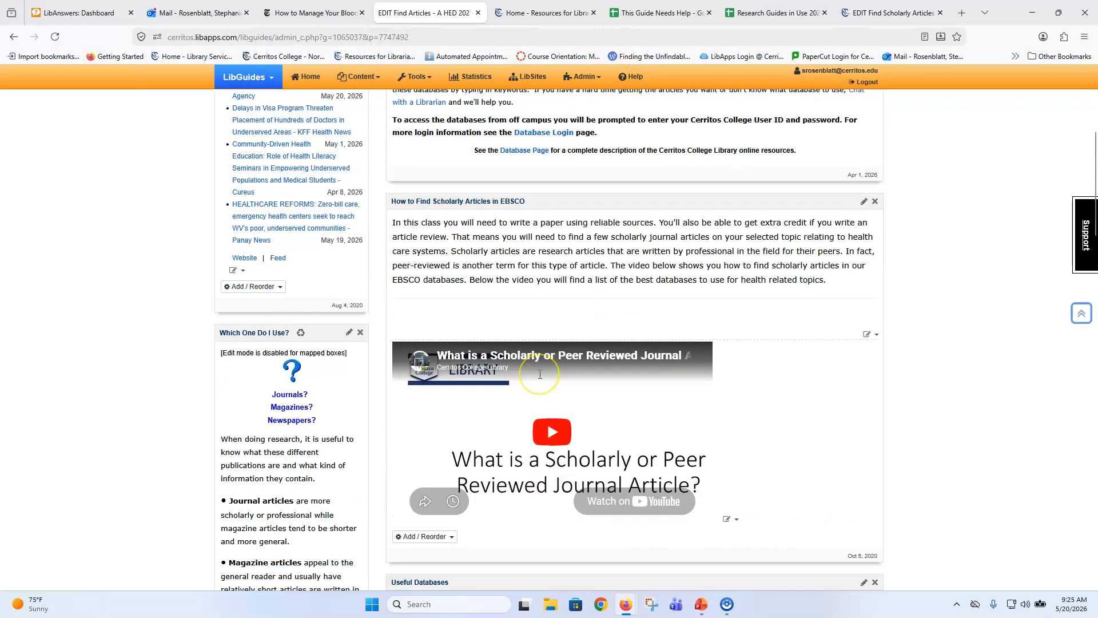
{"action": "scroll", "coordinate": [539, 377], "scroll_direction": "down", "scroll_amount": 3}
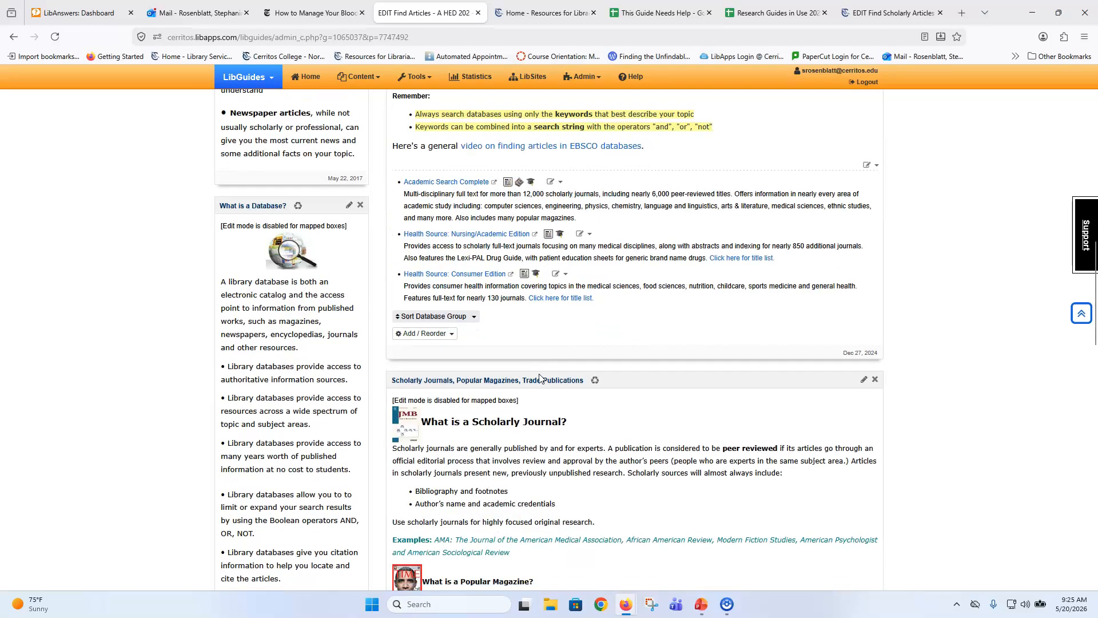
{"action": "left_click", "coordinate": [595, 380]}
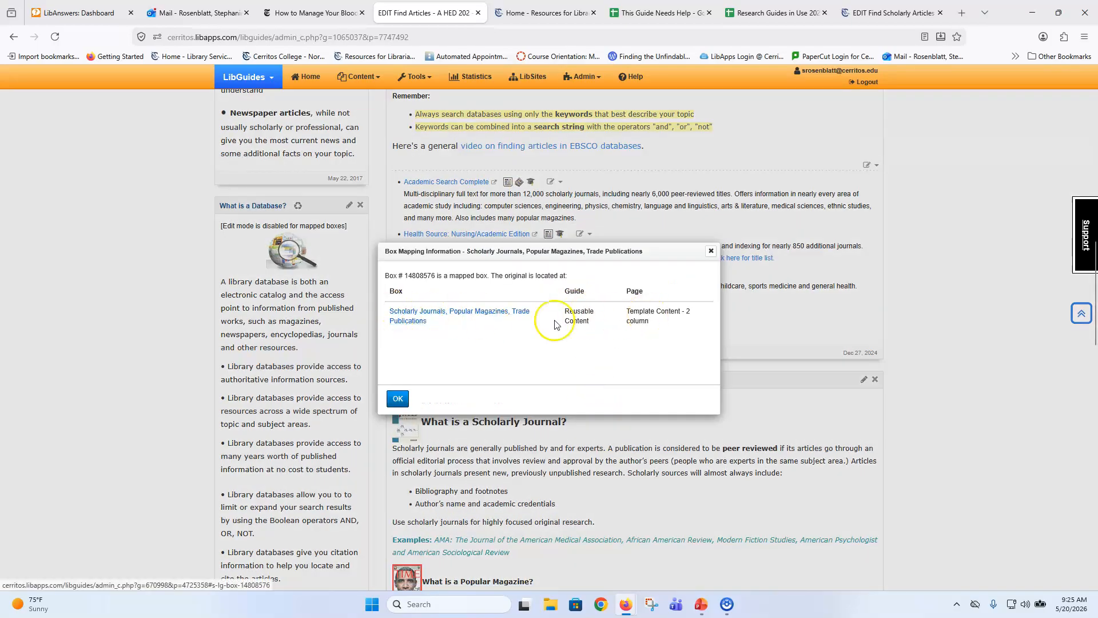
Add the Scholarly Journals, Popular Magazines, Trade Publications box from The Librarian's Reusable Content guide as a mapped box below the EBSCO box
{"action": "left_click", "coordinate": [875, 13]}
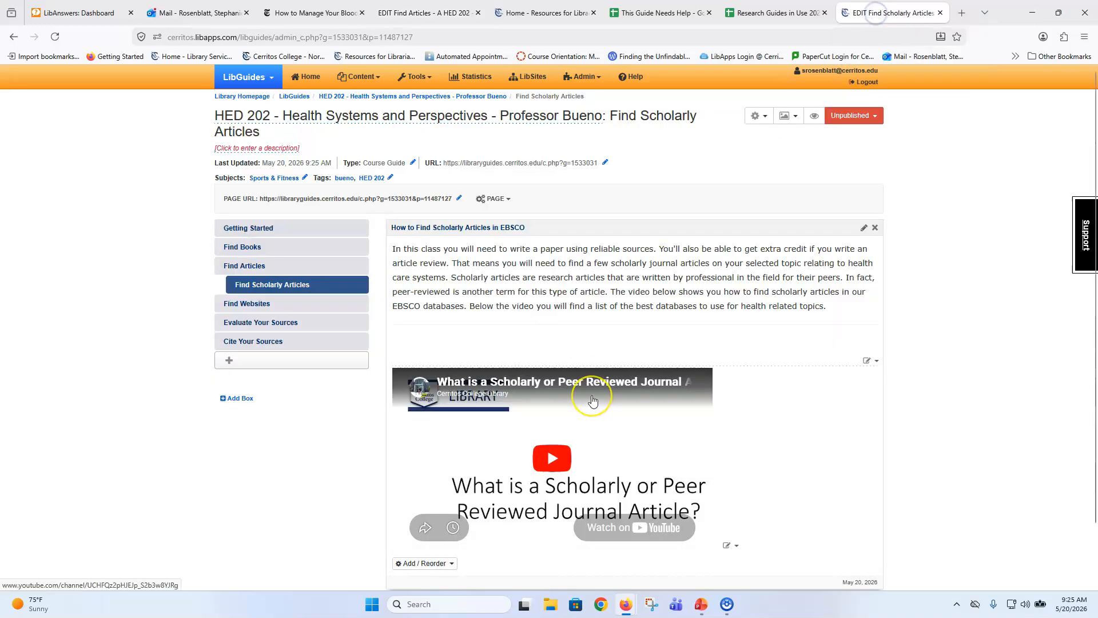
{"action": "scroll", "coordinate": [572, 401], "scroll_direction": "down", "scroll_amount": 2}
{"action": "left_click", "coordinate": [418, 541]}
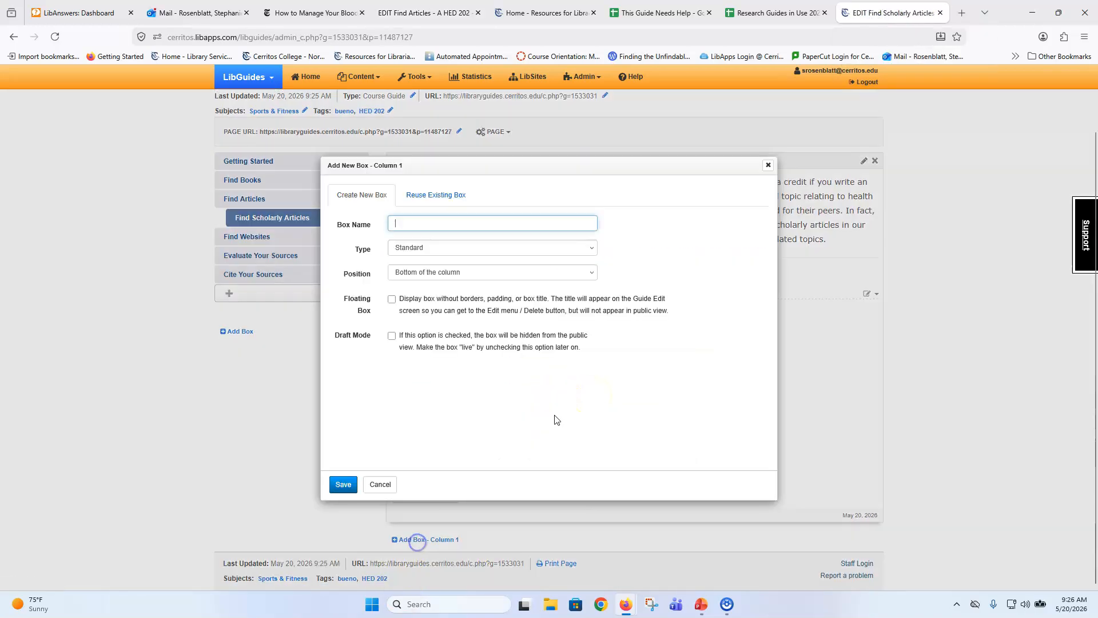
{"action": "left_click", "coordinate": [441, 195]}
{"action": "left_click", "coordinate": [419, 271]}
{"action": "type", "text": "Reusable"}
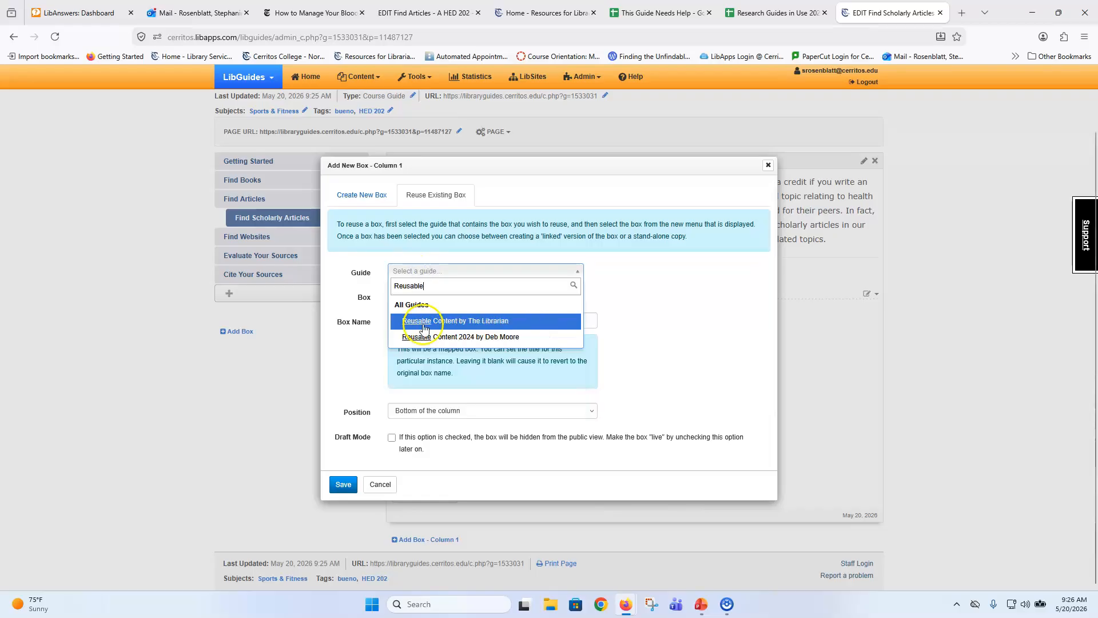
{"action": "left_click", "coordinate": [423, 322]}
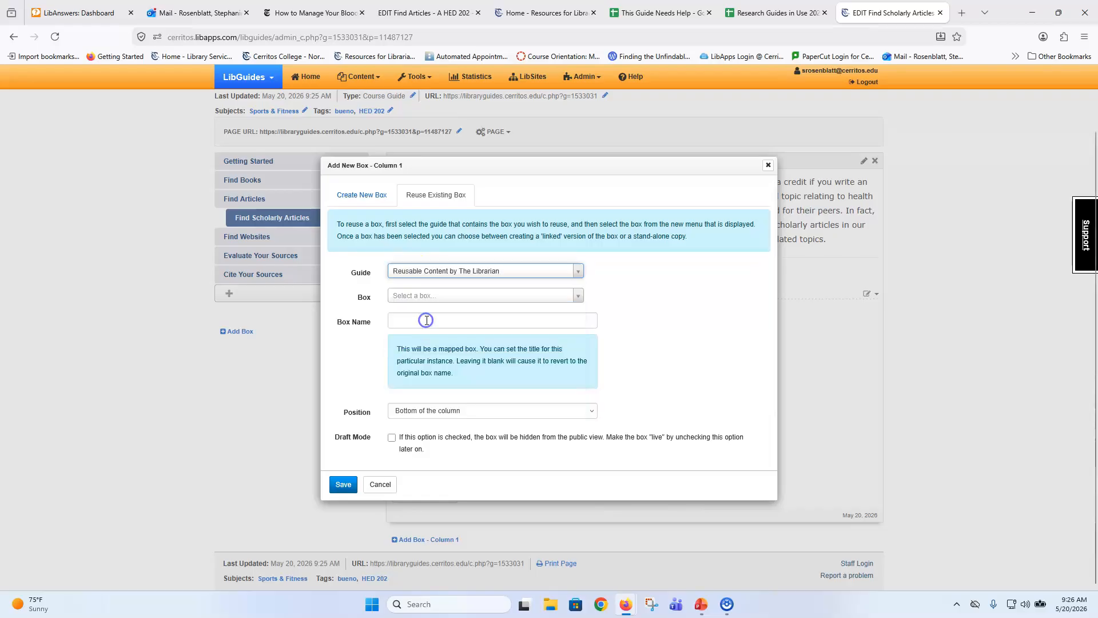
{"action": "left_click", "coordinate": [429, 295]}
{"action": "scroll", "coordinate": [487, 392], "scroll_direction": "down", "scroll_amount": 2}
{"action": "scroll", "coordinate": [487, 392], "scroll_direction": "down", "scroll_amount": 8}
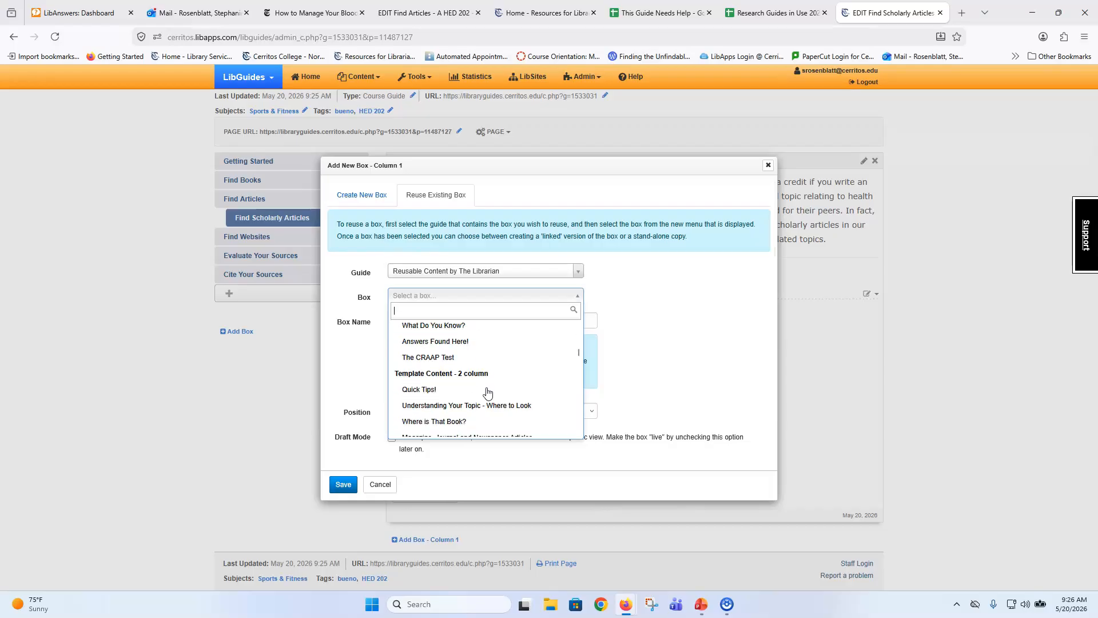
{"action": "scroll", "coordinate": [487, 393], "scroll_direction": "down", "scroll_amount": 1}
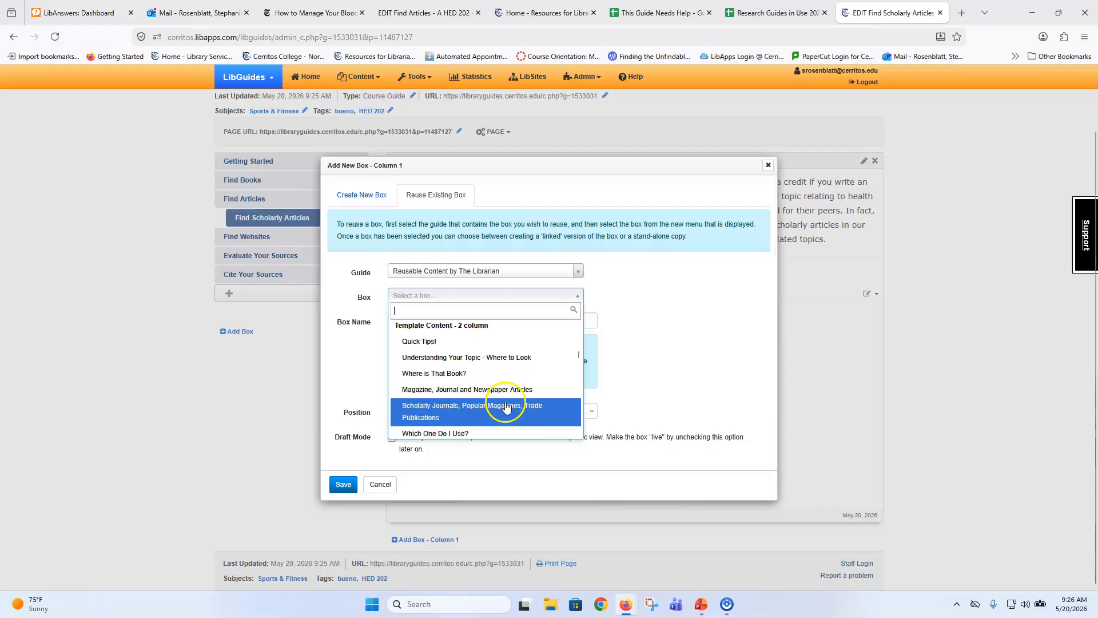
{"action": "left_click", "coordinate": [504, 408]}
{"action": "left_click", "coordinate": [343, 485]}
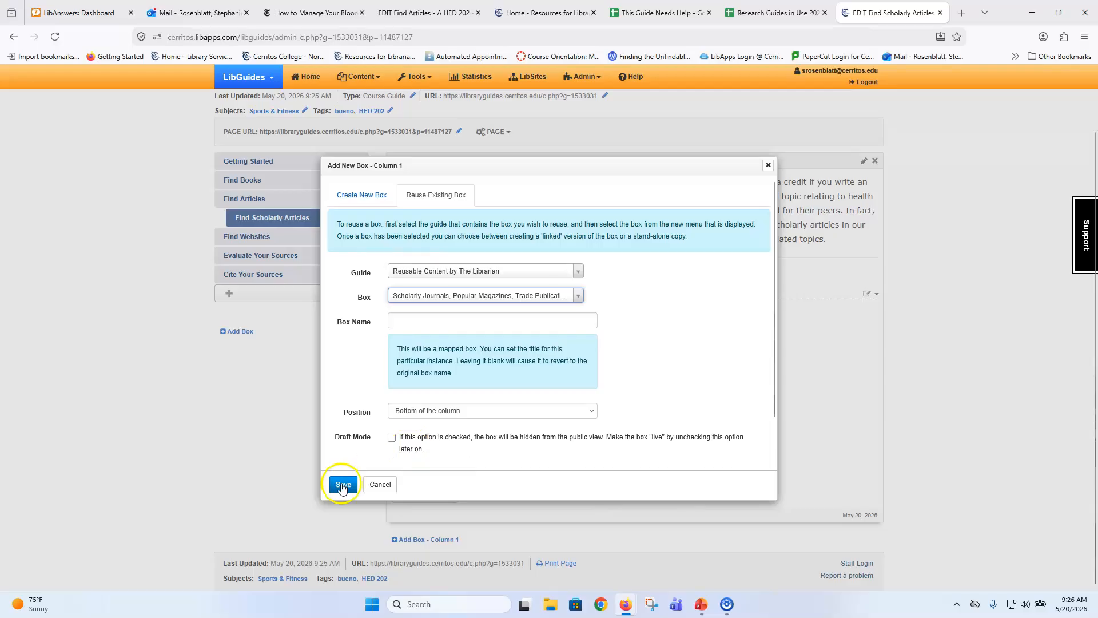
Review the Find Scholarly Articles page's boxes, from the peer-reviewed journal video to the scholarly journal, popular magazine and trade publication explanations
{"action": "scroll", "coordinate": [549, 433], "scroll_direction": "down", "scroll_amount": 3}
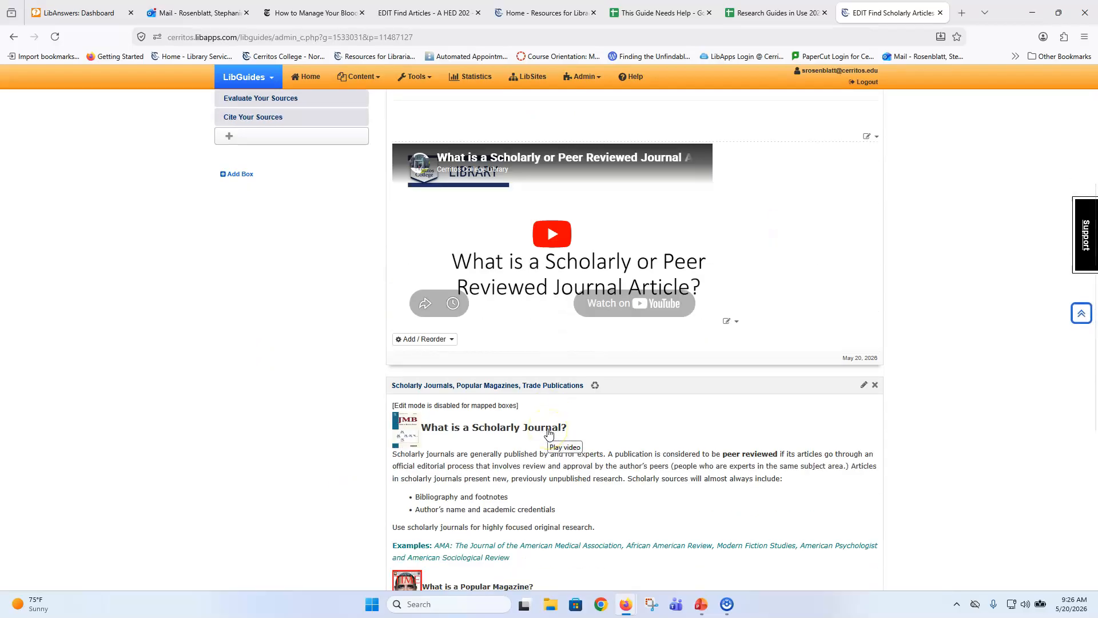
{"action": "scroll", "coordinate": [636, 426], "scroll_direction": "down", "scroll_amount": 3}
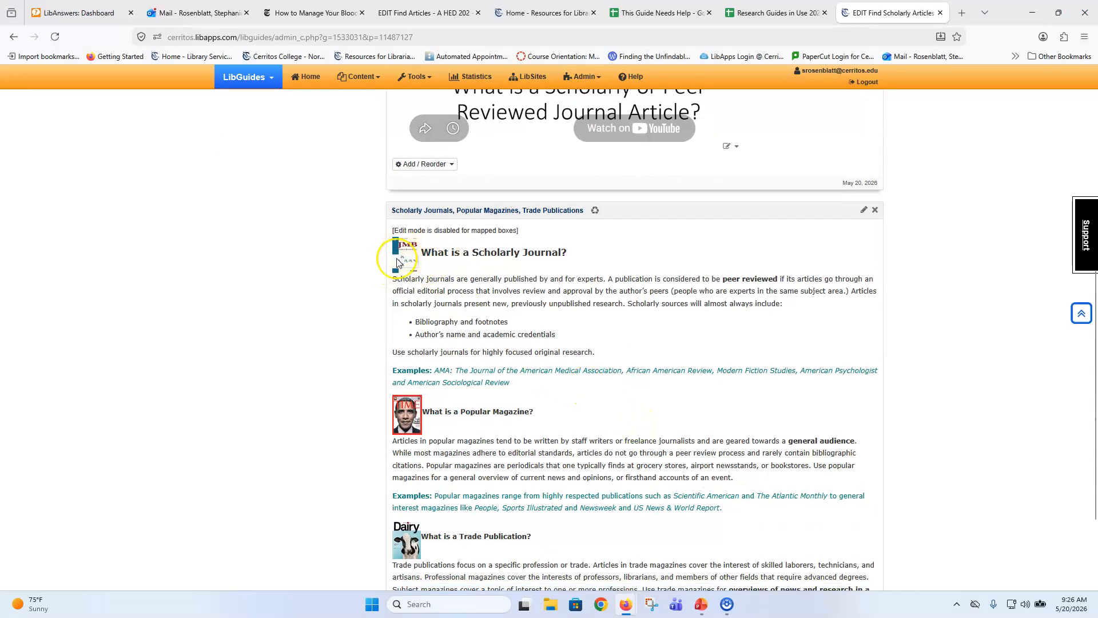
{"action": "scroll", "coordinate": [403, 423], "scroll_direction": "down", "scroll_amount": 2}
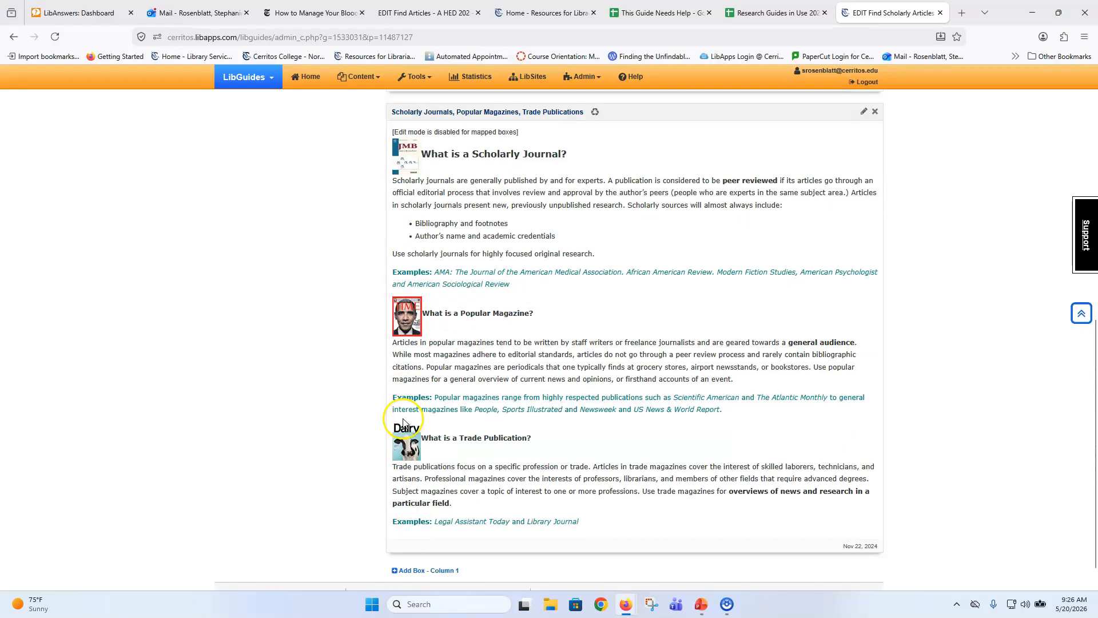
{"action": "scroll", "coordinate": [403, 423], "scroll_direction": "up", "scroll_amount": 5}
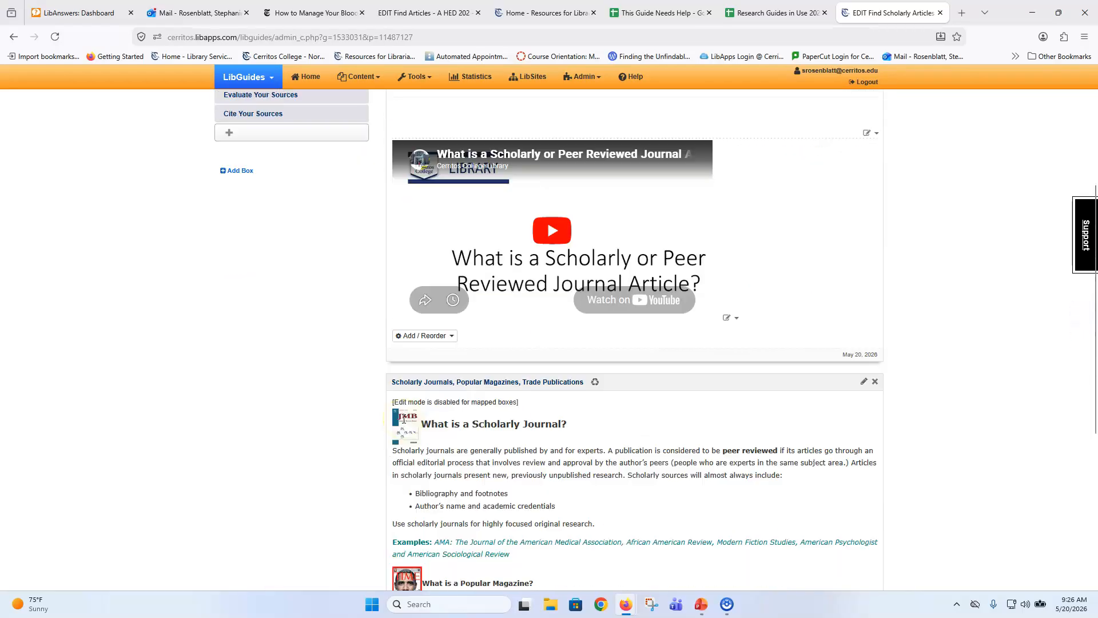
{"action": "scroll", "coordinate": [404, 419], "scroll_direction": "down", "scroll_amount": 2}
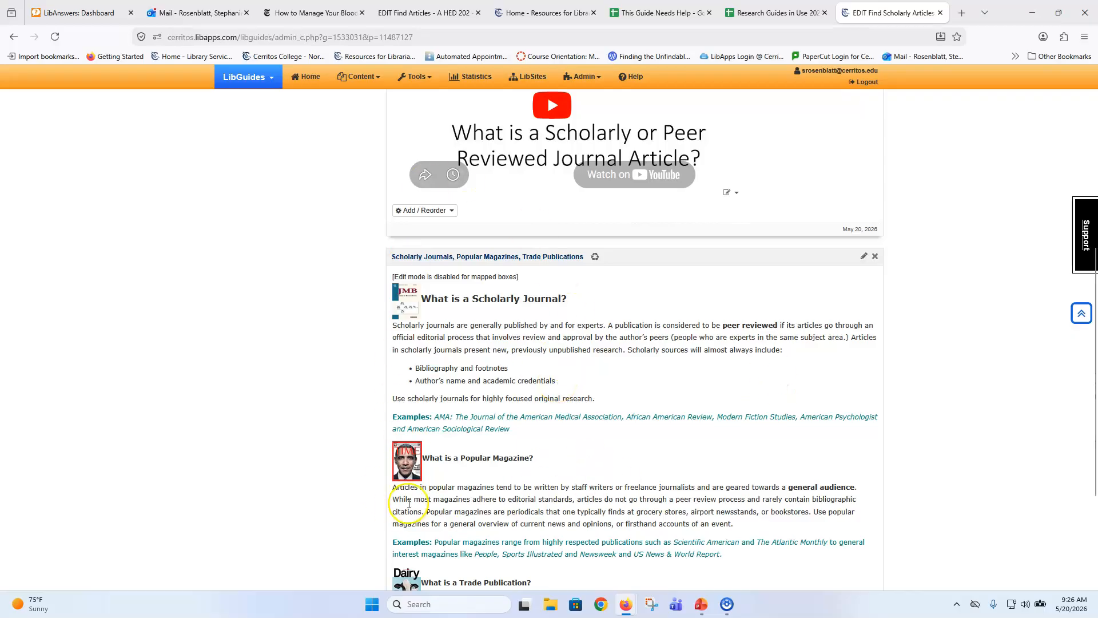
{"action": "scroll", "coordinate": [418, 555], "scroll_direction": "up", "scroll_amount": 5}
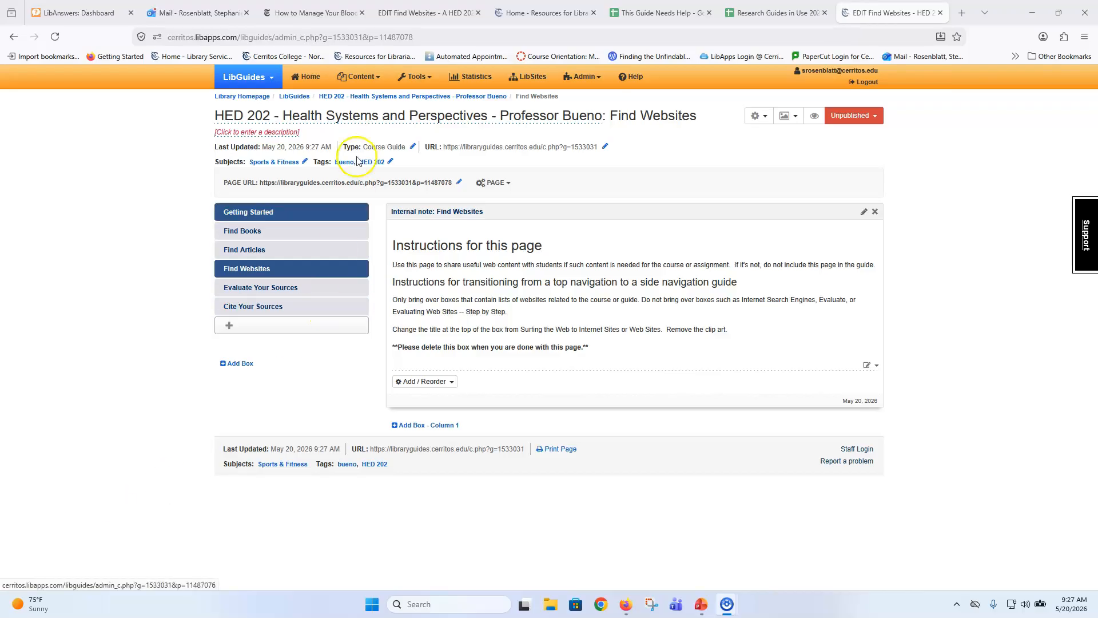
Examine the old Find Websites page's boxes for website lists related to the course, including search engines, Internet Sites and site evaluation
{"action": "left_click", "coordinate": [401, 16]}
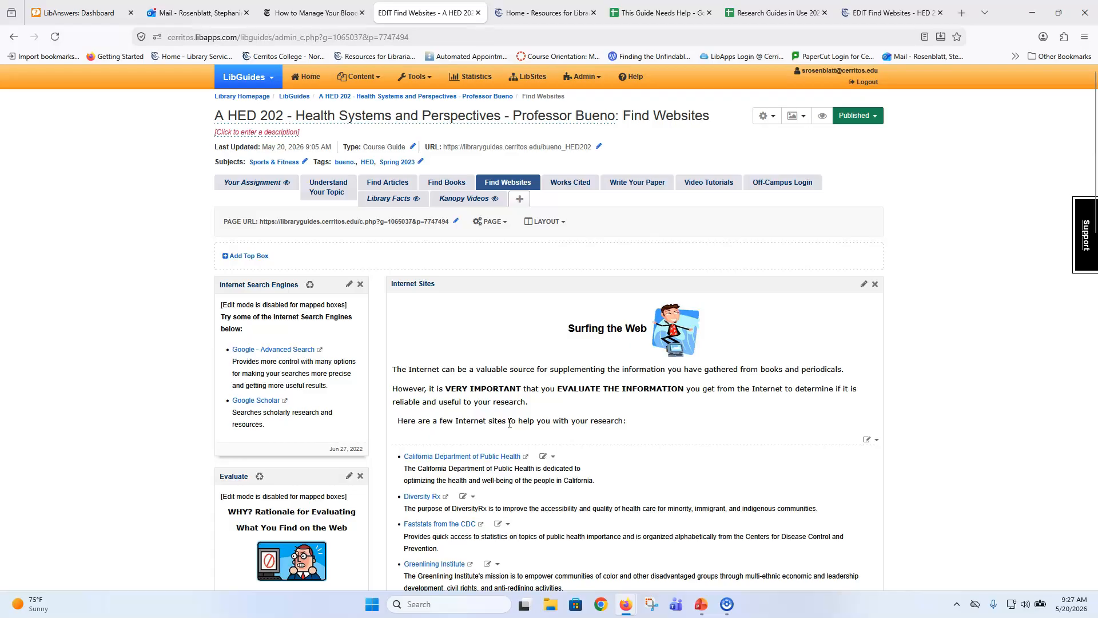
{"action": "scroll", "coordinate": [495, 532], "scroll_direction": "down", "scroll_amount": 1}
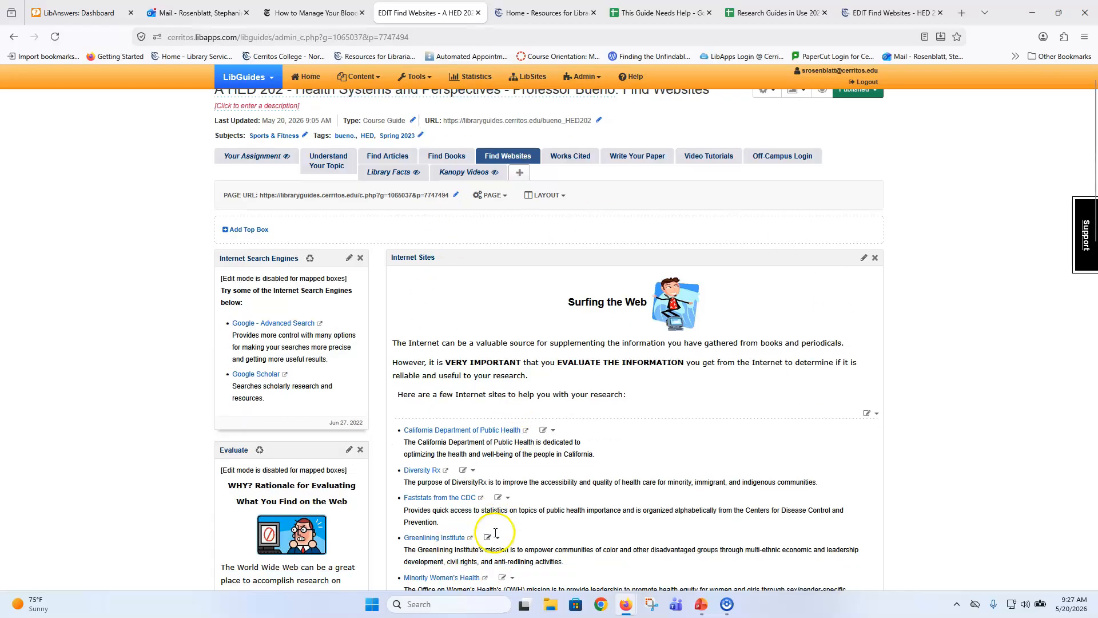
{"action": "scroll", "coordinate": [496, 533], "scroll_direction": "down", "scroll_amount": 6}
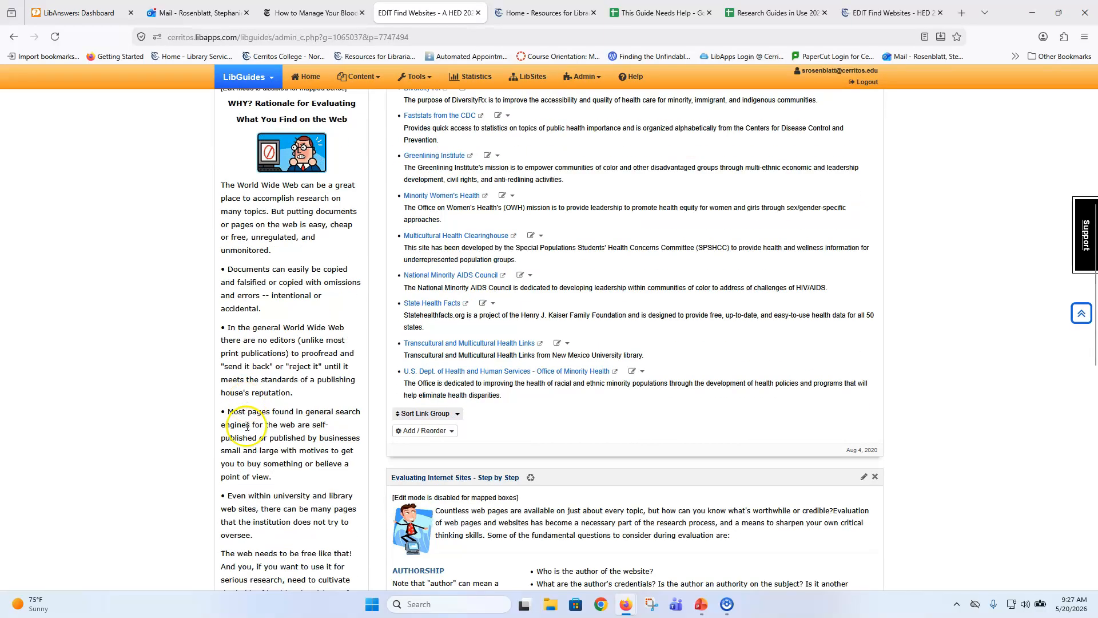
{"action": "scroll", "coordinate": [246, 426], "scroll_direction": "down", "scroll_amount": 6}
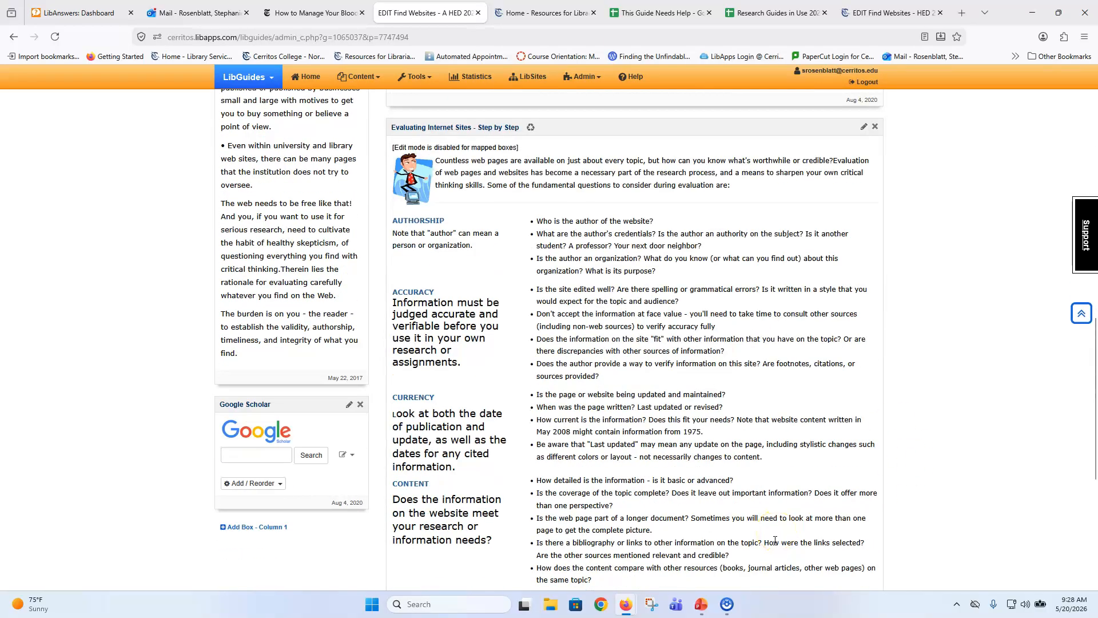
{"action": "scroll", "coordinate": [775, 540], "scroll_direction": "down", "scroll_amount": 6}
{"action": "scroll", "coordinate": [776, 542], "scroll_direction": "up", "scroll_amount": 11}
{"action": "scroll", "coordinate": [776, 542], "scroll_direction": "up", "scroll_amount": 6}
{"action": "left_click", "coordinate": [692, 527]}
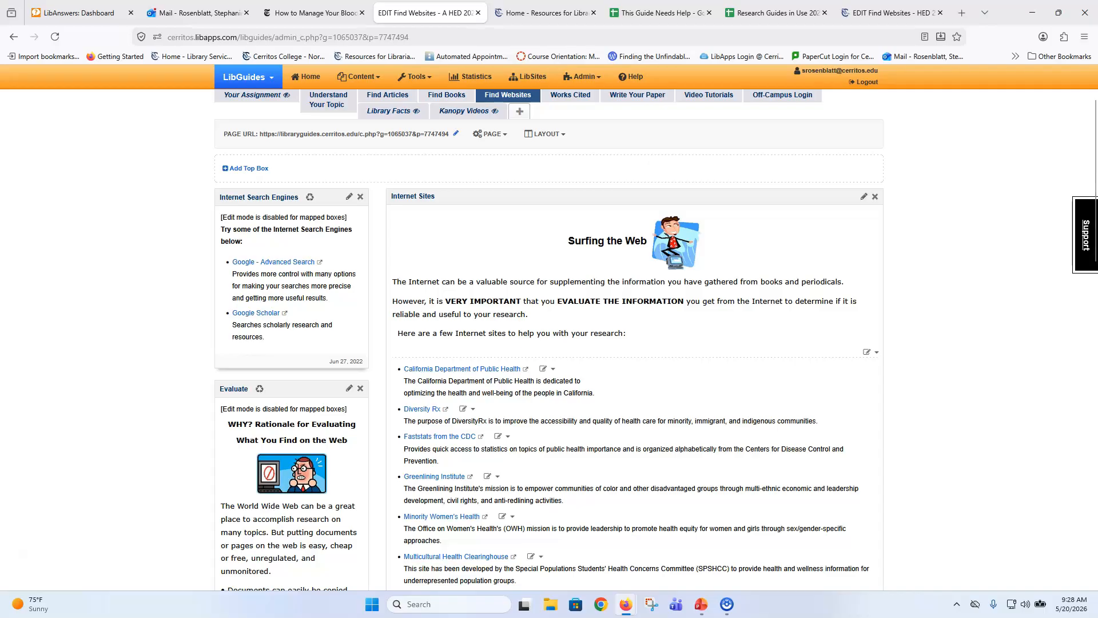
Remove the clip art and the Surfing the Web title from the text of the new Find Websites page's Internet Sites box
{"action": "key", "text": "alt+Tab"}
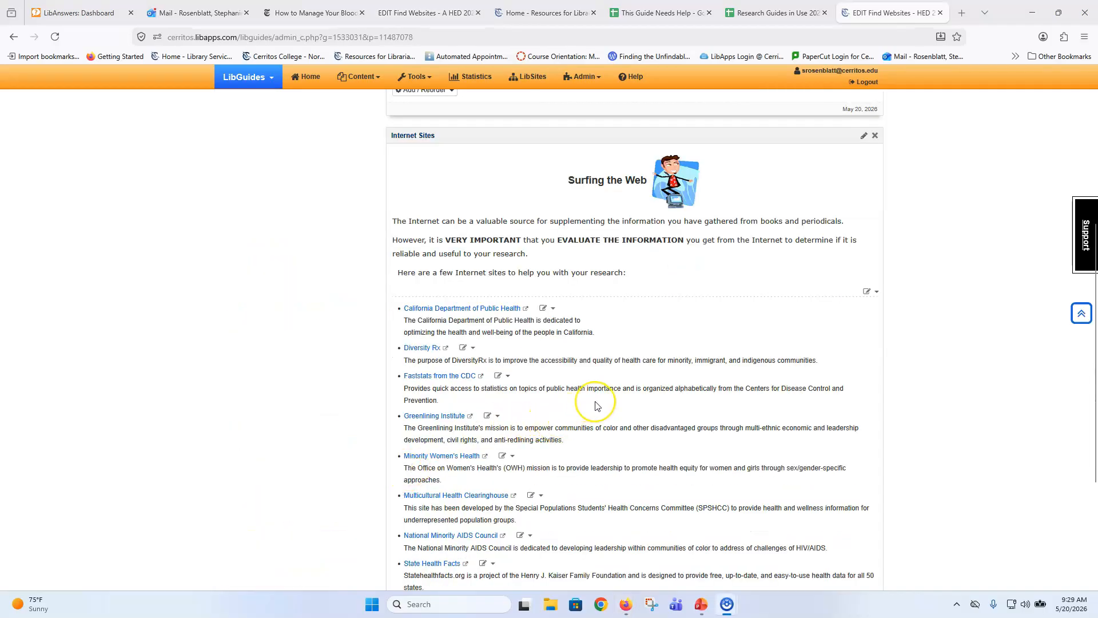
{"action": "scroll", "coordinate": [595, 406], "scroll_direction": "down", "scroll_amount": 3}
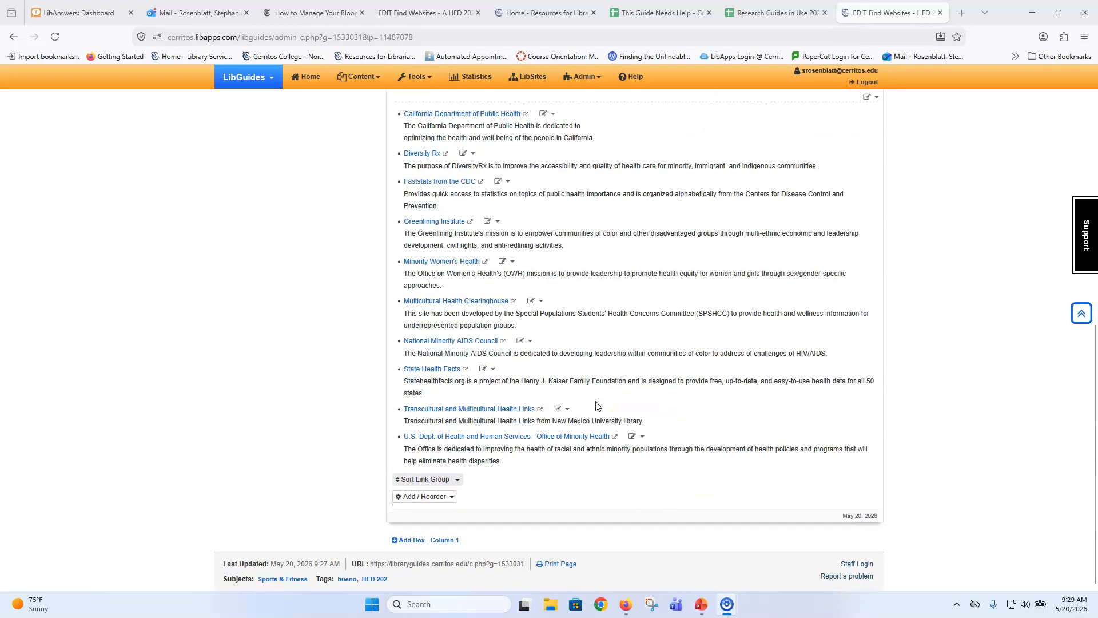
{"action": "scroll", "coordinate": [595, 406], "scroll_direction": "up", "scroll_amount": 4}
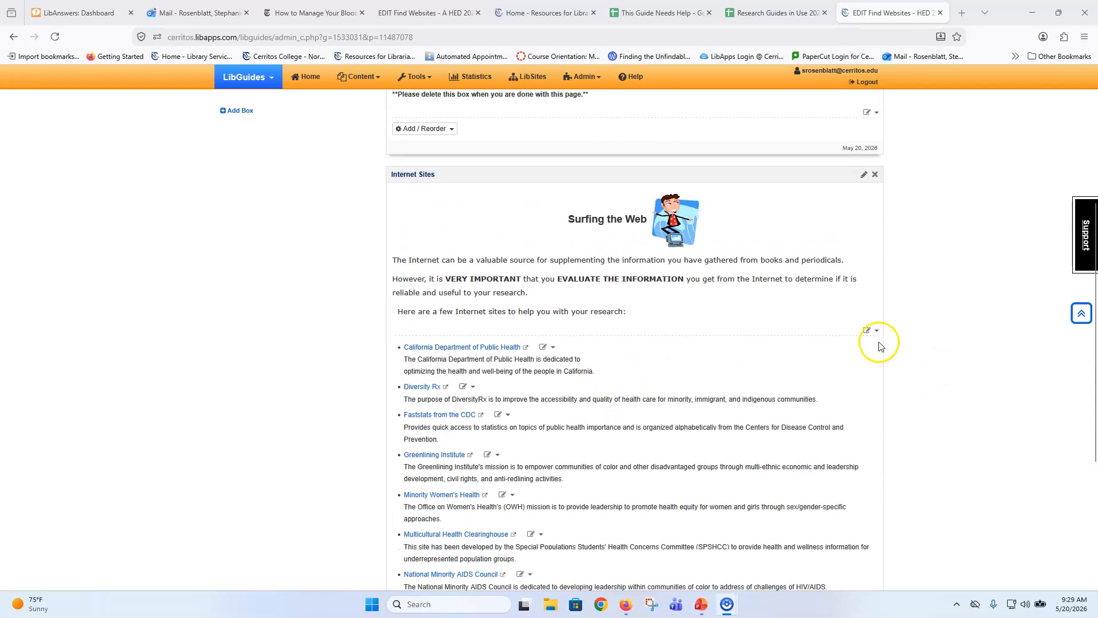
{"action": "left_click", "coordinate": [869, 330]}
{"action": "left_click", "coordinate": [889, 347]}
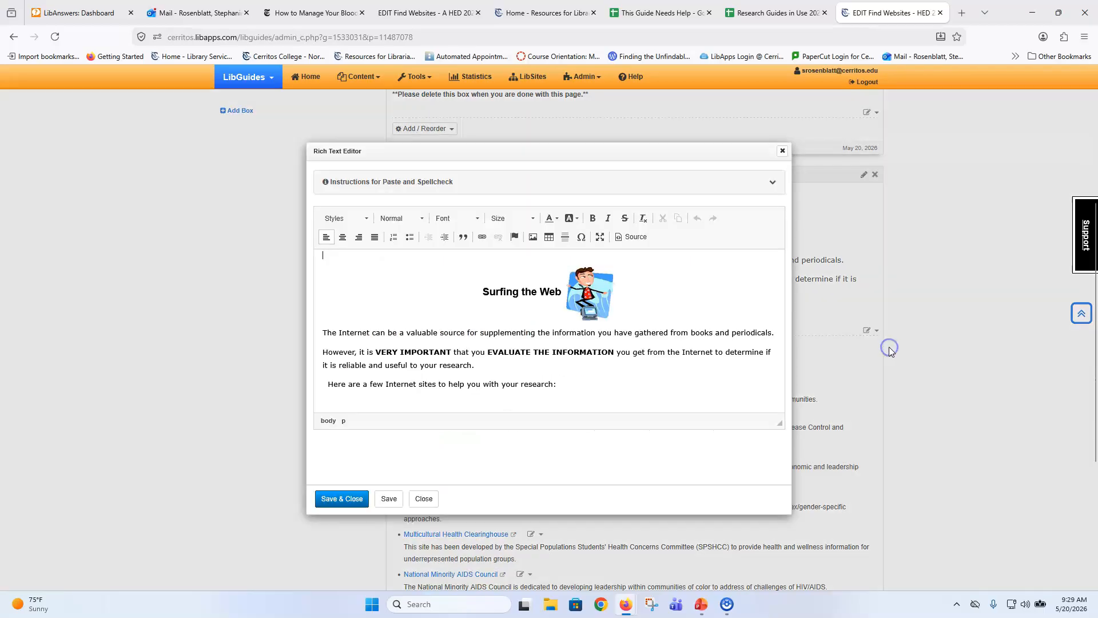
{"action": "left_click", "coordinate": [593, 302]}
{"action": "key", "text": "Delete"}
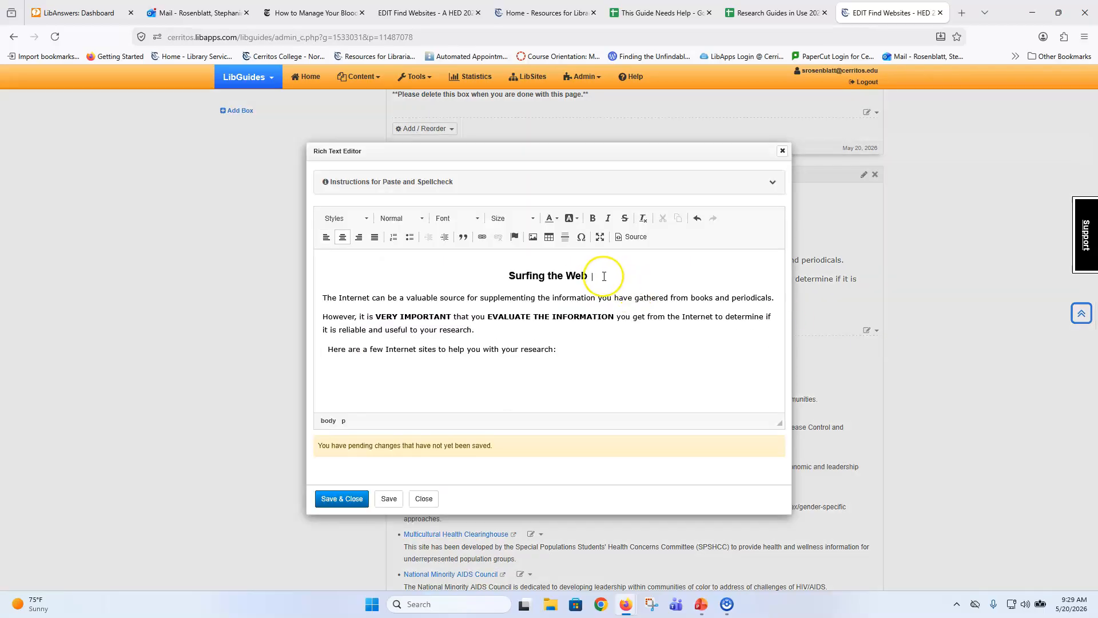
{"action": "left_click_drag", "start_coordinate": [599, 275], "coordinate": [468, 273]}
{"action": "key", "text": "Delete"}
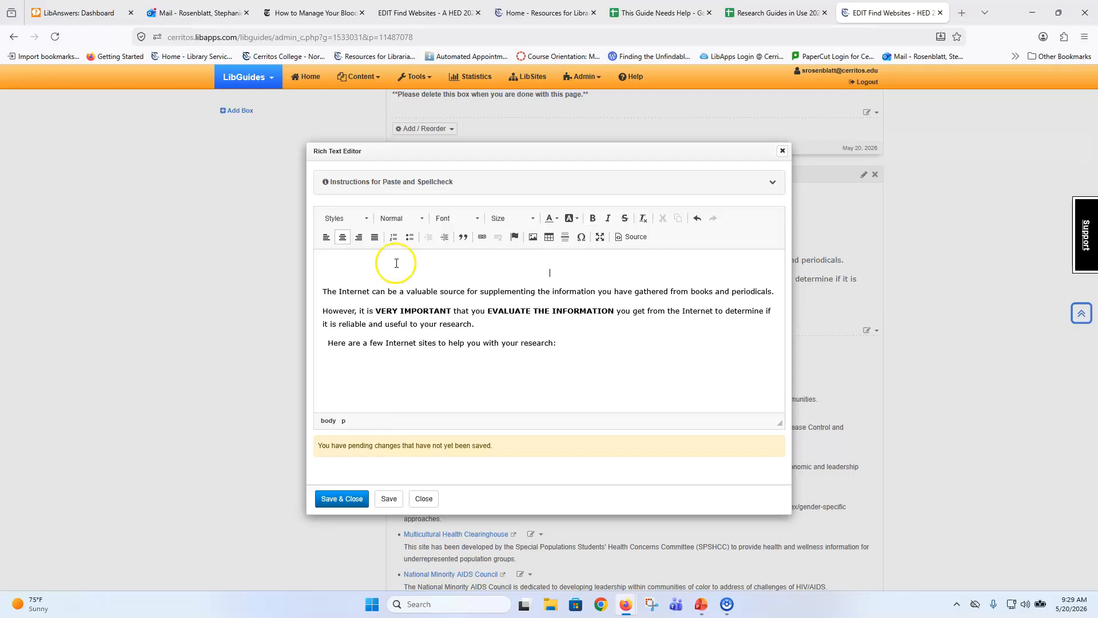
{"action": "key", "text": "Delete"}
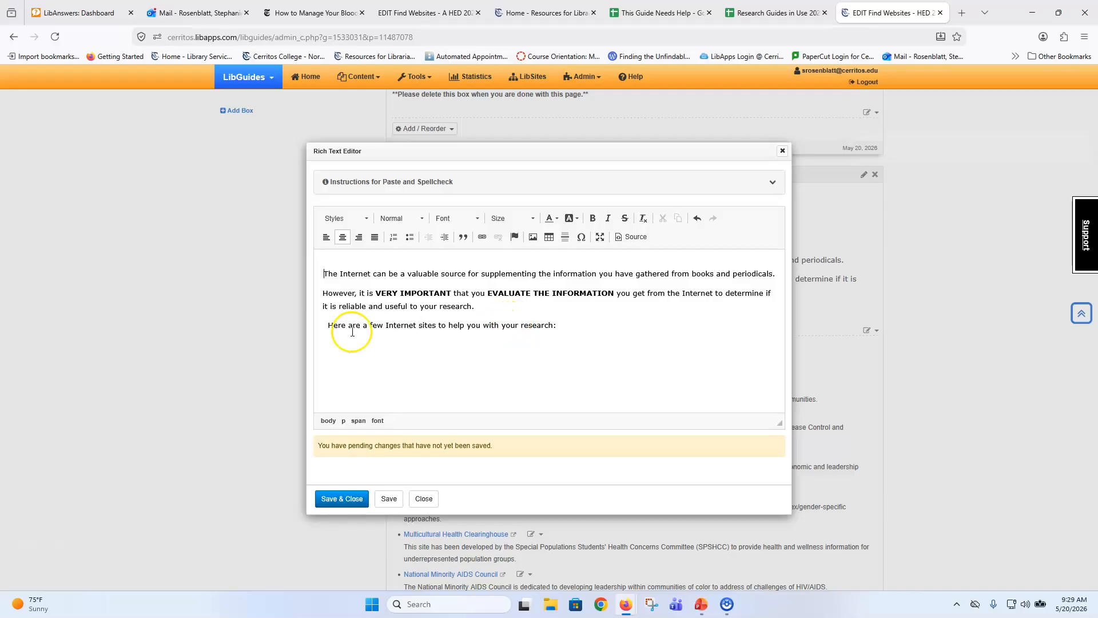
Delete the two introductory paragraphs and blank space above "Here are a few Internet sites to help you with your research:" and save the text
{"action": "left_click", "coordinate": [328, 326]}
{"action": "left_click_drag", "start_coordinate": [503, 308], "coordinate": [318, 270]}
{"action": "key", "text": "Delete"}
{"action": "left_click", "coordinate": [328, 287]}
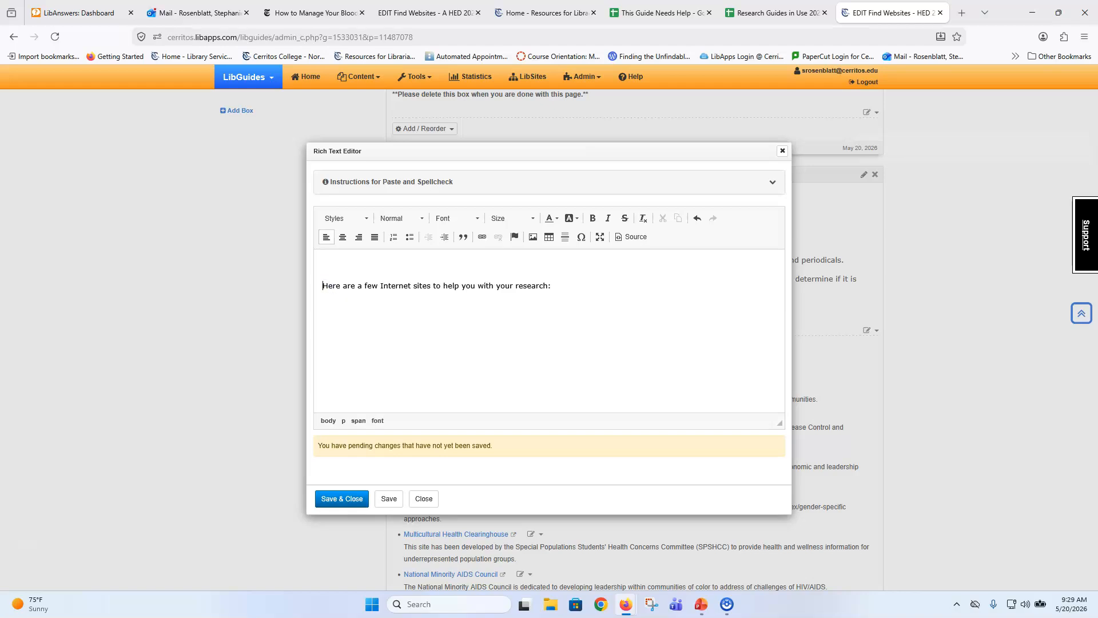
{"action": "key", "text": "BackSpace"}
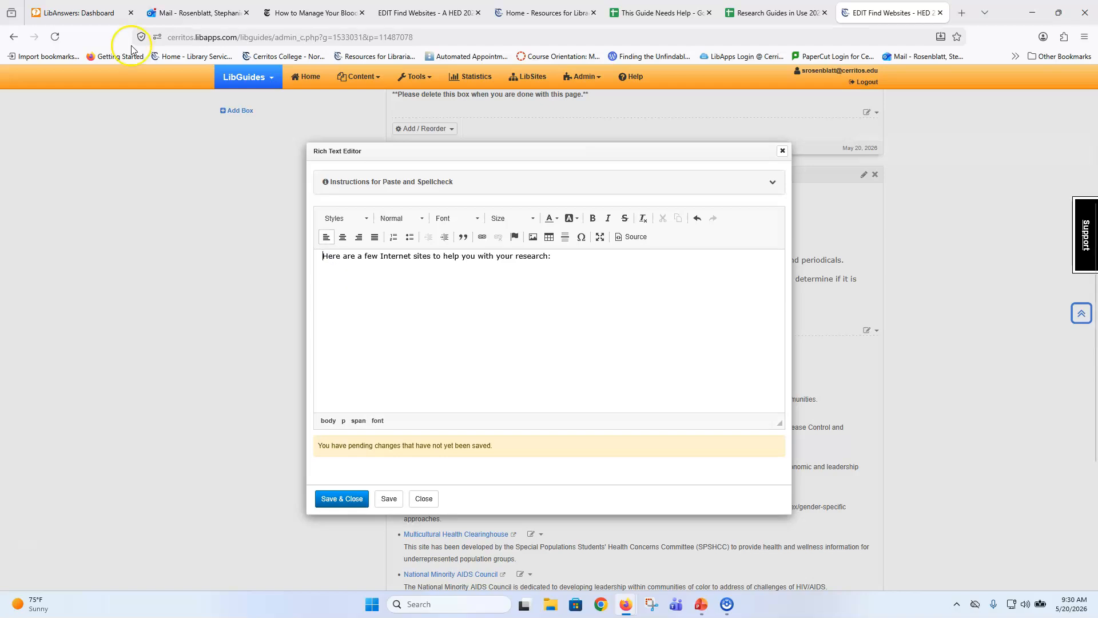
{"action": "left_click", "coordinate": [338, 501]}
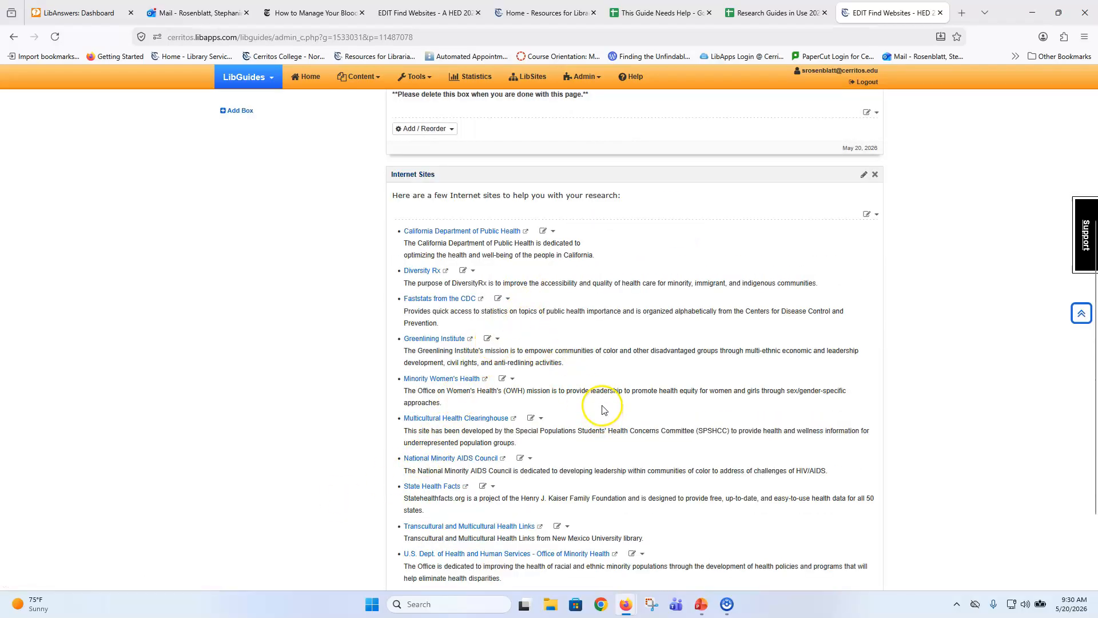
Check the Internet Sites box's name and link list against the Find Websites page's instructions
{"action": "scroll", "coordinate": [664, 406], "scroll_direction": "down", "scroll_amount": 1}
{"action": "scroll", "coordinate": [602, 409], "scroll_direction": "up", "scroll_amount": 4}
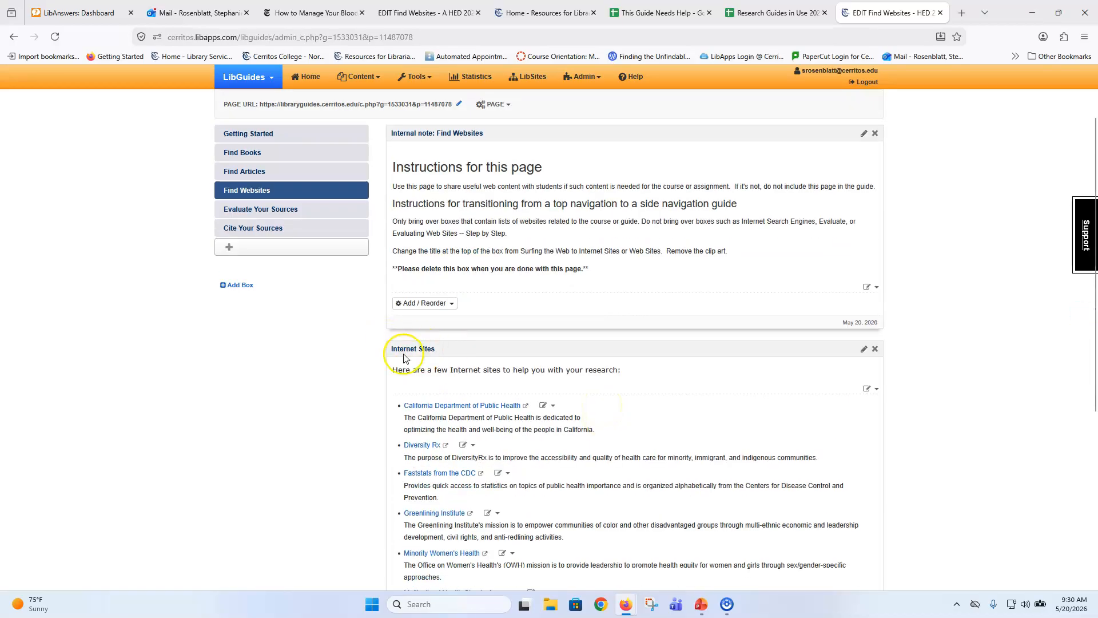
{"action": "left_click", "coordinate": [864, 349]}
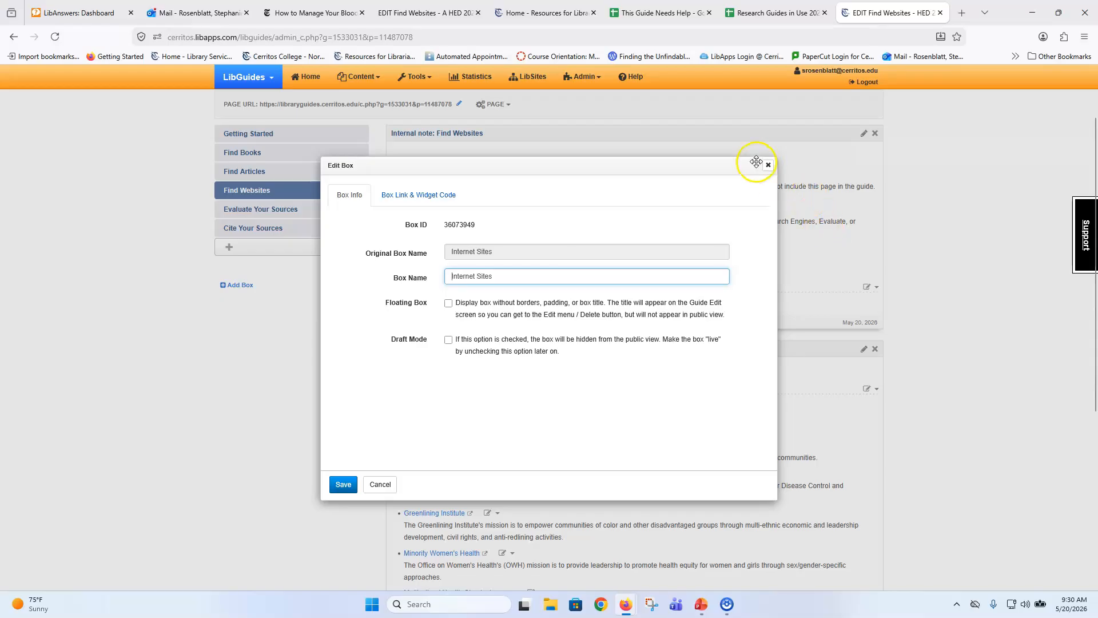
{"action": "left_click", "coordinate": [768, 165]}
{"action": "scroll", "coordinate": [639, 446], "scroll_direction": "down", "scroll_amount": 3}
{"action": "scroll", "coordinate": [652, 443], "scroll_direction": "down", "scroll_amount": 3}
{"action": "scroll", "coordinate": [652, 441], "scroll_direction": "up", "scroll_amount": 8}
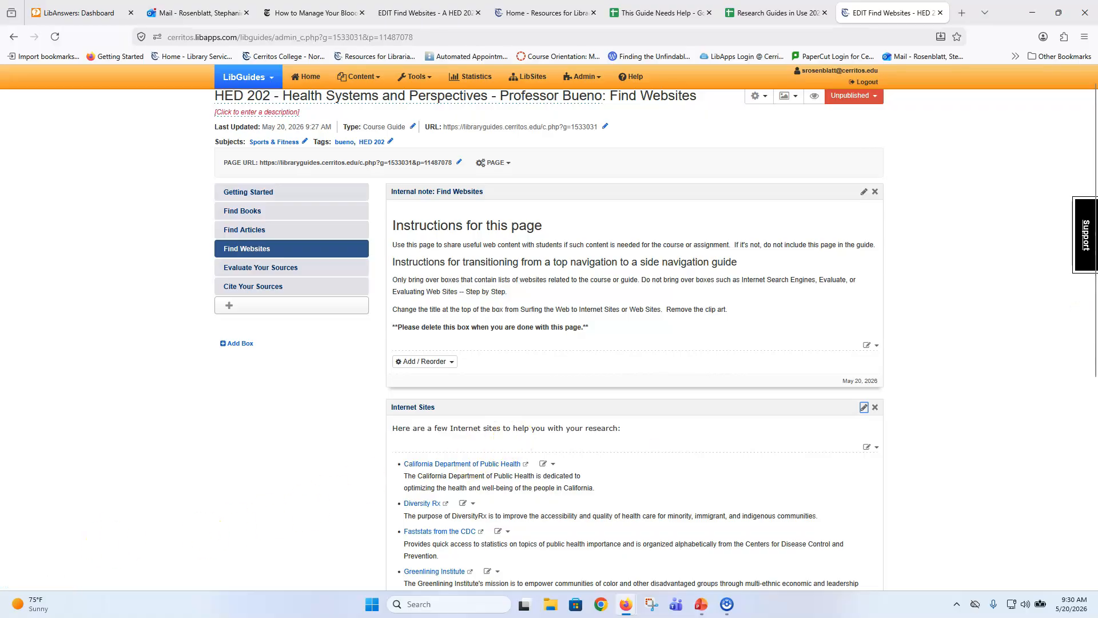
Open the new guide's Evaluate Your Sources page and compare its instructions with the pages of the old guide
{"action": "left_click", "coordinate": [238, 272]}
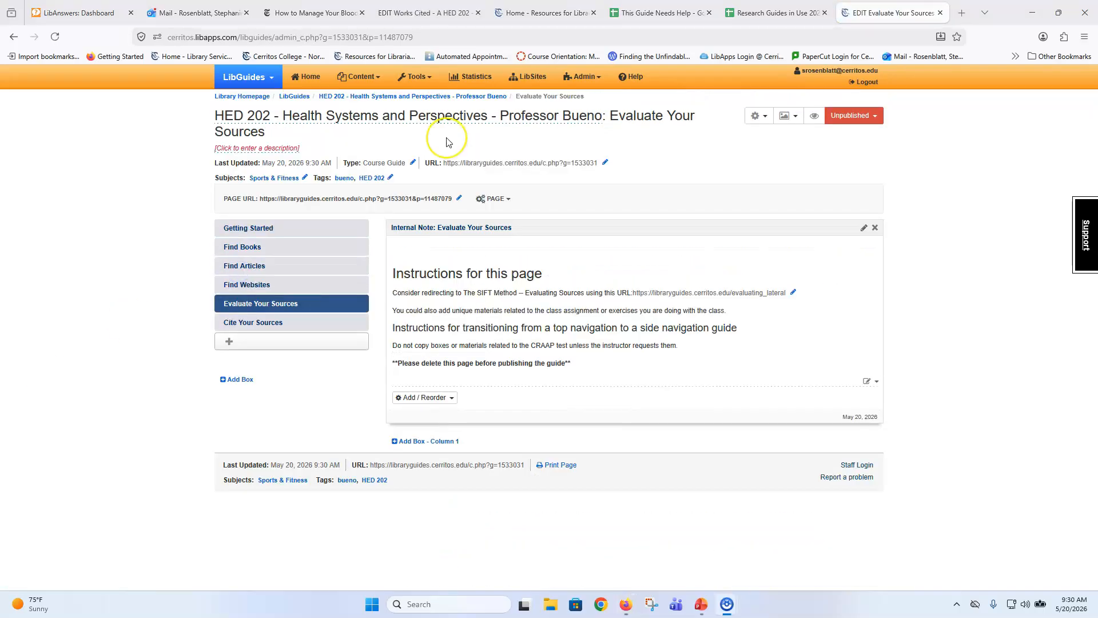
{"action": "left_click", "coordinate": [430, 12]}
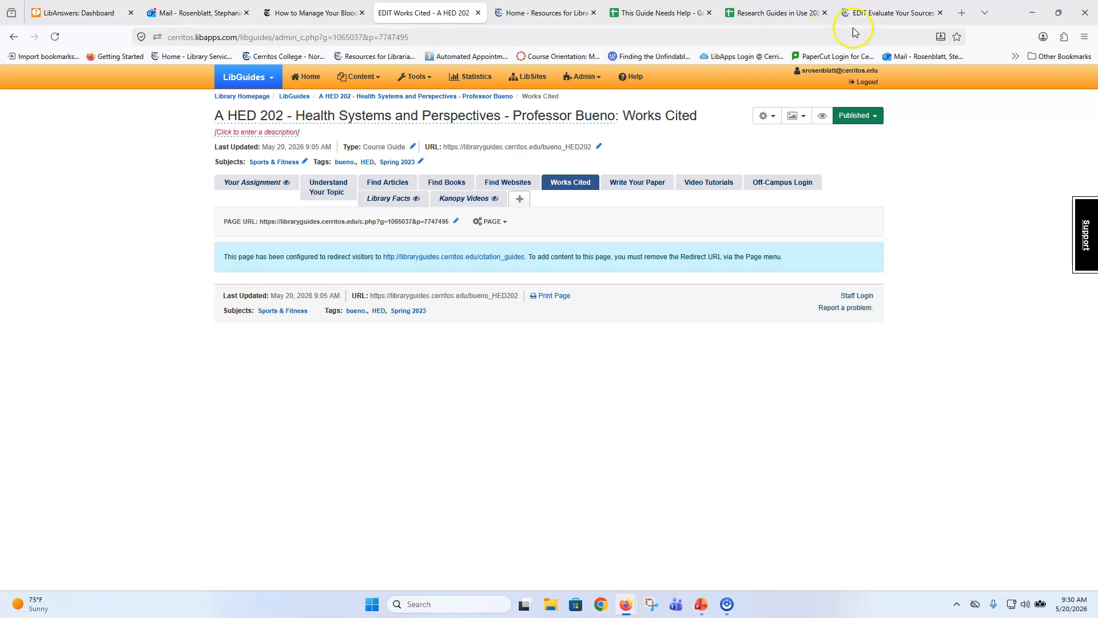
{"action": "left_click", "coordinate": [865, 15]}
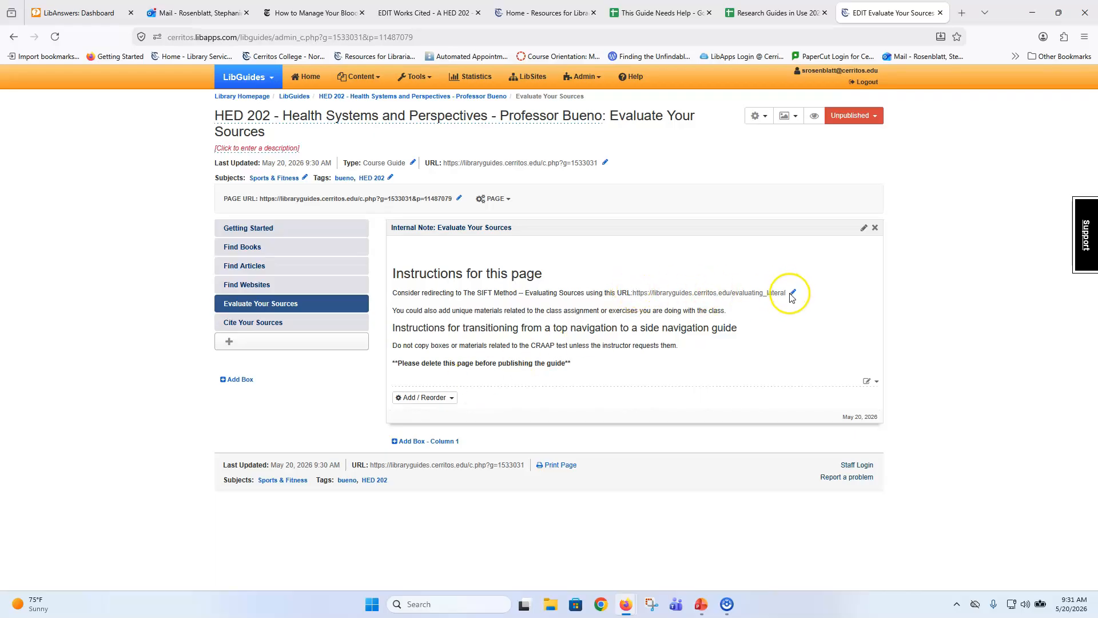
{"action": "left_click", "coordinate": [256, 290]}
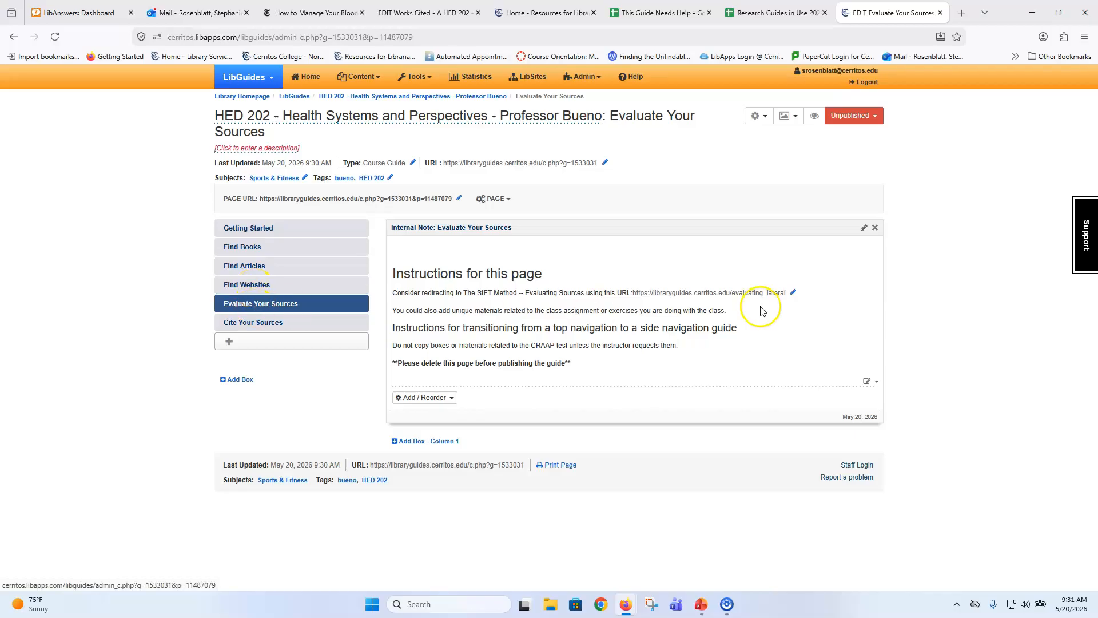
{"action": "left_click", "coordinate": [791, 293]}
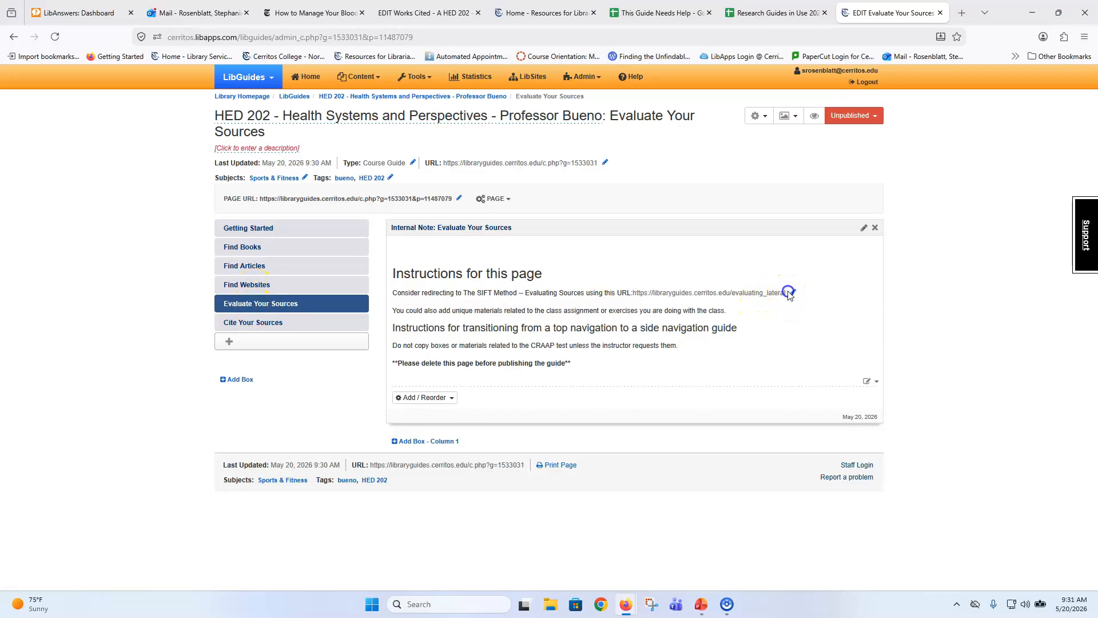
{"action": "left_click_drag", "start_coordinate": [760, 295], "coordinate": [662, 295]}
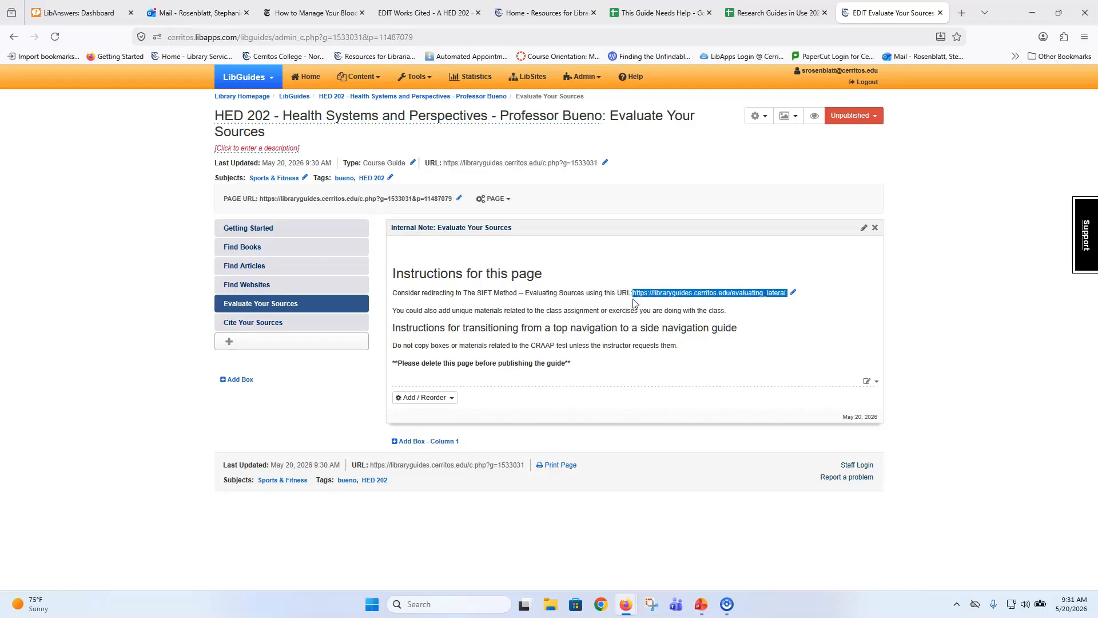
{"action": "left_click", "coordinate": [493, 199]}
{"action": "left_click", "coordinate": [493, 238]}
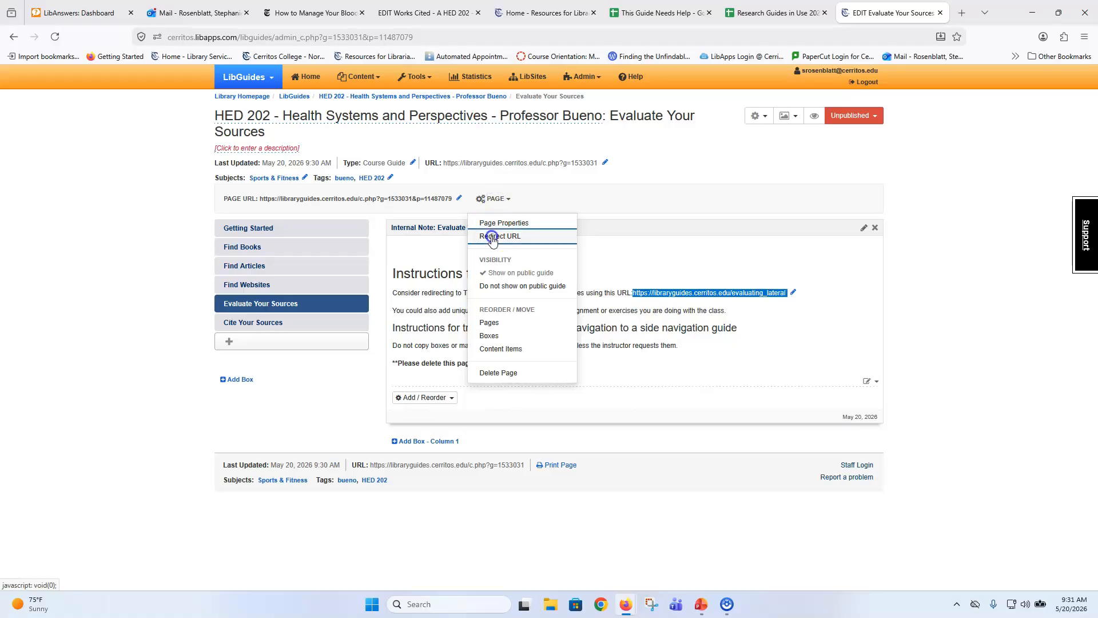
{"action": "left_click", "coordinate": [487, 322]}
{"action": "type", "text": "https://libraryguides.cerritos.edu/evaluating_lateral"}
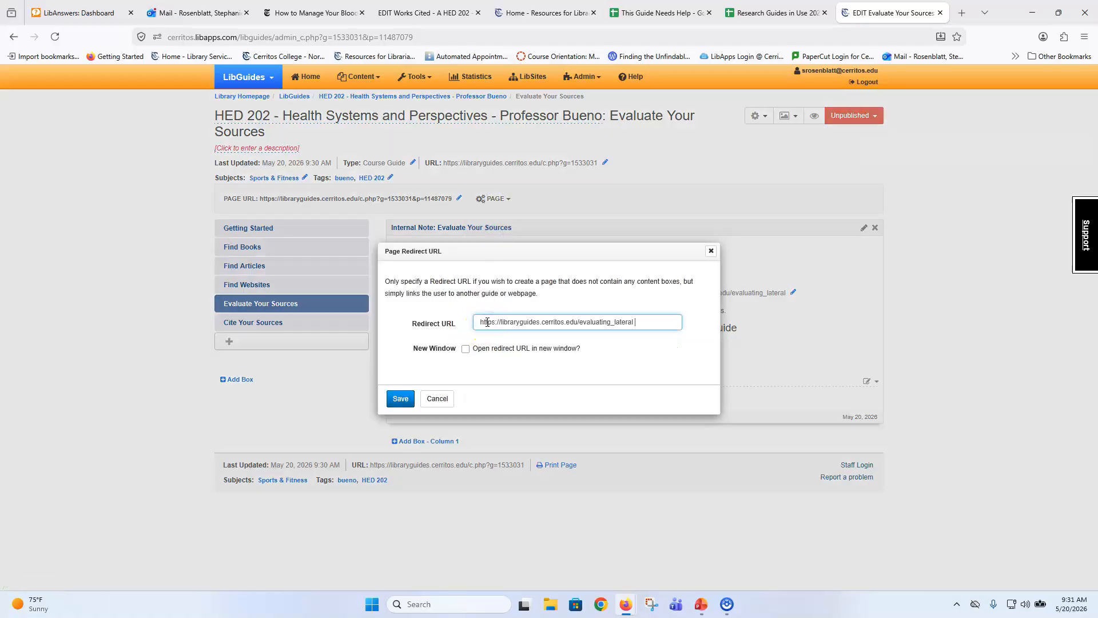
{"action": "left_click", "coordinate": [466, 348]}
{"action": "left_click", "coordinate": [399, 401]}
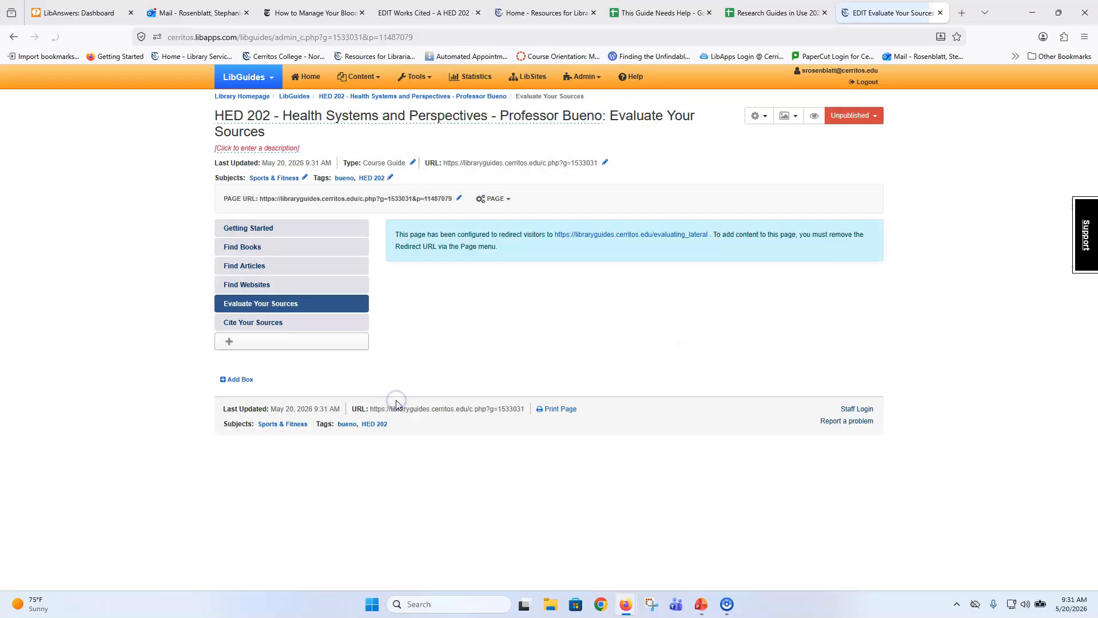
Open the new guide's Cite Your Sources page and check how the old guide's Works Cited page is redirected
{"action": "left_click", "coordinate": [306, 324]}
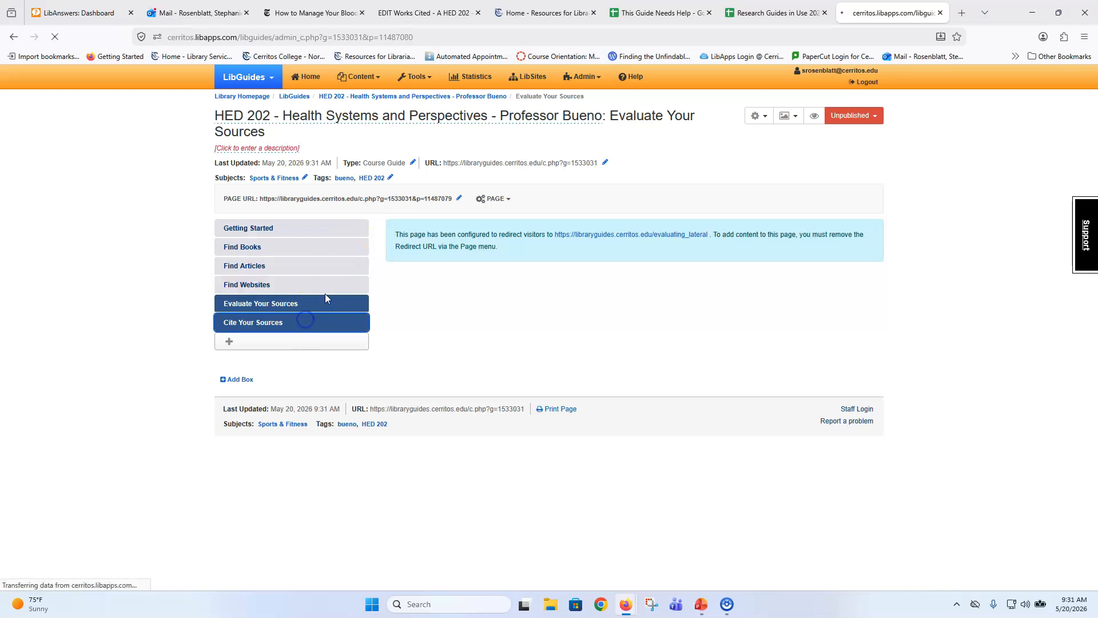
{"action": "left_click", "coordinate": [429, 9]}
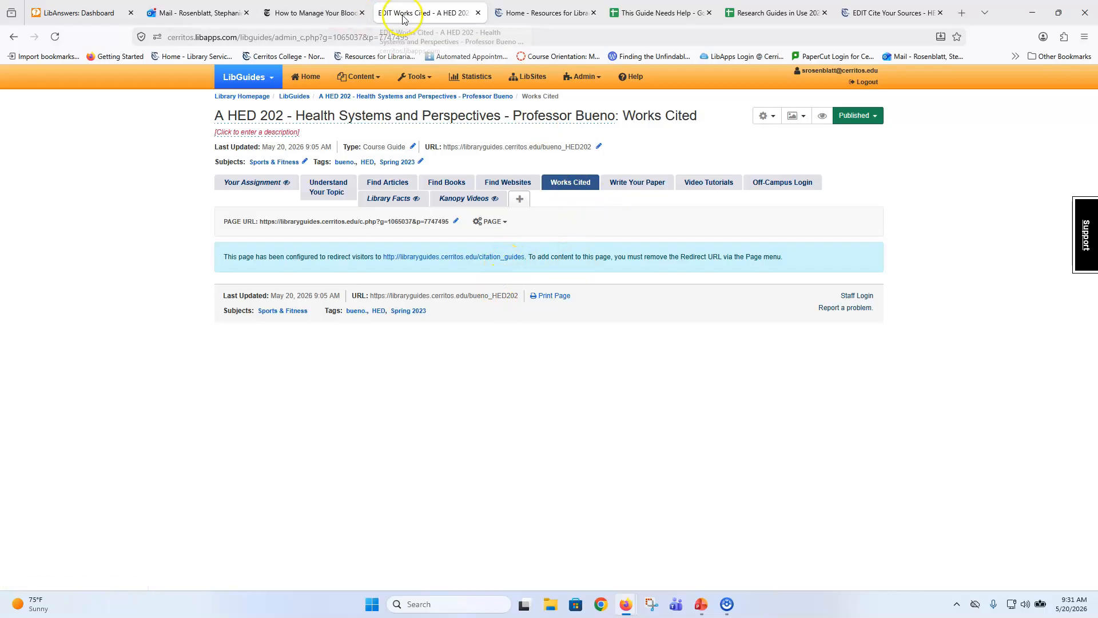
{"action": "left_click", "coordinate": [860, 17]}
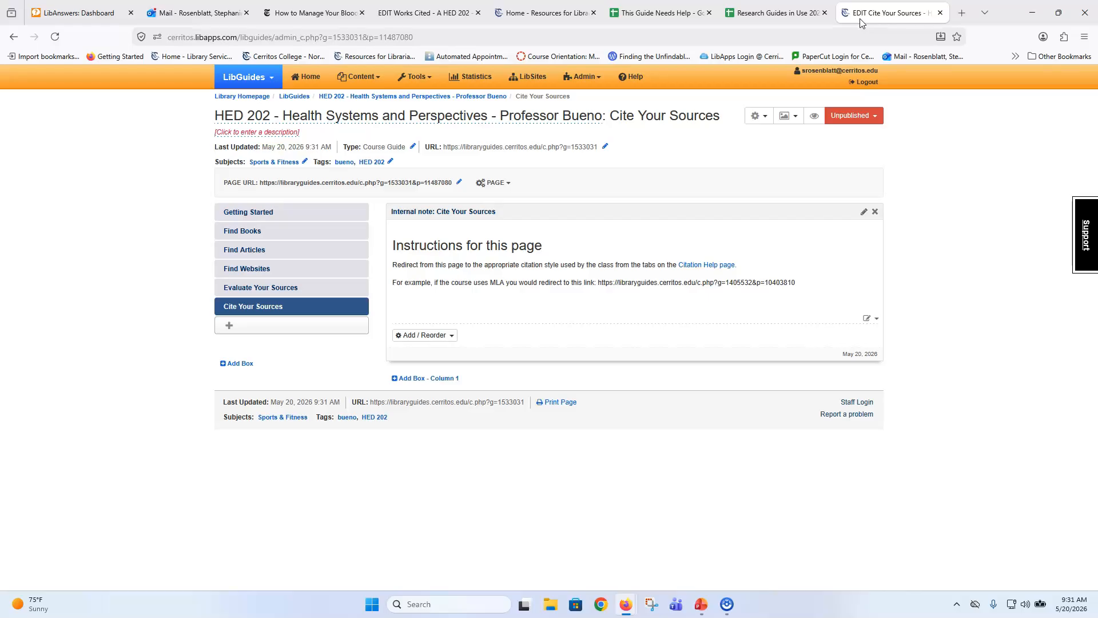
Examine the linked Citation Help guide's citation style pages and their URLs, and return to the Cite Your Sources page
{"action": "left_click", "coordinate": [696, 266]}
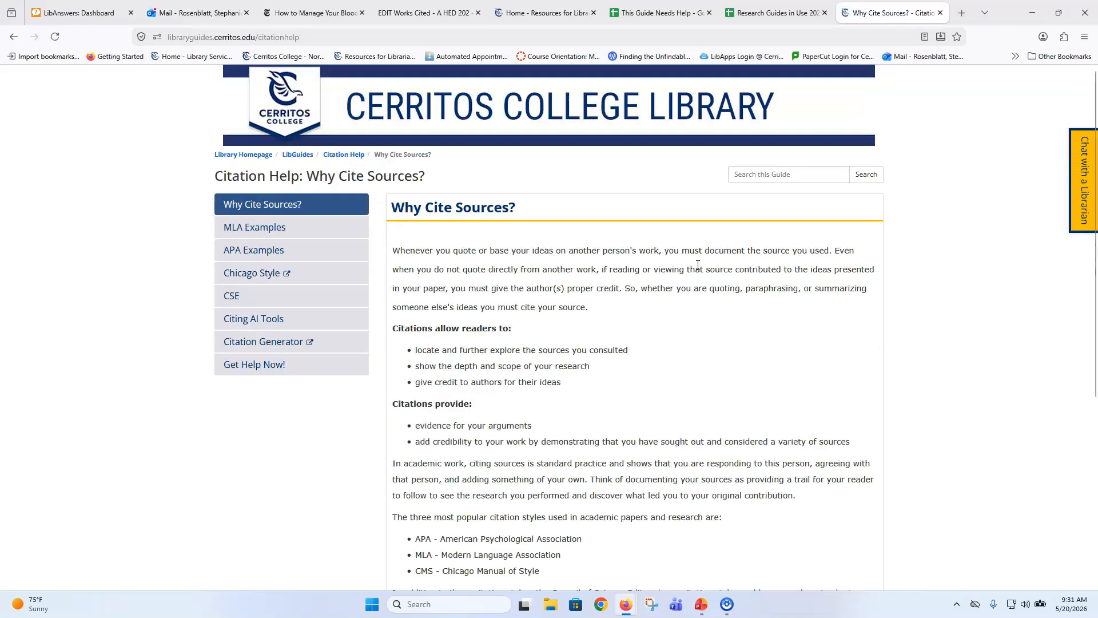
{"action": "left_click", "coordinate": [14, 41]}
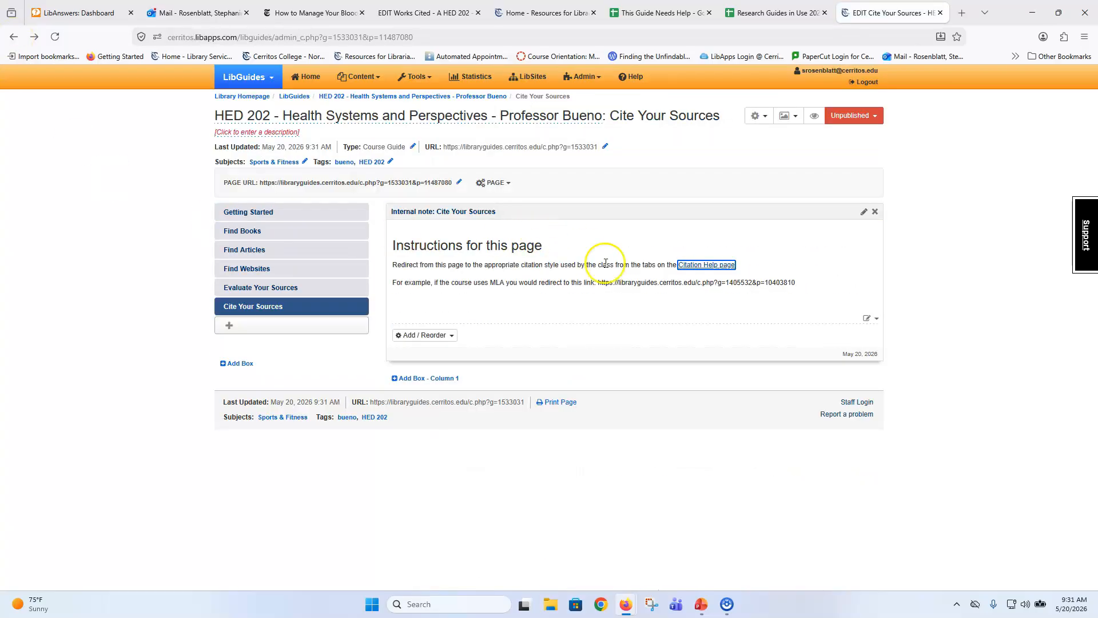
{"action": "left_click", "coordinate": [694, 266]}
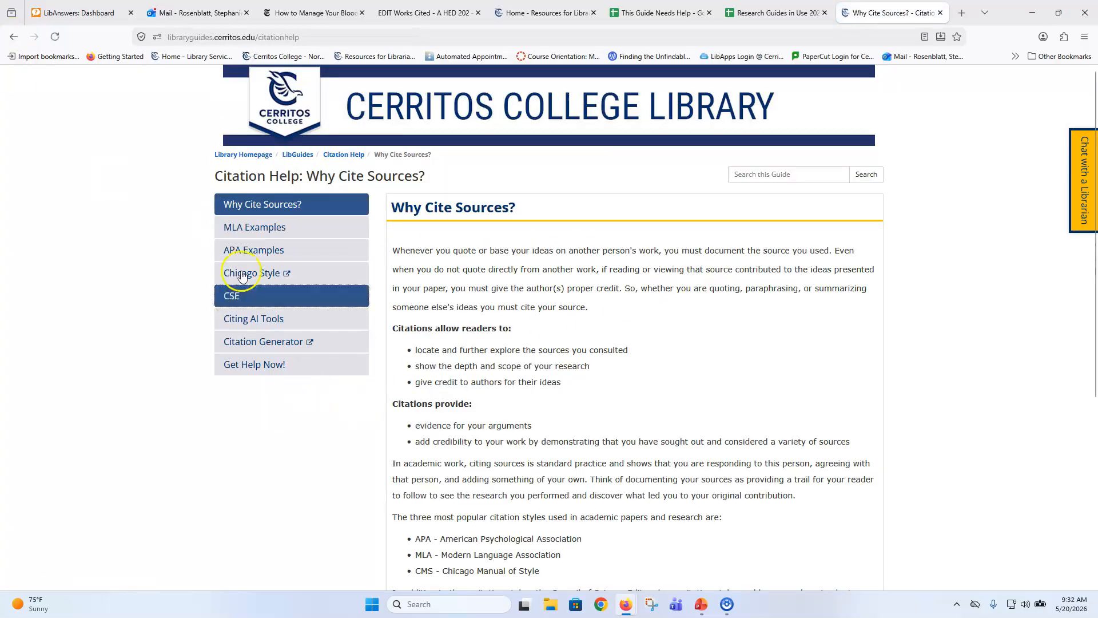
{"action": "left_click", "coordinate": [240, 227]}
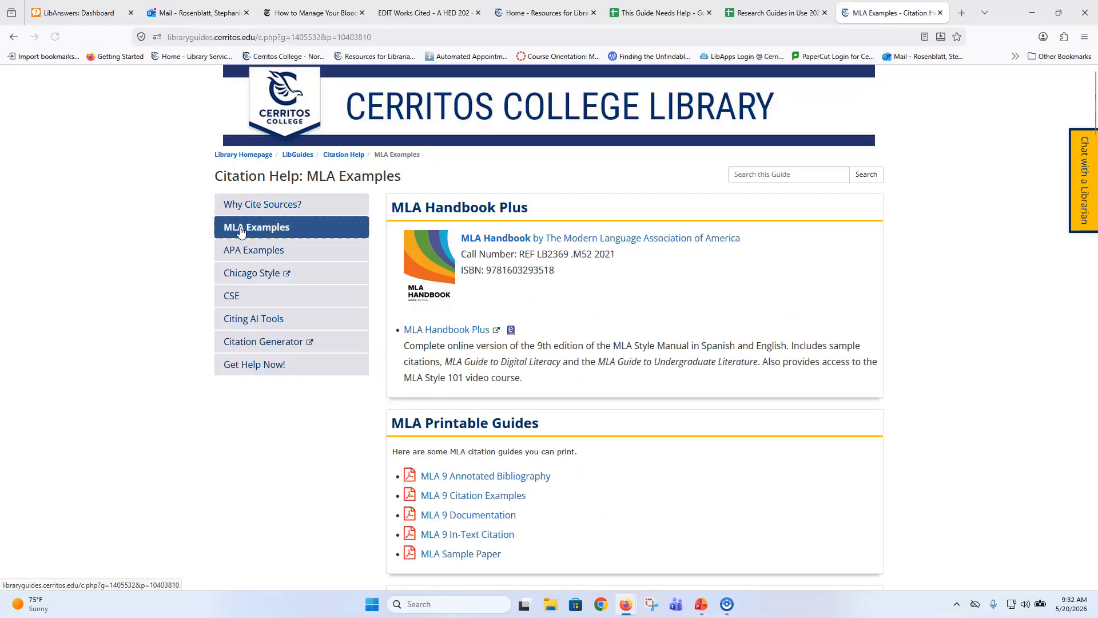
{"action": "left_click", "coordinate": [247, 250]}
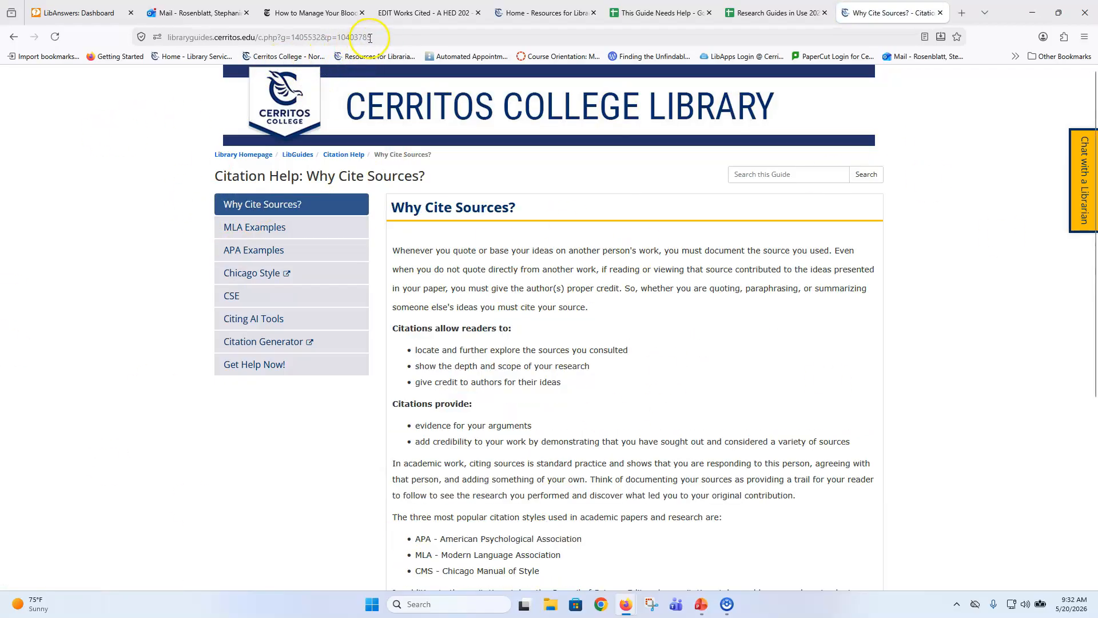
{"action": "left_click", "coordinate": [9, 39]}
{"action": "left_click", "coordinate": [8, 39]}
{"action": "left_click", "coordinate": [8, 39]}
{"action": "left_click", "coordinate": [8, 39]}
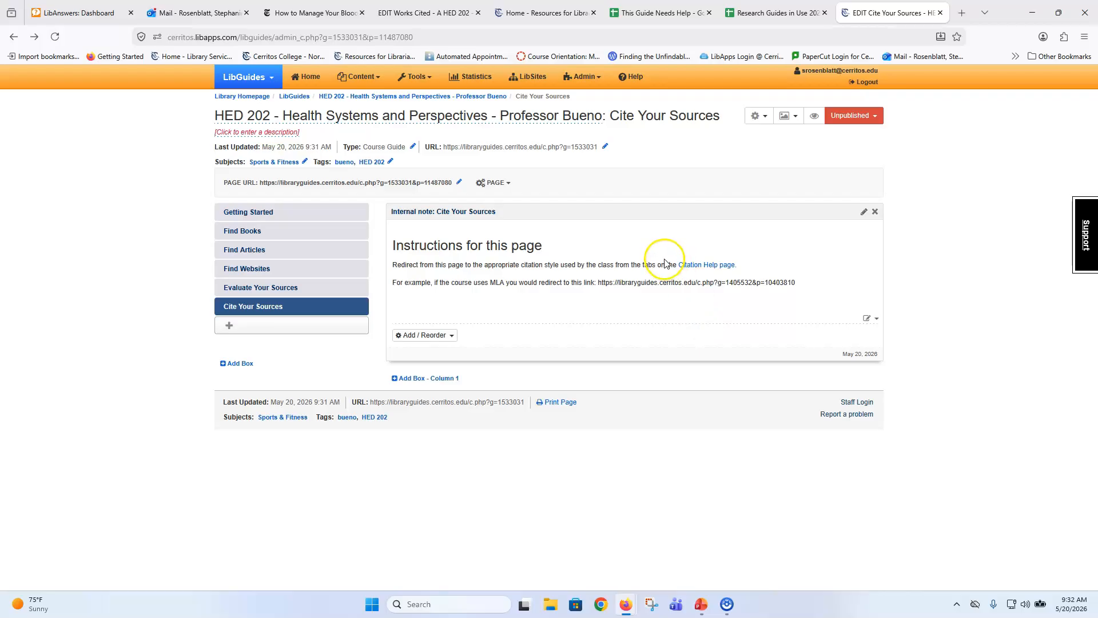
{"action": "right_click", "coordinate": [705, 269]}
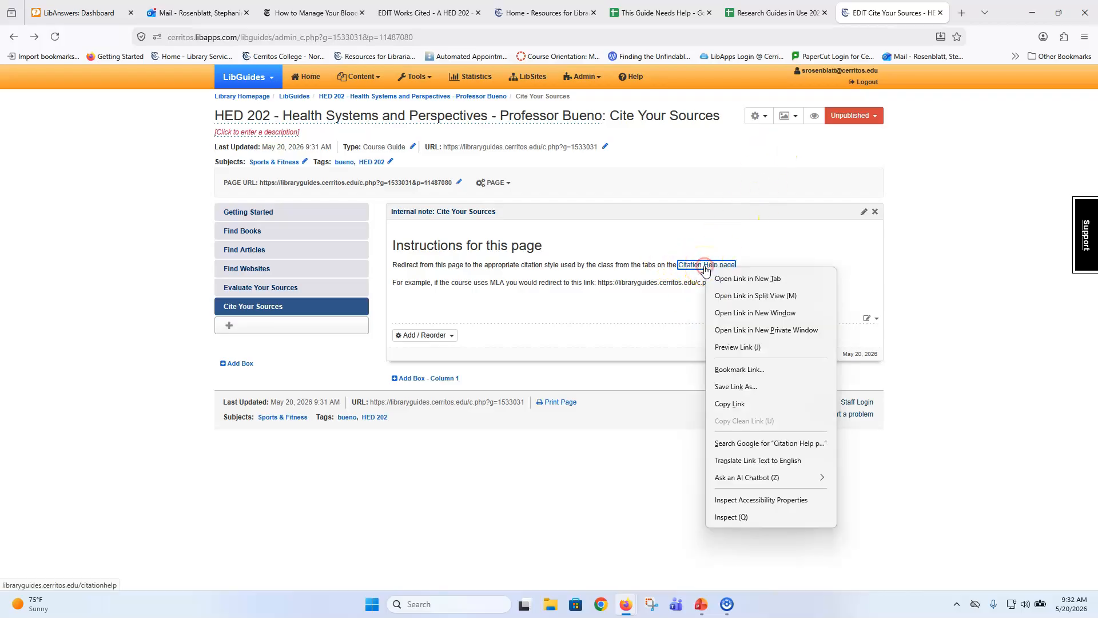
{"action": "left_click", "coordinate": [717, 404]}
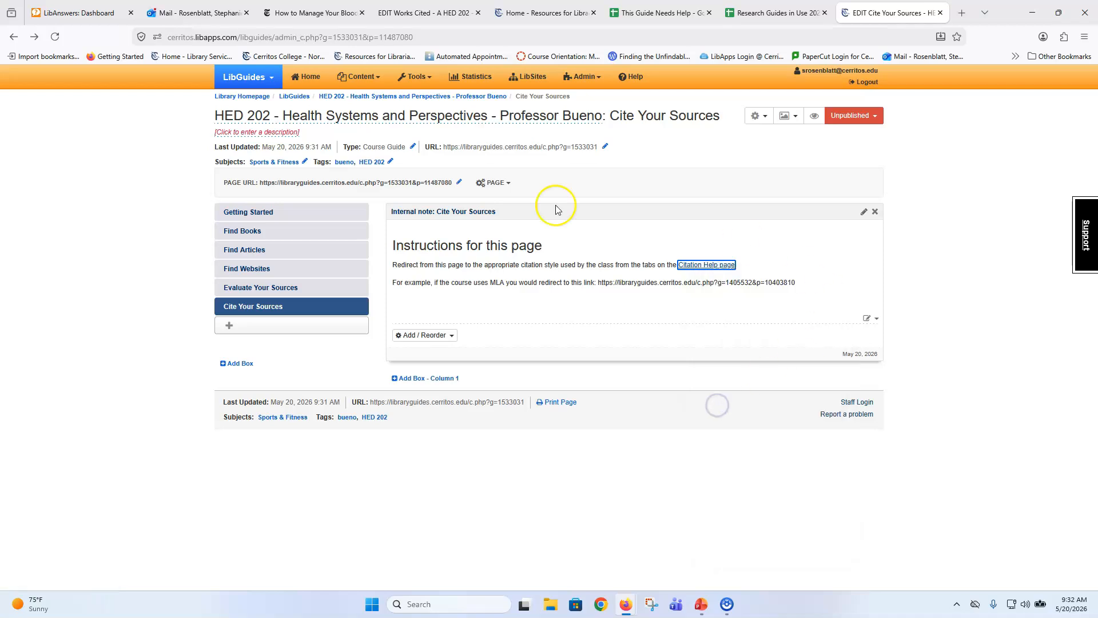
{"action": "left_click", "coordinate": [496, 183]}
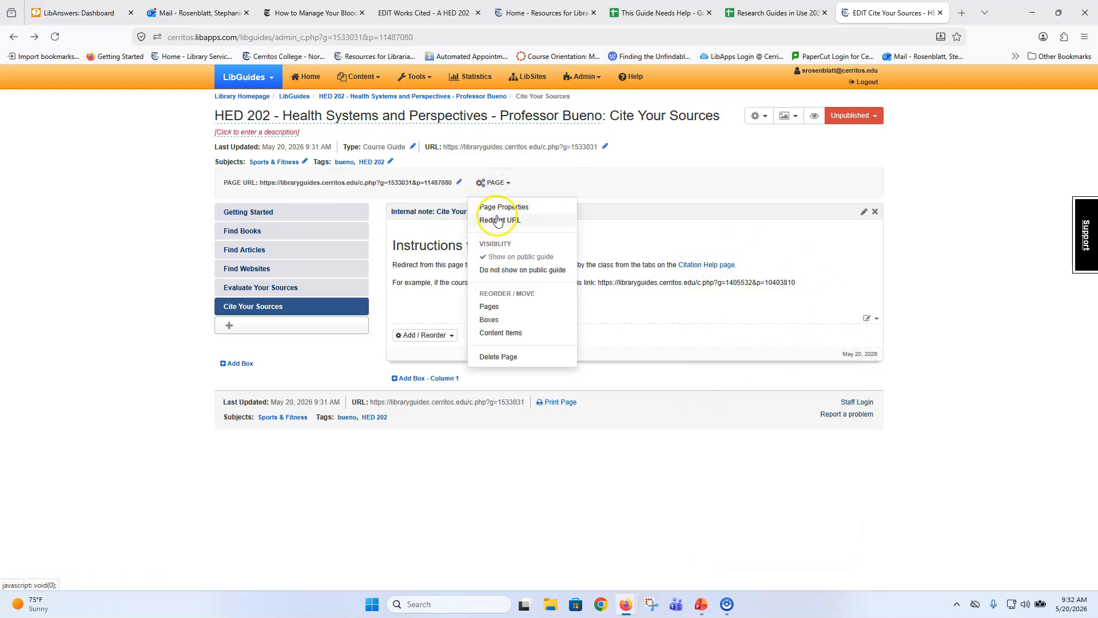
{"action": "left_click", "coordinate": [500, 220]}
{"action": "left_click", "coordinate": [497, 322]}
{"action": "key", "text": "ctrl+v"}
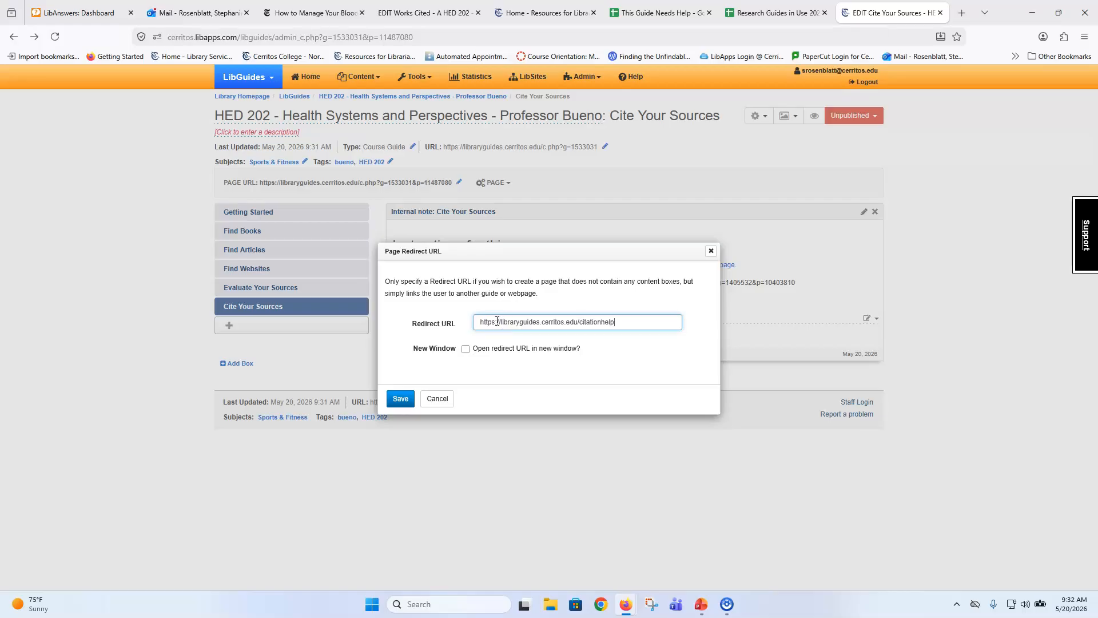
{"action": "left_click", "coordinate": [466, 348]}
{"action": "left_click", "coordinate": [401, 398]}
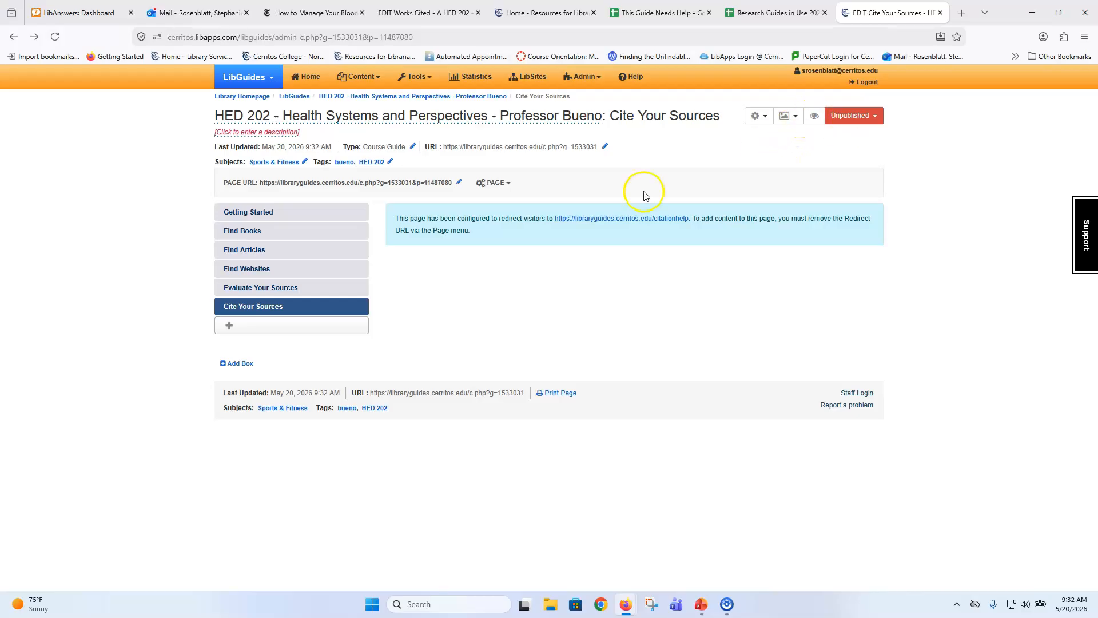
Review the new guide's Getting Started page and check where its Understanding Your Topic - Where to Look box is mapped from
{"action": "left_click", "coordinate": [270, 219]}
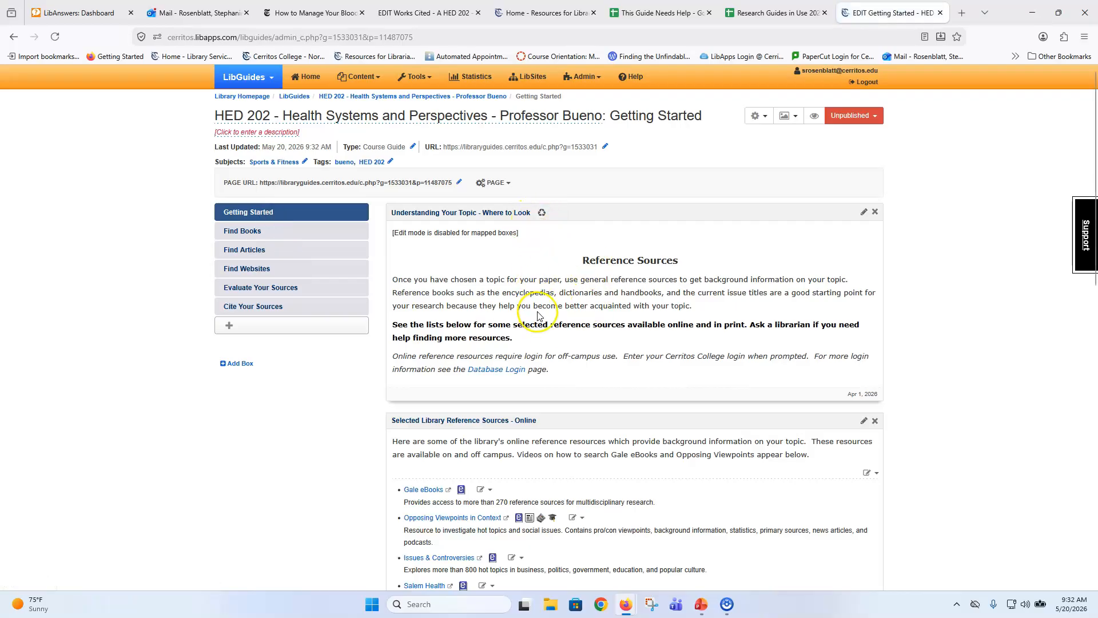
{"action": "scroll", "coordinate": [532, 320], "scroll_direction": "down", "scroll_amount": 2}
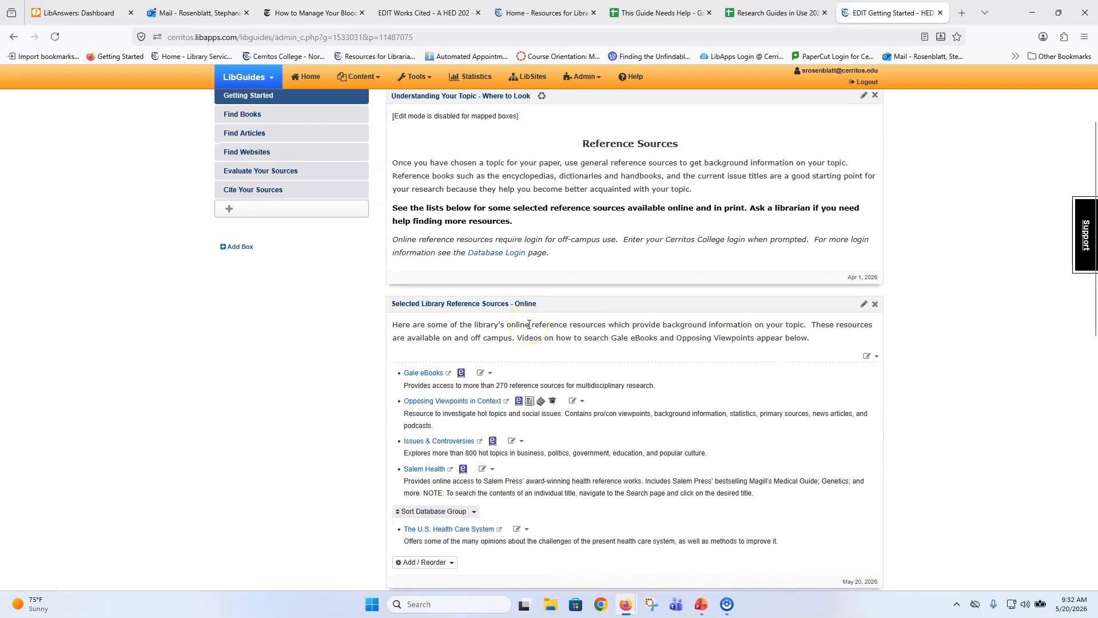
{"action": "scroll", "coordinate": [529, 324], "scroll_direction": "up", "scroll_amount": 2}
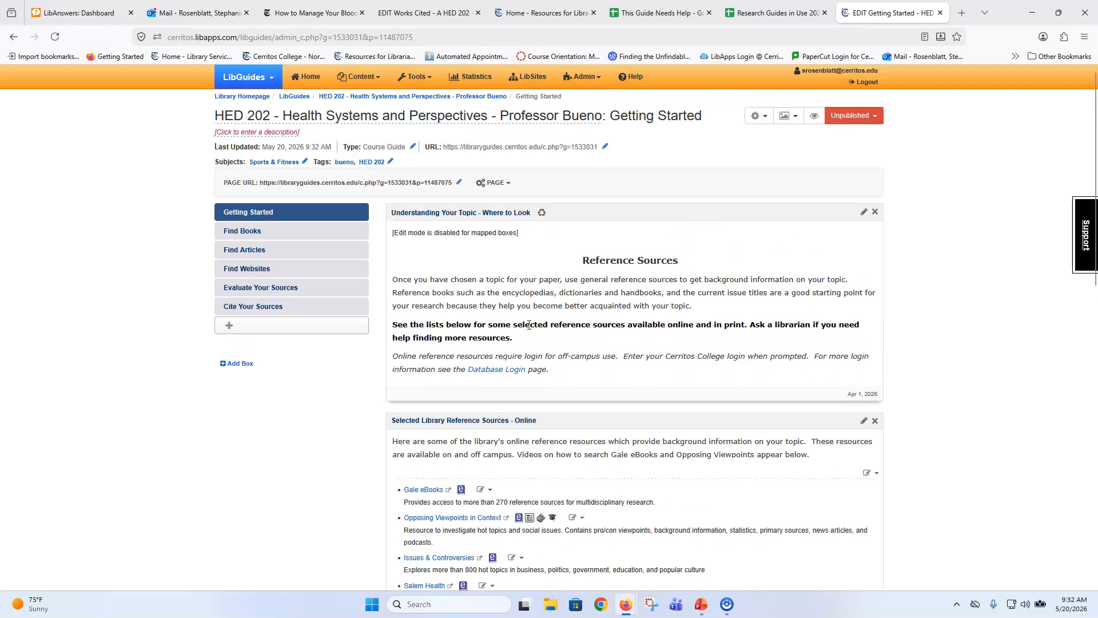
{"action": "scroll", "coordinate": [543, 334], "scroll_direction": "down", "scroll_amount": 1}
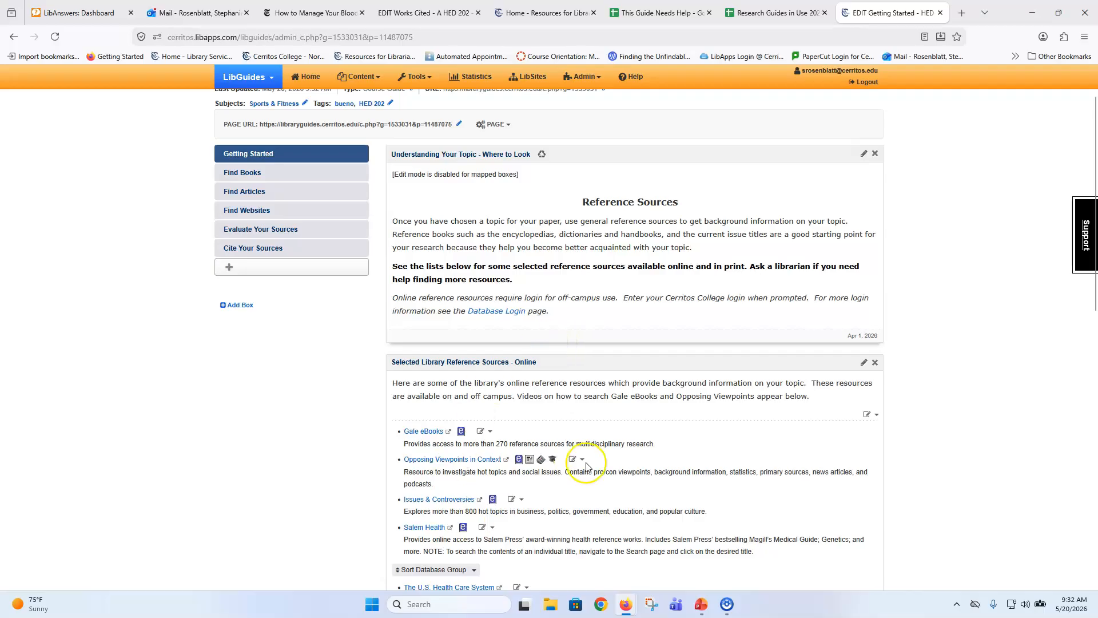
{"action": "scroll", "coordinate": [510, 437], "scroll_direction": "down", "scroll_amount": 3}
{"action": "scroll", "coordinate": [512, 437], "scroll_direction": "down", "scroll_amount": 2}
{"action": "scroll", "coordinate": [512, 437], "scroll_direction": "up", "scroll_amount": 4}
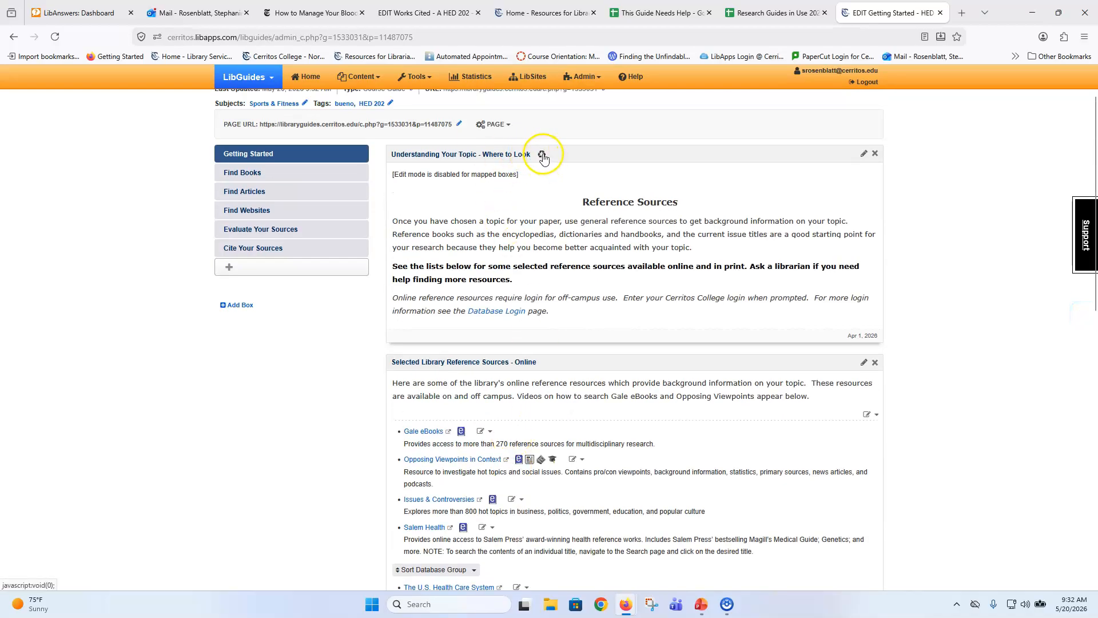
{"action": "left_click", "coordinate": [542, 153]}
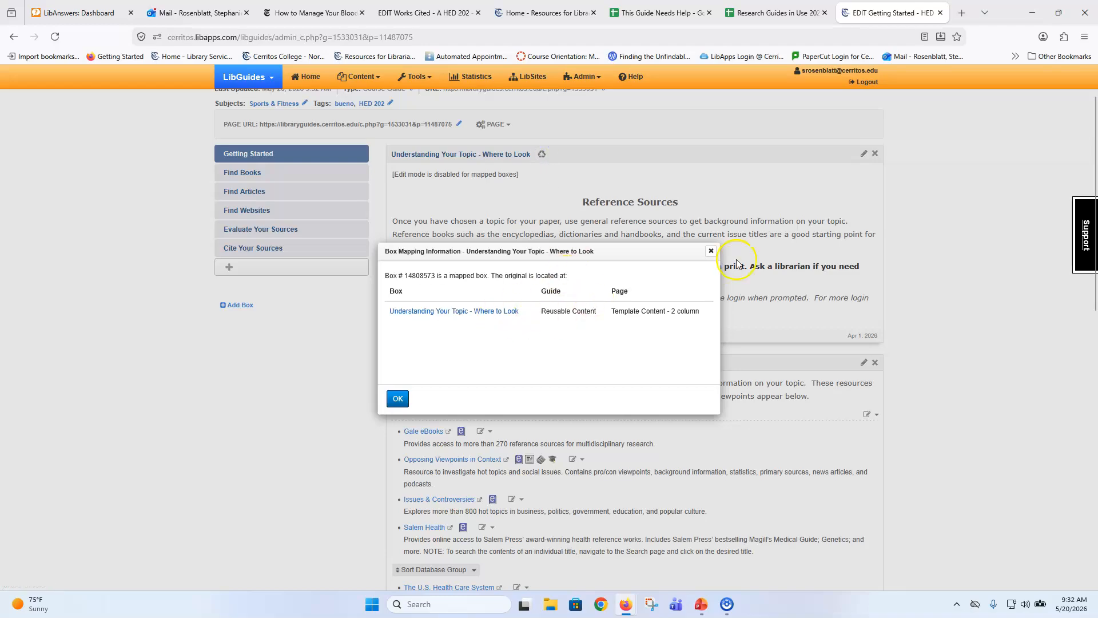
{"action": "left_click", "coordinate": [710, 253]}
{"action": "scroll", "coordinate": [708, 251], "scroll_direction": "down", "scroll_amount": 10}
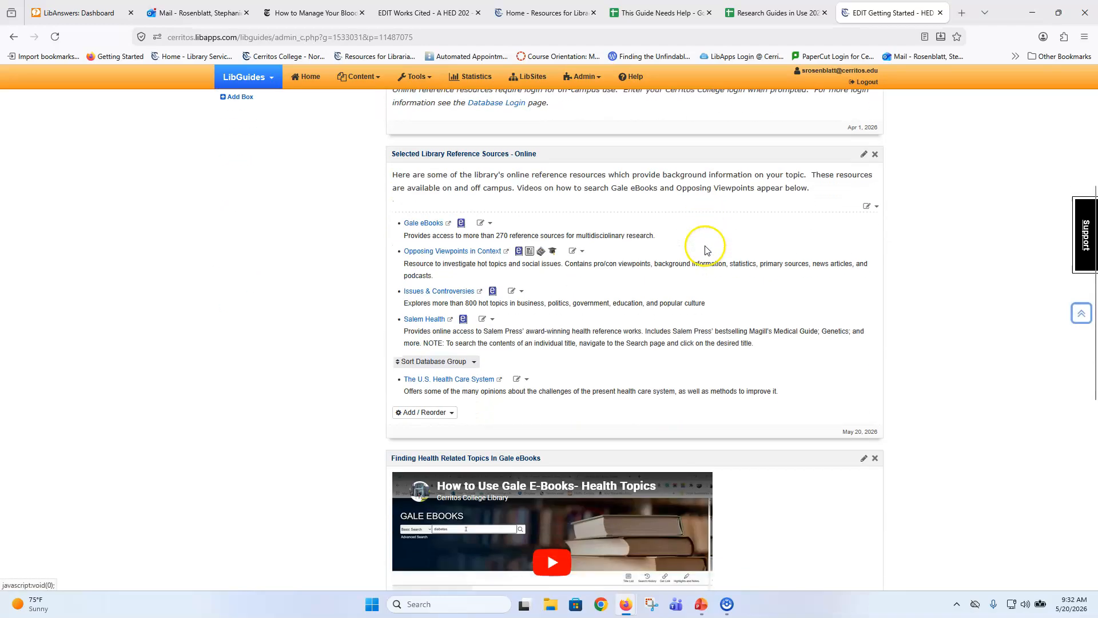
{"action": "scroll", "coordinate": [706, 246], "scroll_direction": "down", "scroll_amount": 1}
{"action": "scroll", "coordinate": [706, 246], "scroll_direction": "up", "scroll_amount": 10}
Review the boxes and catalog books on the new guide's Find Books page
{"action": "left_click", "coordinate": [271, 239]}
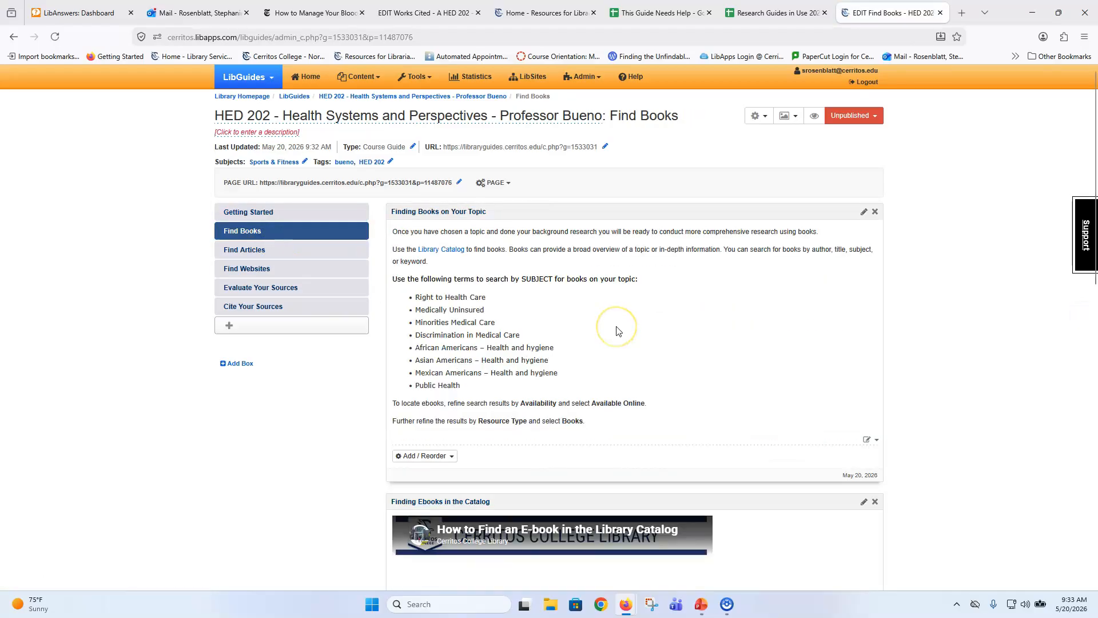
{"action": "scroll", "coordinate": [616, 331], "scroll_direction": "down", "scroll_amount": 10}
{"action": "scroll", "coordinate": [616, 331], "scroll_direction": "up", "scroll_amount": 4}
{"action": "scroll", "coordinate": [616, 330], "scroll_direction": "down", "scroll_amount": 7}
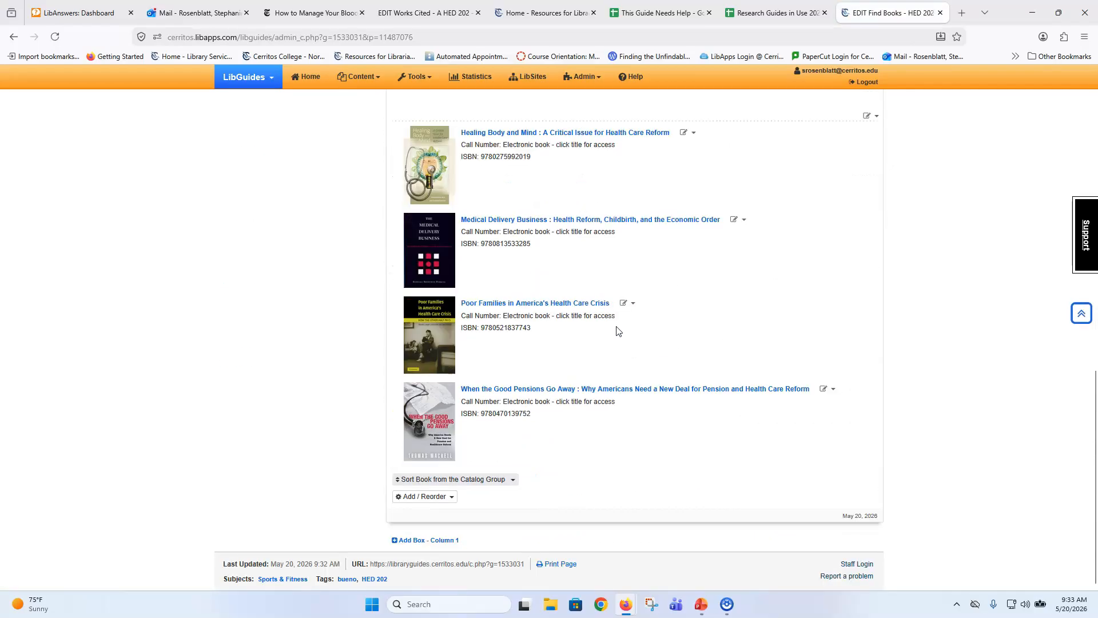
{"action": "scroll", "coordinate": [616, 331], "scroll_direction": "up", "scroll_amount": 10}
Review the Find Articles page and its Find Scholarly Articles subpage, checking the mapping information of the mapped box on each
{"action": "left_click", "coordinate": [271, 249]}
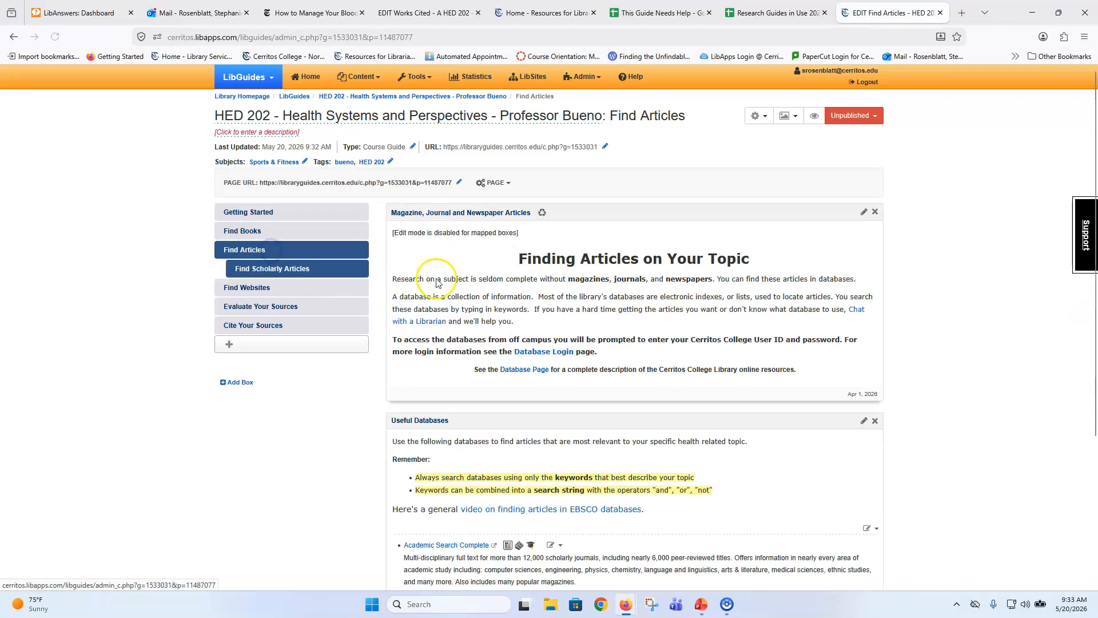
{"action": "left_click", "coordinate": [542, 212]}
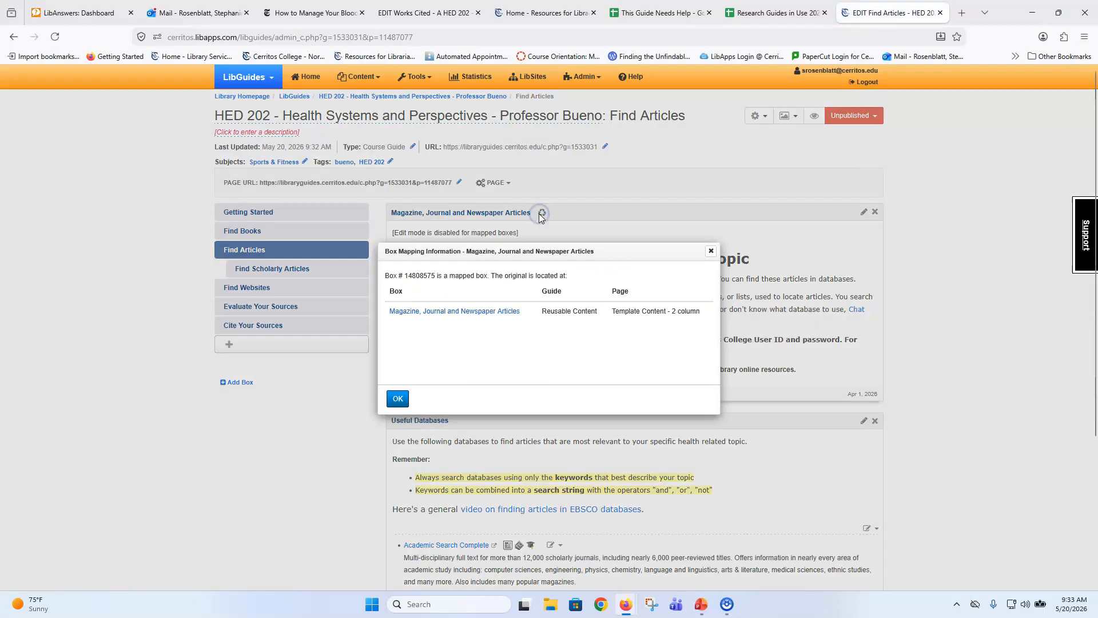
{"action": "left_click", "coordinate": [711, 252]}
{"action": "scroll", "coordinate": [711, 255], "scroll_direction": "down", "scroll_amount": 3}
{"action": "scroll", "coordinate": [709, 259], "scroll_direction": "up", "scroll_amount": 4}
{"action": "left_click", "coordinate": [266, 264]}
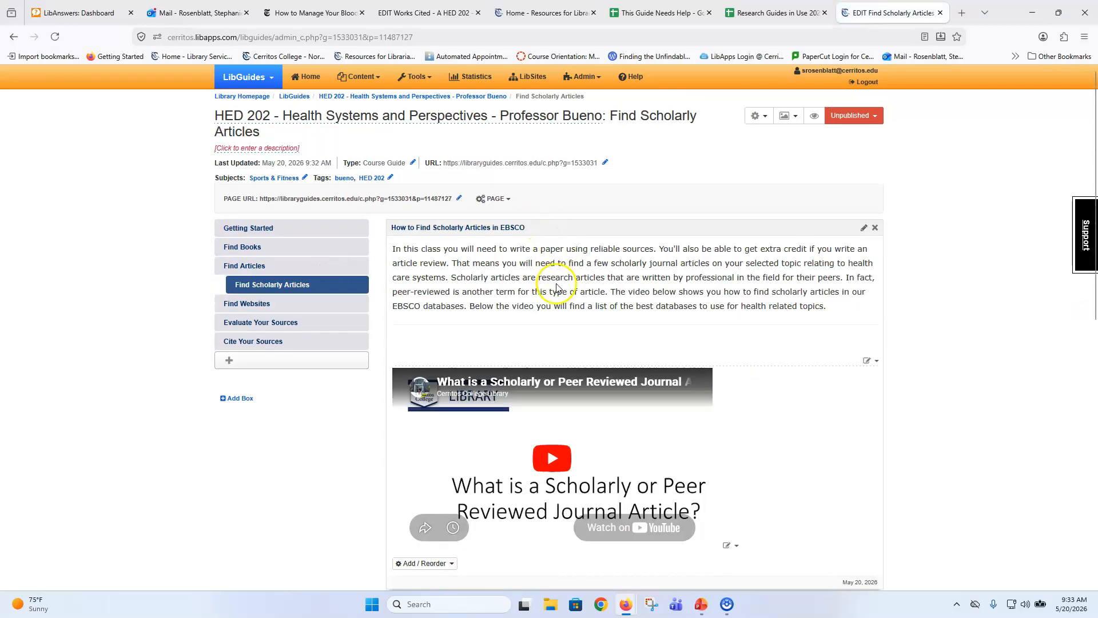
{"action": "scroll", "coordinate": [550, 252], "scroll_direction": "down", "scroll_amount": 5}
{"action": "left_click", "coordinate": [597, 257]}
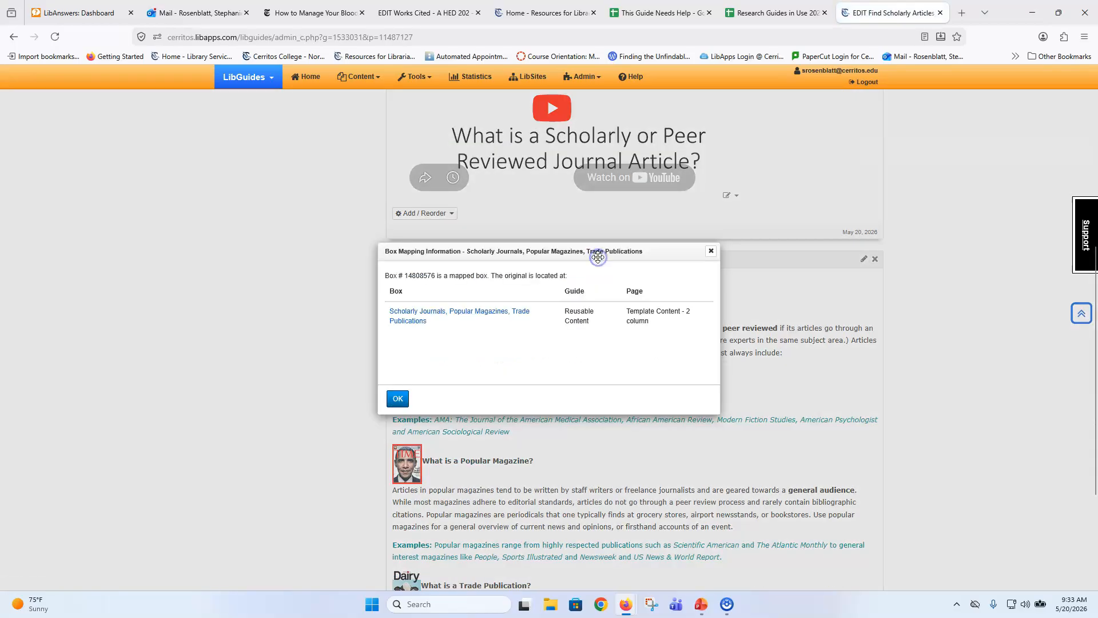
{"action": "left_click", "coordinate": [711, 252]}
{"action": "scroll", "coordinate": [635, 313], "scroll_direction": "up", "scroll_amount": 5}
Review the Find Websites page and check the redirects on the Evaluate Your Sources and Cite Your Sources pages
{"action": "left_click", "coordinate": [250, 307]}
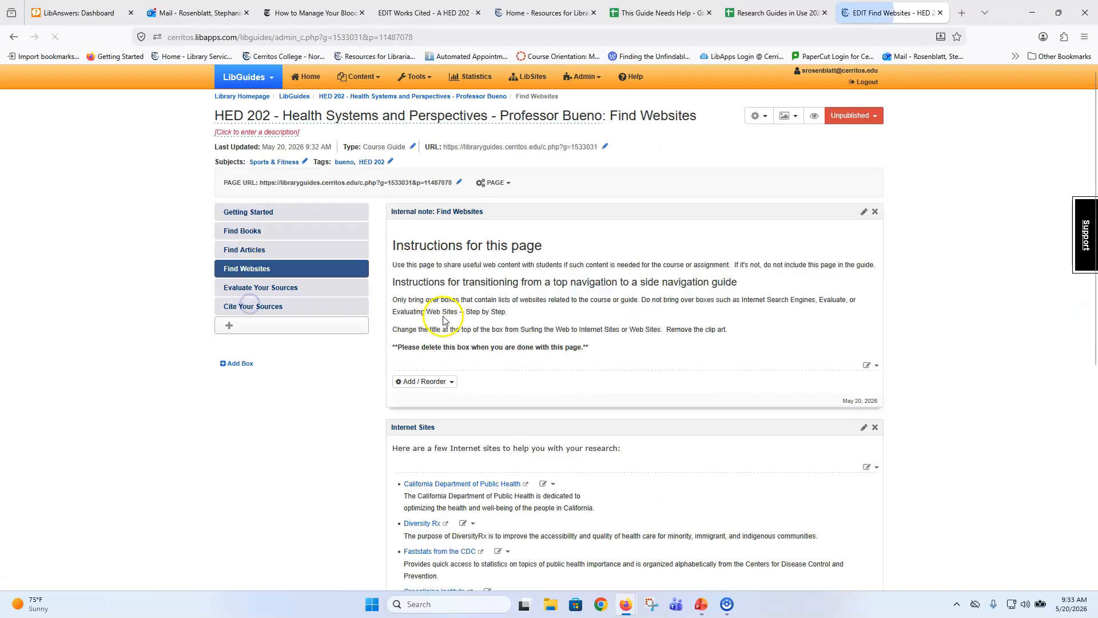
{"action": "scroll", "coordinate": [506, 232], "scroll_direction": "down", "scroll_amount": 4}
{"action": "scroll", "coordinate": [506, 231], "scroll_direction": "up", "scroll_amount": 2}
{"action": "scroll", "coordinate": [506, 232], "scroll_direction": "up", "scroll_amount": 3}
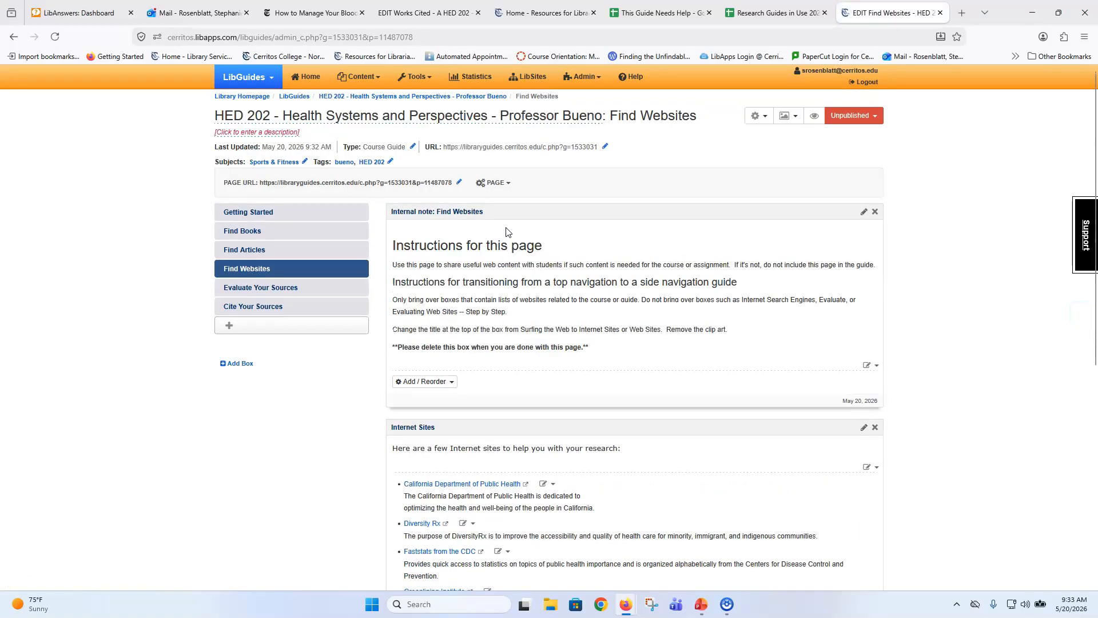
{"action": "left_click", "coordinate": [290, 286]}
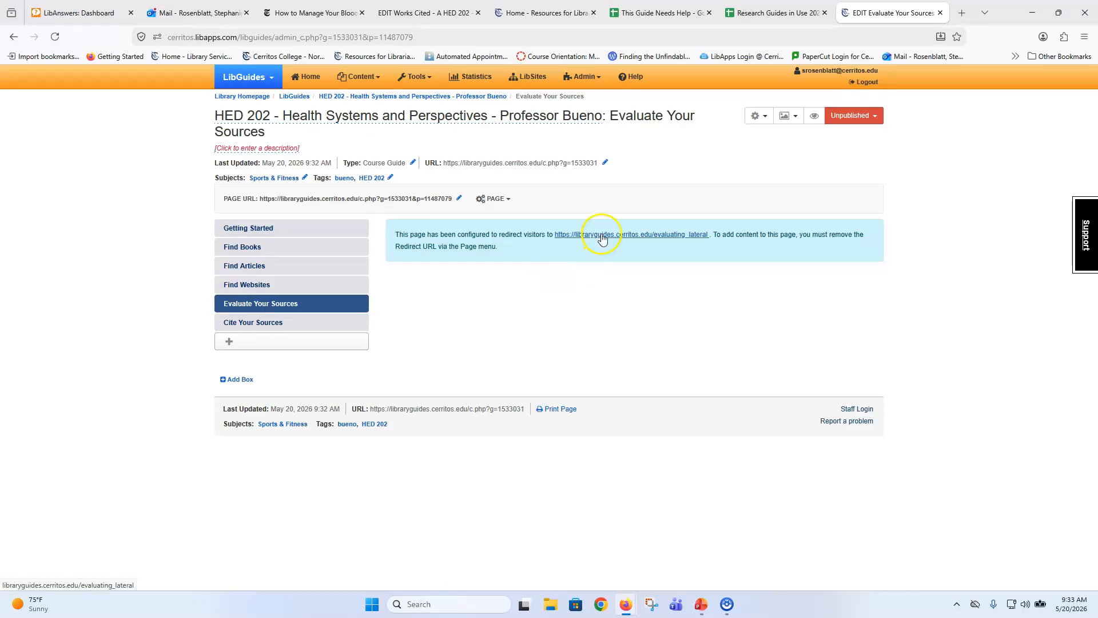
{"action": "left_click", "coordinate": [252, 322]}
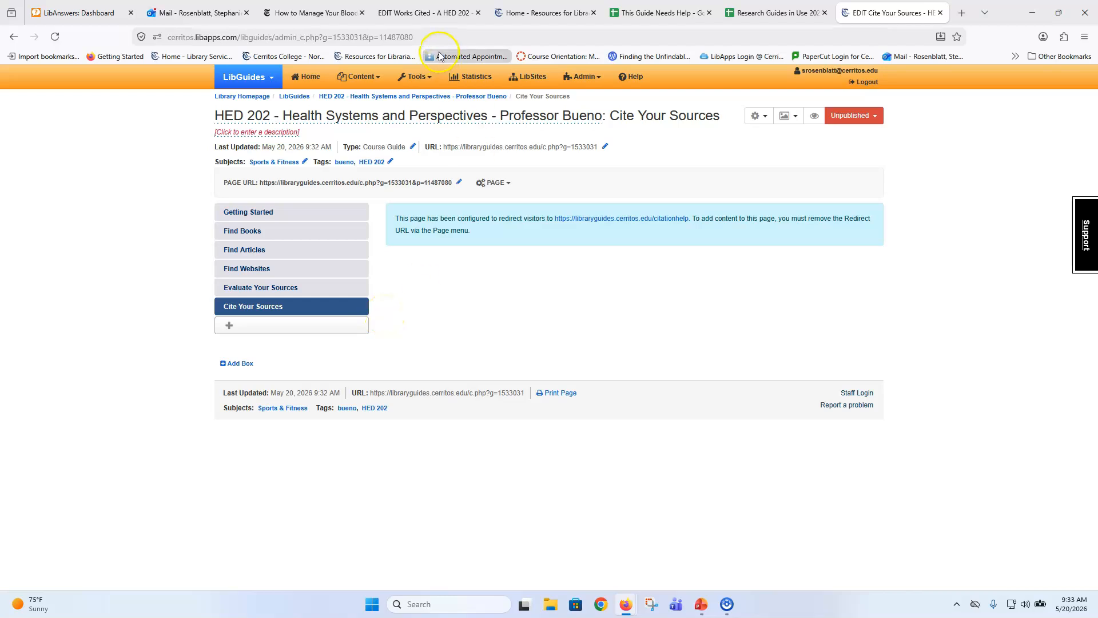
Copy the old HED 202 guide's URL from the Research Guides in Use 2026 responses spreadsheet and return to the old guide
{"action": "left_click", "coordinate": [416, 14]}
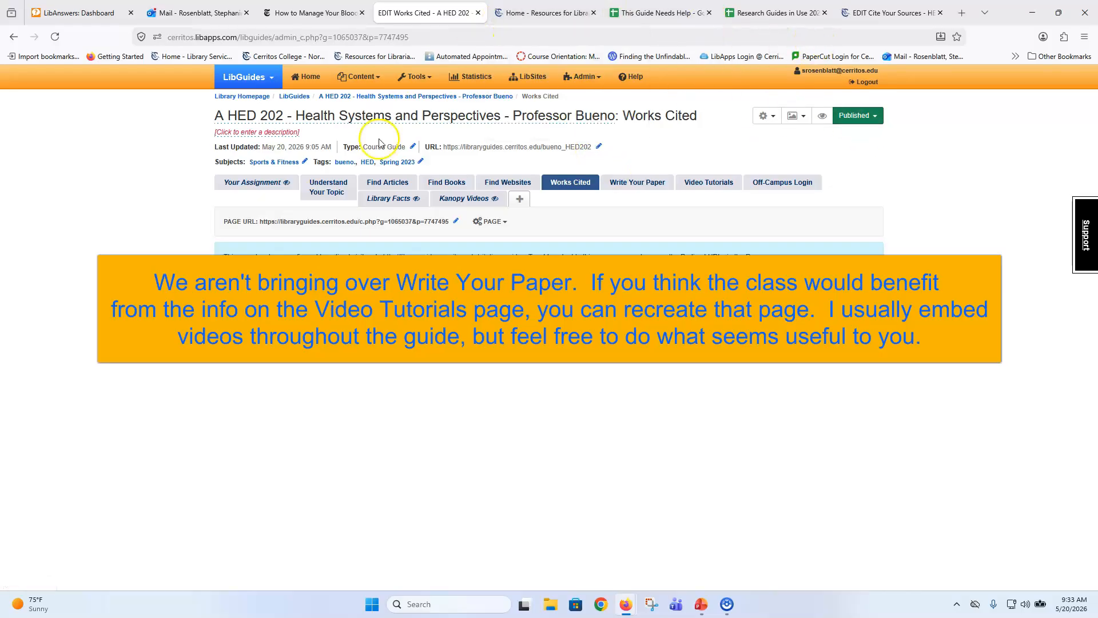
{"action": "left_click", "coordinate": [543, 13]}
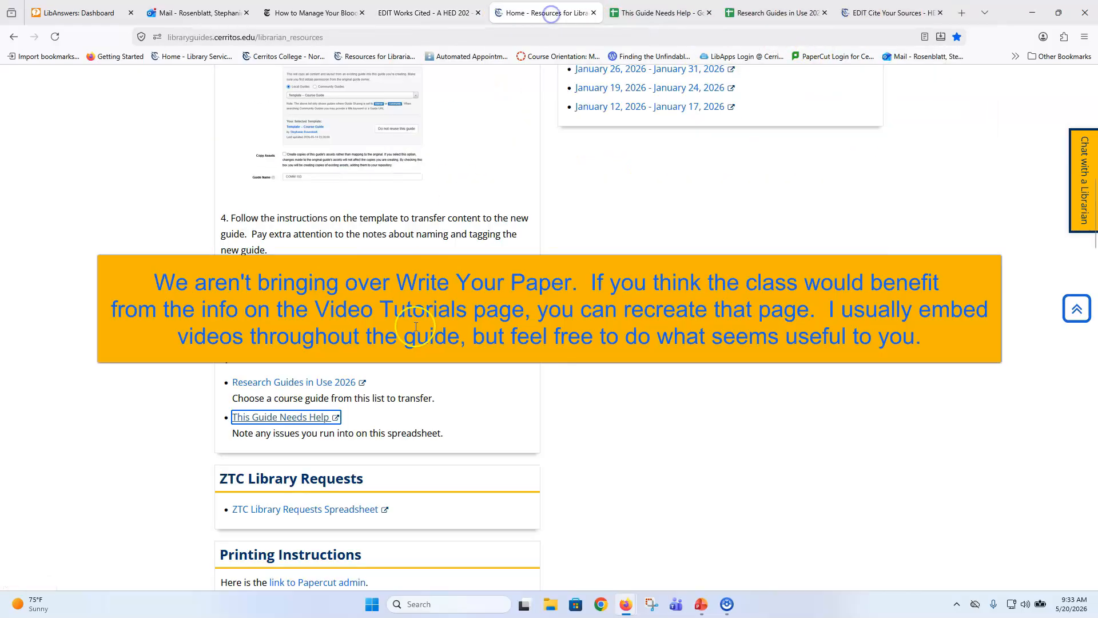
{"action": "scroll", "coordinate": [377, 347], "scroll_direction": "up", "scroll_amount": 5}
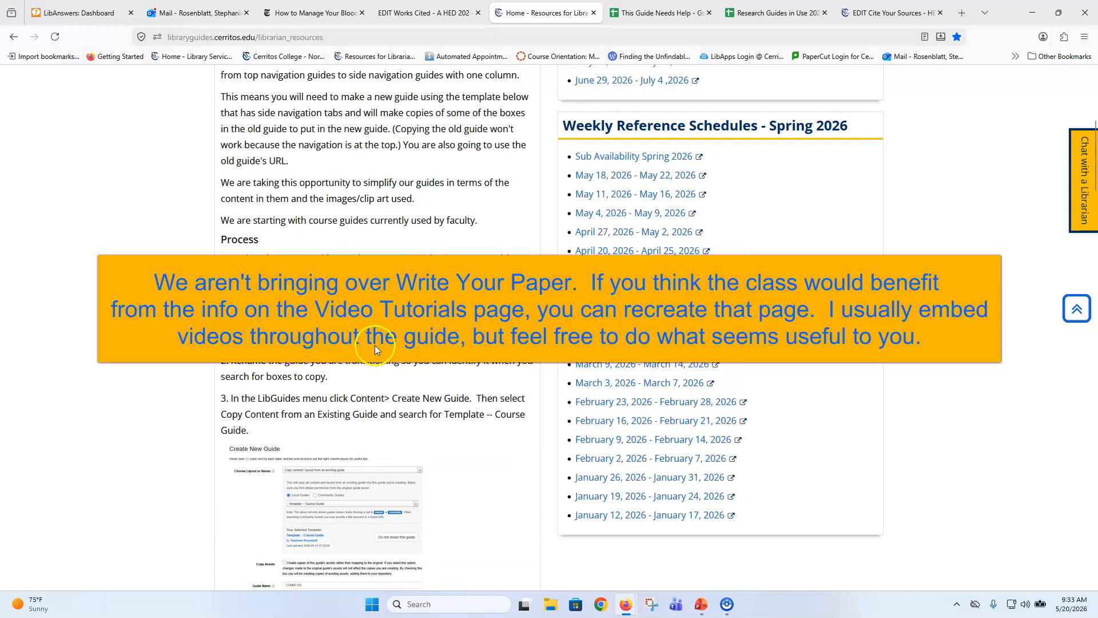
{"action": "left_click", "coordinate": [414, 259]}
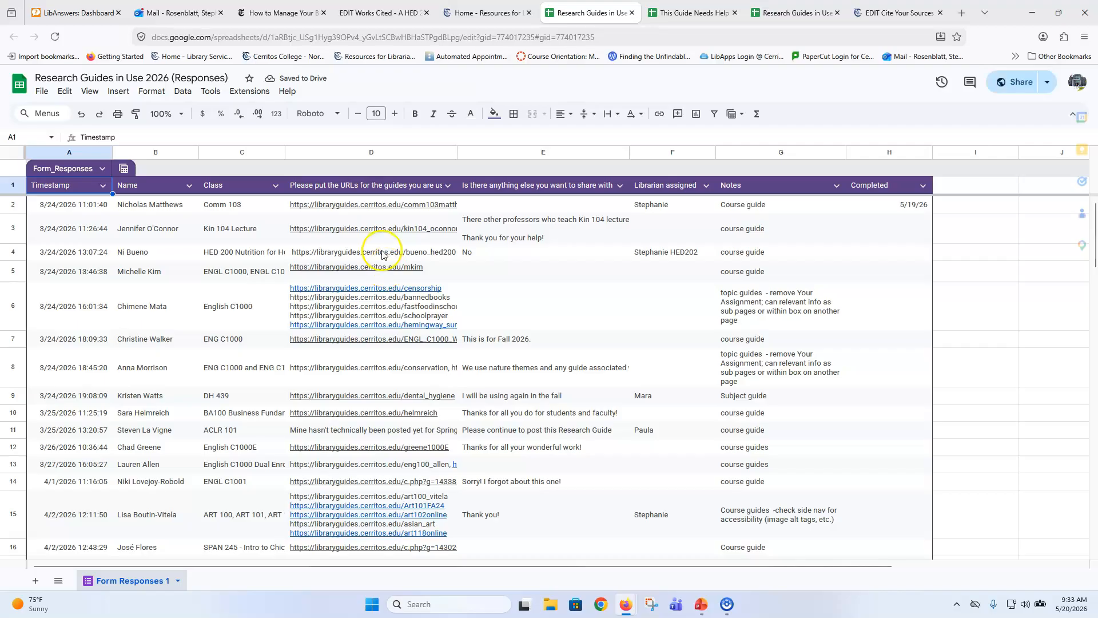
{"action": "left_click", "coordinate": [382, 255]}
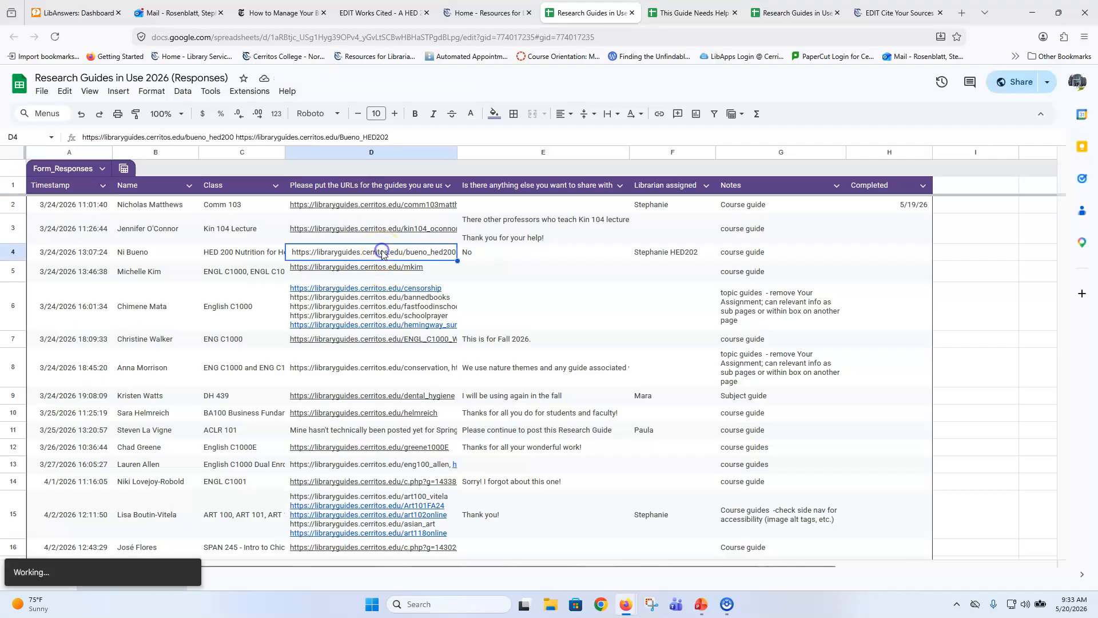
{"action": "left_click", "coordinate": [403, 137]}
{"action": "left_click_drag", "start_coordinate": [261, 141], "coordinate": [236, 141]}
{"action": "key", "text": "ctrl+c"}
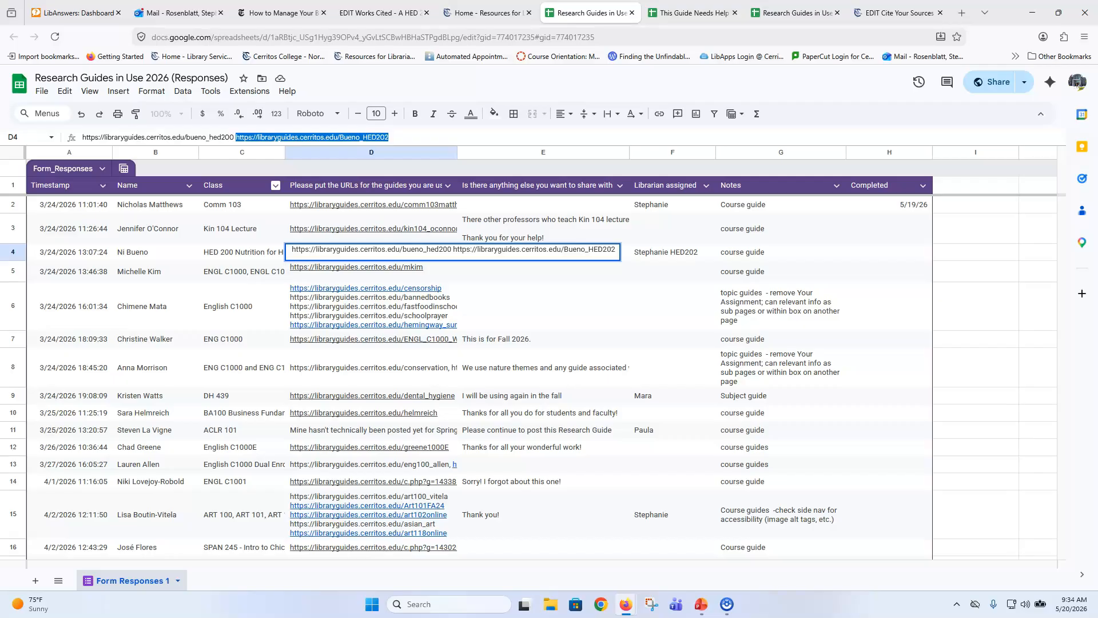
{"action": "left_click", "coordinate": [386, 20]}
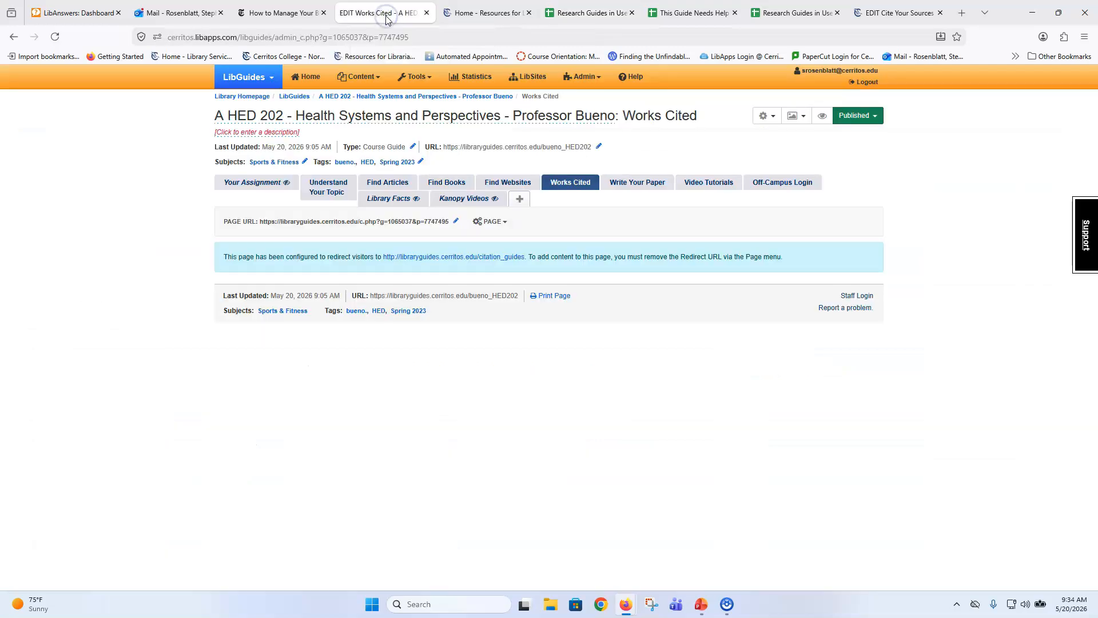
{"action": "left_click", "coordinate": [872, 116]}
{"action": "left_click", "coordinate": [836, 137]}
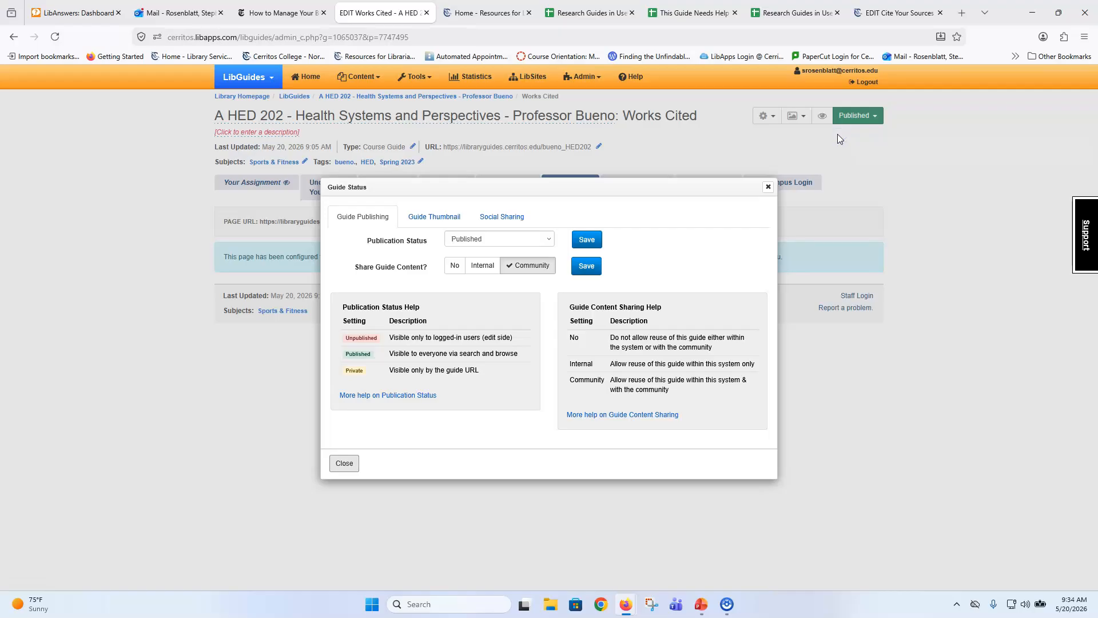
{"action": "left_click", "coordinate": [546, 239]}
{"action": "left_click", "coordinate": [767, 188]}
Filter the guides list by name, permanently delete the old "A HED 202 - Health Systems and Perspectives" guide, and return to the new guide
{"action": "left_click", "coordinate": [362, 82]}
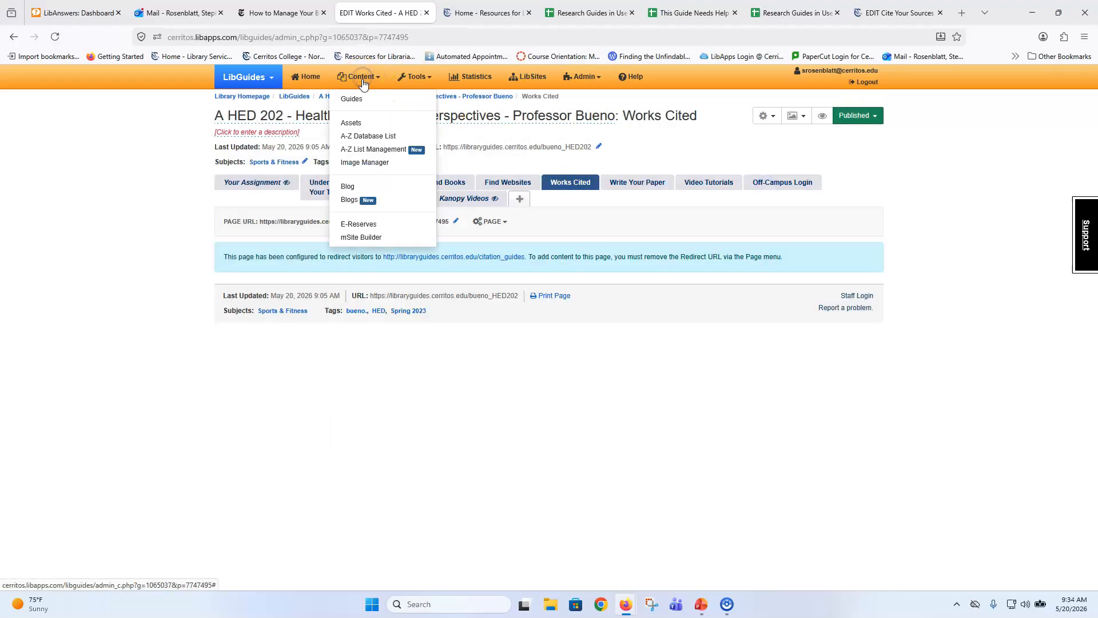
{"action": "left_click", "coordinate": [361, 94]}
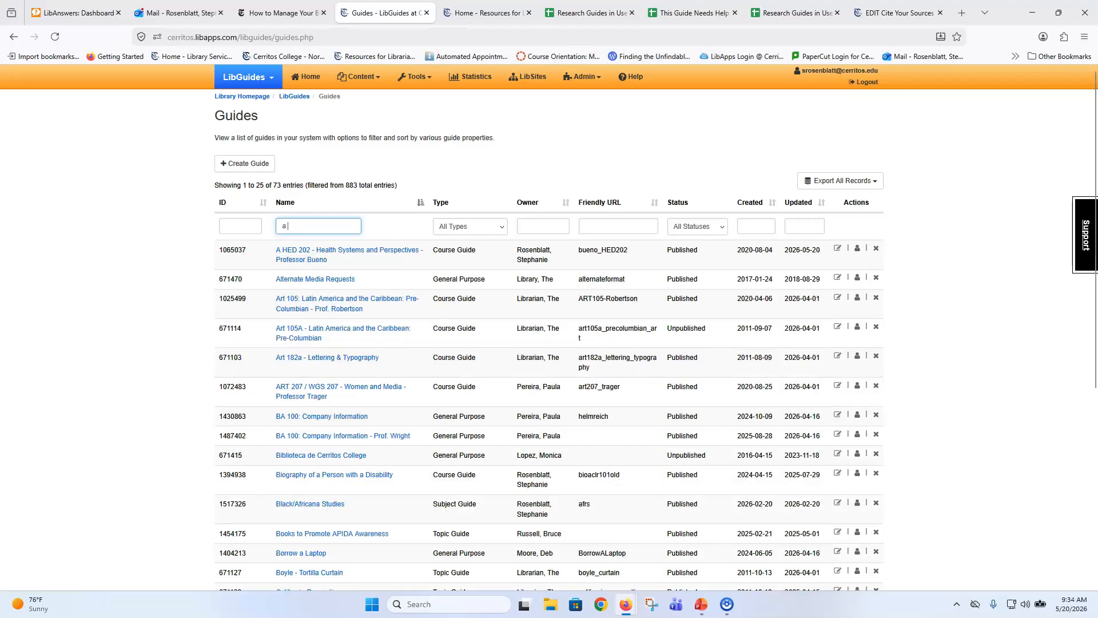
{"action": "left_click", "coordinate": [876, 250]}
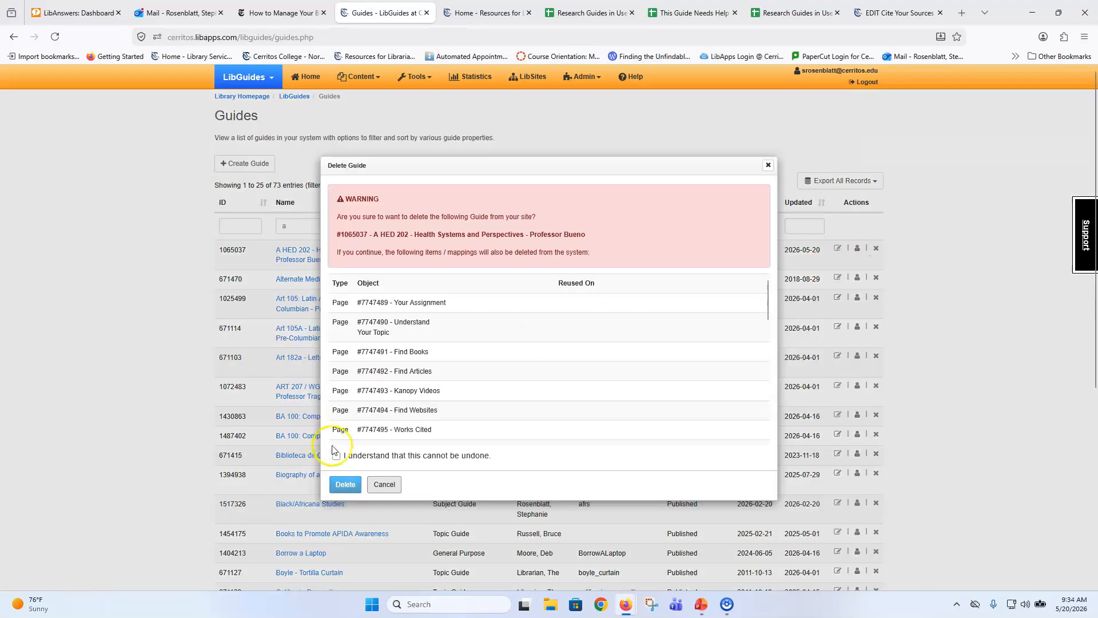
{"action": "left_click", "coordinate": [336, 458]}
{"action": "left_click", "coordinate": [345, 485]}
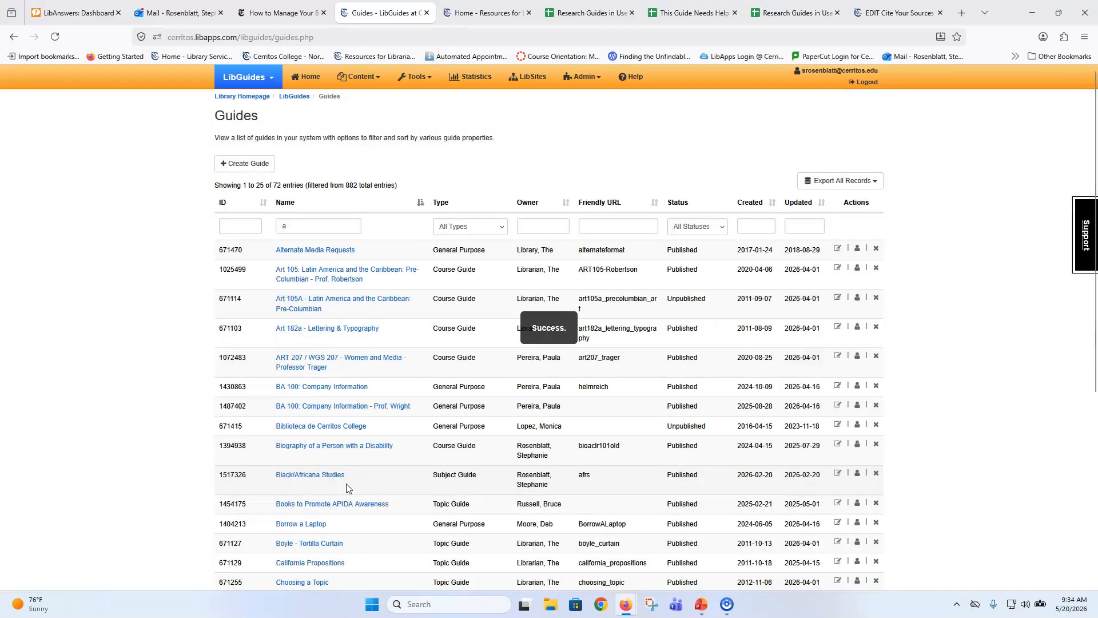
{"action": "left_click", "coordinate": [895, 16]}
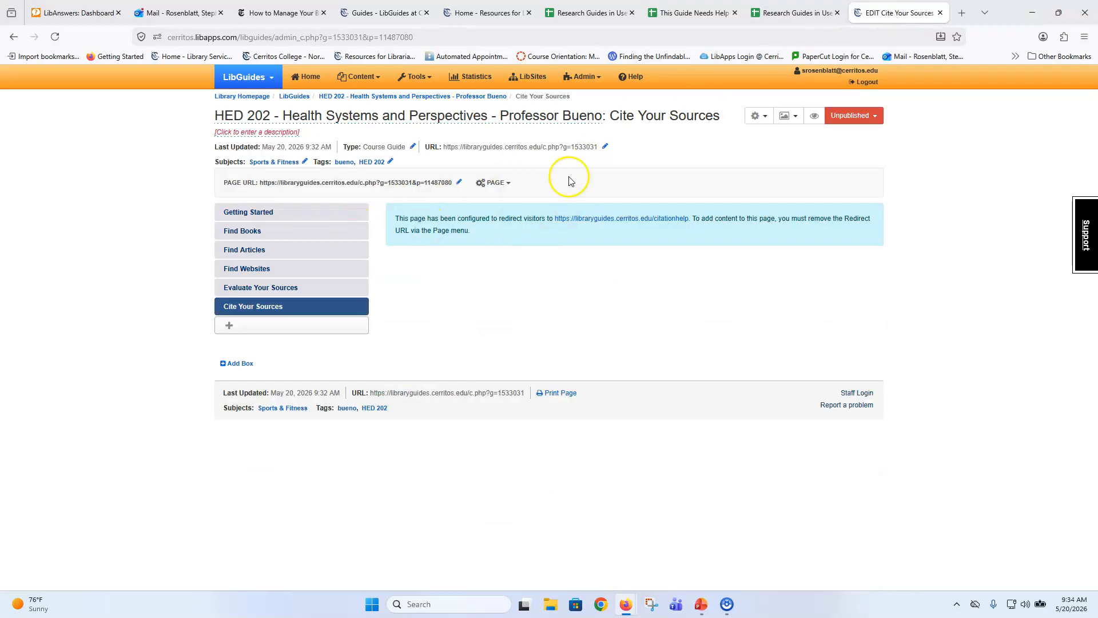
Copy the old guide's friendly URL ending from the Research Guides in Use 2026 responses spreadsheet and save it as the new guide's friendly URL
{"action": "left_click", "coordinate": [567, 16]}
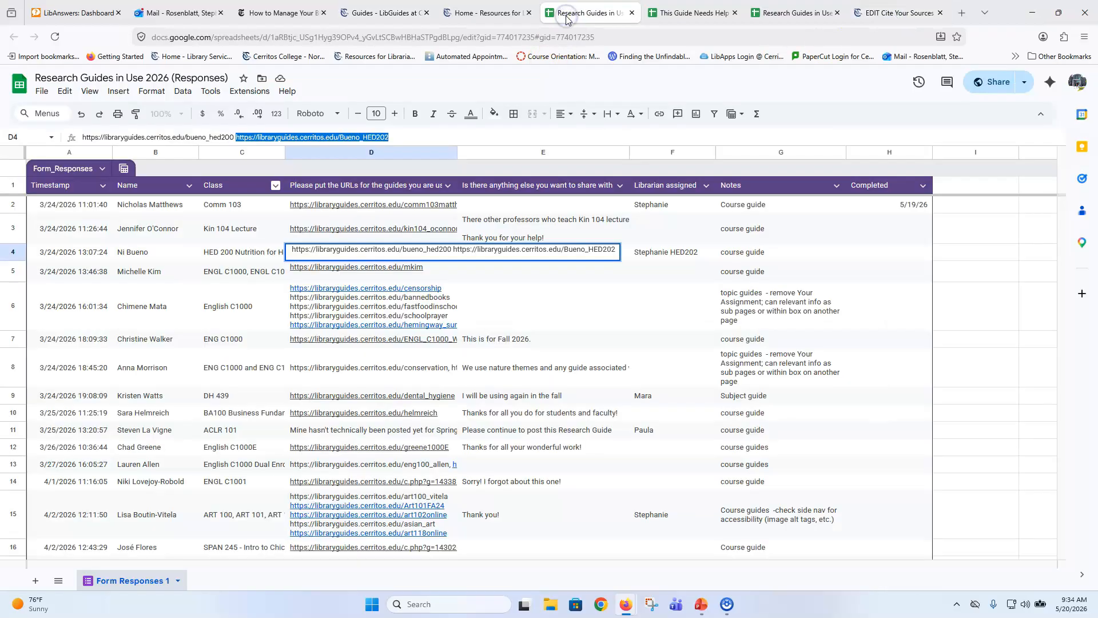
{"action": "left_click_drag", "start_coordinate": [411, 135], "coordinate": [311, 139]}
{"action": "left_click", "coordinate": [893, 13]}
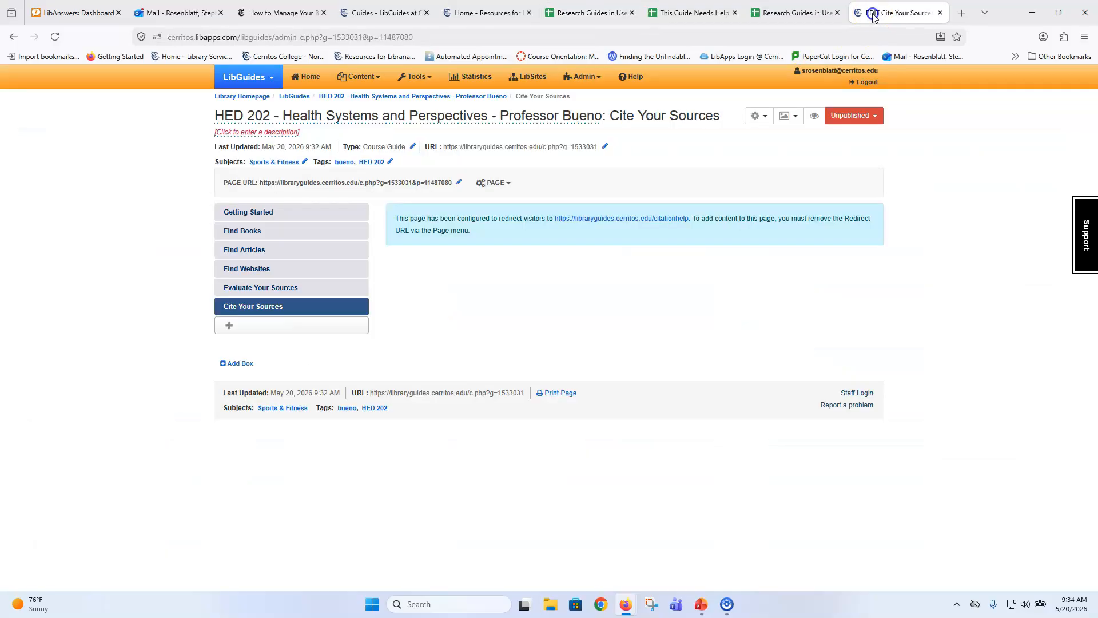
{"action": "left_click", "coordinate": [606, 147]}
{"action": "left_click", "coordinate": [464, 310]}
{"action": "key", "text": "ctrl+v"}
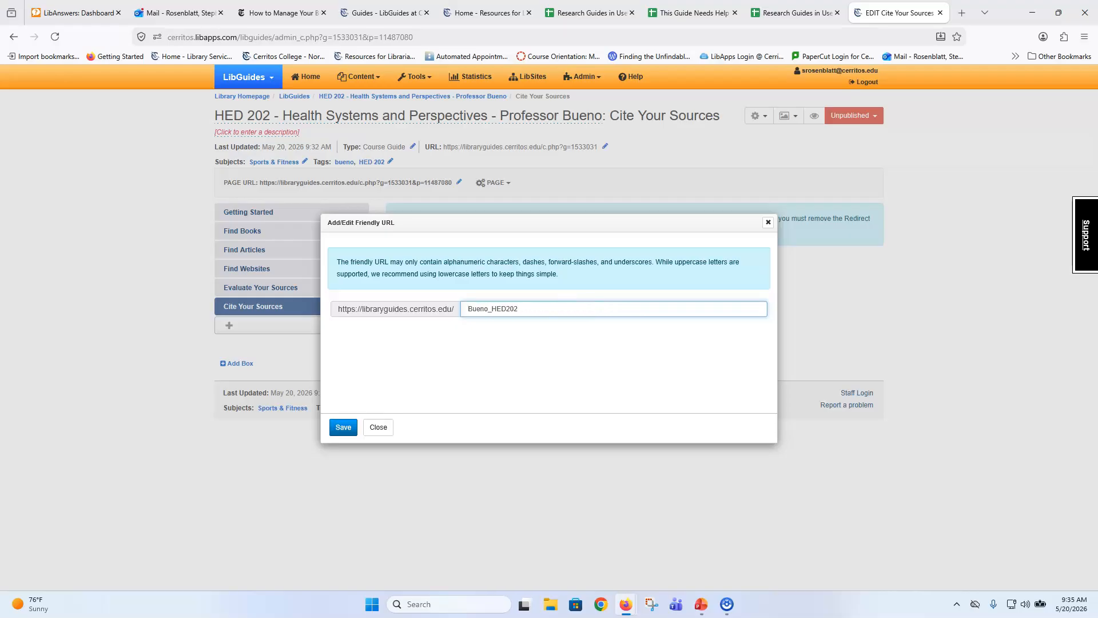
{"action": "left_click", "coordinate": [343, 427]}
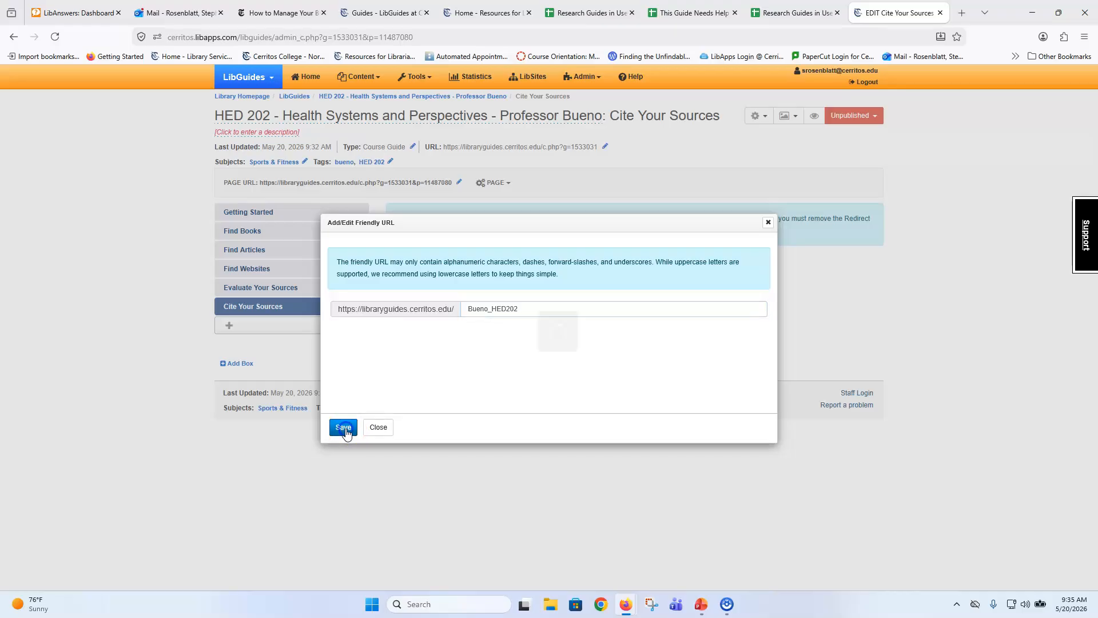
Preview the Cite Your Sources page to check its redirect to Citation Help, and return to editing the guide's Find Websites page
{"action": "left_click", "coordinate": [813, 115]}
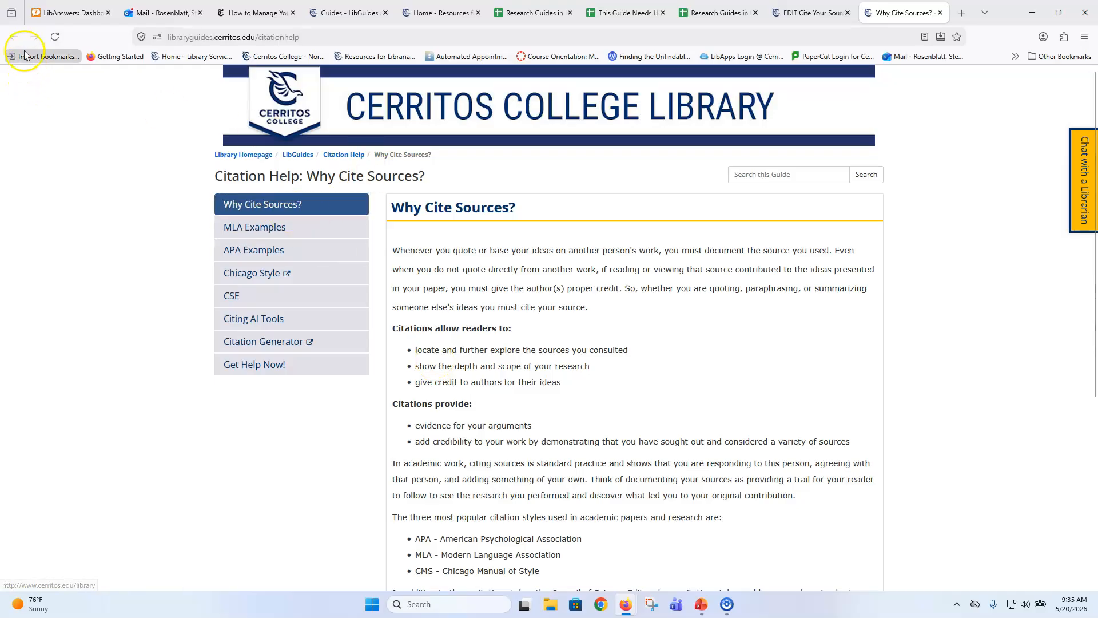
{"action": "left_click", "coordinate": [809, 13]}
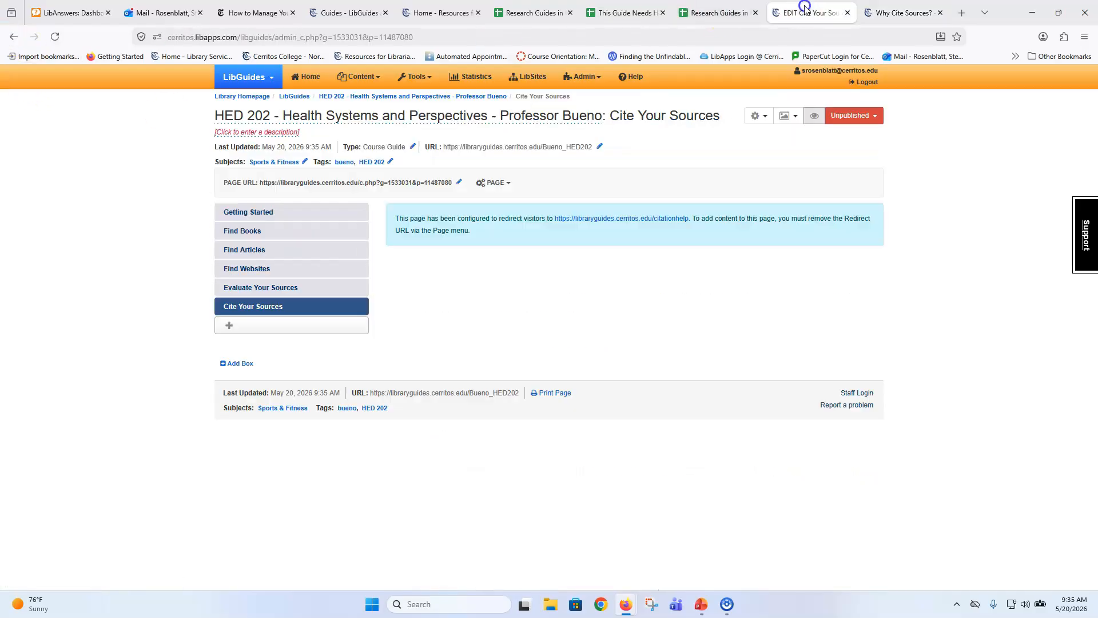
{"action": "left_click", "coordinate": [901, 12]}
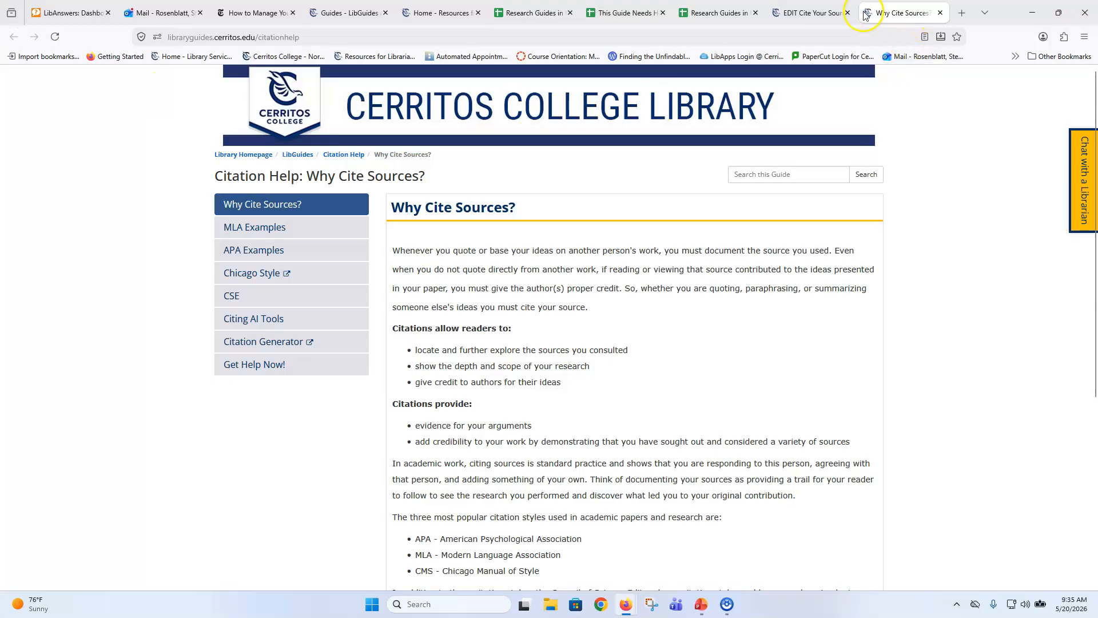
{"action": "left_click", "coordinate": [805, 13]}
{"action": "left_click", "coordinate": [14, 37]}
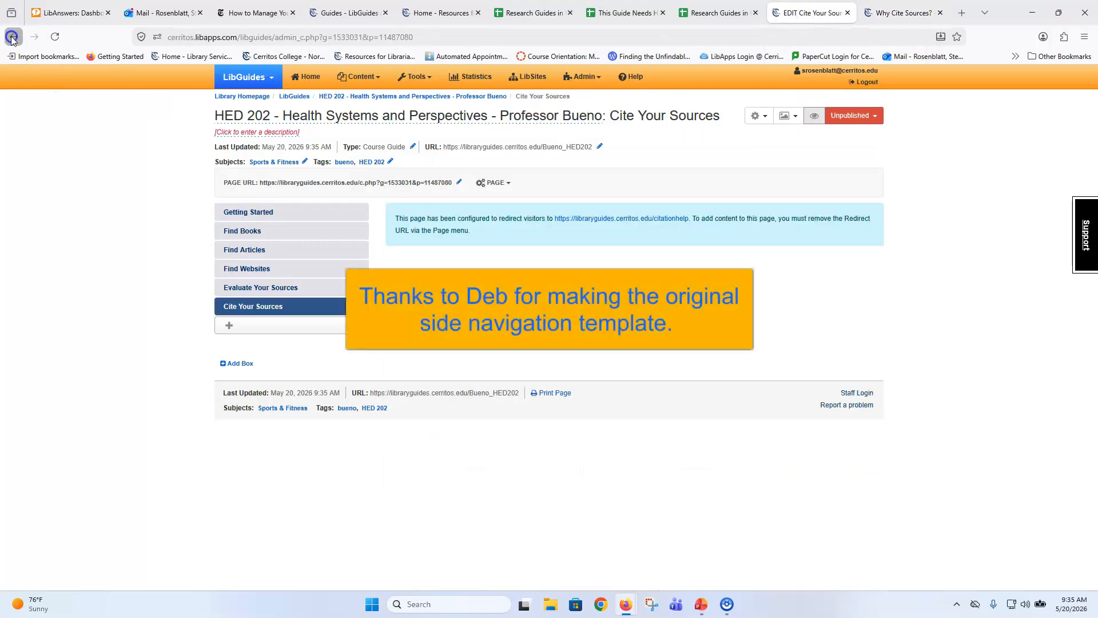
{"action": "left_click", "coordinate": [14, 37]}
Preview the new guide and look through its Getting Started, Find Books and Find Websites pages
{"action": "left_click", "coordinate": [815, 116]}
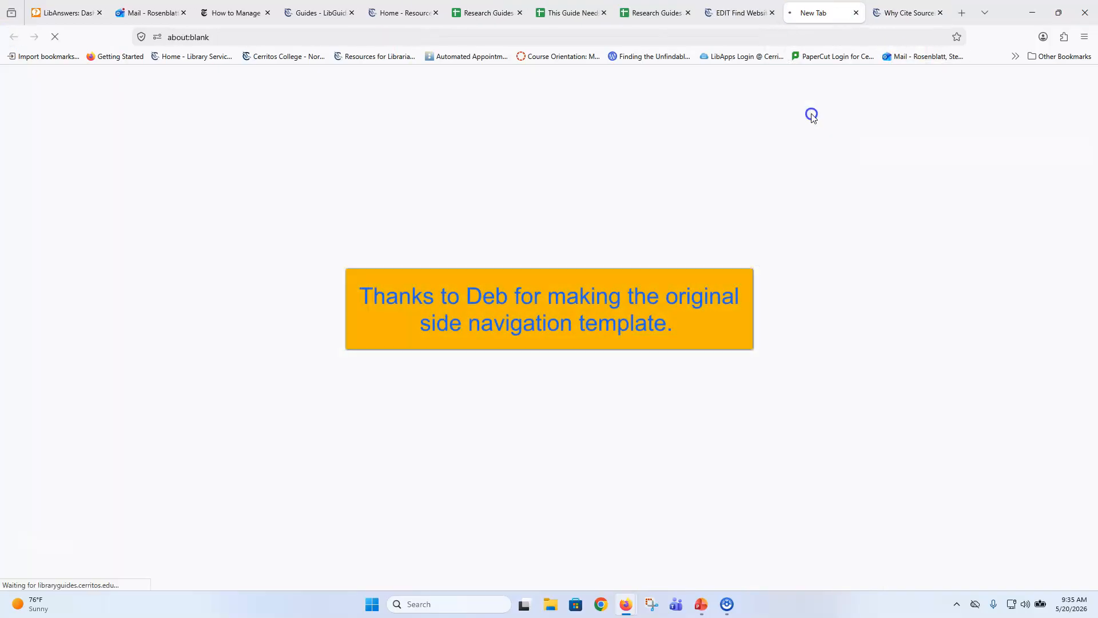
{"action": "left_click", "coordinate": [271, 216]}
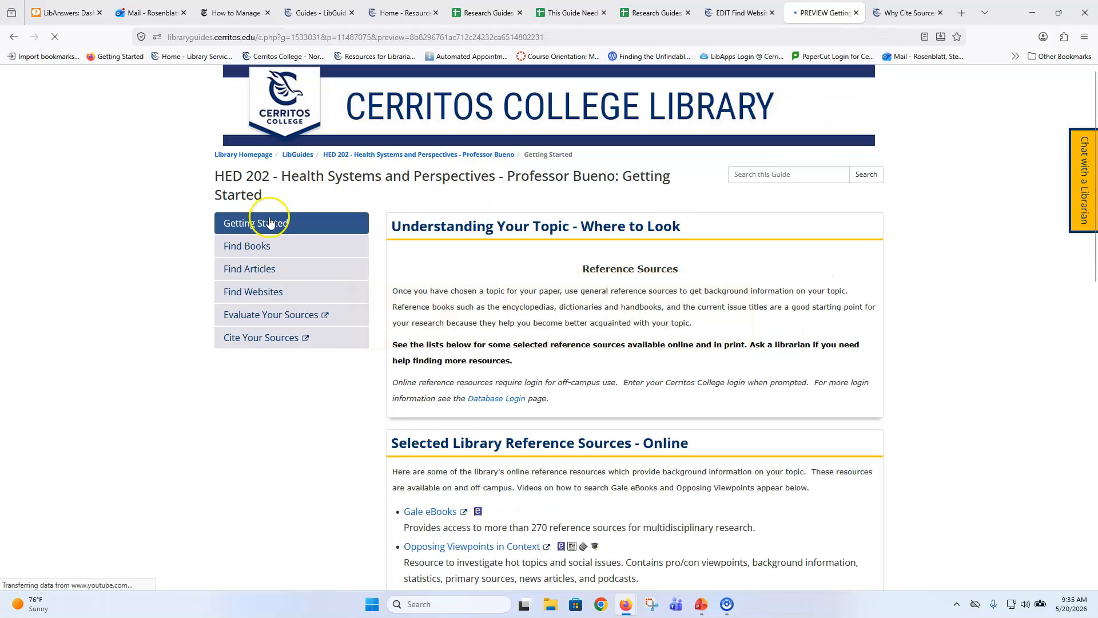
{"action": "left_click", "coordinate": [265, 251]}
{"action": "left_click", "coordinate": [262, 272]}
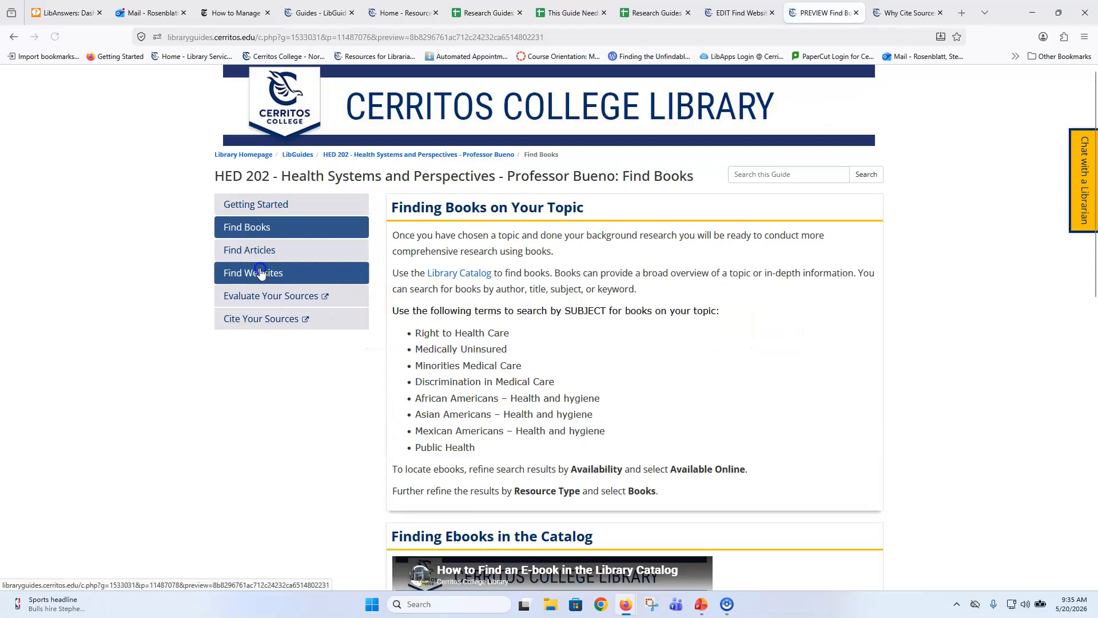
{"action": "left_click", "coordinate": [258, 298]}
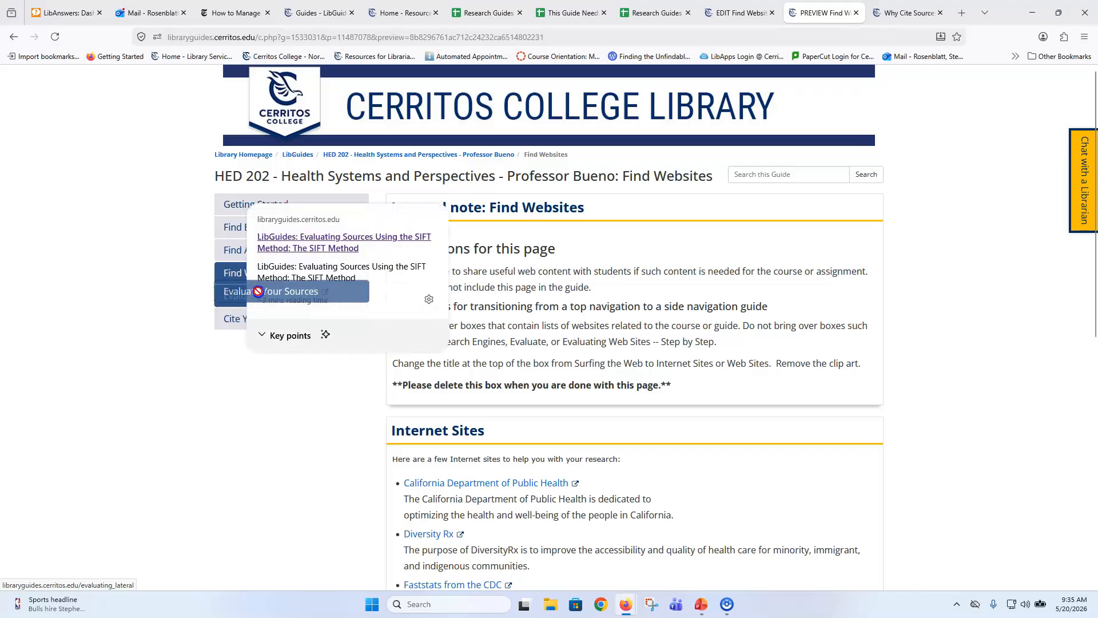
{"action": "left_click", "coordinate": [155, 341]}
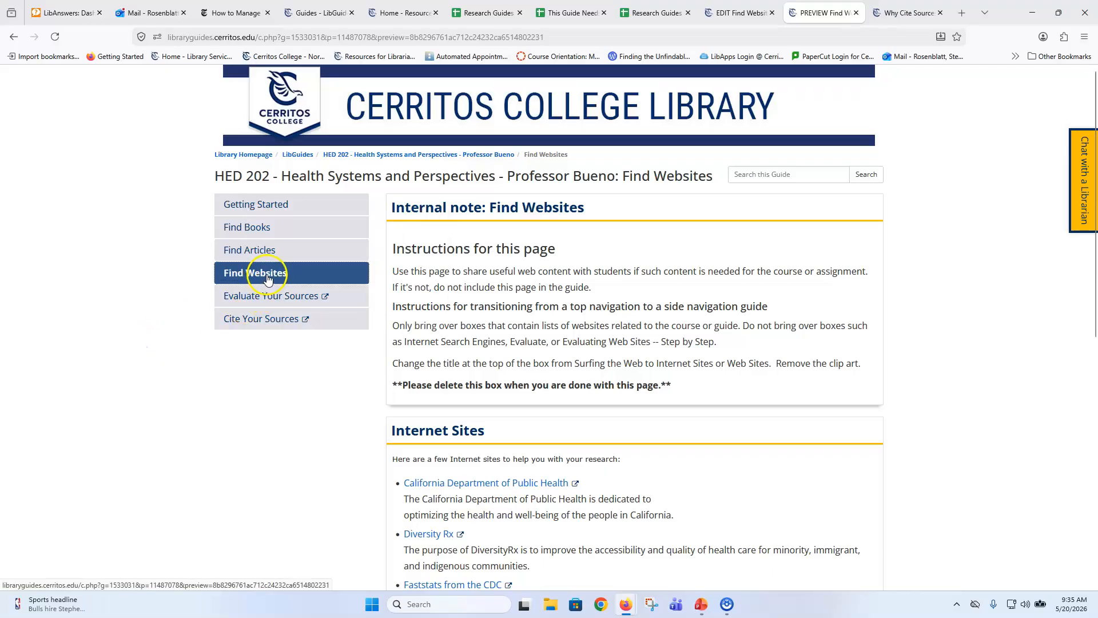
{"action": "scroll", "coordinate": [787, 364], "scroll_direction": "down", "scroll_amount": 8}
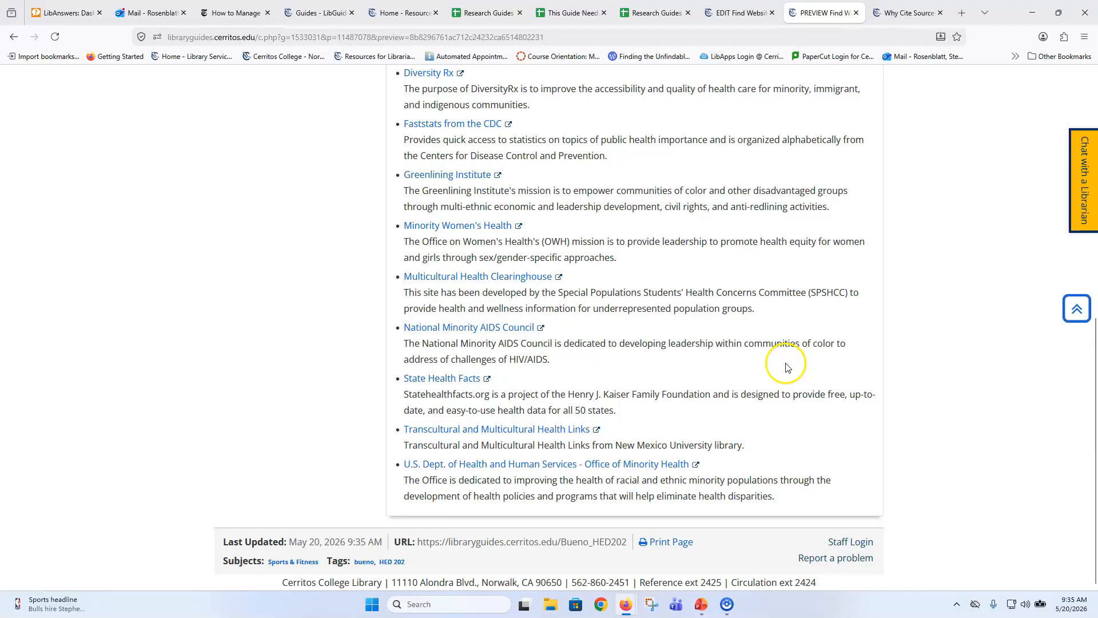
Return to editing the Find Websites page and permanently delete its "Internal note: Find Websites" box
{"action": "left_click", "coordinate": [848, 542]}
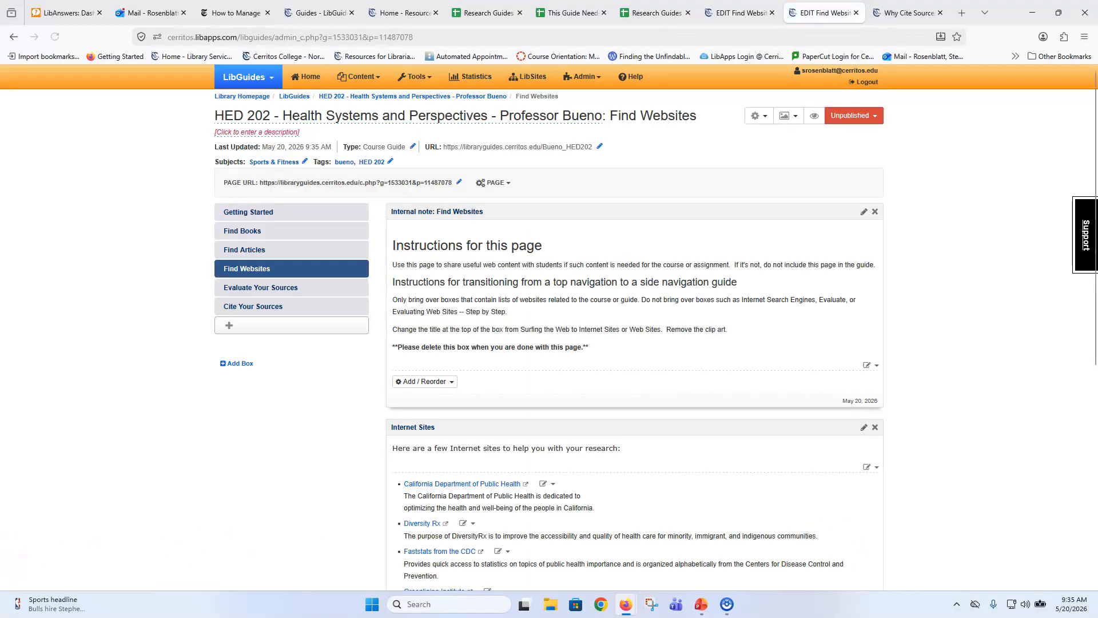
{"action": "left_click", "coordinate": [874, 212]}
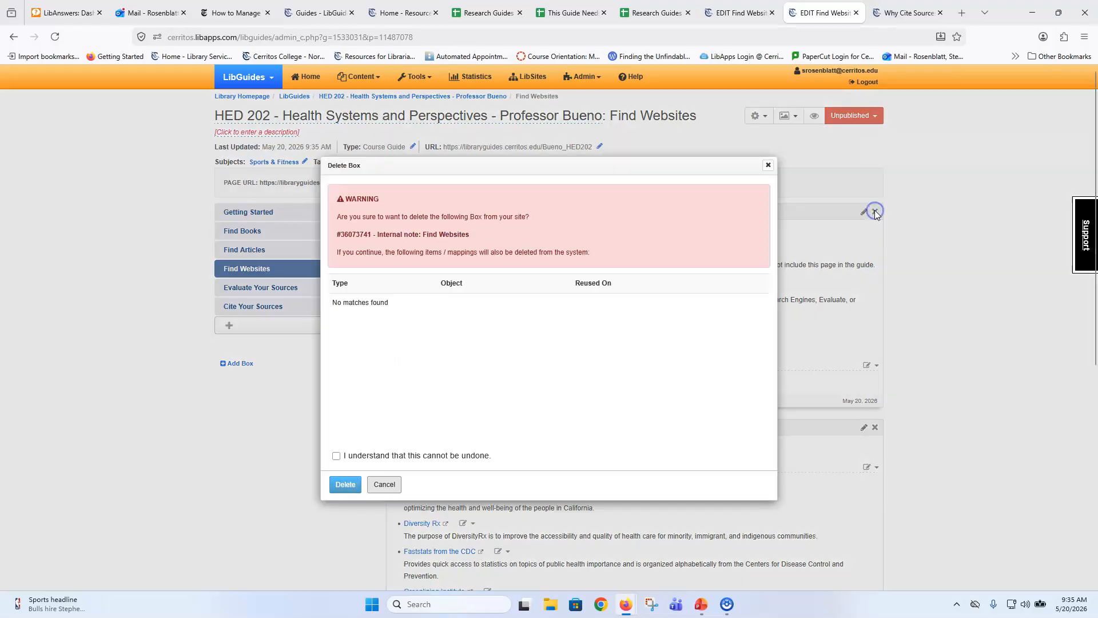
{"action": "left_click", "coordinate": [337, 456]}
{"action": "left_click", "coordinate": [346, 485]}
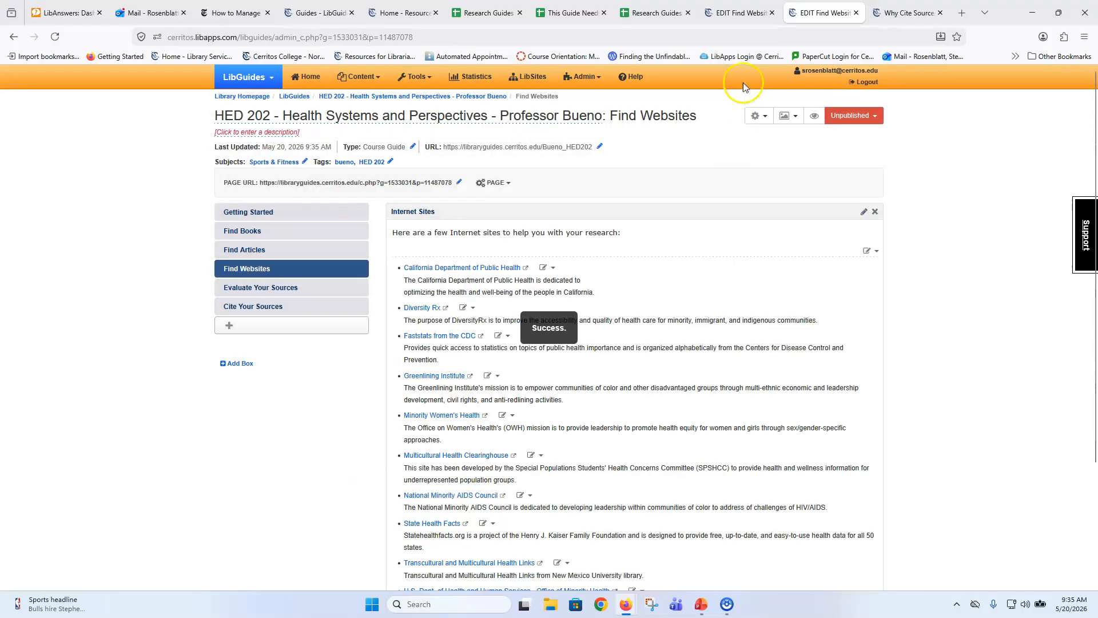
Review the remaining guide transition instructions on the librarian resources page and return to the new guide
{"action": "left_click", "coordinate": [390, 14]}
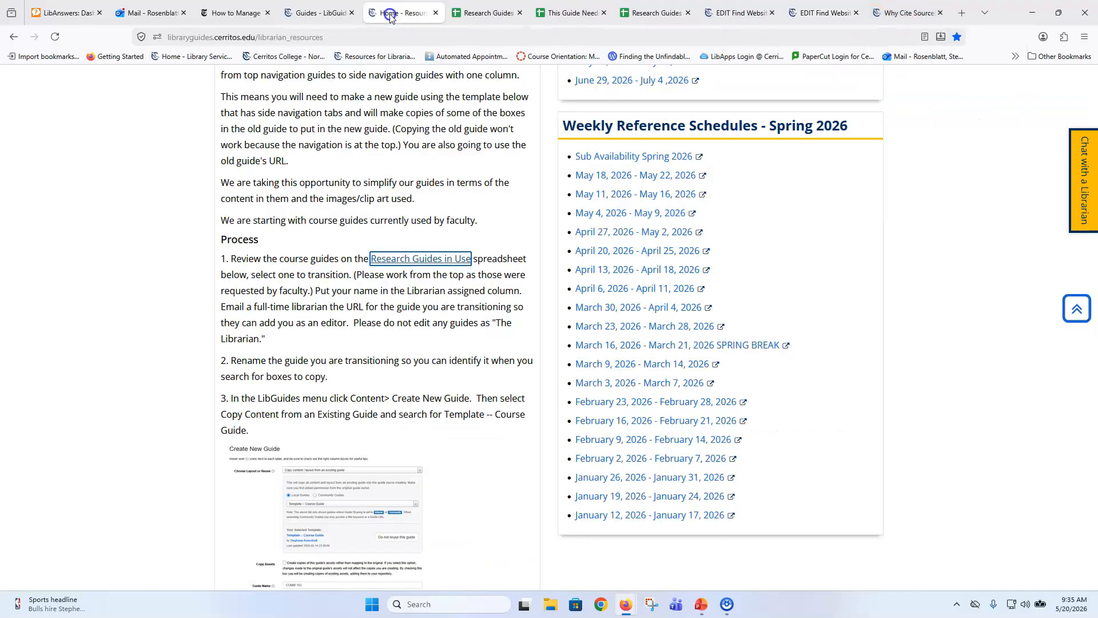
{"action": "scroll", "coordinate": [421, 338], "scroll_direction": "down", "scroll_amount": 6}
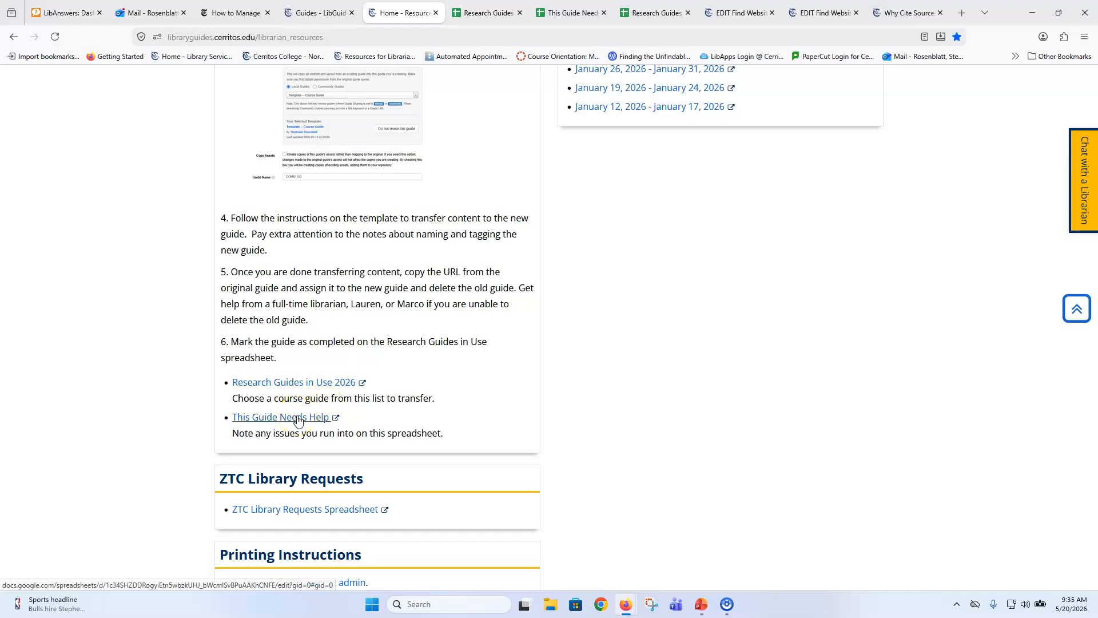
{"action": "left_click", "coordinate": [805, 14]}
Set the new HED 202 guide's publication status to Published and save it
{"action": "left_click", "coordinate": [852, 116]}
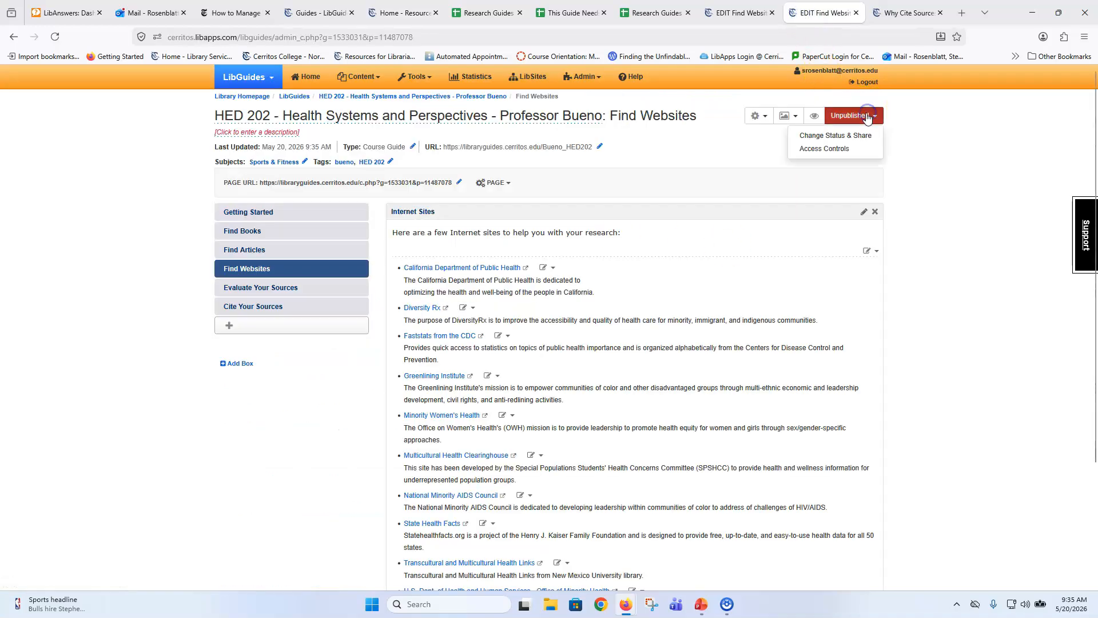
{"action": "left_click", "coordinate": [836, 136]}
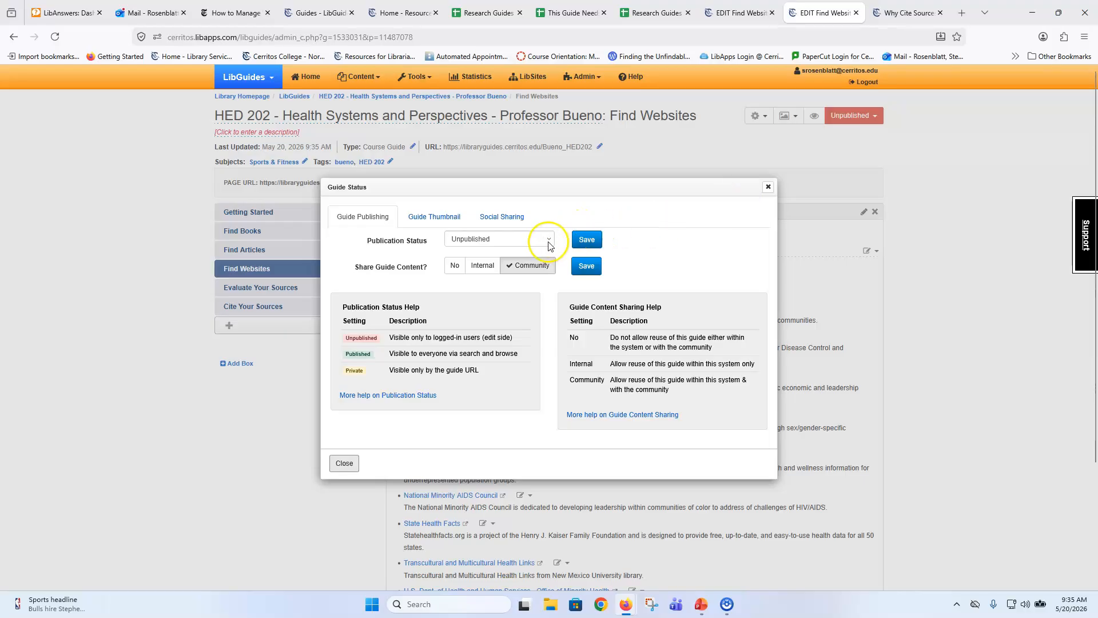
{"action": "left_click", "coordinate": [548, 246]}
{"action": "left_click", "coordinate": [480, 267]}
{"action": "left_click", "coordinate": [587, 240]}
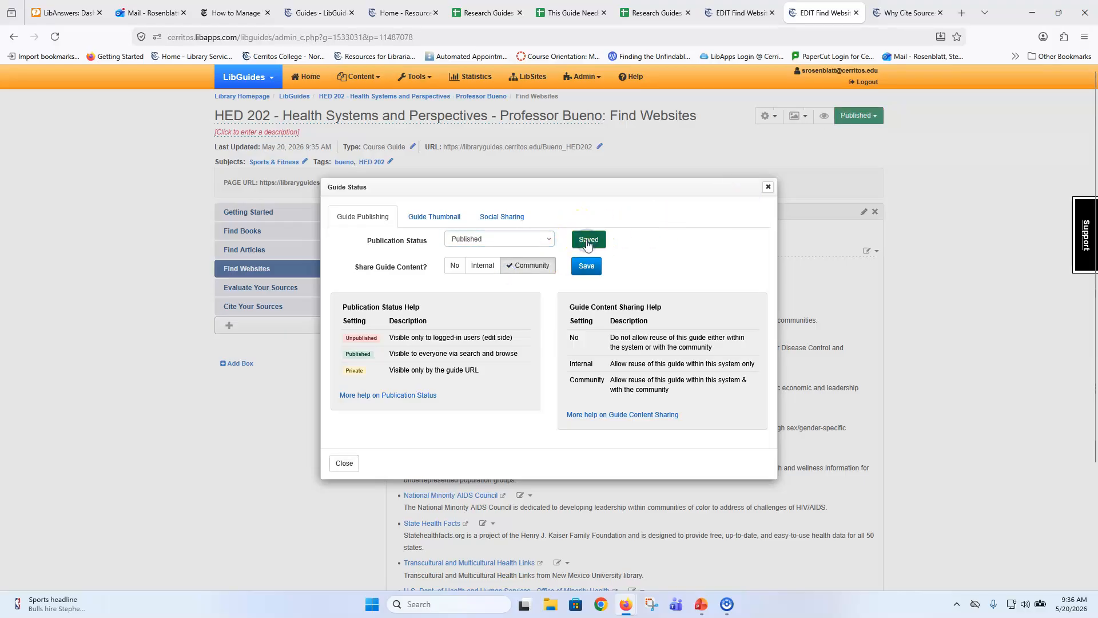